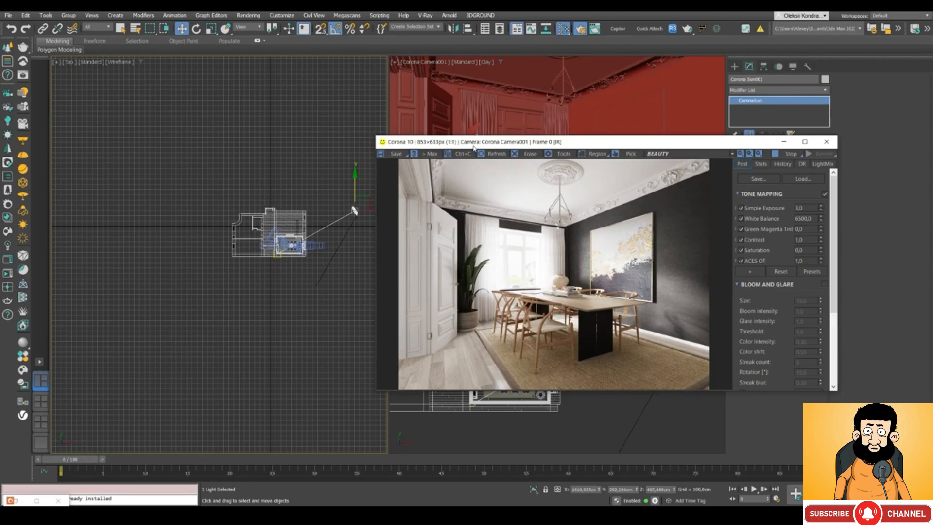
# Step: Examine the potted plant, the open door and the curtained window up close in the interactive render
pyautogui.moveTo(475, 145); pyautogui.dragTo(454, 145)
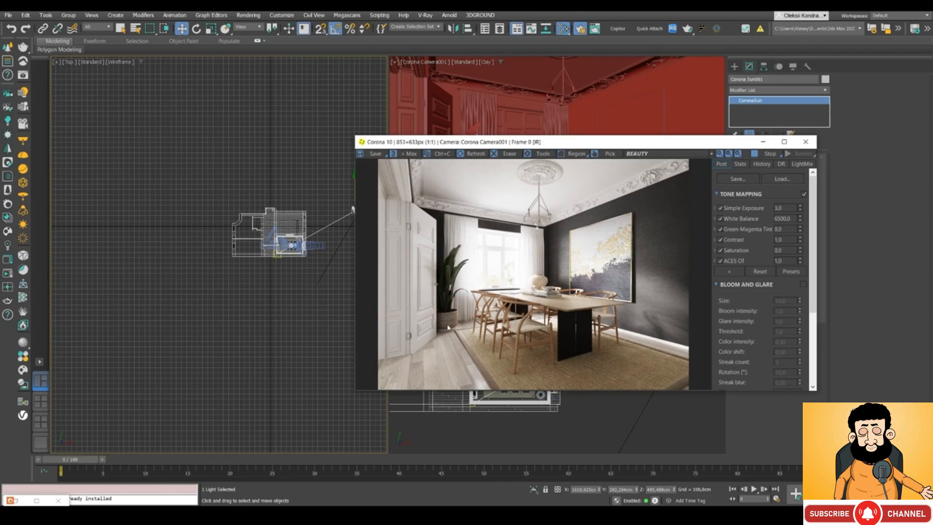
pyautogui.scroll(1, 443, 304)
pyautogui.scroll(1, 492, 246)
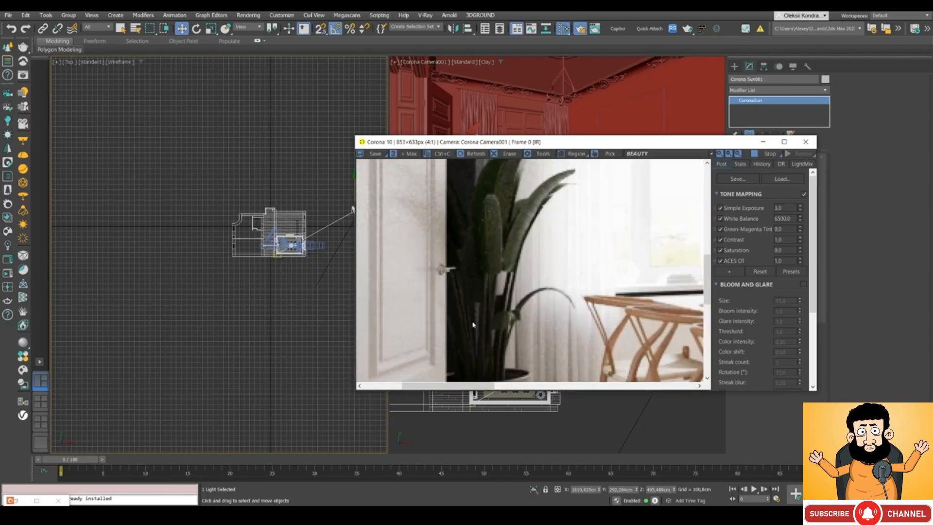
pyautogui.scroll(-1, 492, 358)
pyautogui.scroll(2, 491, 375)
pyautogui.scroll(-1, 492, 369)
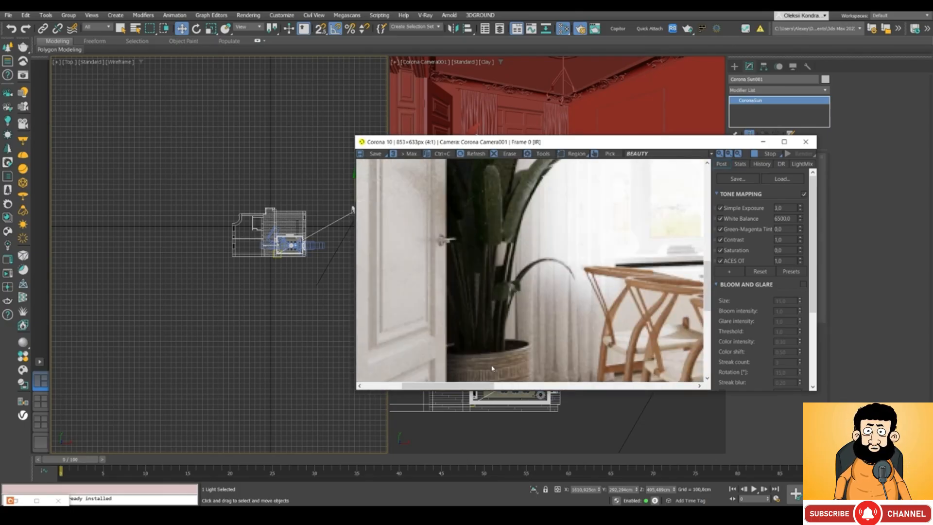
pyautogui.scroll(-1, 479, 326)
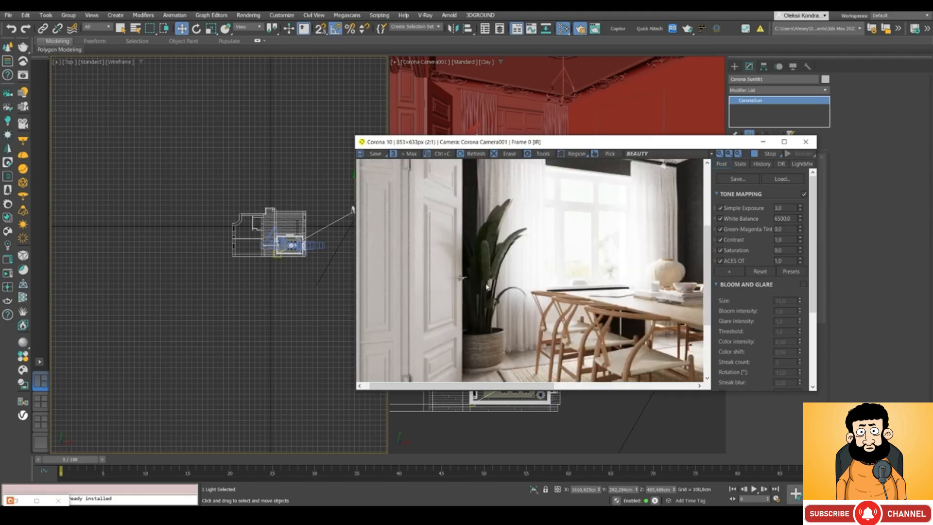
pyautogui.scroll(-2, 475, 298)
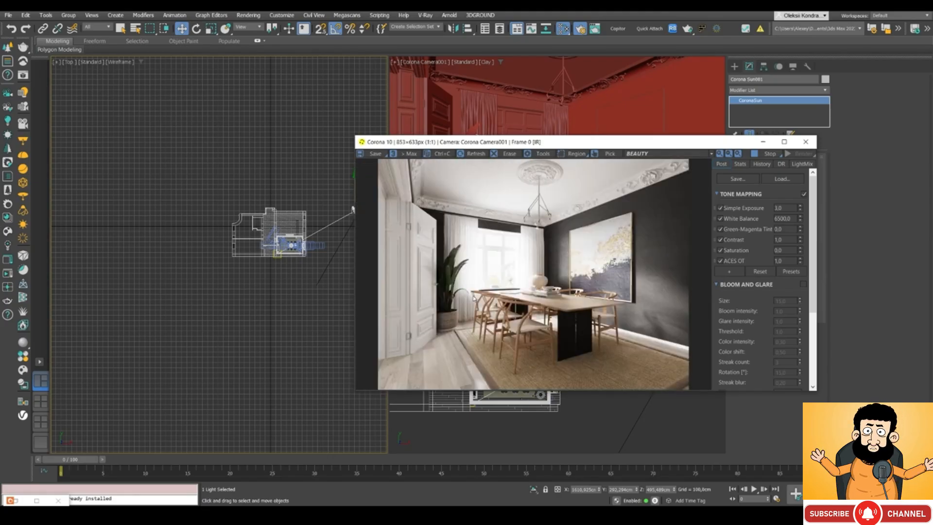
pyautogui.scroll(2, 466, 301)
pyautogui.scroll(-1, 459, 305)
pyautogui.scroll(-1, 459, 305)
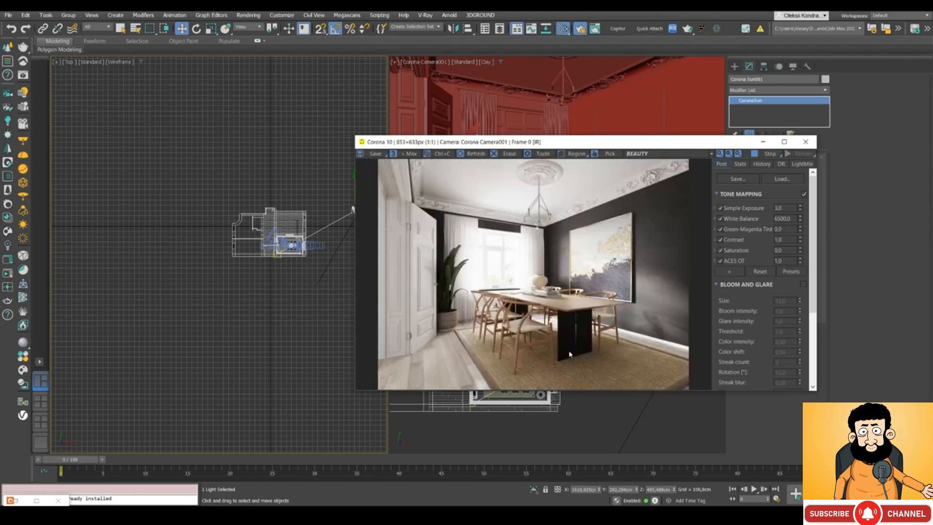
# Step: Examine the dining table's black base, the wooden chairs and the rug up close in the interactive render
pyautogui.scroll(3, 576, 350)
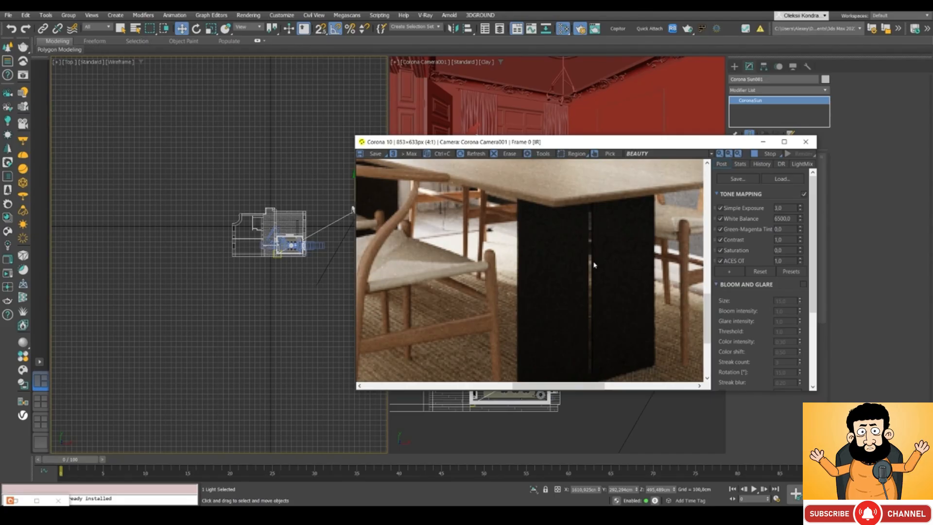
pyautogui.scroll(-1, 594, 265)
pyautogui.scroll(-1, 594, 264)
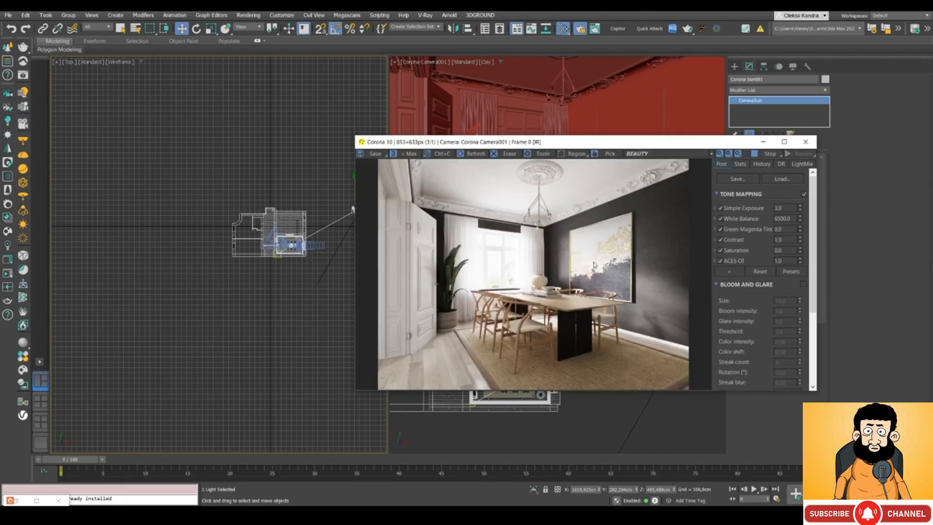
pyautogui.scroll(1, 582, 334)
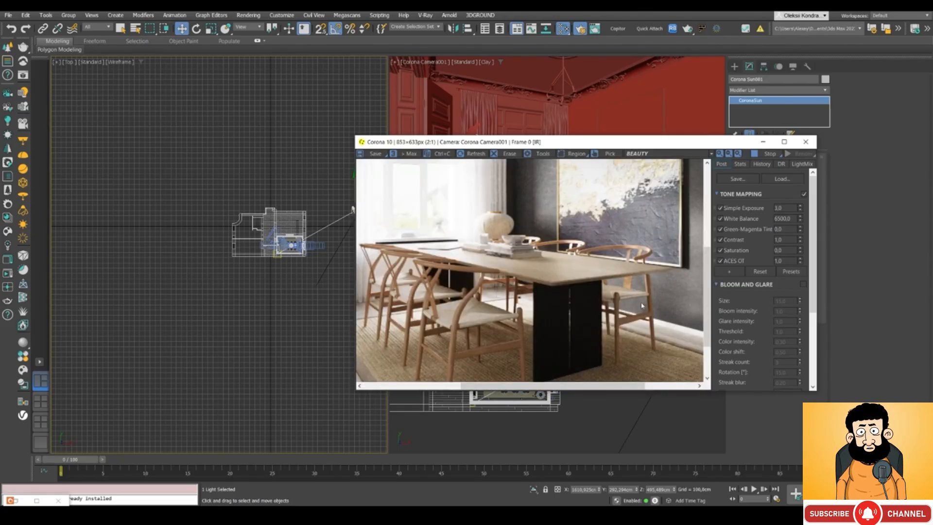
pyautogui.scroll(-1, 583, 335)
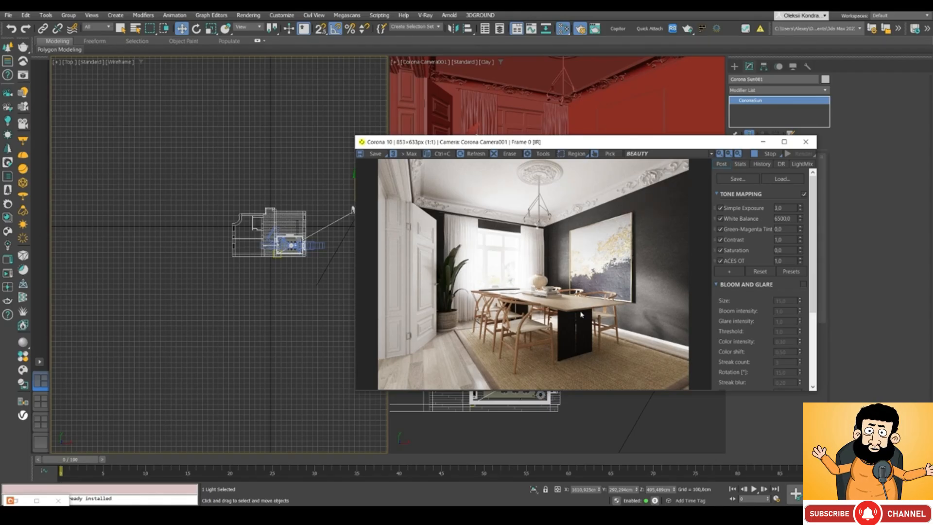
pyautogui.scroll(1, 500, 384)
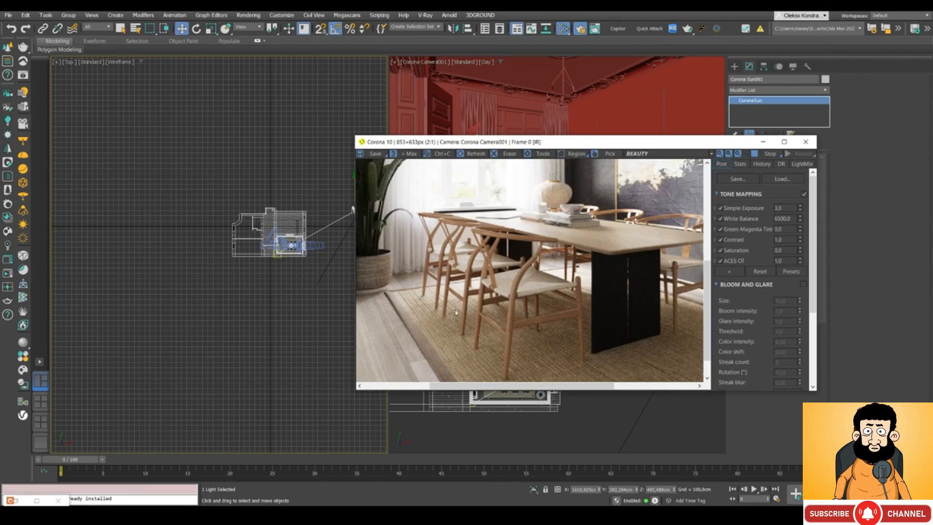
pyautogui.scroll(-1, 510, 265)
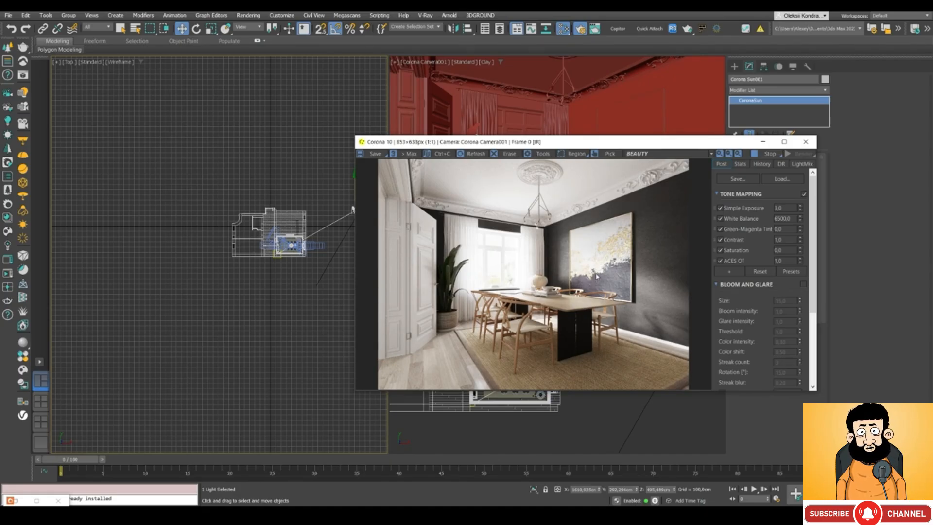
# Step: Open the render setup and turn on the material override to view the room's lighting in plain clay shading
pyautogui.moveTo(411, 145)
pyautogui.mouseDown()
pyautogui.moveTo(437, 142)
pyautogui.moveTo(421, 149)
pyautogui.mouseUp()
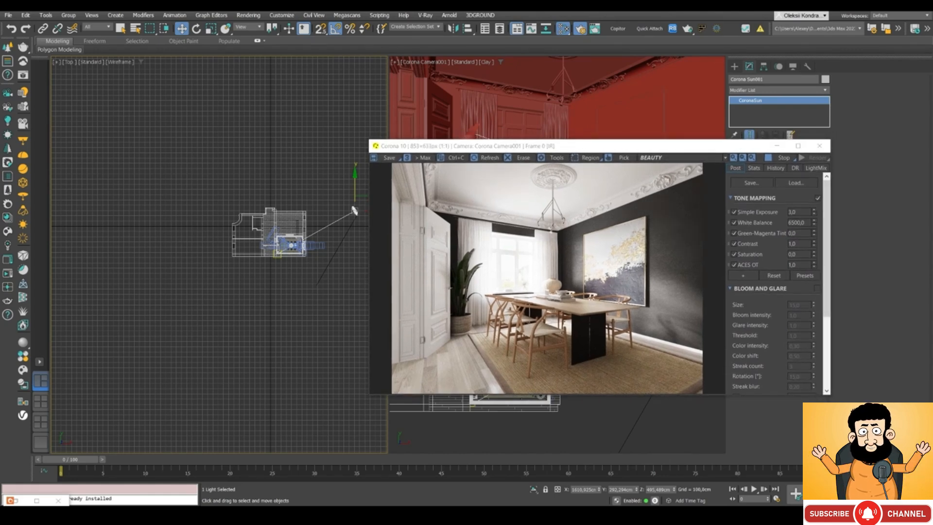
pyautogui.press('F10')
pyautogui.moveTo(165, 91); pyautogui.dragTo(210, 78)
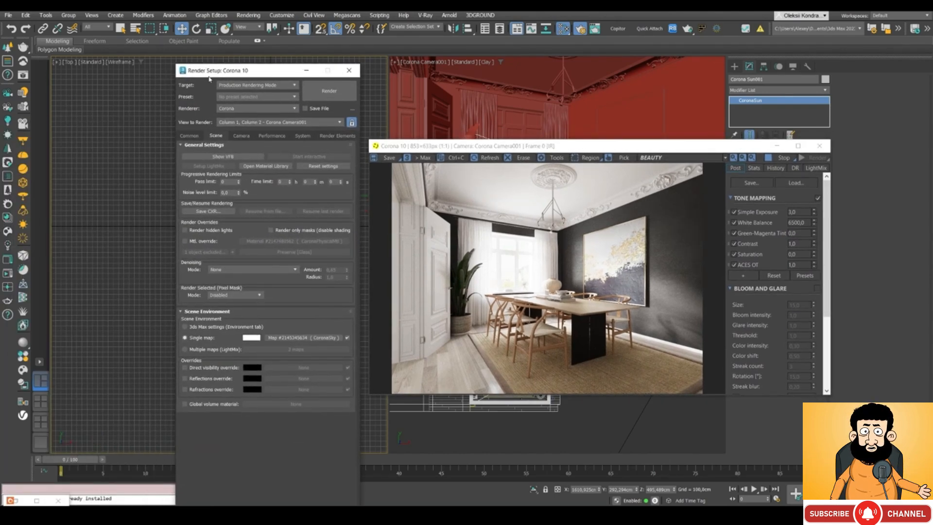
pyautogui.click(185, 241)
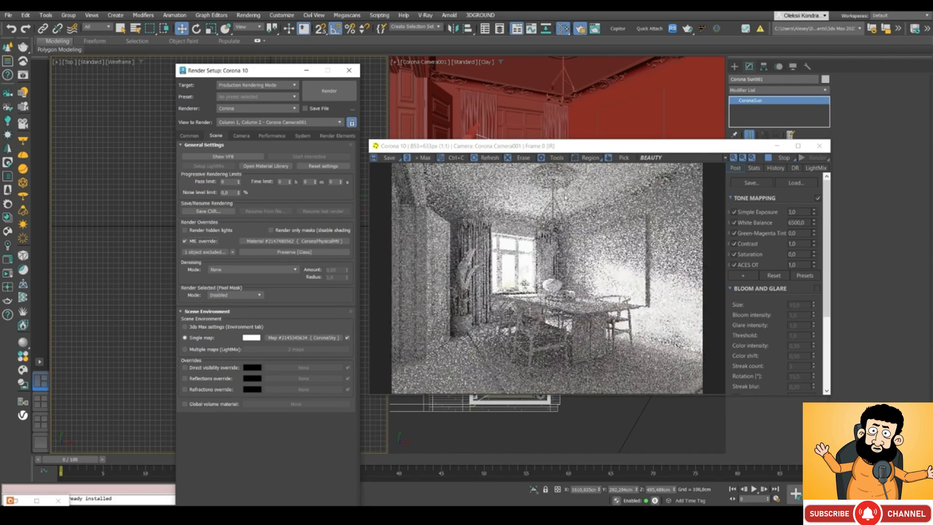
pyautogui.moveTo(495, 146)
pyautogui.mouseDown()
pyautogui.moveTo(471, 151)
pyautogui.moveTo(500, 148)
pyautogui.mouseUp()
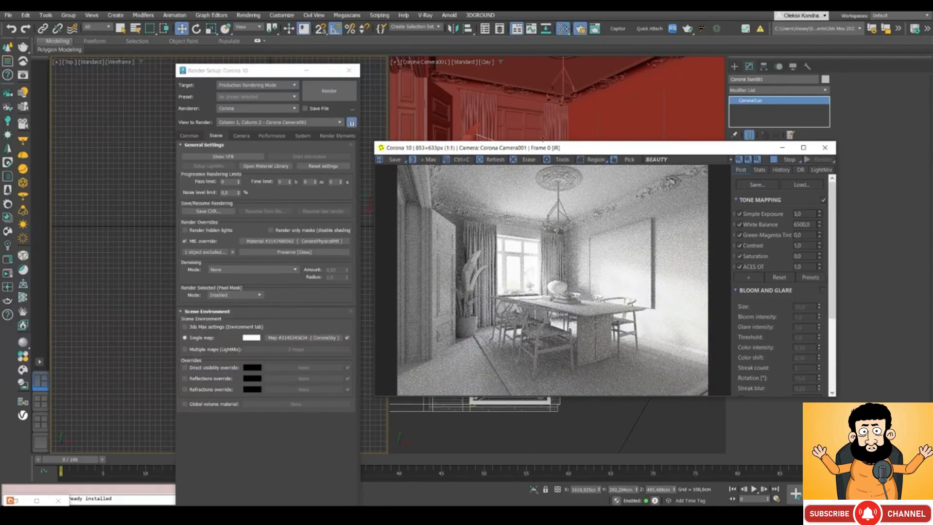
pyautogui.moveTo(527, 151); pyautogui.dragTo(567, 138)
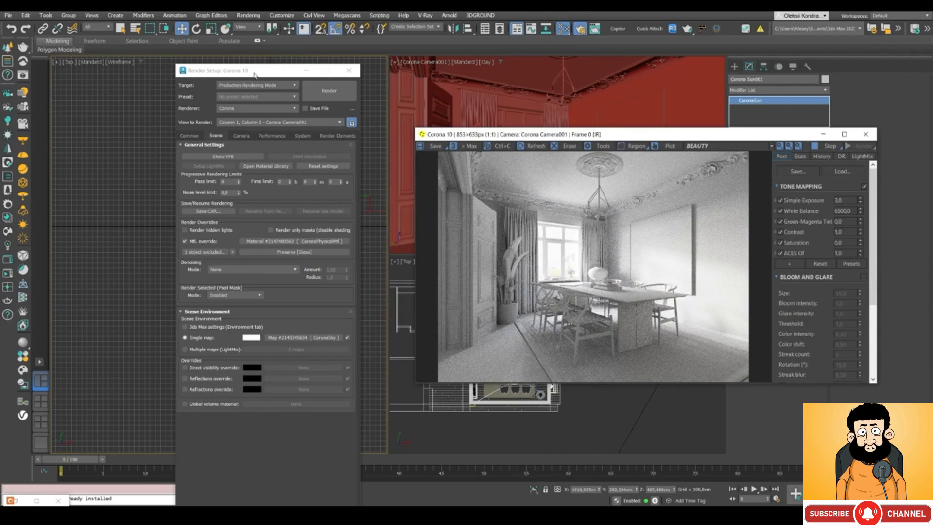
pyautogui.moveTo(571, 141); pyautogui.dragTo(641, 173)
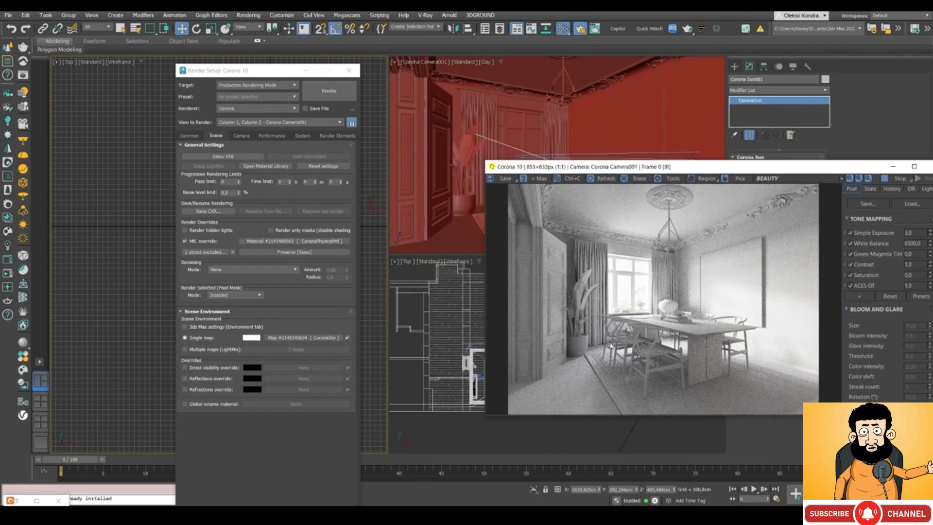
pyautogui.moveTo(602, 167); pyautogui.dragTo(525, 165)
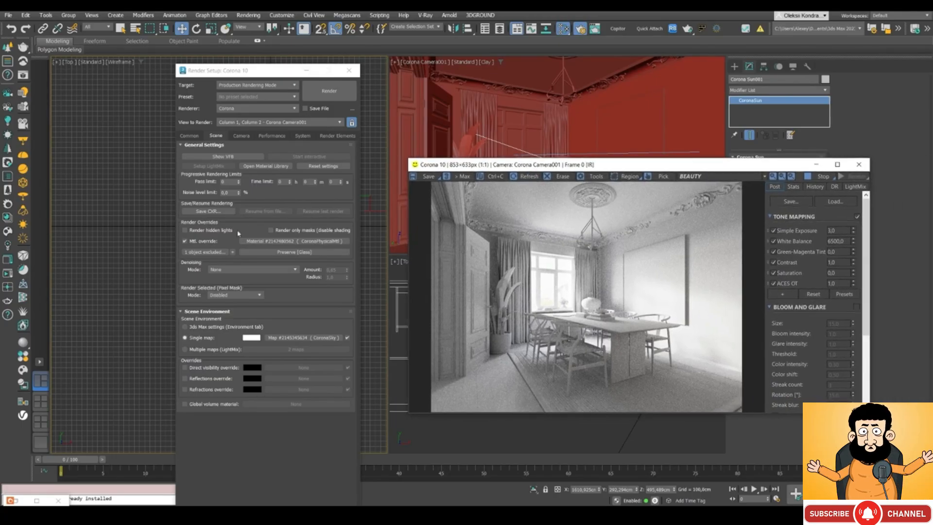
# Step: Turn off the material override to render the room with its original materials
pyautogui.click(196, 242)
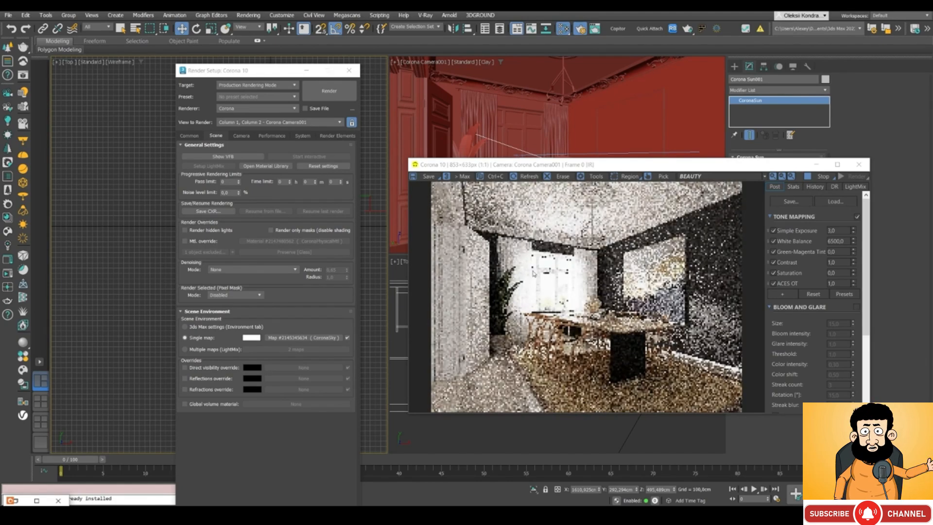
pyautogui.moveTo(476, 167); pyautogui.dragTo(478, 157)
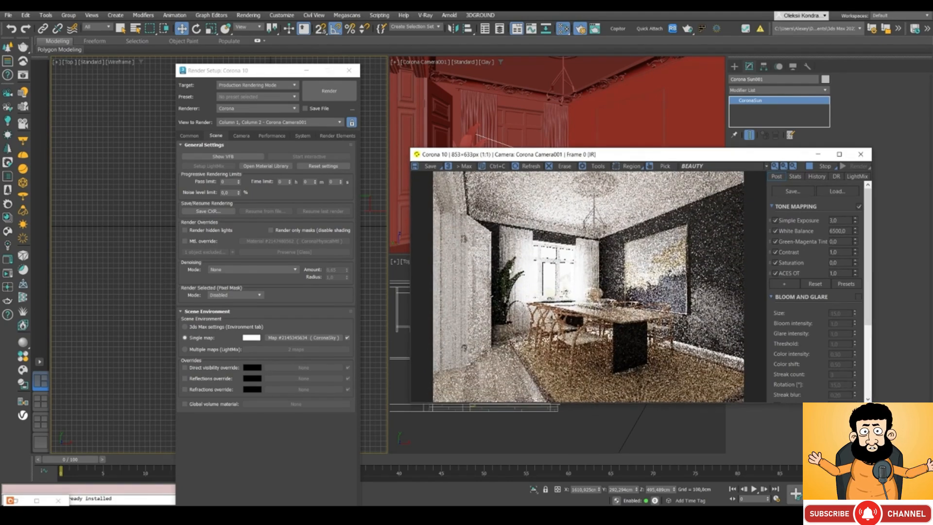
pyautogui.moveTo(551, 159)
pyautogui.mouseDown()
pyautogui.moveTo(522, 158)
pyautogui.moveTo(558, 156)
pyautogui.mouseUp()
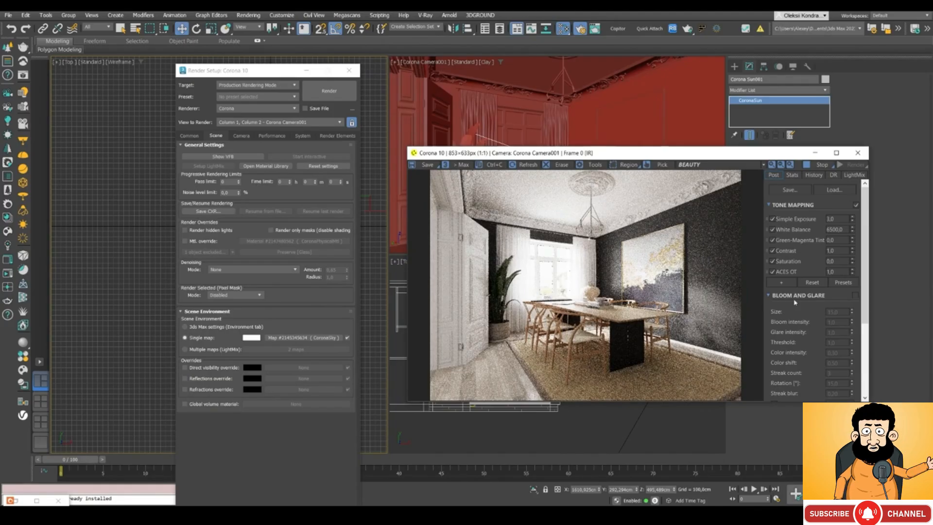
# Step: Add a Curves operator to the render's tone mapping and expand its graph
pyautogui.scroll(-1, 823, 319)
pyautogui.scroll(-1, 821, 302)
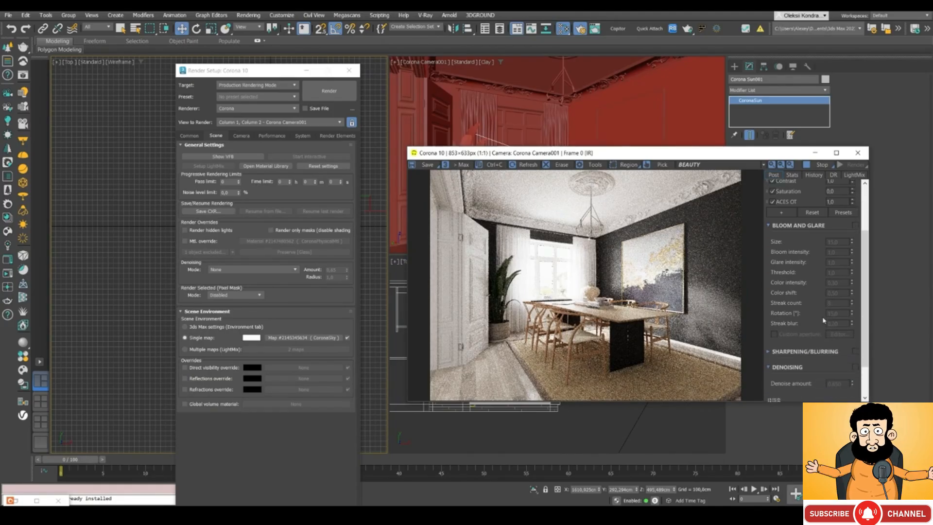
pyautogui.scroll(2, 784, 231)
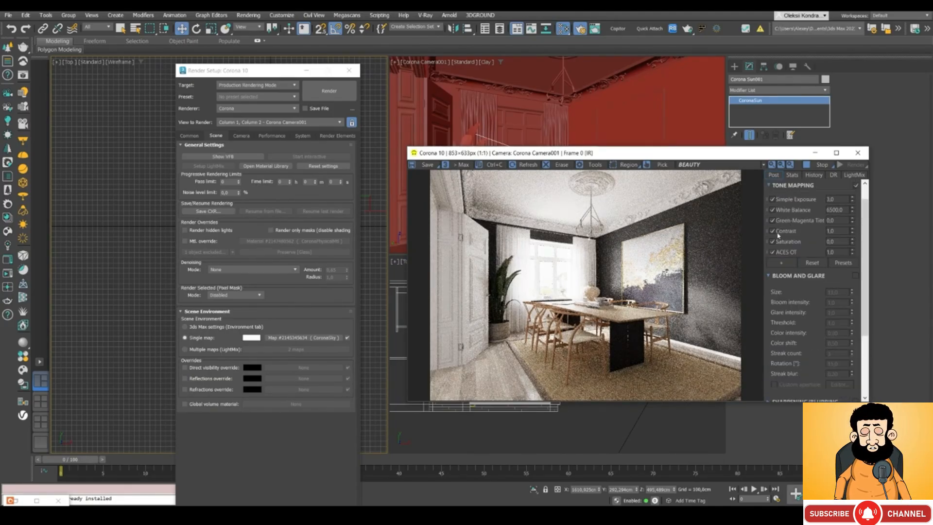
pyautogui.click(780, 262)
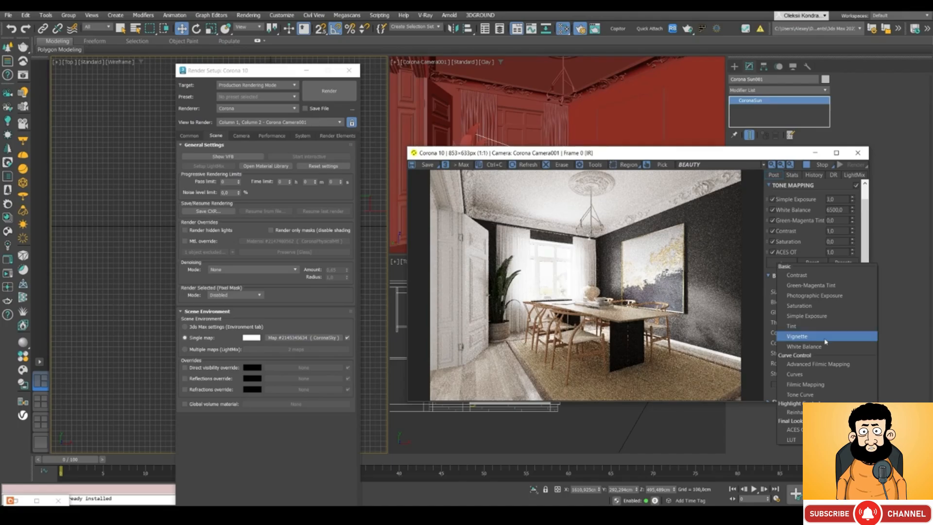
pyautogui.click(806, 377)
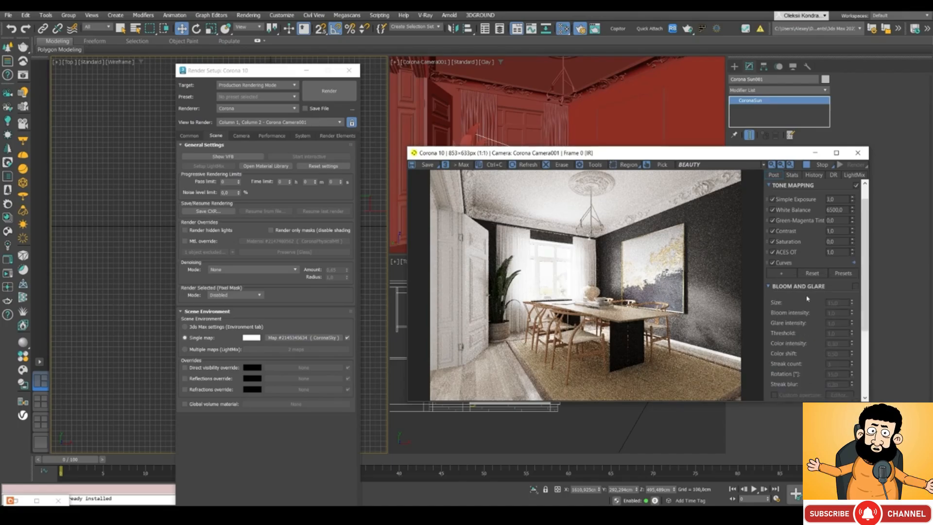
pyautogui.click(854, 263)
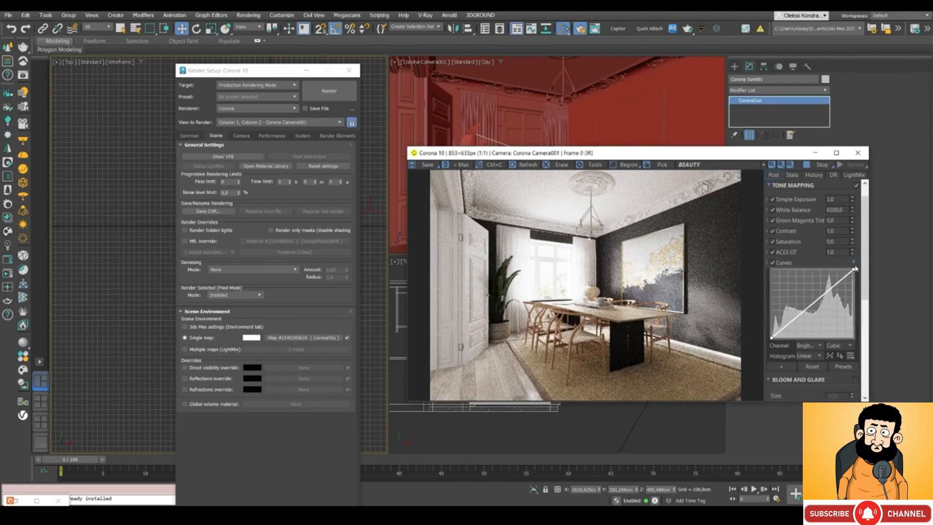
# Step: Add shadow, midtone and highlight points to the brightness curve, slightly lifting the shadows and lowering the highlights
pyautogui.click(812, 305)
pyautogui.click(788, 323)
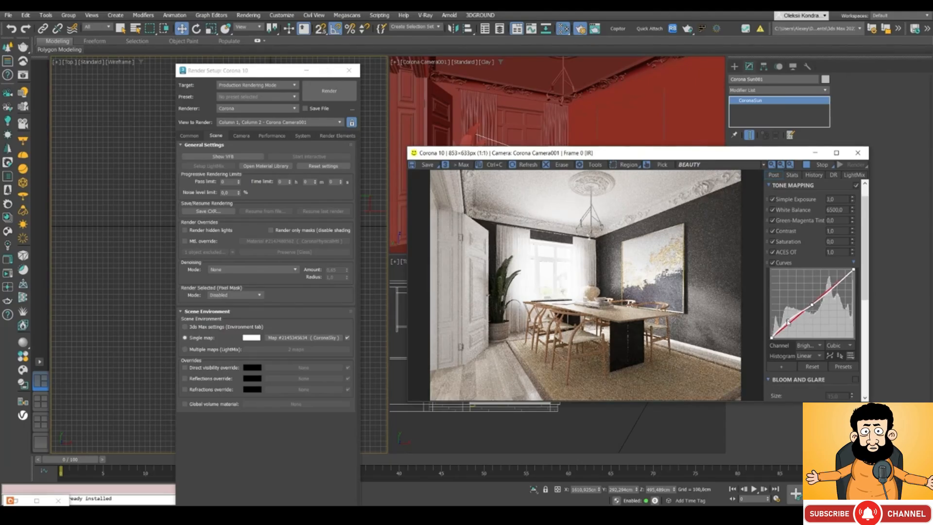
pyautogui.moveTo(787, 324); pyautogui.dragTo(785, 324)
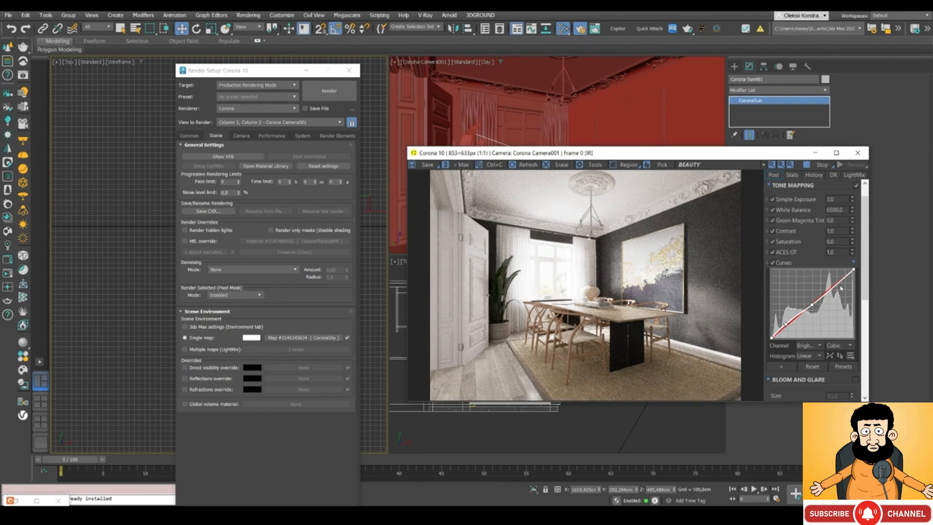
pyautogui.moveTo(836, 284); pyautogui.dragTo(838, 284)
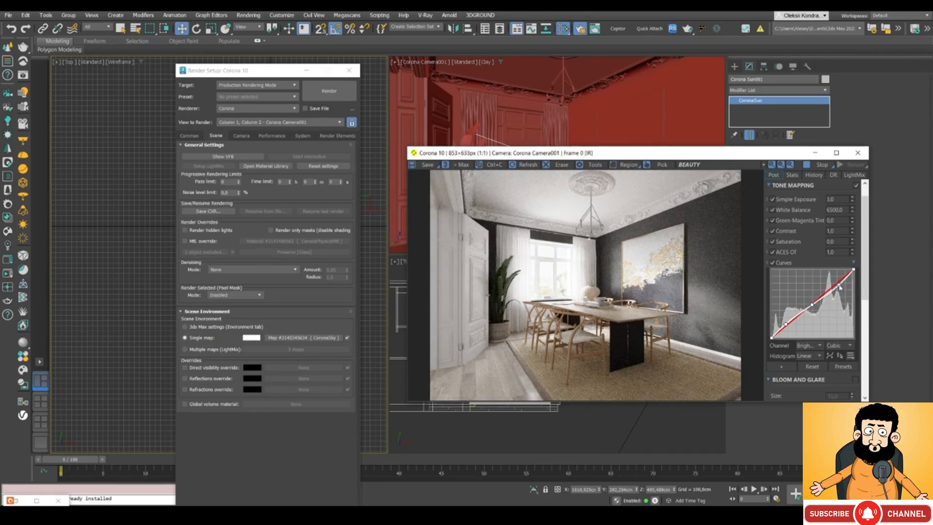
pyautogui.moveTo(787, 324); pyautogui.dragTo(786, 324)
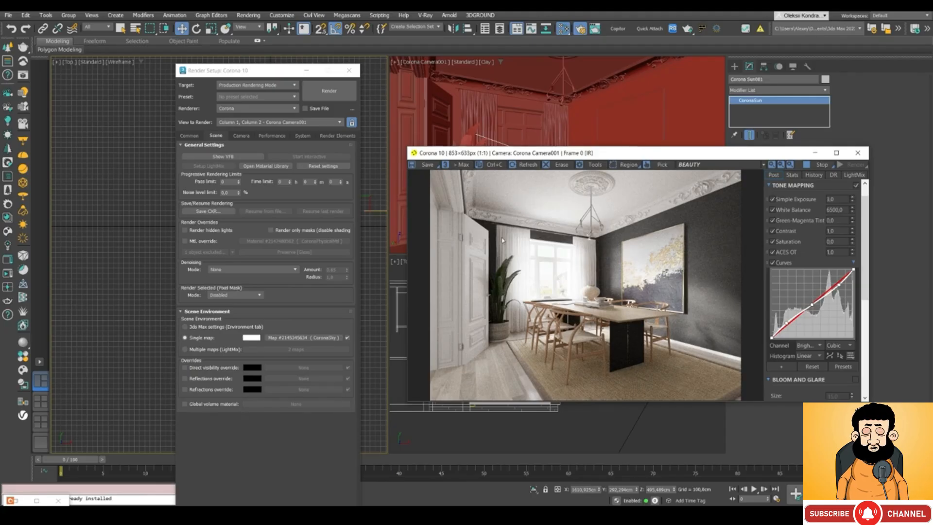
# Step: Close the render setup and move the frame buffer away so the dining room shows in the top view
pyautogui.moveTo(258, 71); pyautogui.dragTo(118, 79)
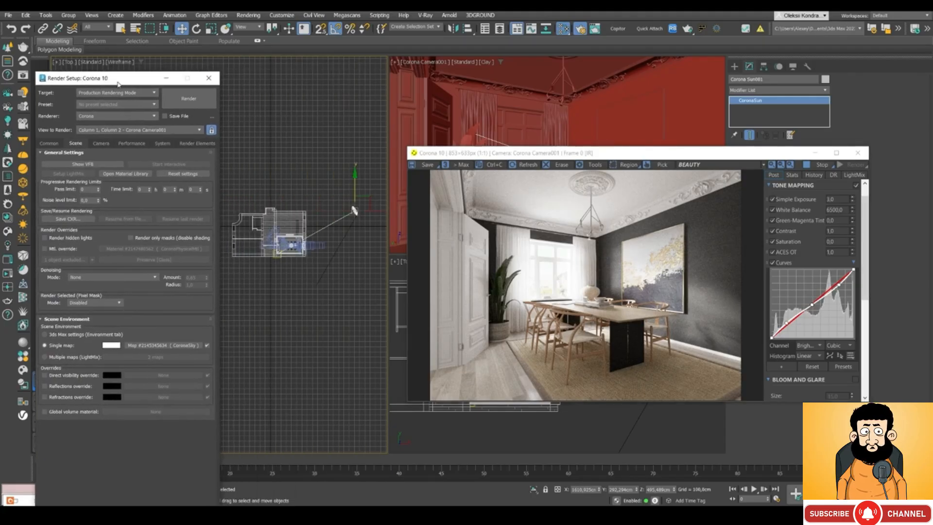
pyautogui.scroll(4, 286, 228)
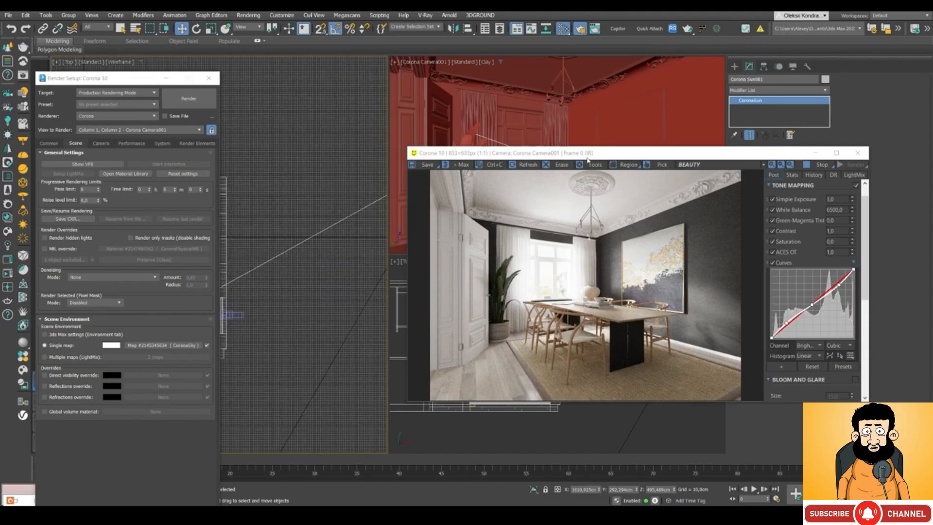
pyautogui.moveTo(596, 156); pyautogui.dragTo(470, 42)
pyautogui.click(208, 78)
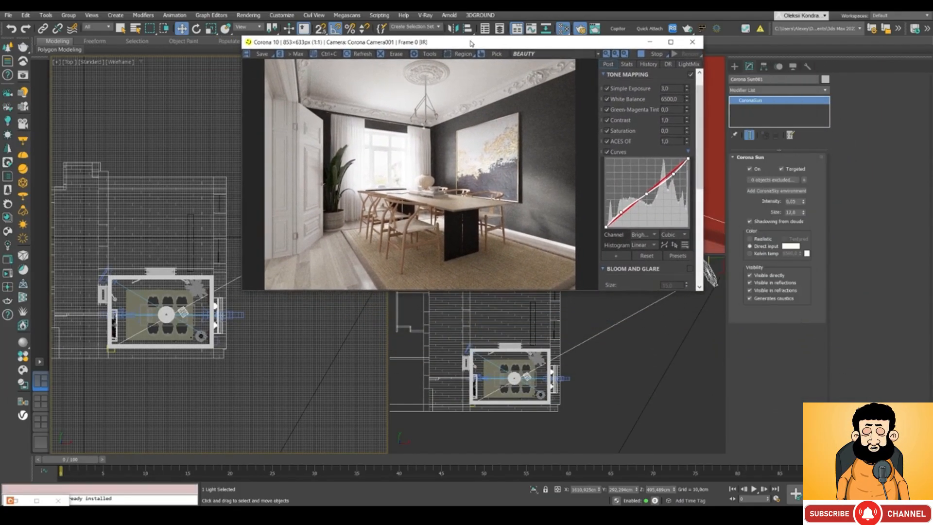
# Step: Draw a targeted rectangular Corona light about 97 by 61 cm in the top view, between the dining table and the long wall
pyautogui.click(734, 67)
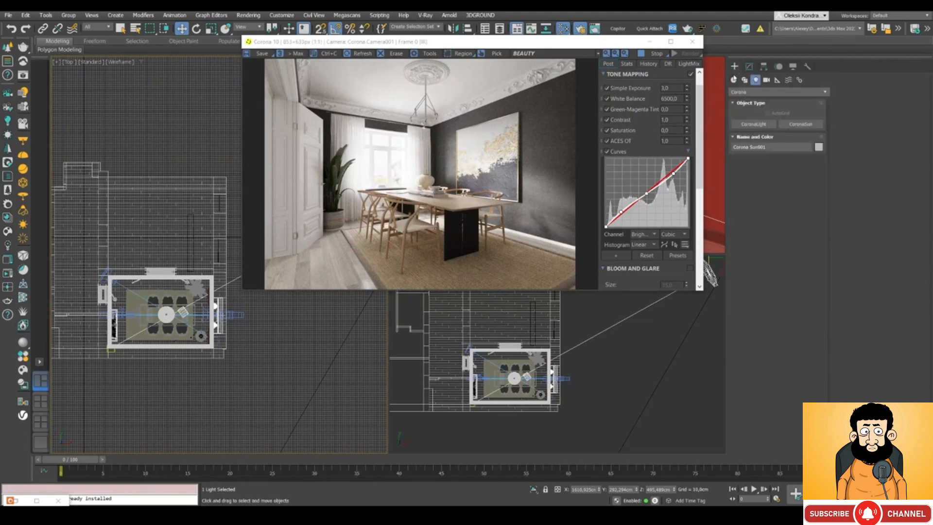
pyautogui.click(767, 123)
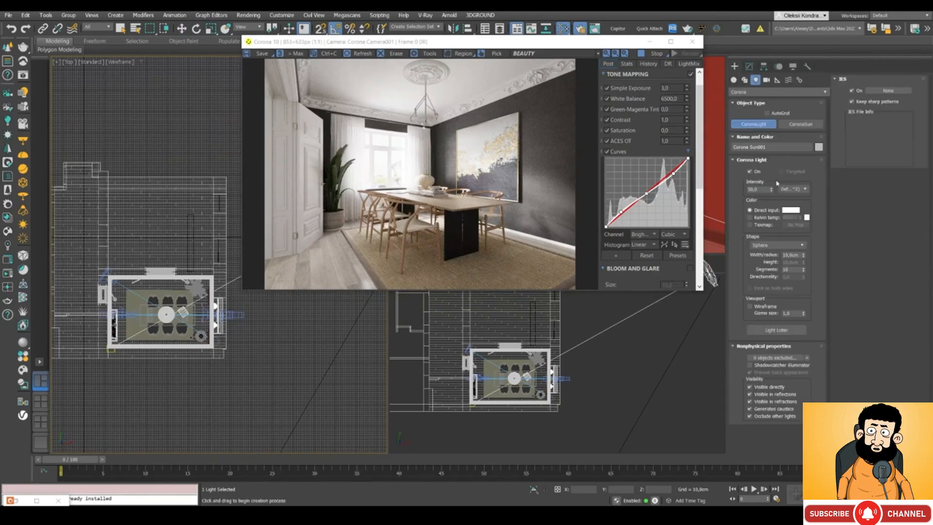
pyautogui.click(777, 245)
pyautogui.click(775, 260)
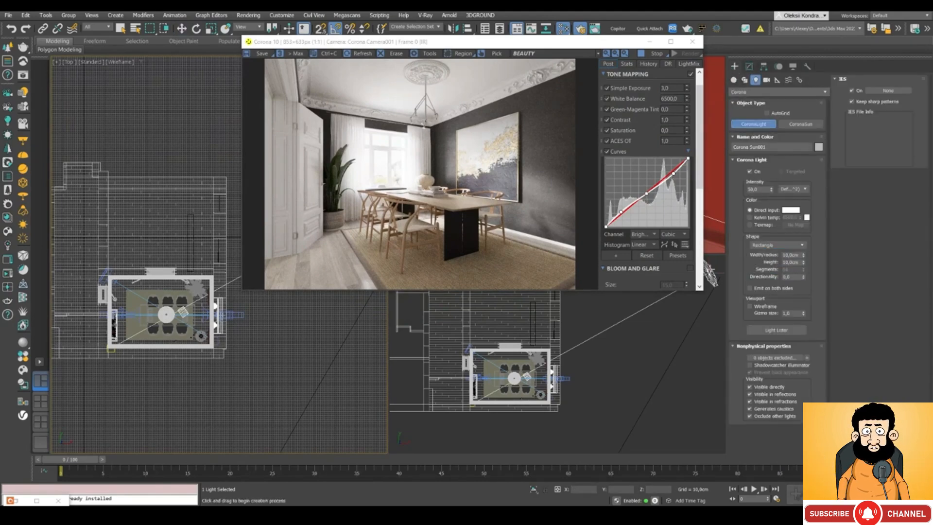
pyautogui.scroll(3, 145, 286)
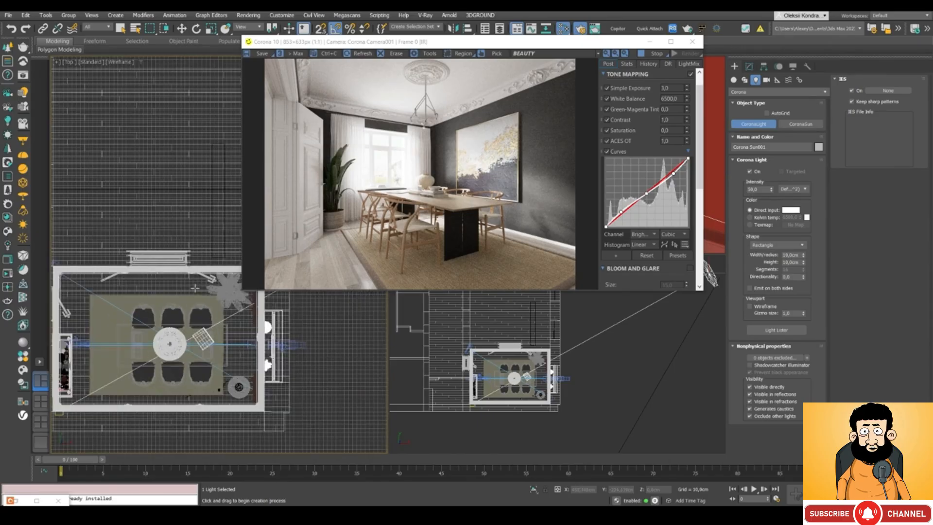
pyautogui.moveTo(189, 291); pyautogui.dragTo(184, 294, button='middle')
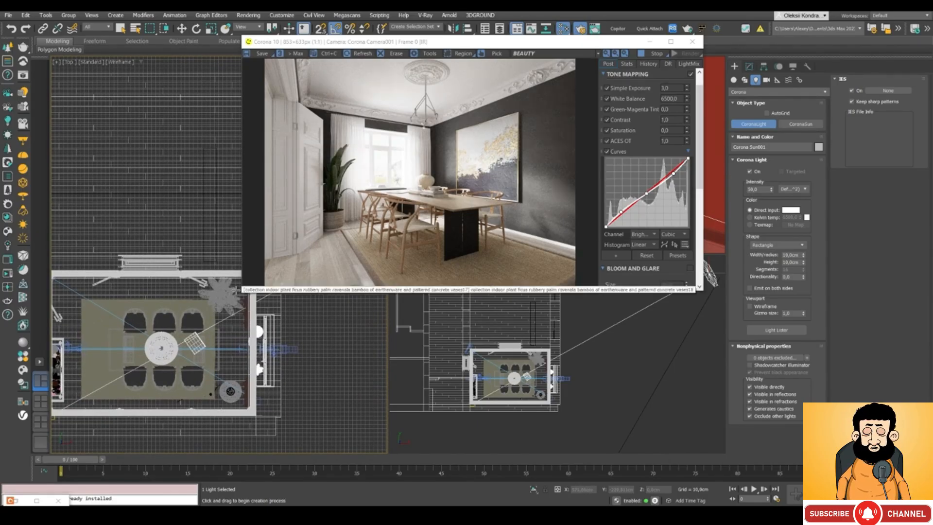
pyautogui.moveTo(134, 282); pyautogui.dragTo(176, 308)
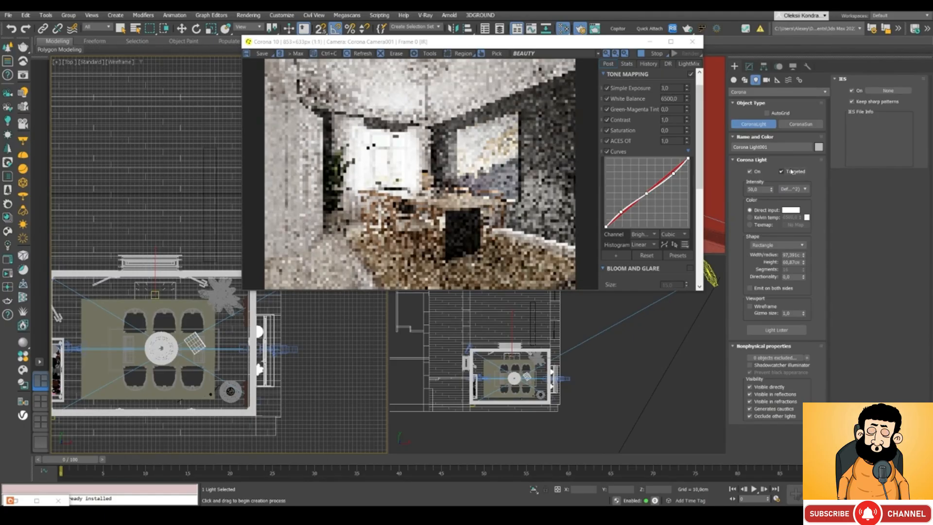
# Step: Select the new light's target and move it sideways in the top view so the light aims toward the potted plant
pyautogui.rightClick(151, 292)
pyautogui.rightClick(152, 293)
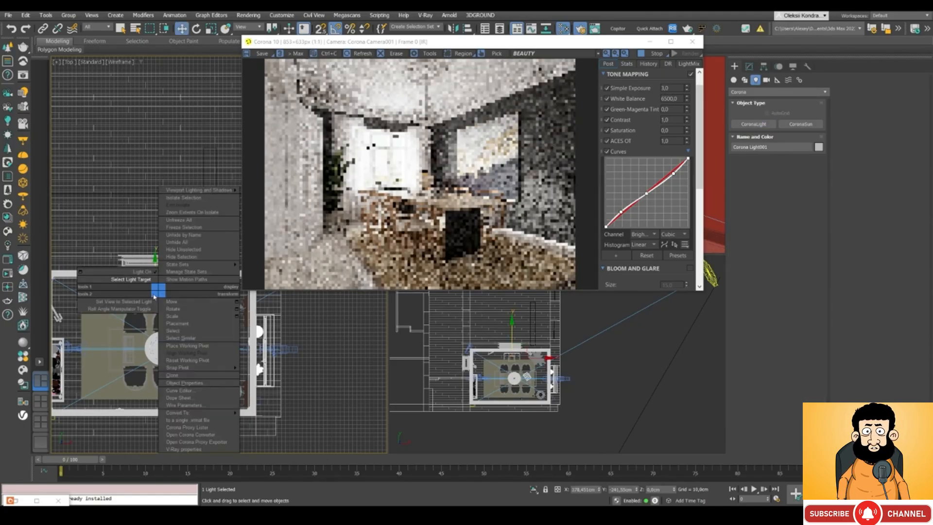
pyautogui.click(140, 279)
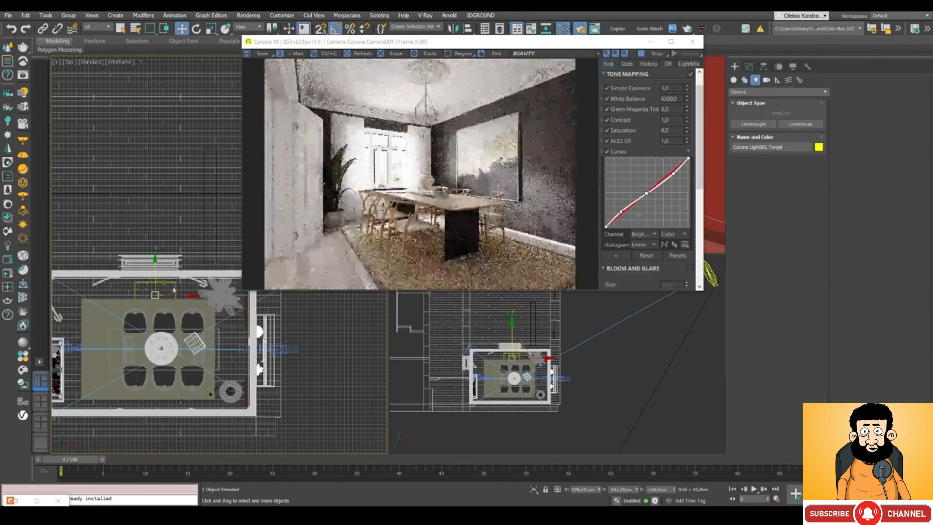
pyautogui.click(173, 290)
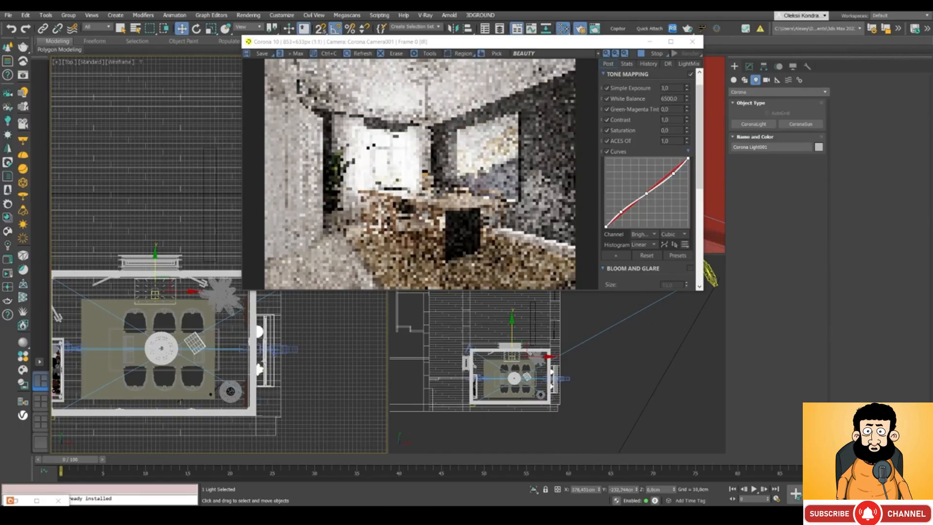
pyautogui.scroll(3, 156, 299)
pyautogui.rightClick(152, 292)
pyautogui.click(141, 284)
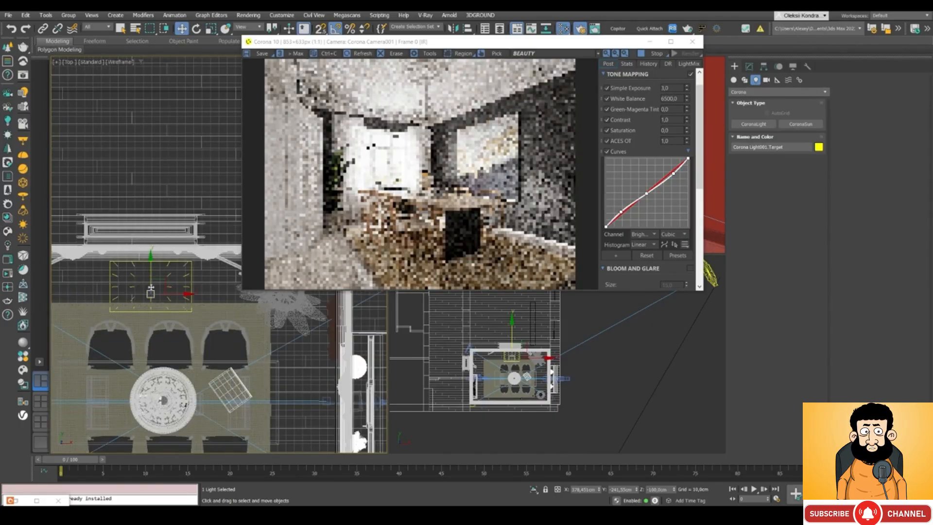
pyautogui.moveTo(151, 291); pyautogui.dragTo(207, 296)
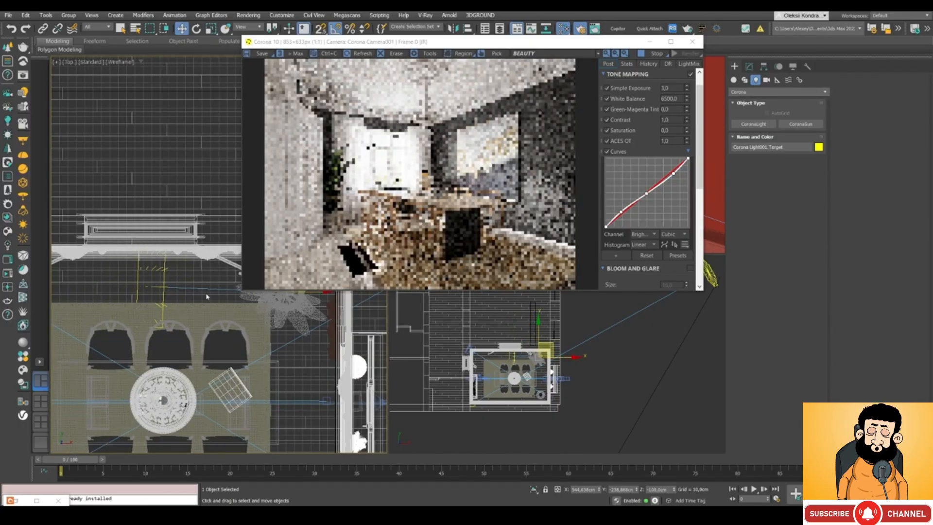
# Step: In the front view, raise the light together with its target from below the floor into the room
pyautogui.click(138, 287)
pyautogui.press('f')
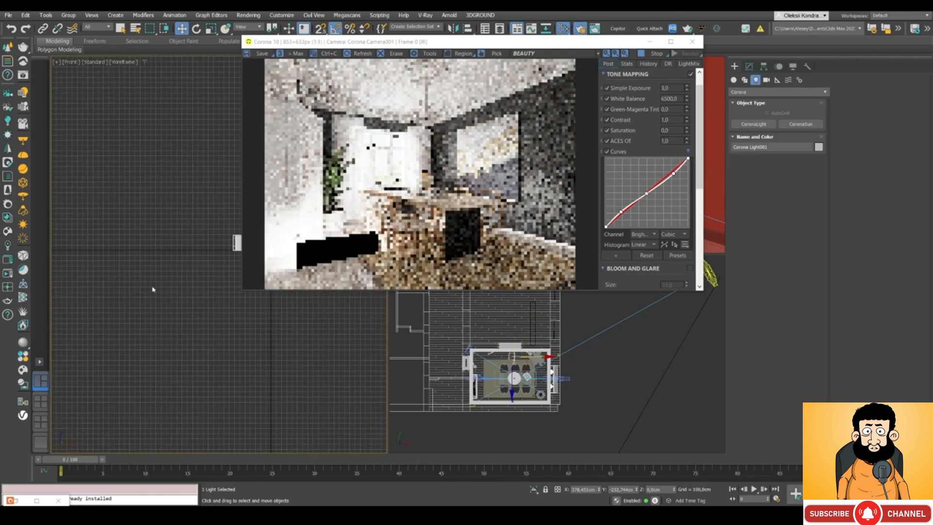
pyautogui.moveTo(213, 284); pyautogui.dragTo(109, 329, button='middle')
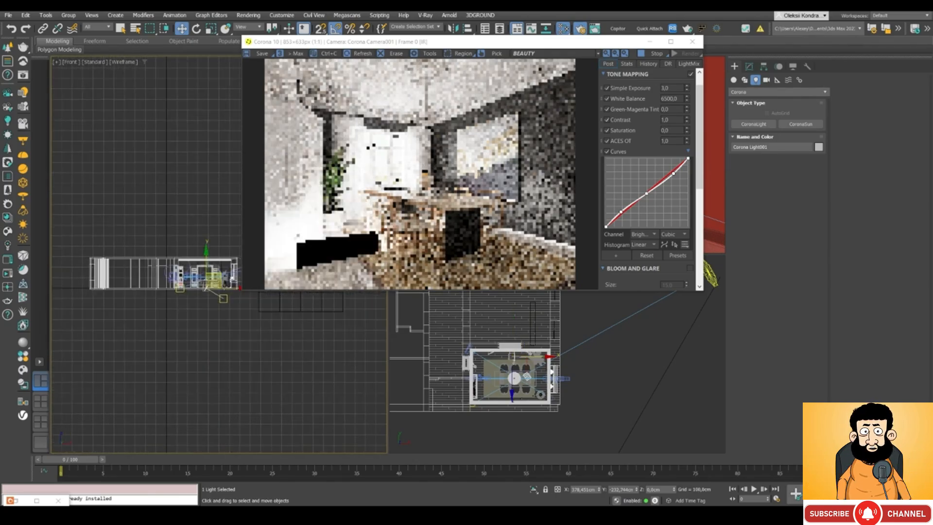
pyautogui.scroll(5, 186, 306)
pyautogui.scroll(2, 218, 299)
pyautogui.scroll(2, 226, 319)
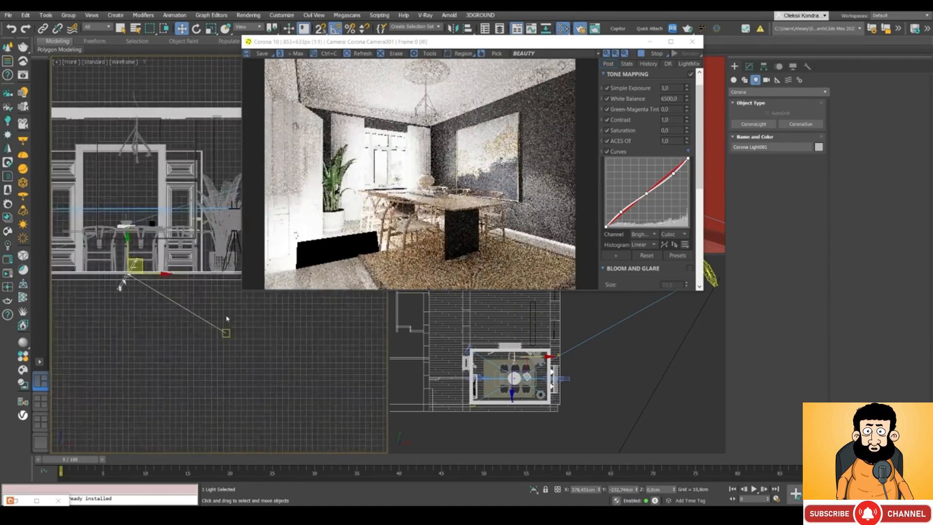
pyautogui.moveTo(126, 264); pyautogui.dragTo(181, 197)
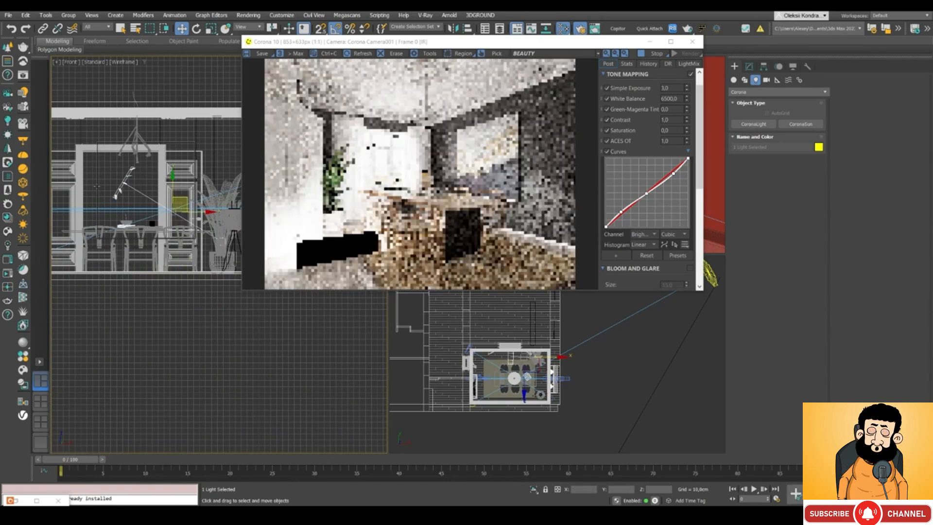
# Step: Select only the light, without its target, and lower it to about table height in the front view
pyautogui.click(97, 186)
pyautogui.click(110, 185)
pyautogui.click(123, 183)
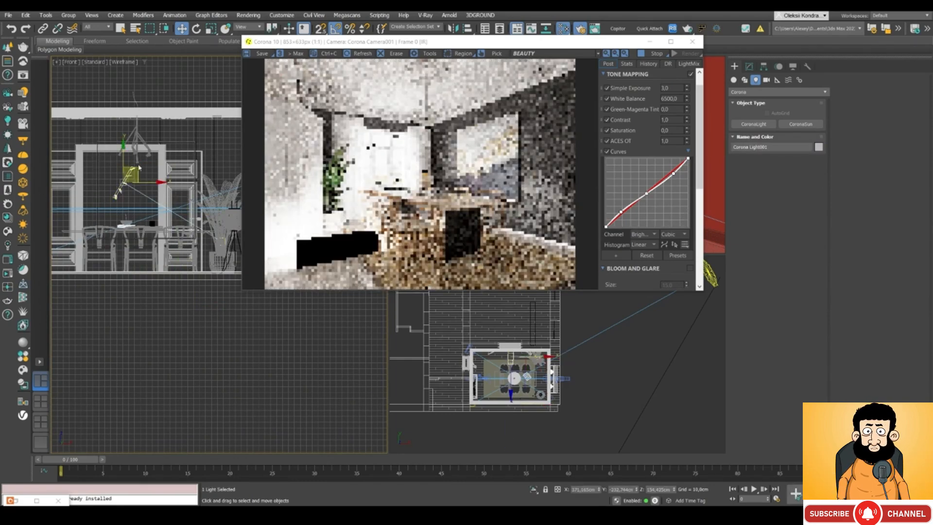
pyautogui.moveTo(139, 167); pyautogui.dragTo(130, 221)
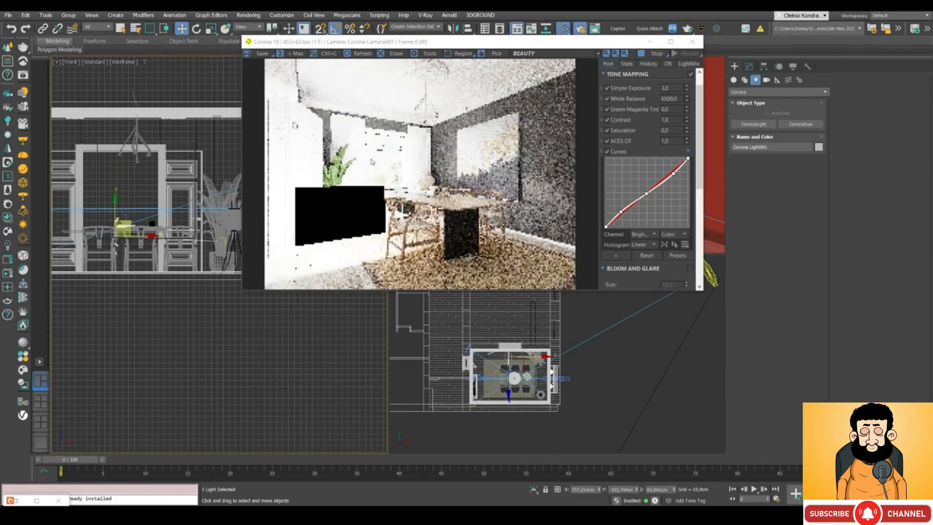
# Step: Set the light's intensity to 1 and turn off its direct and refraction visibility, caustics generation and occlusion of other lights
pyautogui.click(751, 69)
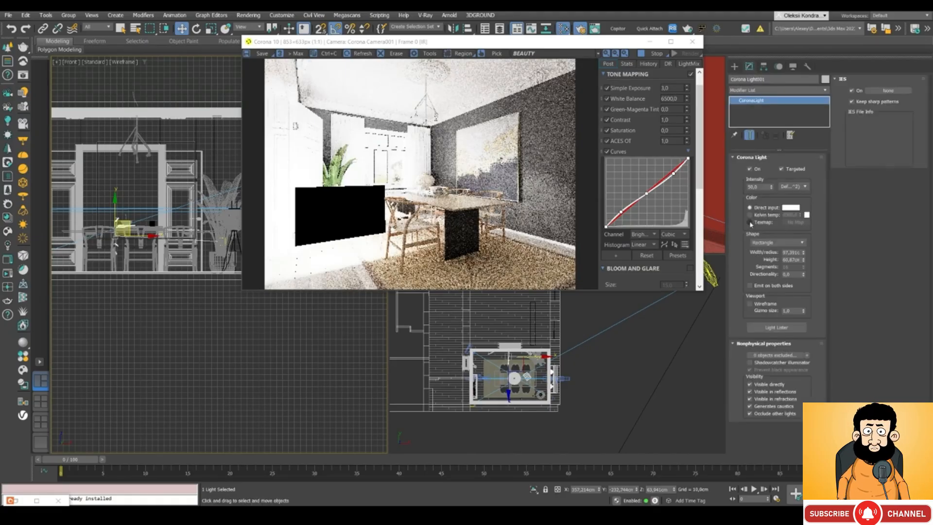
pyautogui.doubleClick(756, 186)
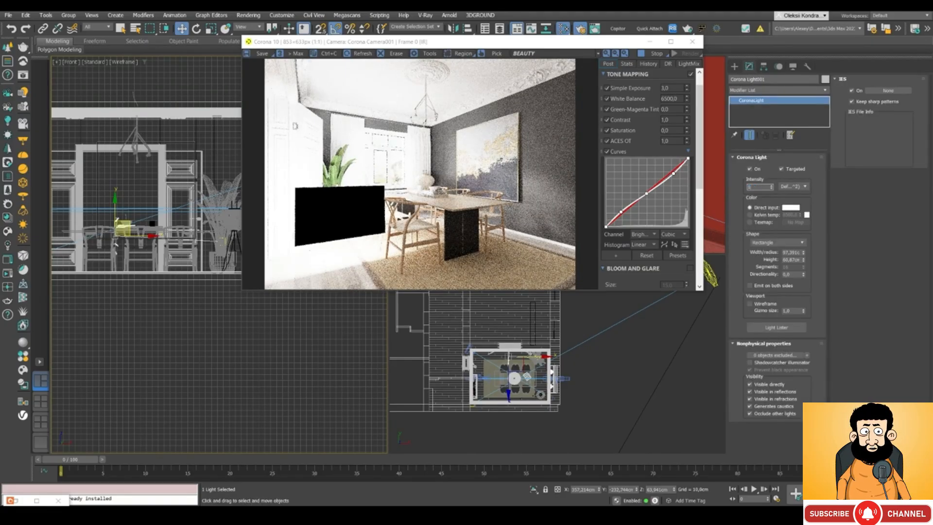
pyautogui.write('1')
pyautogui.press('Return')
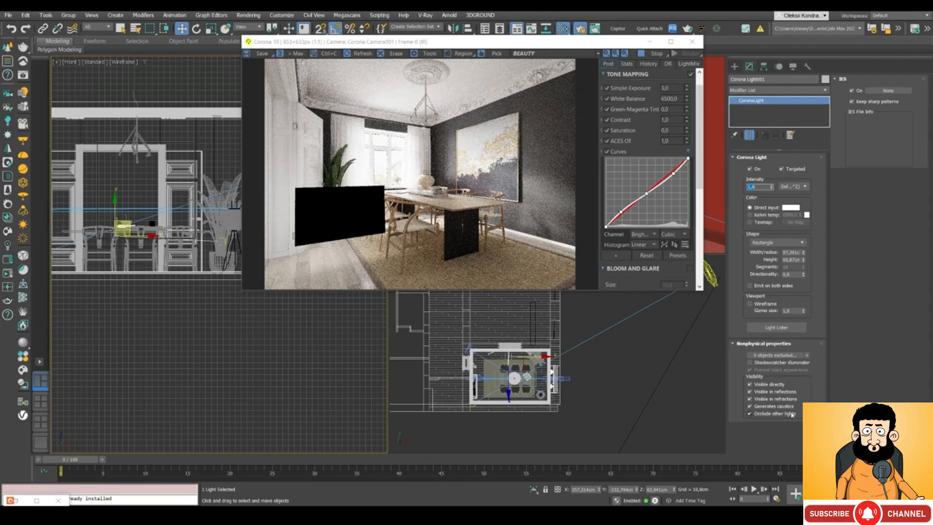
pyautogui.click(749, 384)
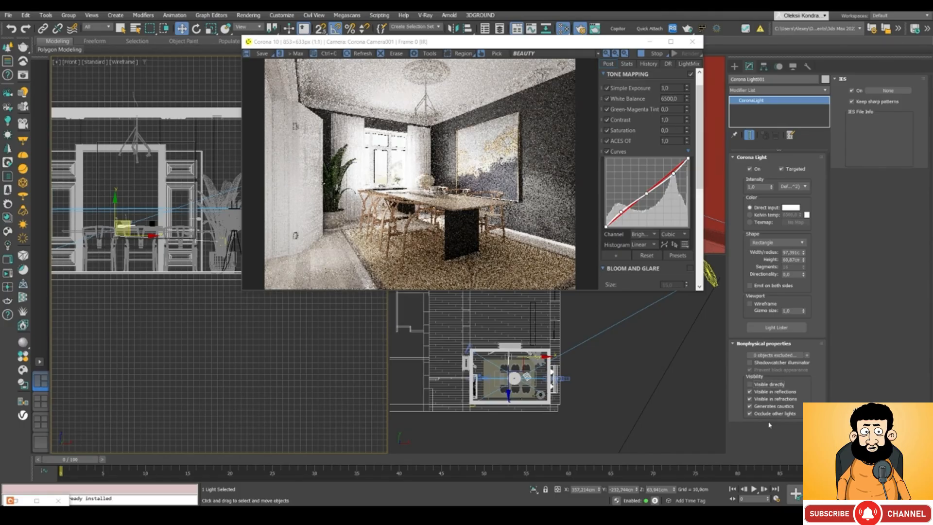
pyautogui.click(749, 413)
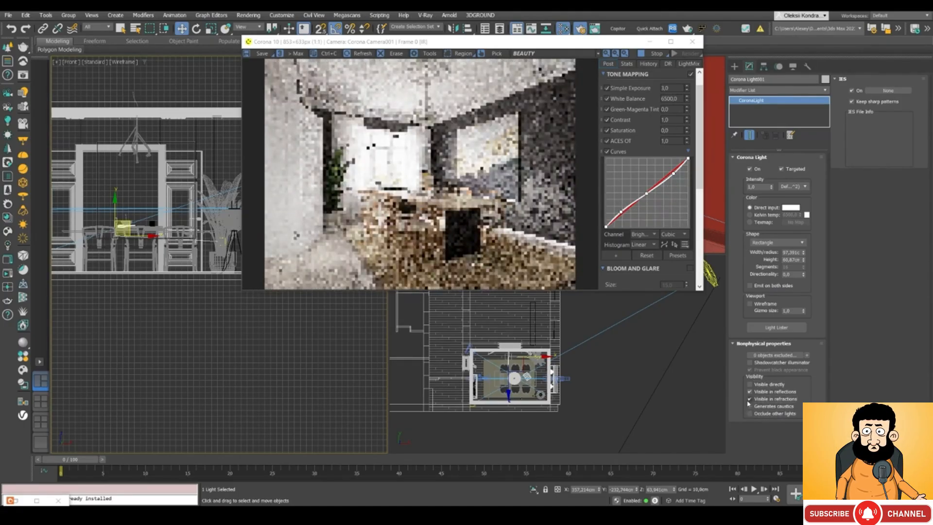
# Step: Define a render region around the potted plant, inspect its lighting up close, and shift the region down over the floor
pyautogui.click(327, 173)
pyautogui.scroll(1, 326, 173)
pyautogui.scroll(-1, 326, 173)
pyautogui.click(460, 53)
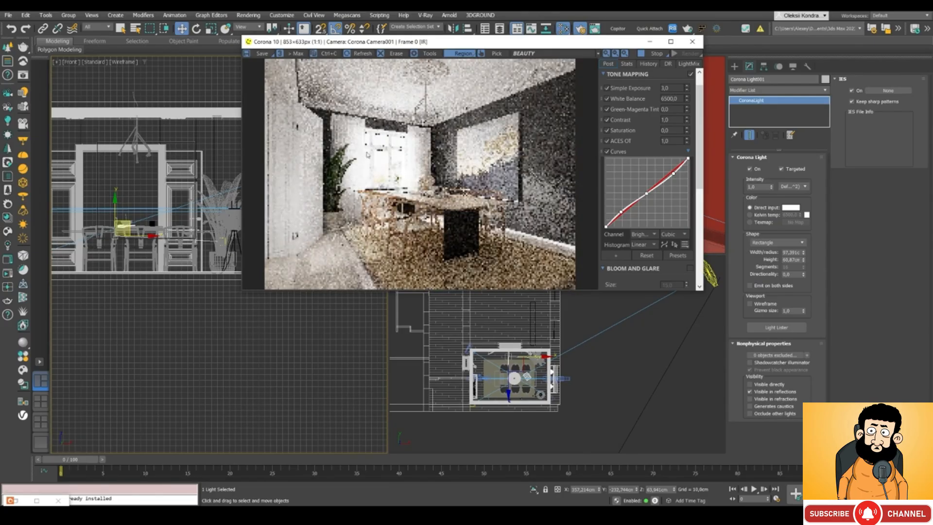
pyautogui.moveTo(306, 130); pyautogui.dragTo(365, 257)
pyautogui.scroll(2, 322, 190)
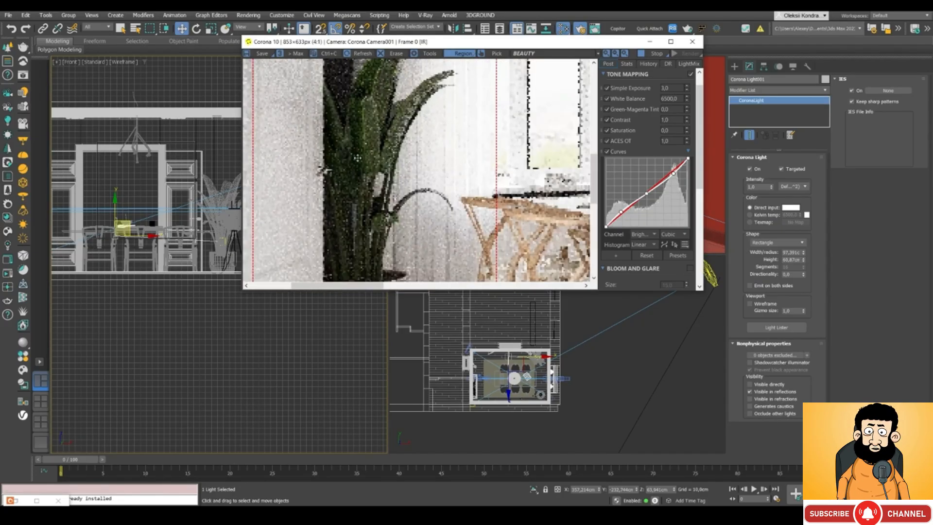
pyautogui.scroll(-1, 383, 137)
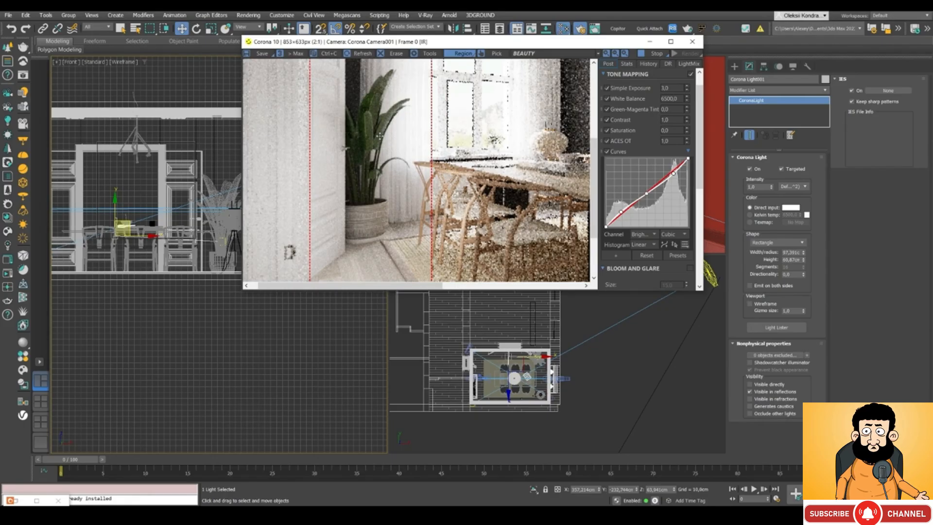
pyautogui.scroll(-1, 326, 191)
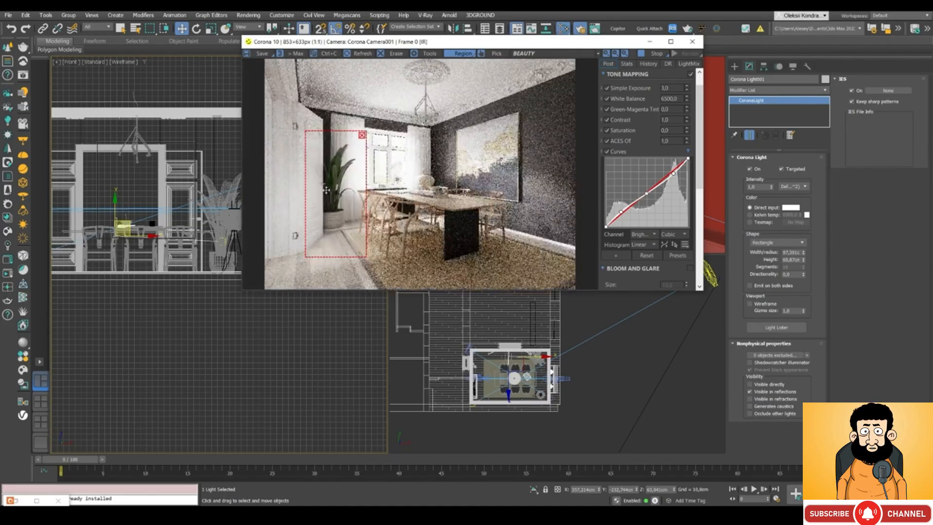
pyautogui.scroll(1, 322, 190)
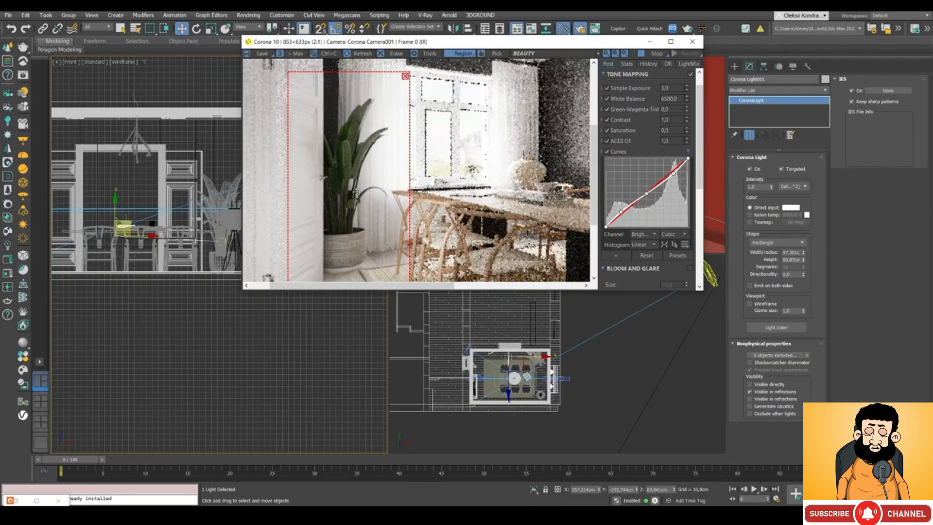
pyautogui.scroll(-1, 355, 193)
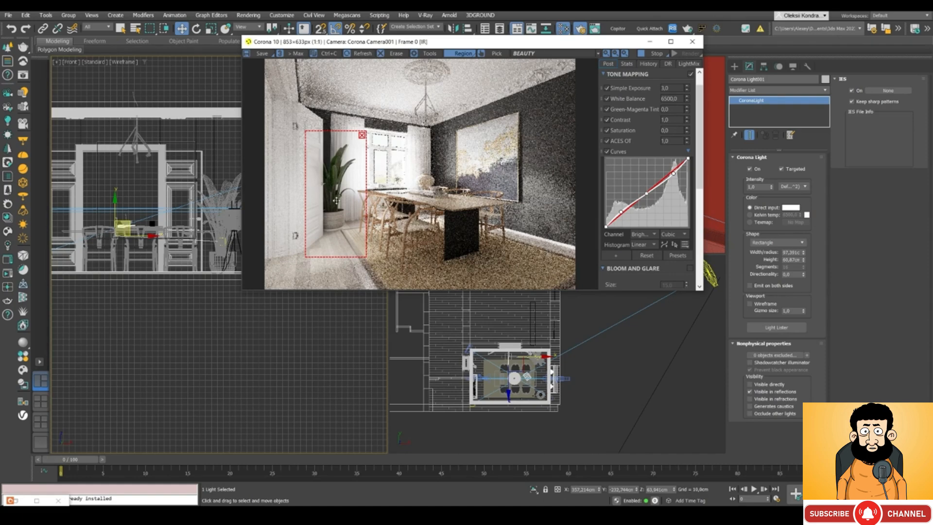
pyautogui.moveTo(334, 202); pyautogui.dragTo(341, 256)
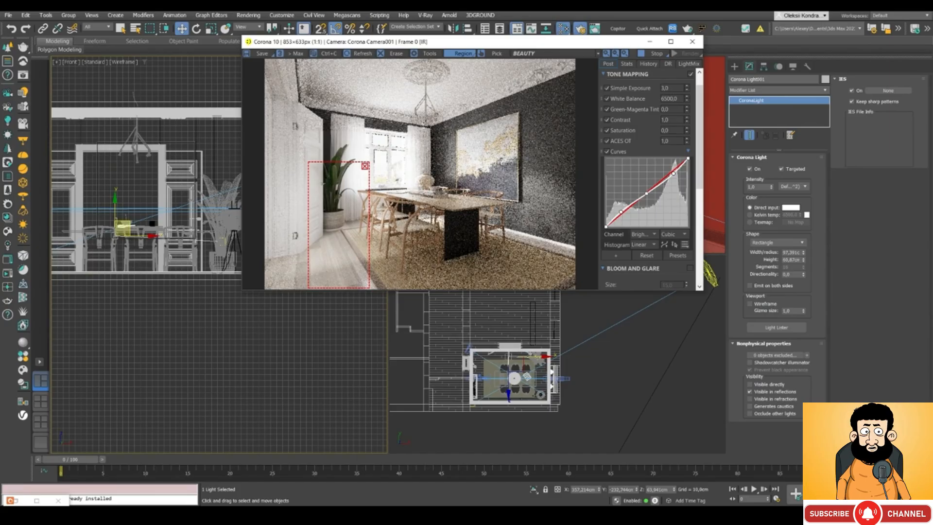
# Step: Select the potted plant group in the front view, undo its accidental move, and read the group's full name
pyautogui.moveTo(329, 44); pyautogui.dragTo(400, 53)
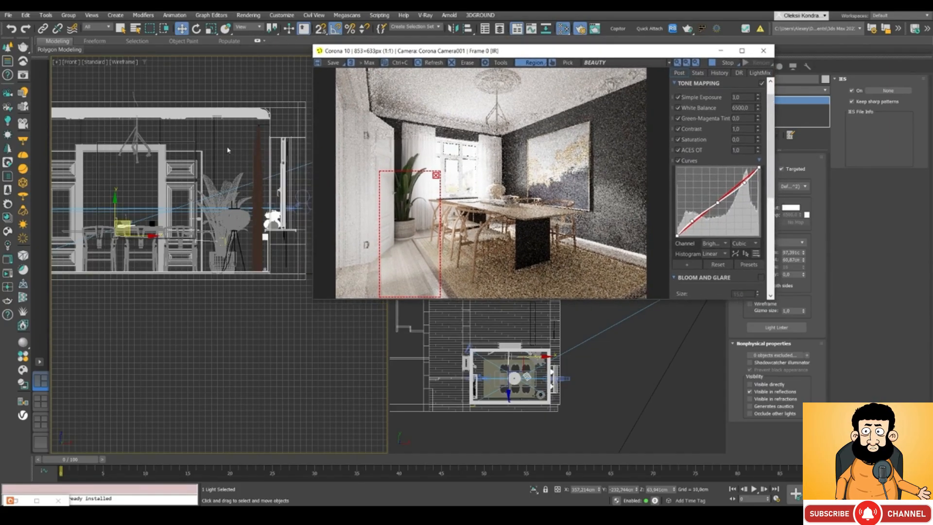
pyautogui.click(221, 198)
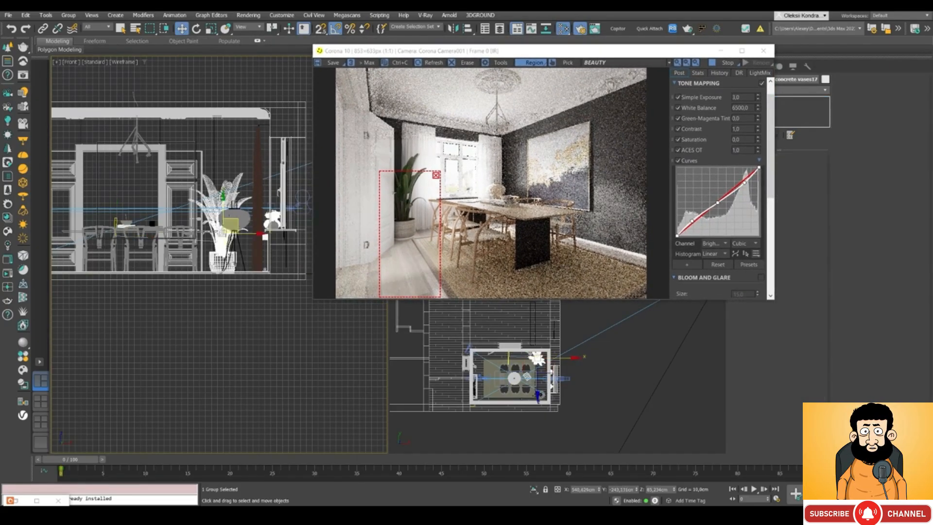
pyautogui.scroll(5, 233, 183)
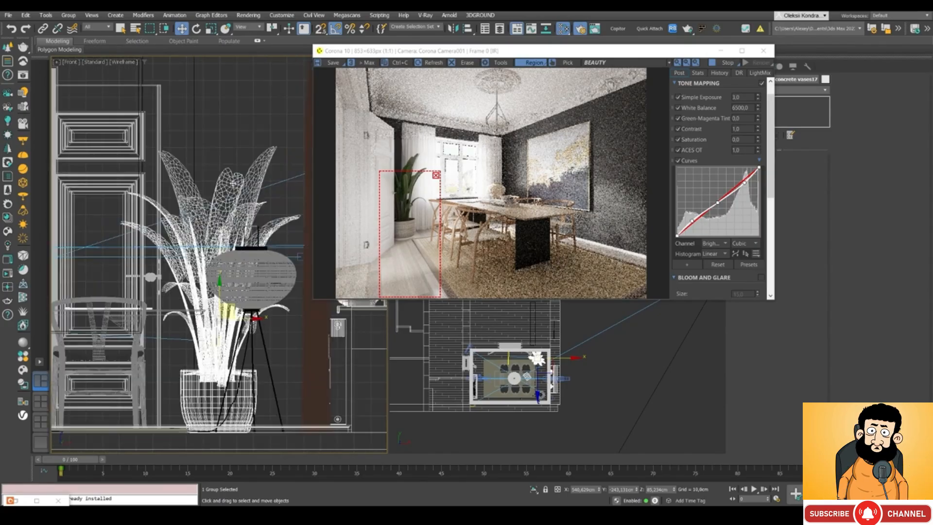
pyautogui.moveTo(498, 52); pyautogui.dragTo(450, 47)
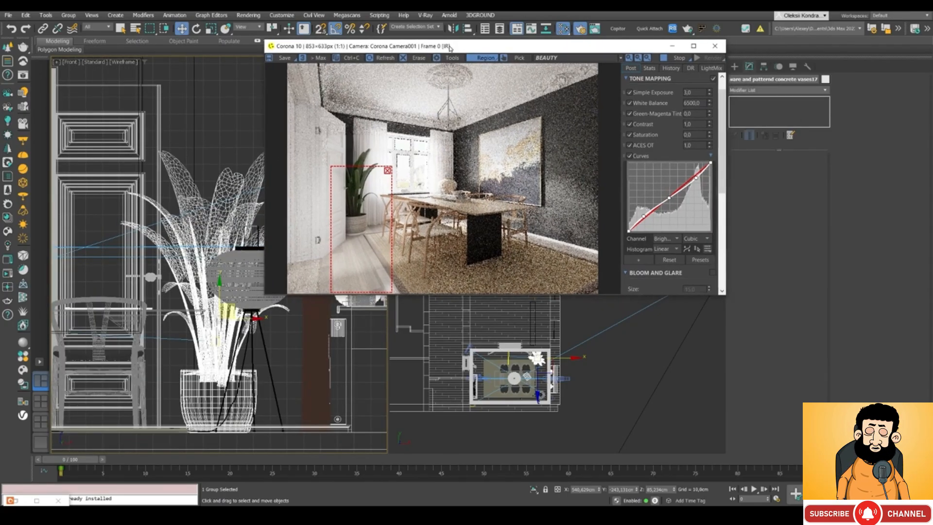
pyautogui.moveTo(190, 189); pyautogui.dragTo(188, 154)
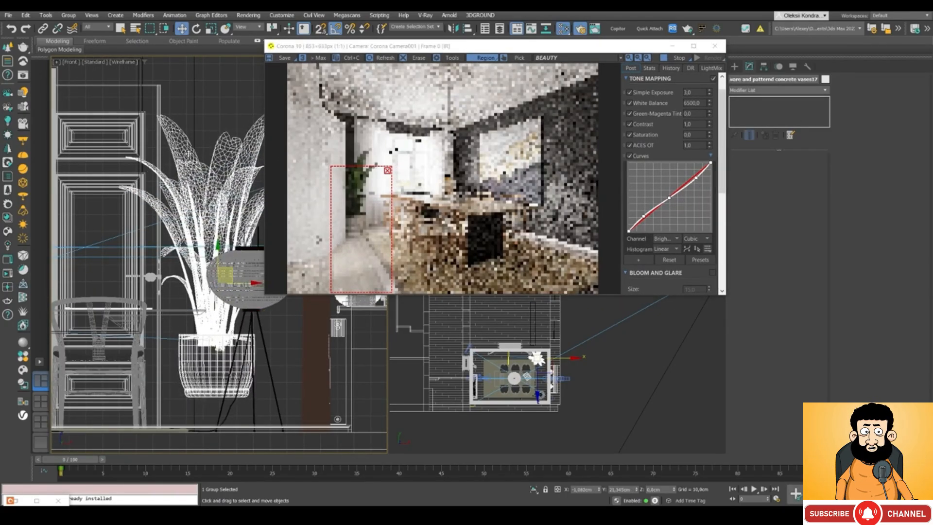
pyautogui.hotkey('ctrl', 'z')
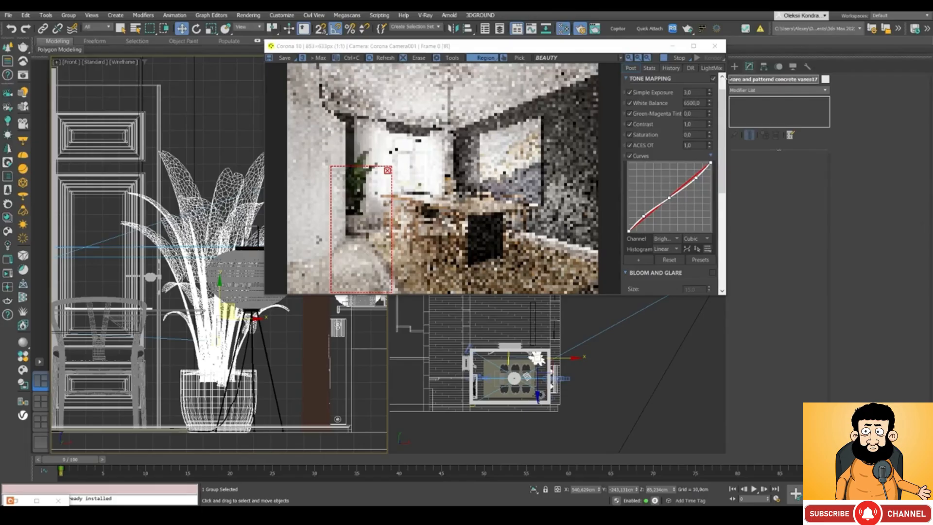
pyautogui.moveTo(736, 79); pyautogui.dragTo(843, 72)
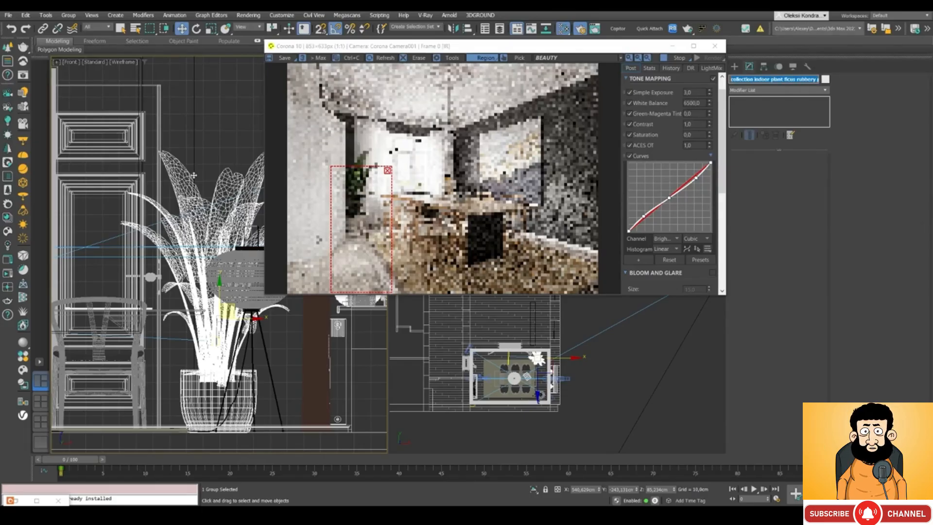
pyautogui.click(222, 134)
# Step: Reselect the Corona light in the front view and pick the potted plant as an object excluded from its illumination
pyautogui.scroll(-4, 212, 167)
pyautogui.scroll(3, 129, 249)
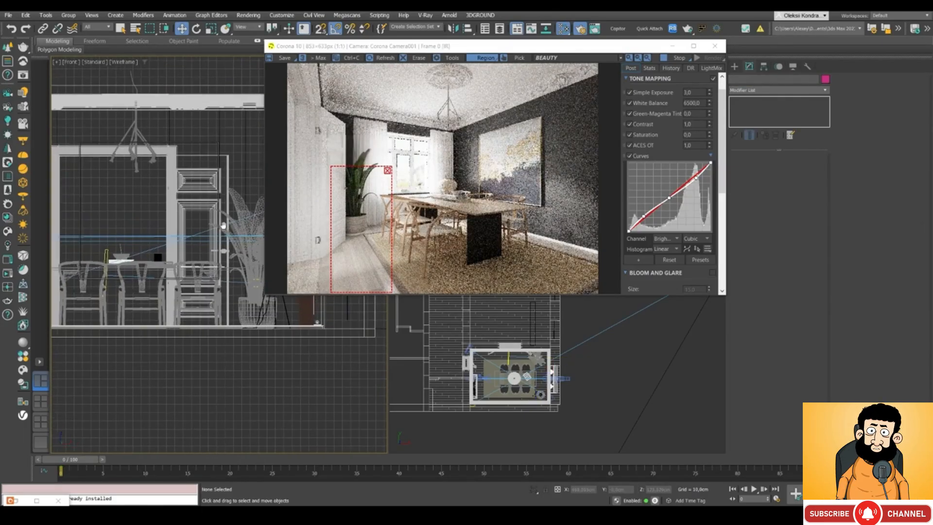
pyautogui.click(99, 274)
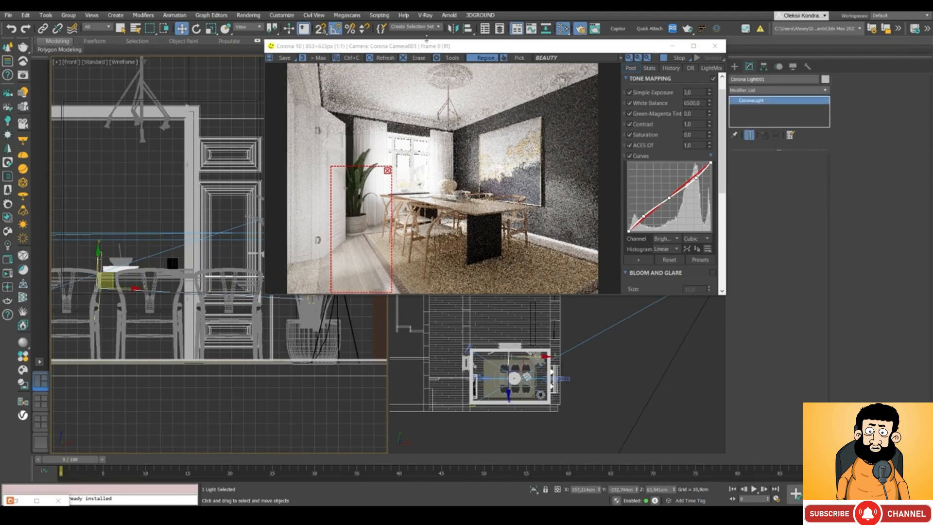
pyautogui.moveTo(374, 47); pyautogui.dragTo(755, 35)
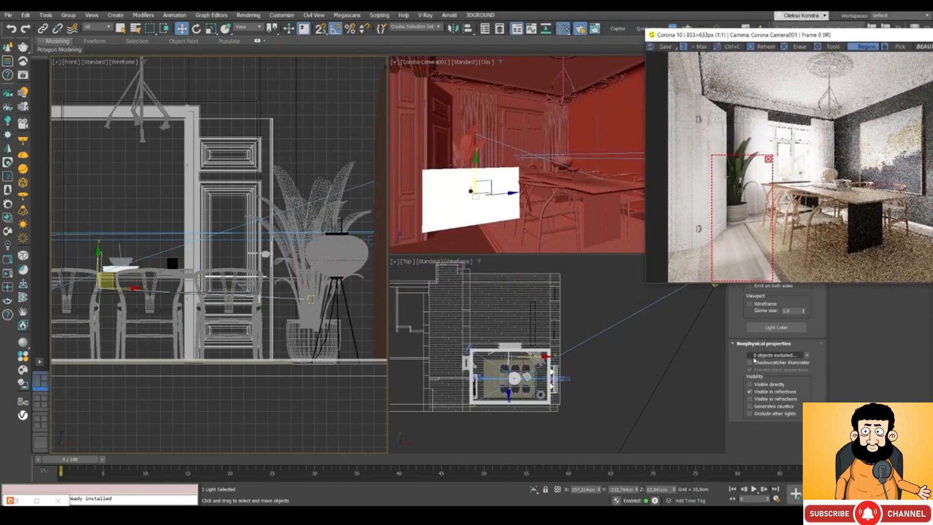
pyautogui.click(806, 355)
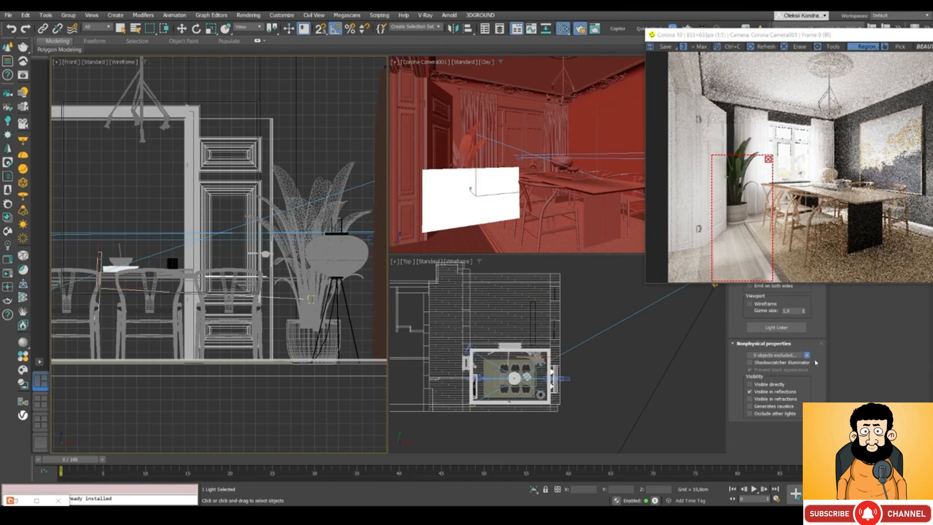
pyautogui.click(289, 193)
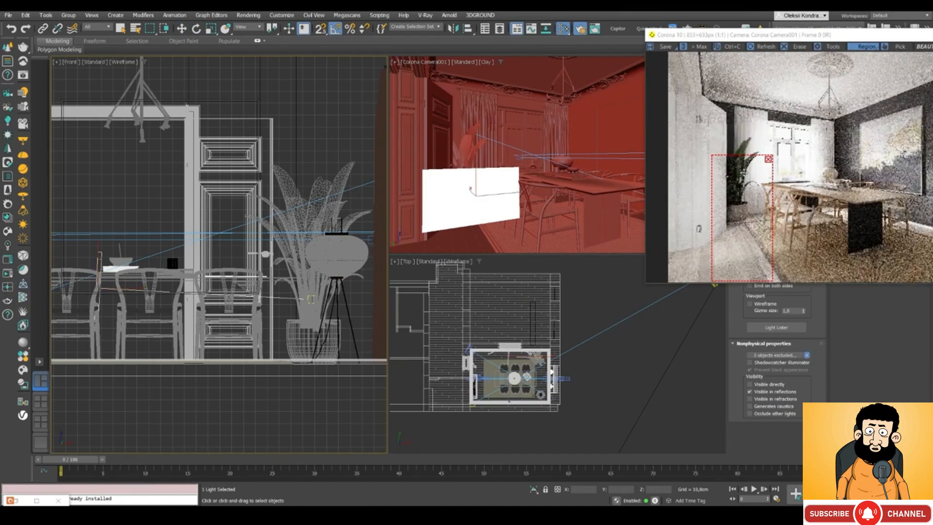
# Step: Move the render region up over the plant and enlarge it toward the door and floor
pyautogui.moveTo(734, 249); pyautogui.dragTo(731, 225)
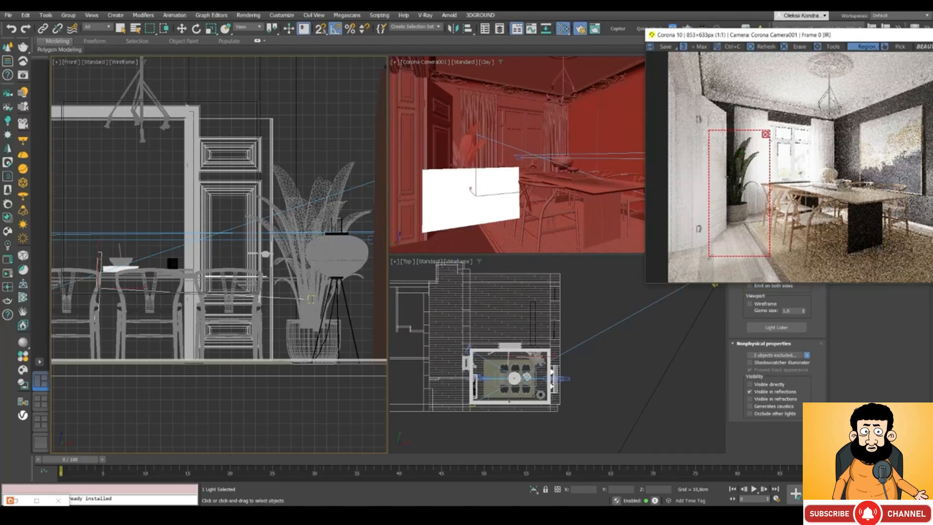
pyautogui.moveTo(709, 256); pyautogui.dragTo(697, 273)
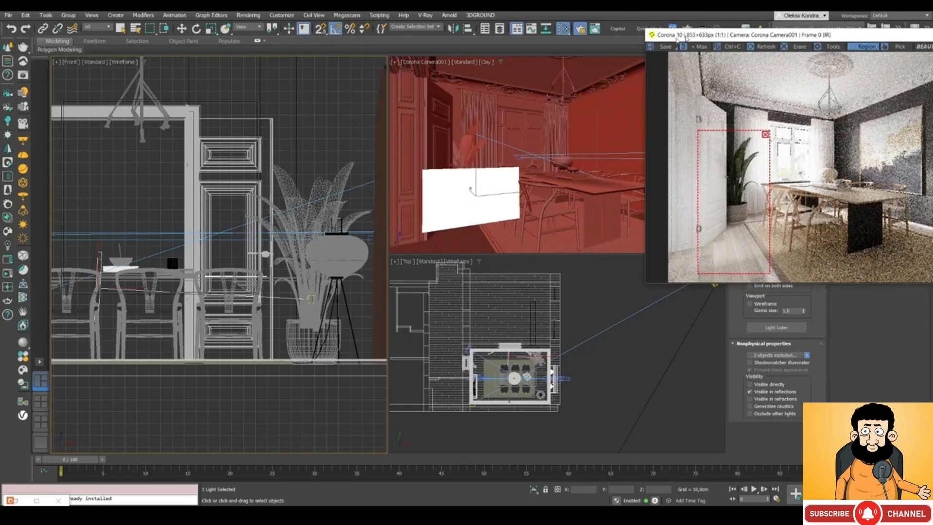
pyautogui.moveTo(676, 35); pyautogui.dragTo(420, 62)
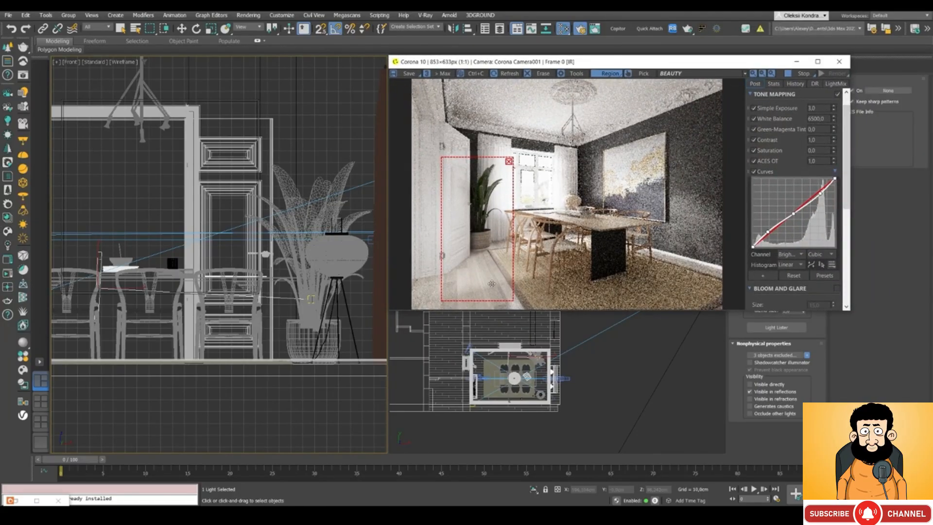
pyautogui.moveTo(526, 65); pyautogui.dragTo(373, 66)
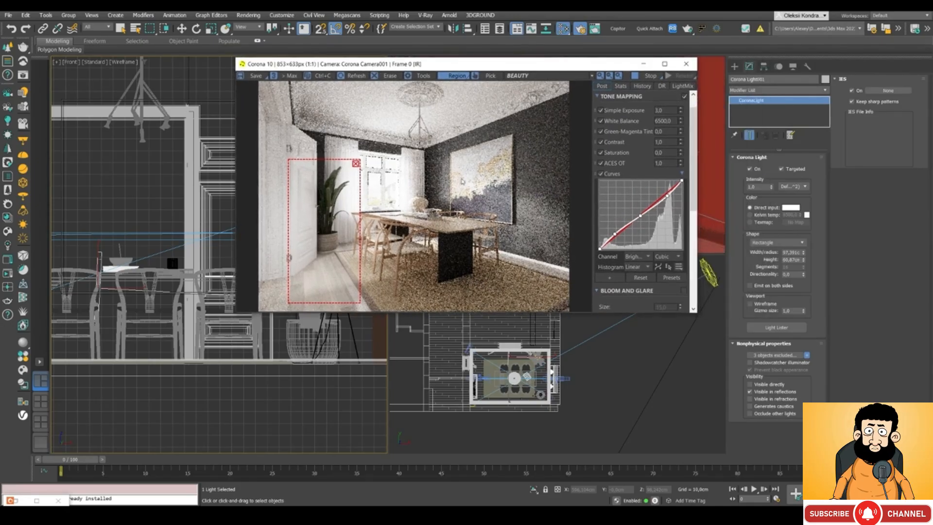
# Step: Switch the light's object list from Exclude to Include so it illuminates only the plant, and shift the render region slightly up
pyautogui.click(775, 355)
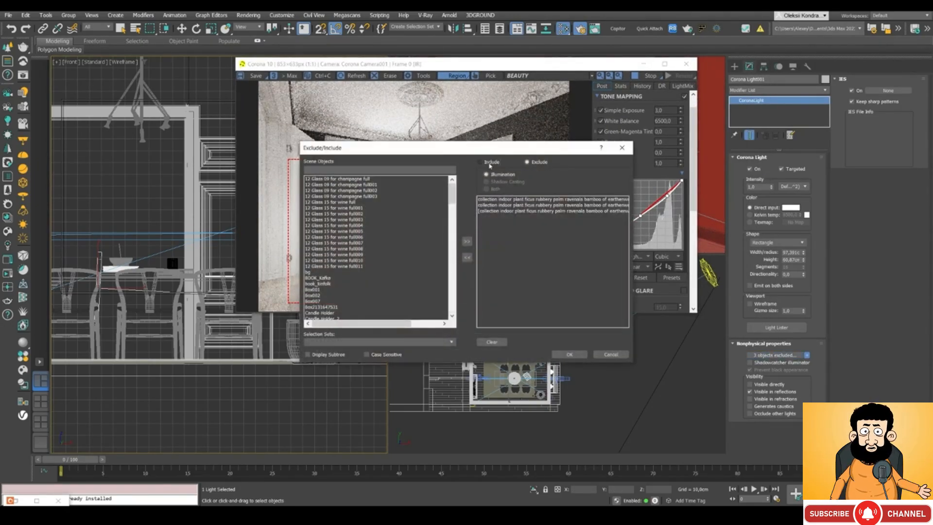
pyautogui.click(564, 354)
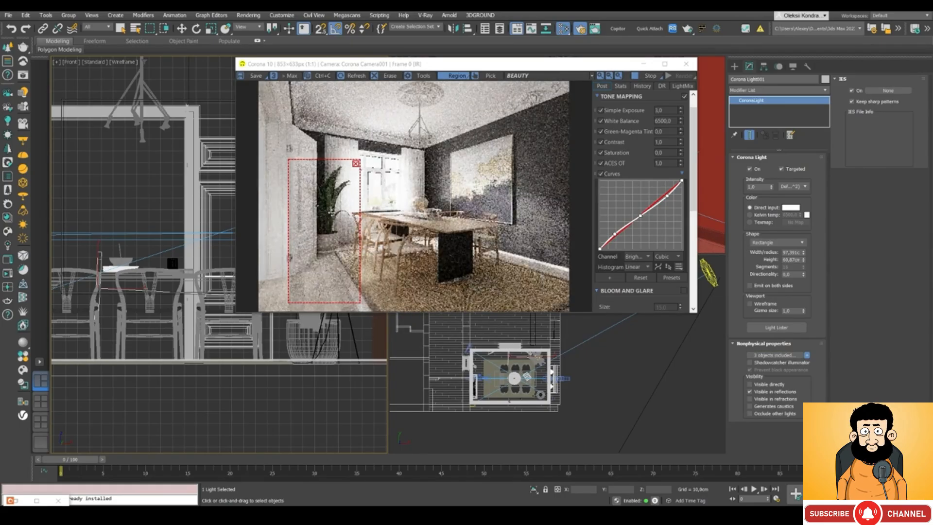
pyautogui.moveTo(328, 189); pyautogui.dragTo(328, 183)
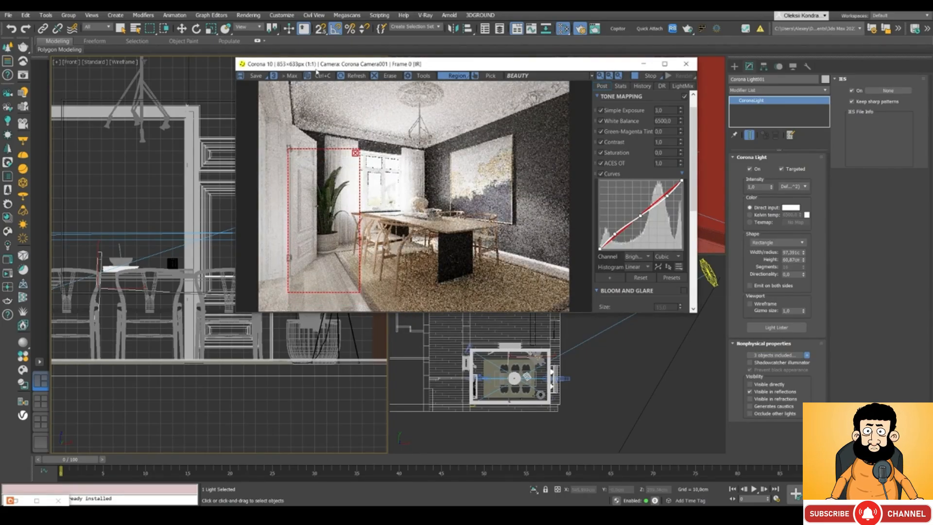
pyautogui.moveTo(312, 67); pyautogui.dragTo(348, 66)
# Step: Set the light's intensity to 0,5 and inspect the plant up close in the render
pyautogui.doubleClick(762, 187)
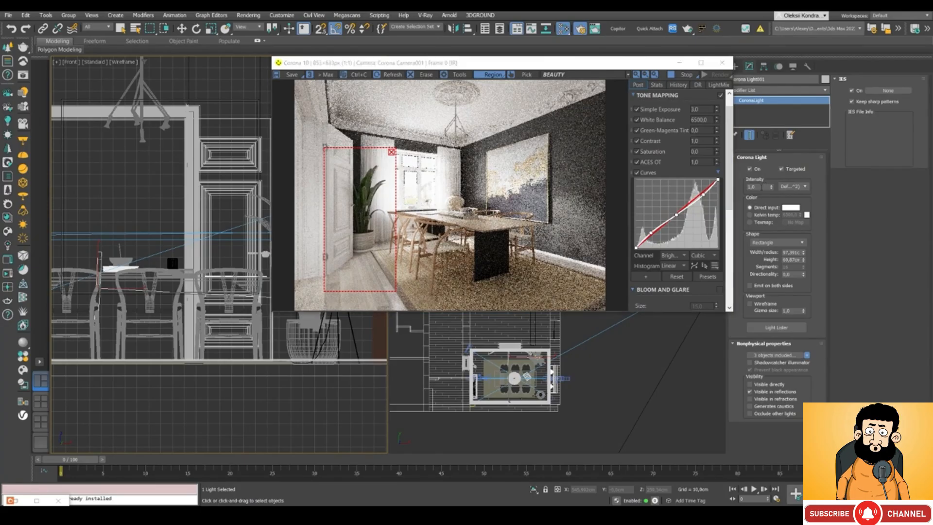
pyautogui.write('0,5')
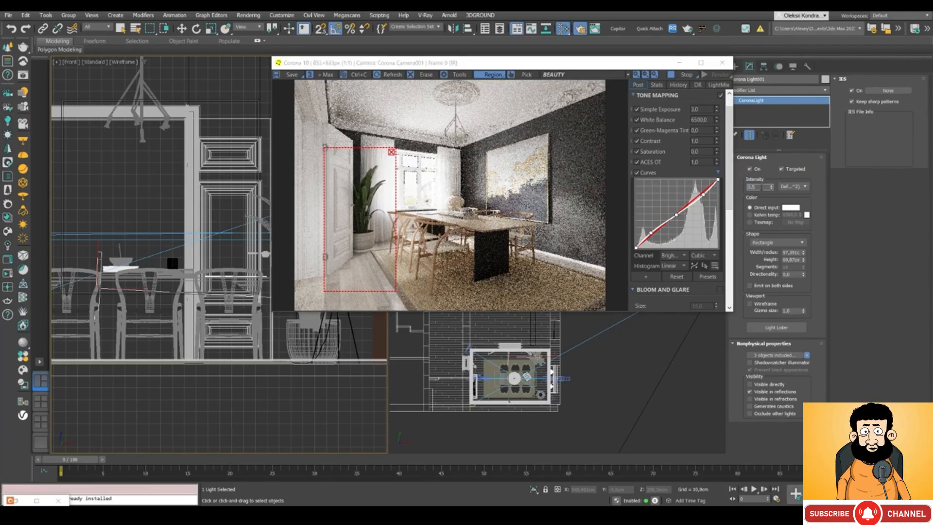
pyautogui.press('Return')
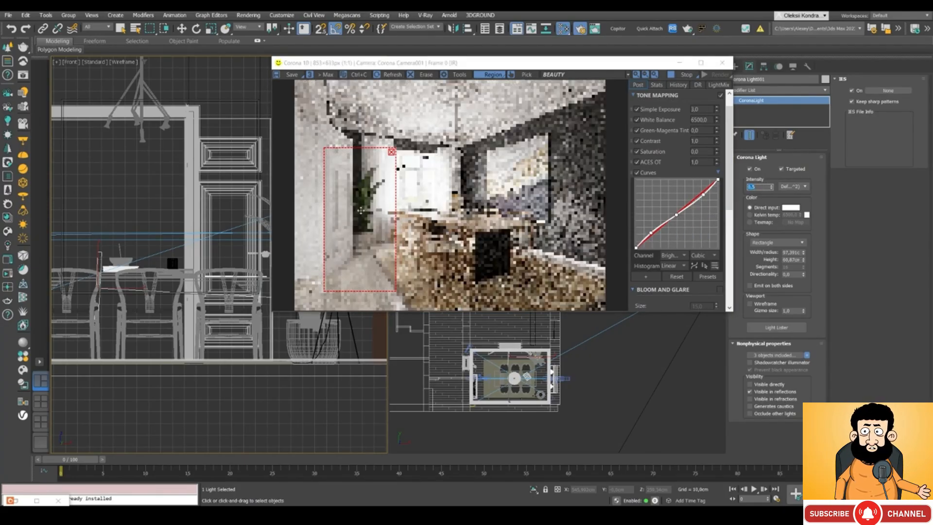
pyautogui.scroll(1, 362, 211)
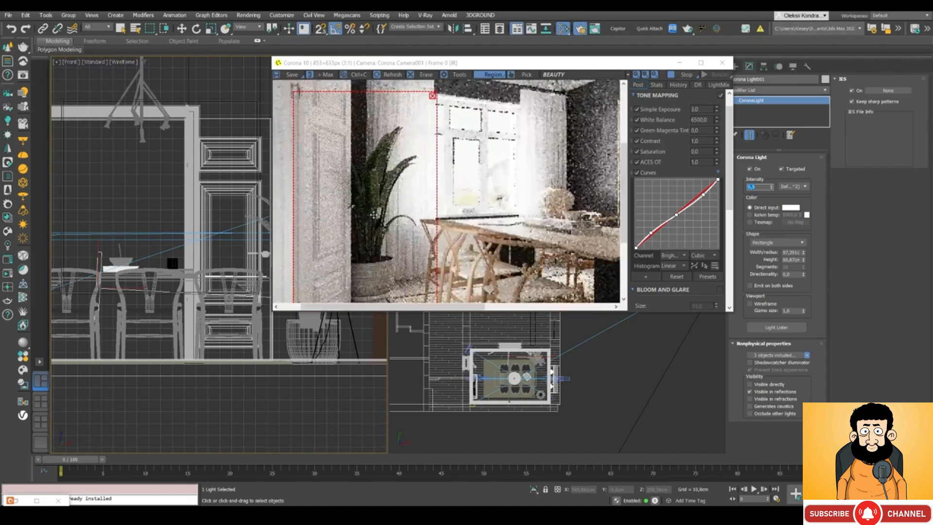
pyautogui.scroll(1, 374, 267)
pyautogui.scroll(-1, 377, 209)
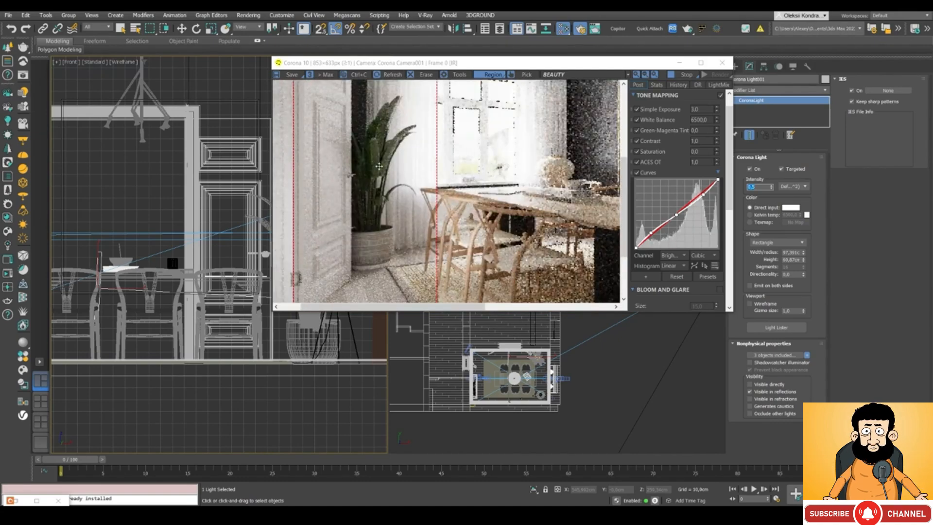
# Step: In the top view, move the light closer to the plant and slightly inward over the dining area, leaving its target in place
pyautogui.scroll(-2, 183, 236)
pyautogui.moveTo(123, 213); pyautogui.dragTo(79, 238, button='middle')
pyautogui.press('t')
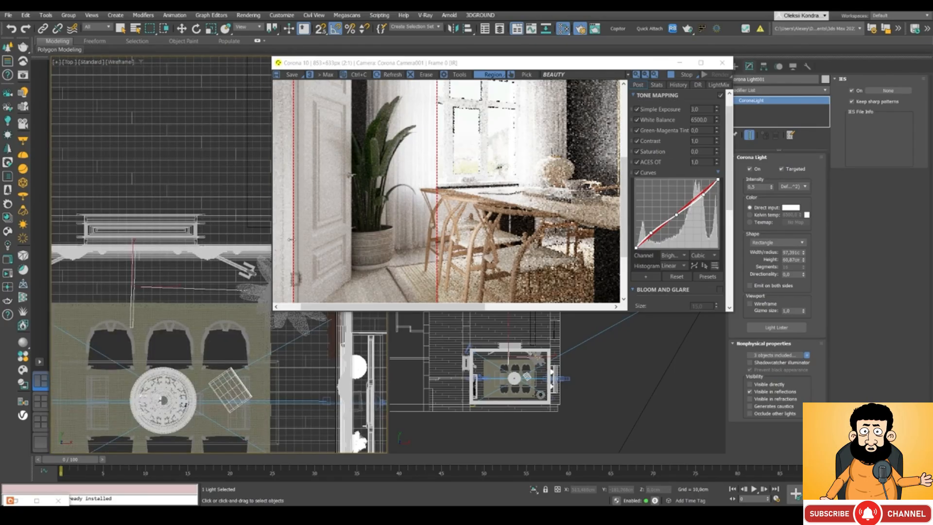
pyautogui.scroll(-3, 187, 281)
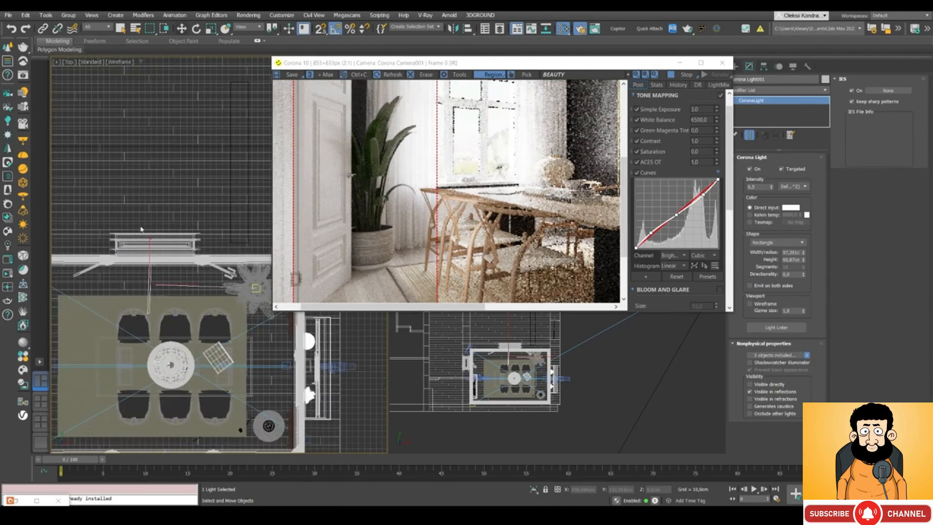
pyautogui.press('w')
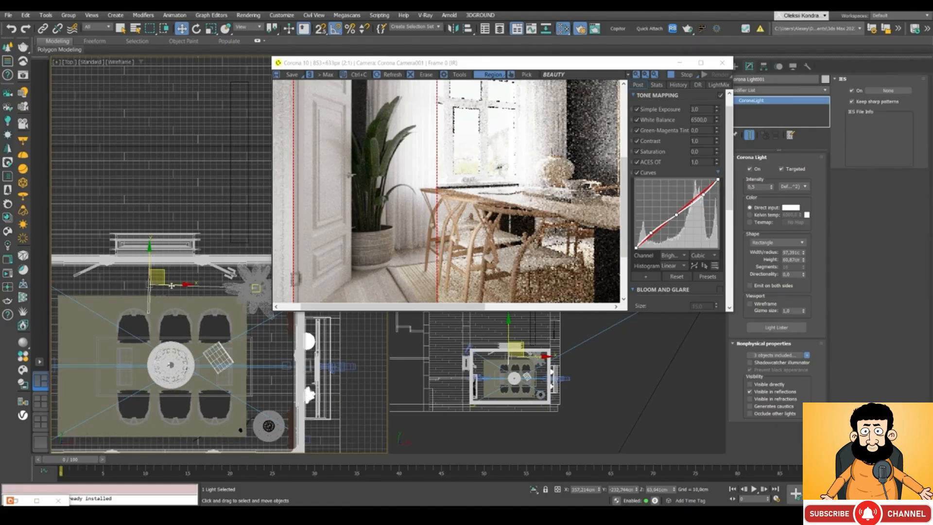
pyautogui.moveTo(172, 286); pyautogui.dragTo(193, 278)
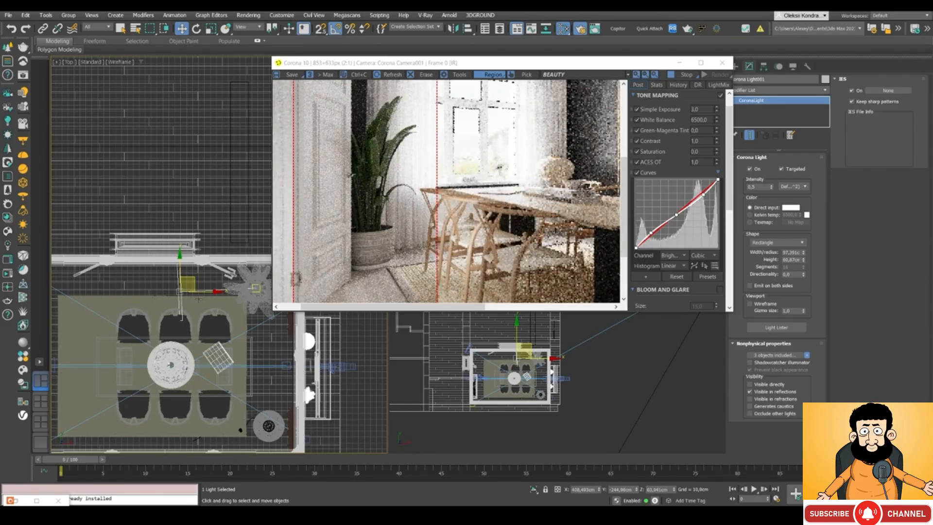
pyautogui.moveTo(197, 281); pyautogui.dragTo(207, 286)
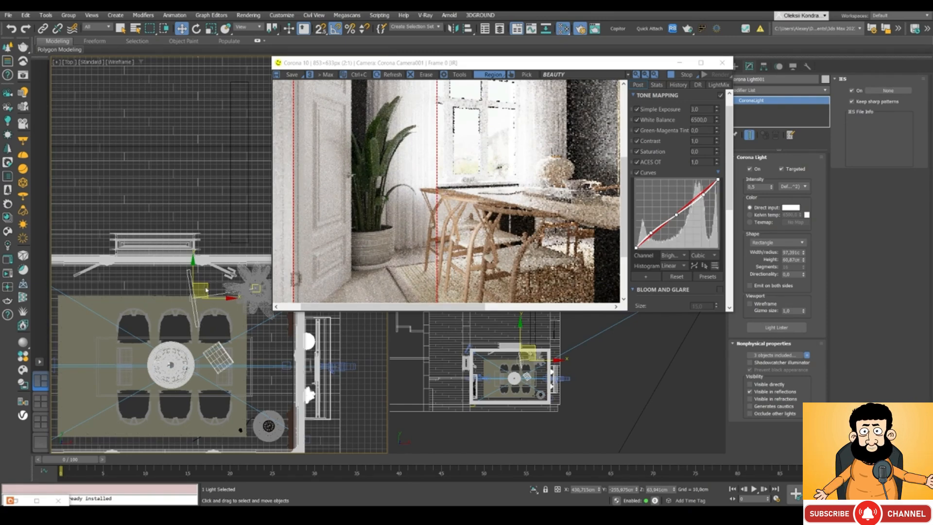
# Step: Set the light's intensity to 1 and inspect the whole plant in the render
pyautogui.doubleClick(751, 186)
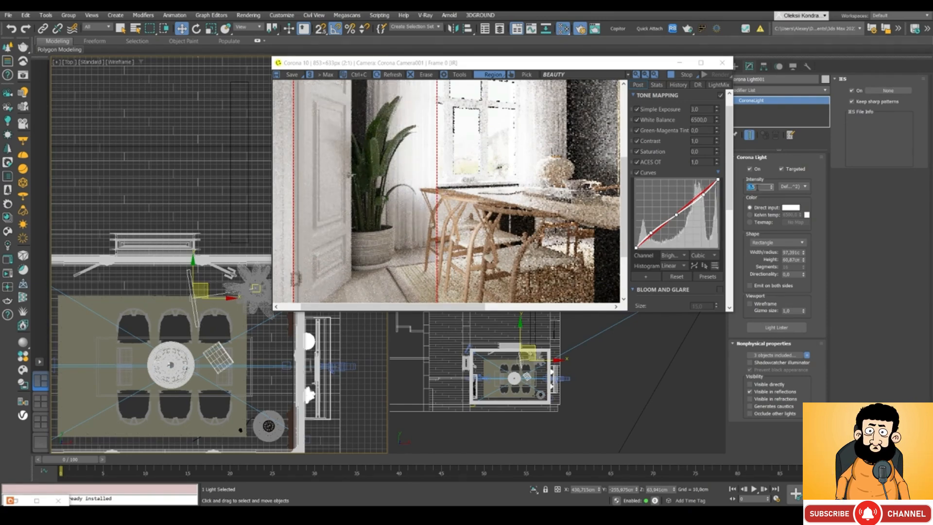
pyautogui.write('1')
pyautogui.press('Return')
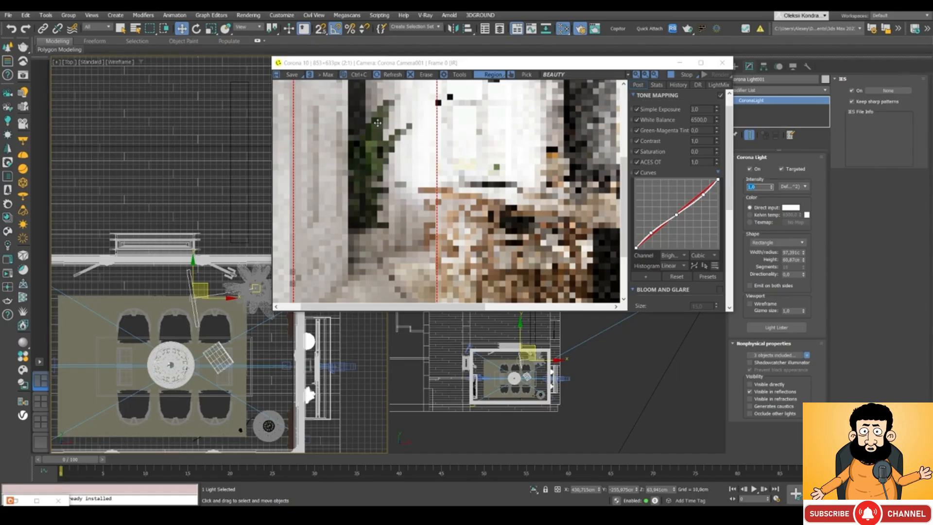
pyautogui.click(355, 138)
pyautogui.scroll(-1, 357, 141)
pyautogui.scroll(1, 357, 213)
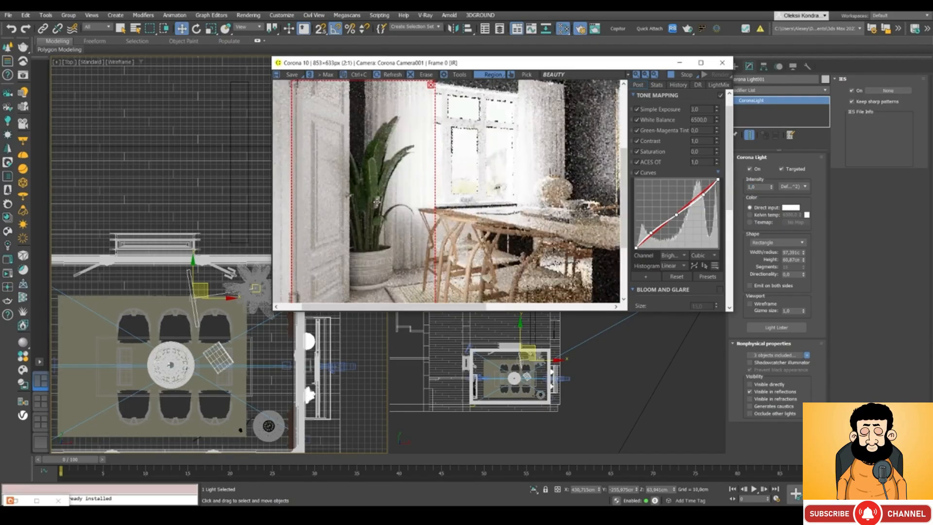
# Step: Turn the light off and back on to compare the plant's lighting, and view the full render
pyautogui.click(751, 169)
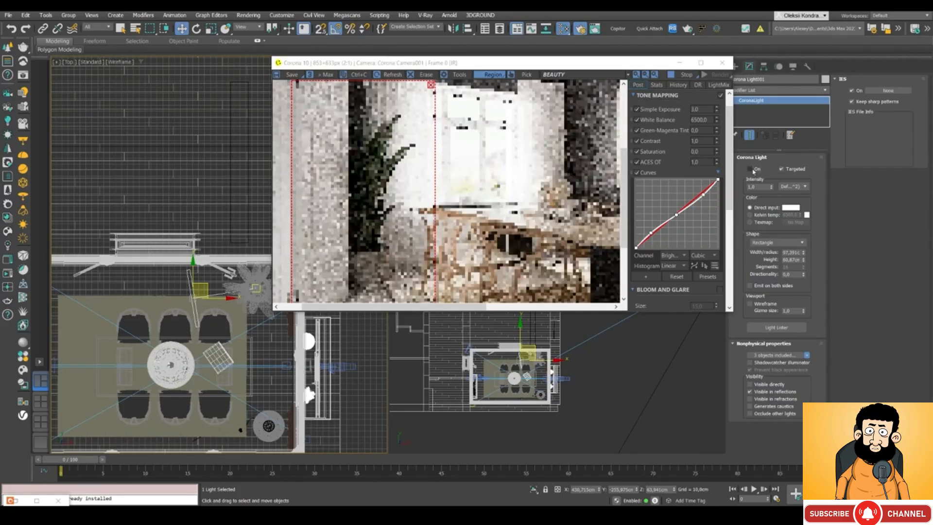
pyautogui.click(752, 169)
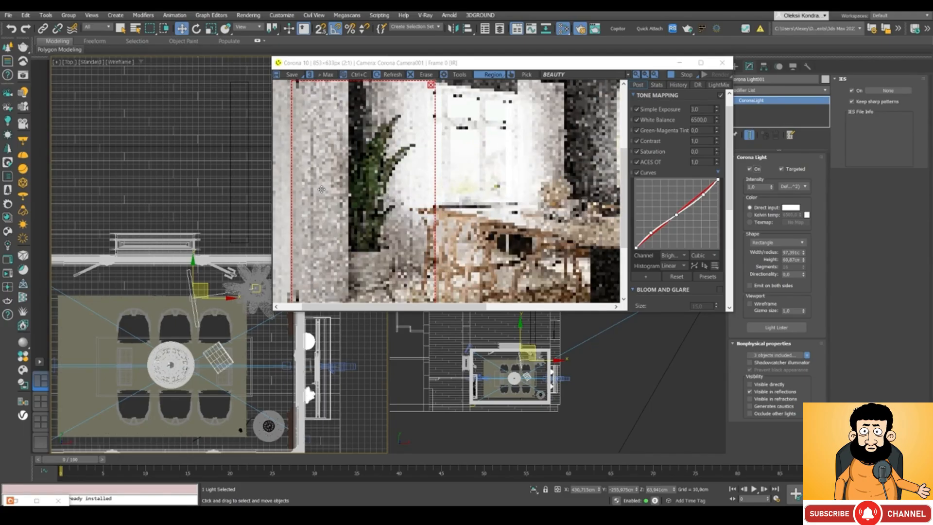
pyautogui.scroll(-2, 340, 226)
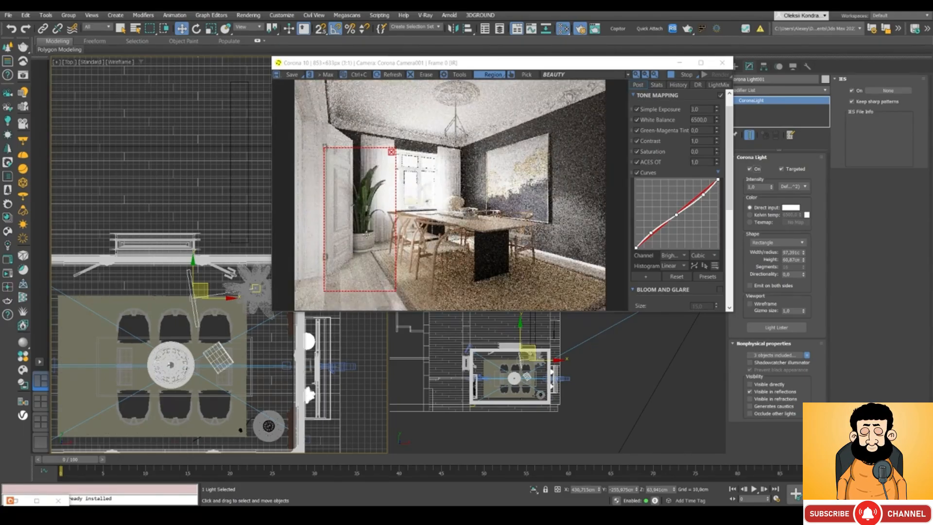
# Step: Move the render region onto the dining table's black leg and copy the plant light to the camera end of the room
pyautogui.moveTo(371, 214); pyautogui.dragTo(370, 205)
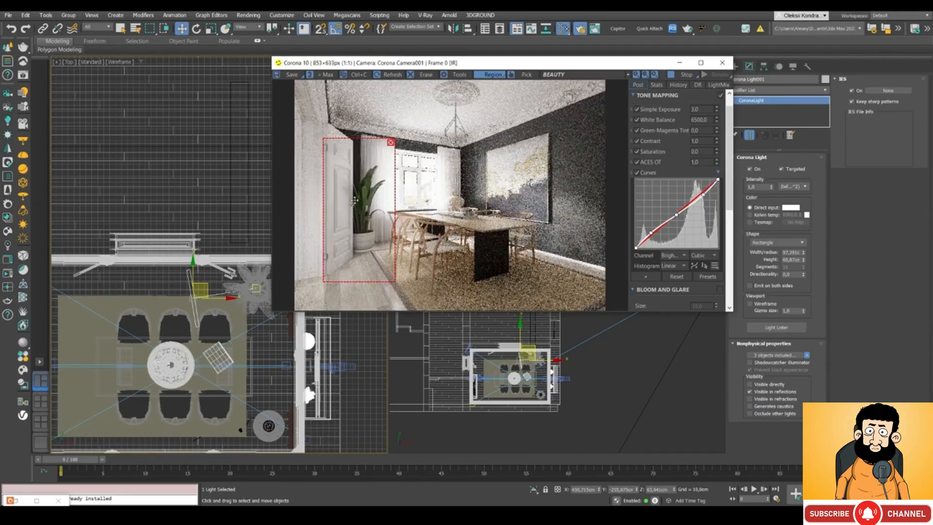
pyautogui.moveTo(354, 200); pyautogui.dragTo(501, 227)
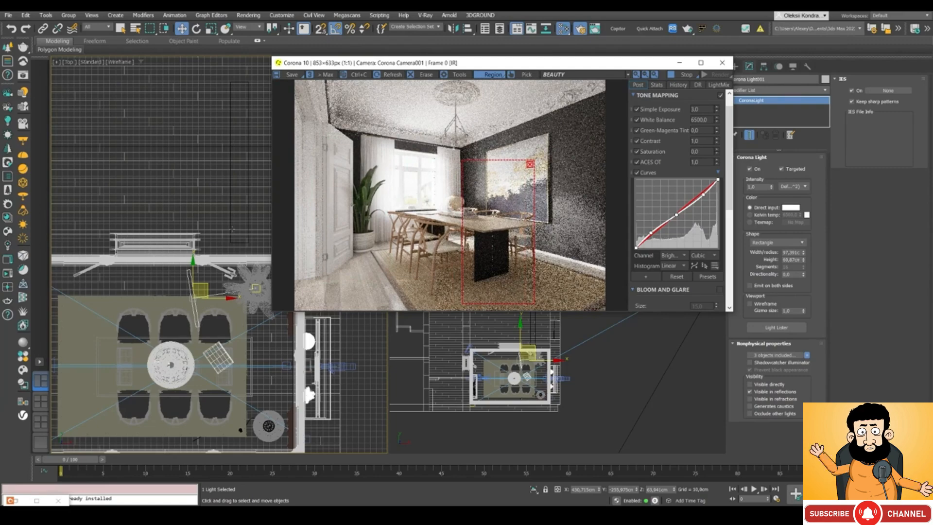
pyautogui.moveTo(169, 215); pyautogui.dragTo(208, 167, button='middle')
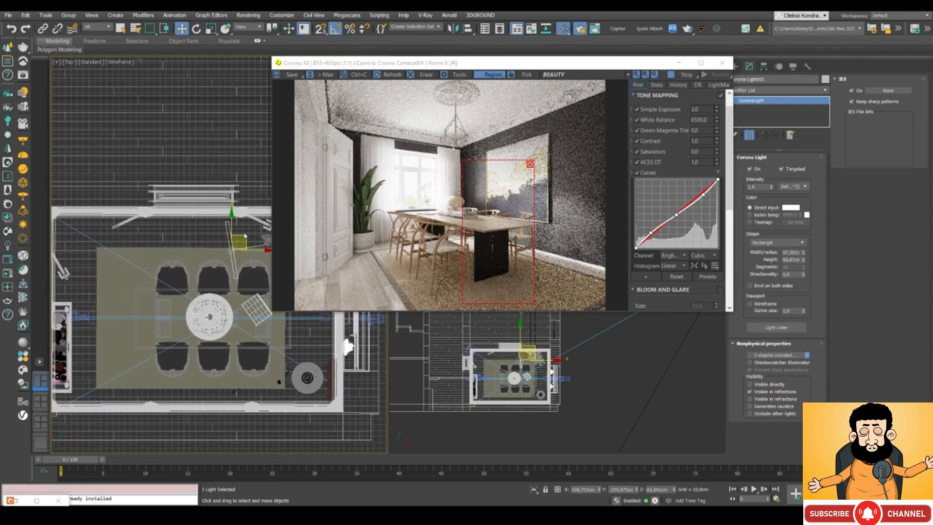
pyautogui.scroll(-2, 208, 168)
pyautogui.keyDown('shift'); pyautogui.moveTo(237, 212); pyautogui.dragTo(144, 265); pyautogui.keyUp('shift')
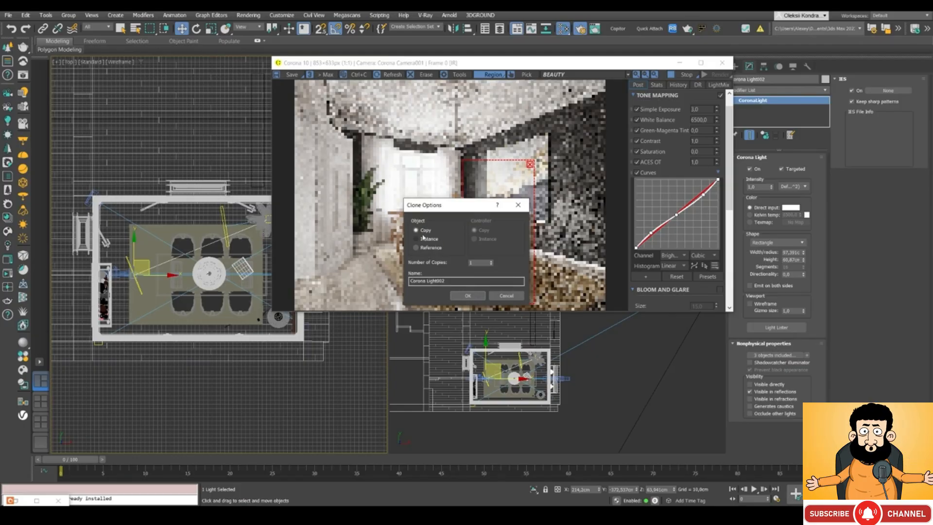
pyautogui.press('Return')
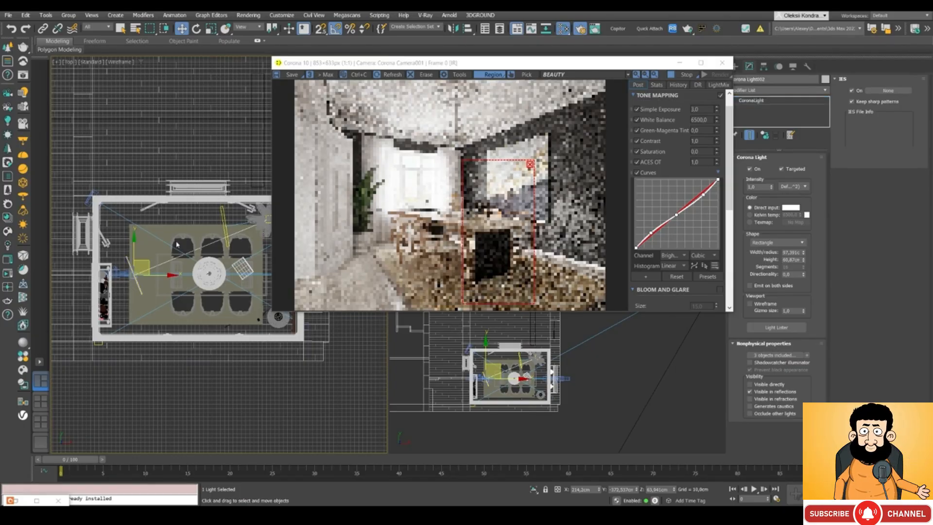
# Step: Move the copied light's target from the plant to the dining table's camera-side end in the top view
pyautogui.rightClick(177, 244)
pyautogui.click(158, 230)
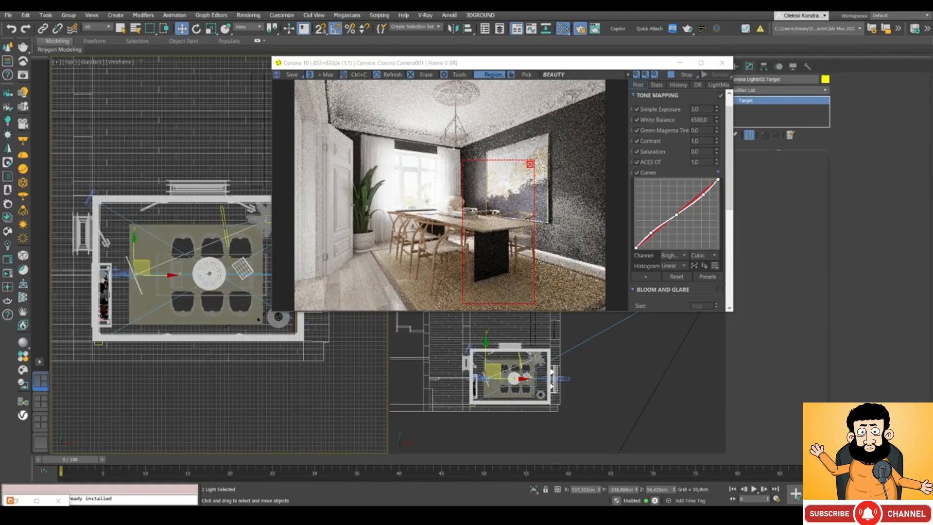
pyautogui.moveTo(320, 67); pyautogui.dragTo(359, 78)
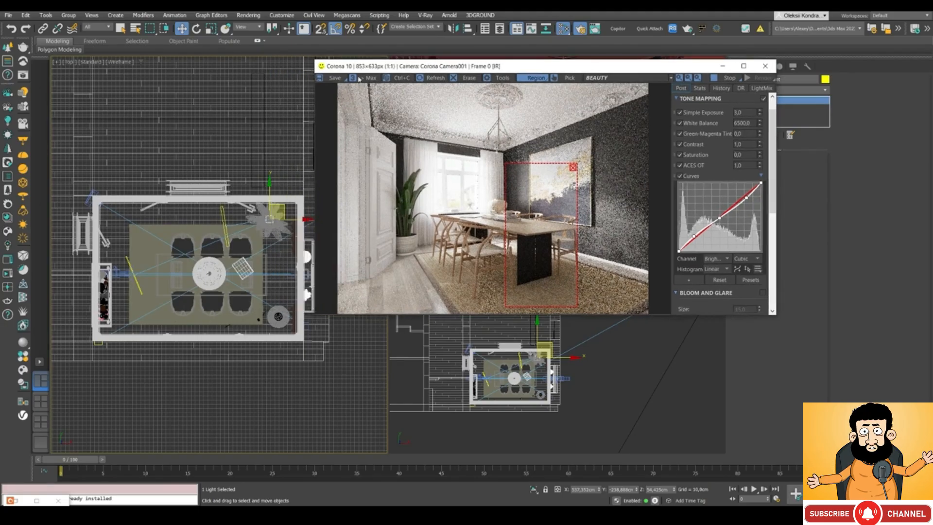
pyautogui.moveTo(283, 207); pyautogui.dragTo(190, 264)
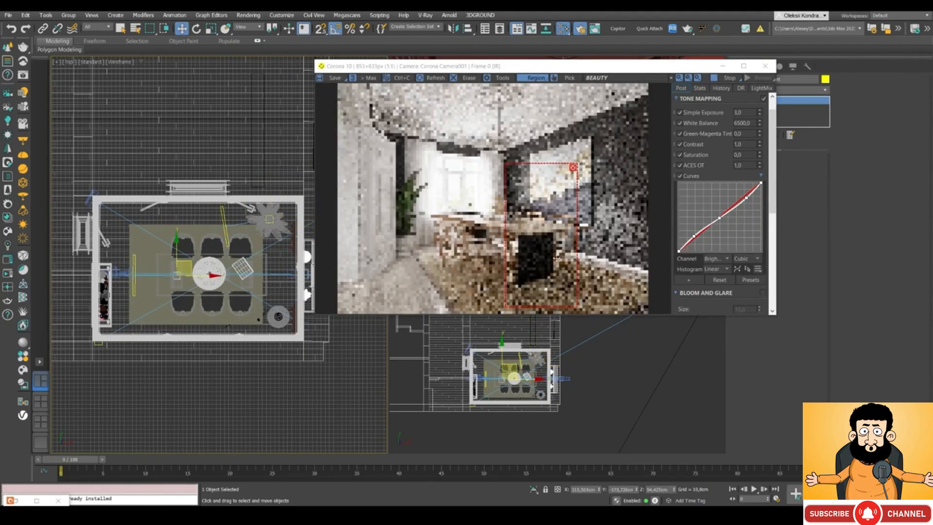
# Step: In the front view, lower the copied light to about 46 cm in Z and shift it slightly away from the table
pyautogui.scroll(1, 546, 262)
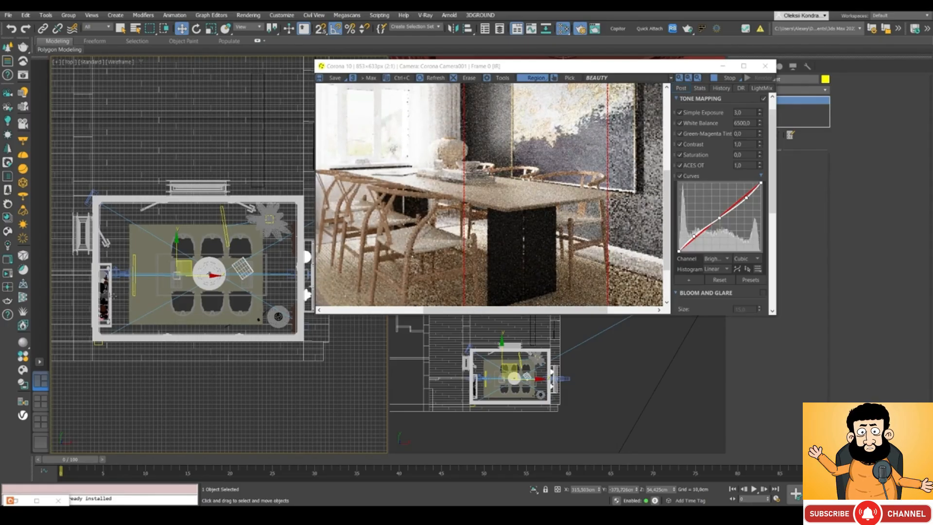
pyautogui.scroll(4, 158, 277)
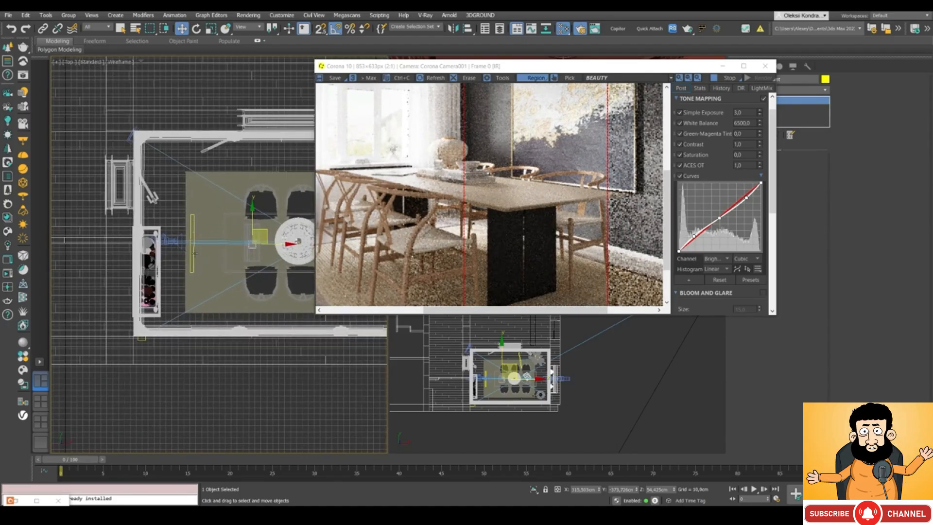
pyautogui.press('f')
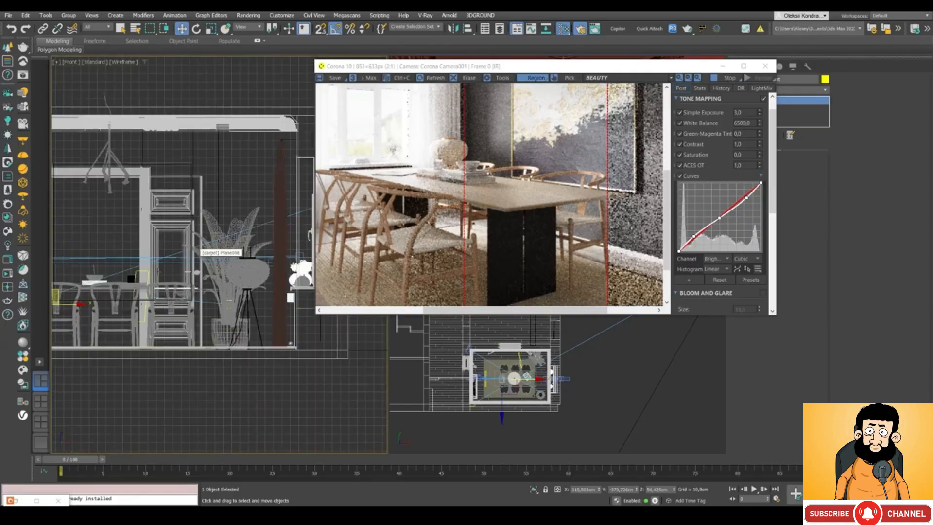
pyautogui.scroll(2, 194, 252)
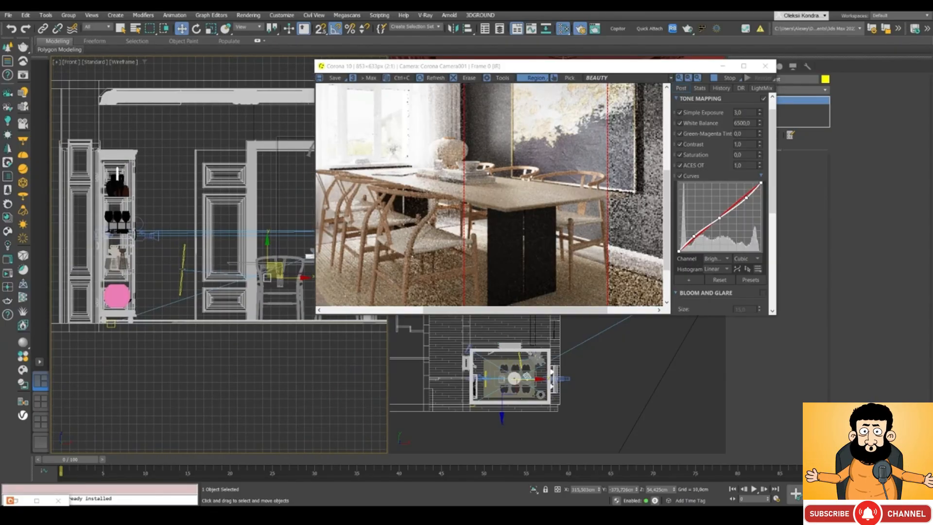
pyautogui.click(184, 266)
pyautogui.moveTo(192, 260); pyautogui.dragTo(183, 276)
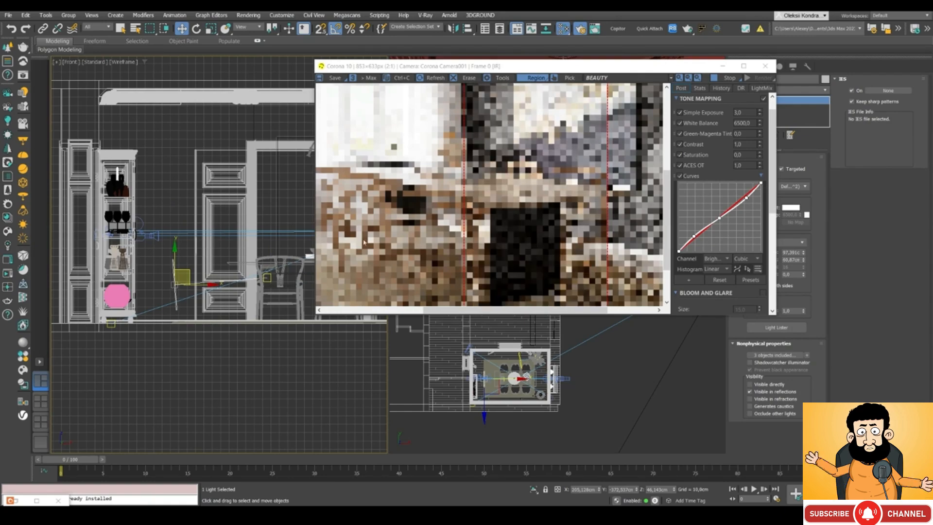
# Step: Remove the three plant objects from the copied light's include list and include only the dining table instead
pyautogui.click(807, 356)
pyautogui.click(777, 355)
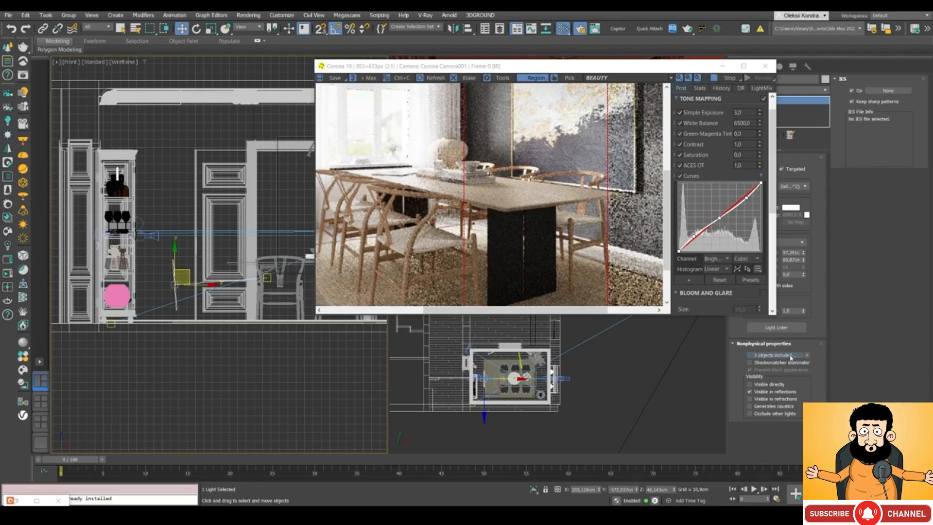
pyautogui.click(515, 200)
pyautogui.keyDown('shift'); pyautogui.click(507, 211); pyautogui.keyUp('shift')
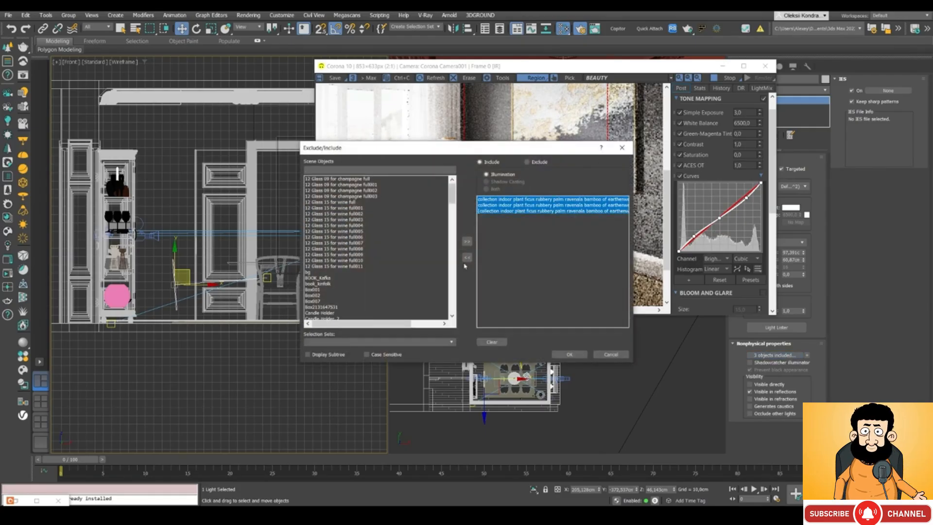
pyautogui.click(467, 258)
pyautogui.moveTo(447, 149); pyautogui.dragTo(171, 222)
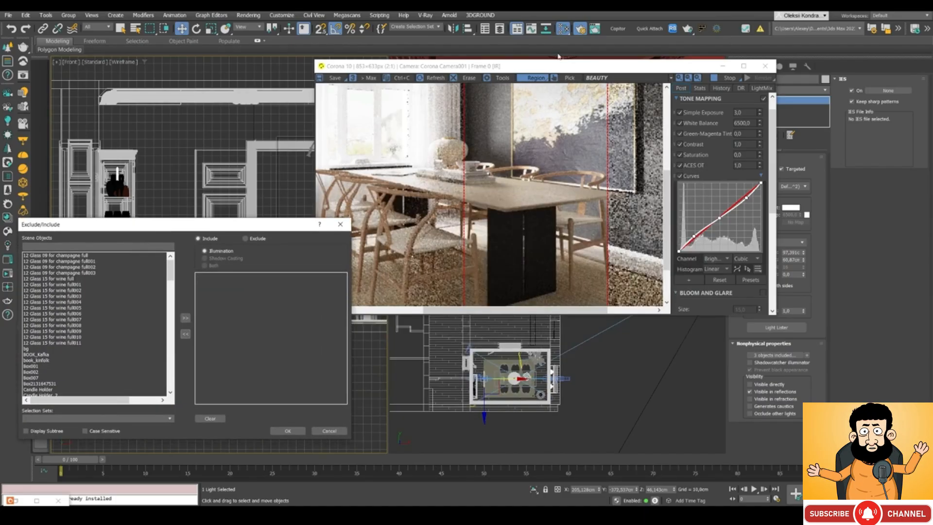
pyautogui.moveTo(523, 70); pyautogui.dragTo(94, 42)
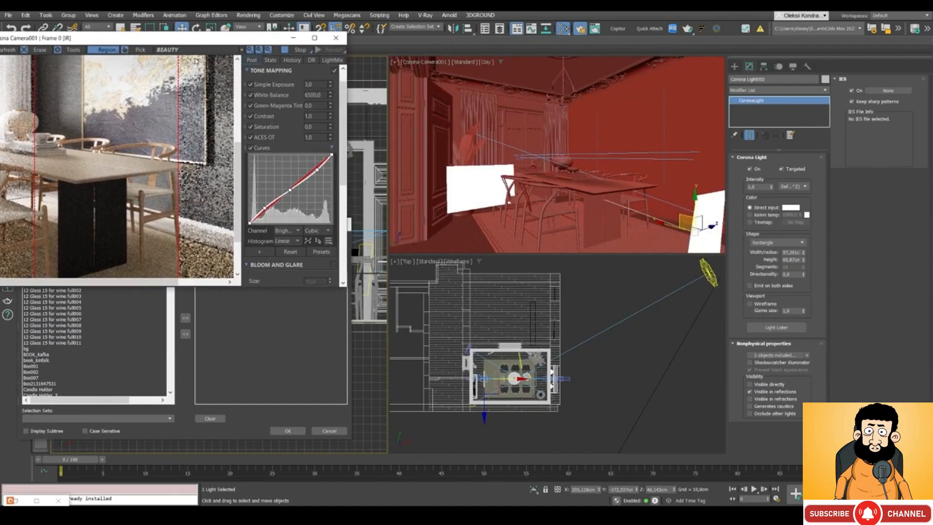
pyautogui.click(184, 398)
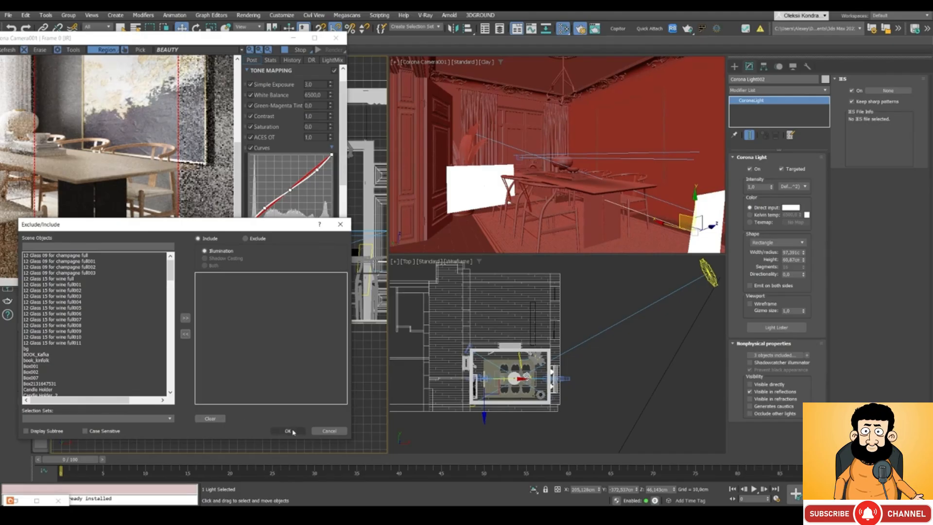
pyautogui.click(278, 430)
# Step: In the top view, move the copied light slightly inward and sideways, away from the door side, so it hits the table at an angle
pyautogui.press('q')
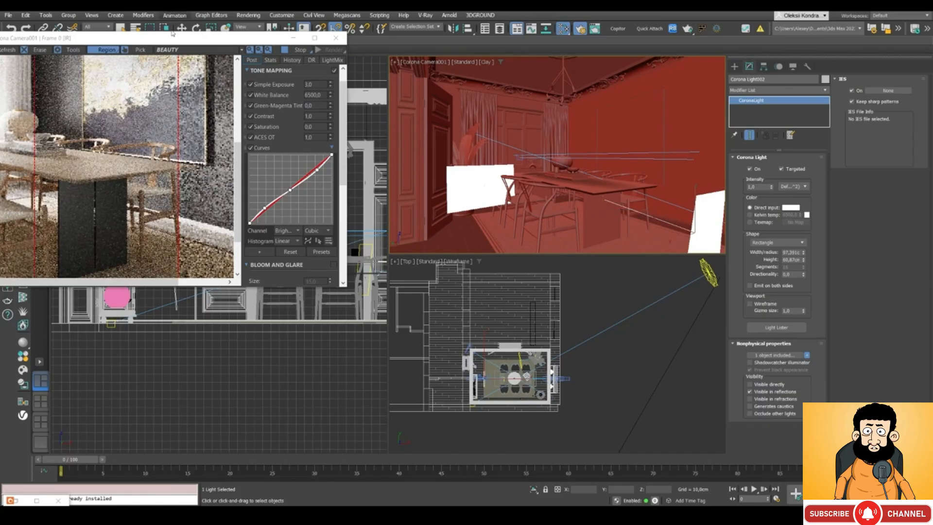
pyautogui.moveTo(172, 39); pyautogui.dragTo(340, 39)
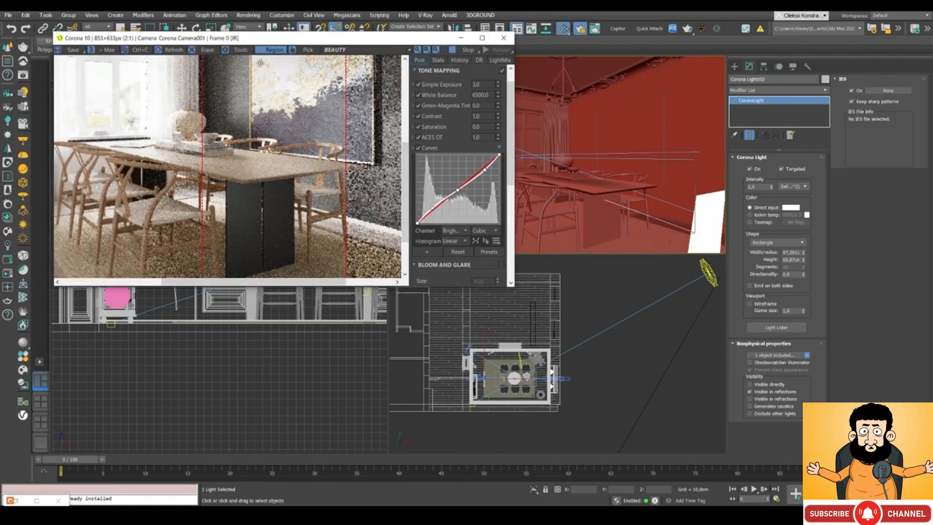
pyautogui.moveTo(241, 42); pyautogui.dragTo(471, 34)
pyautogui.click(169, 289)
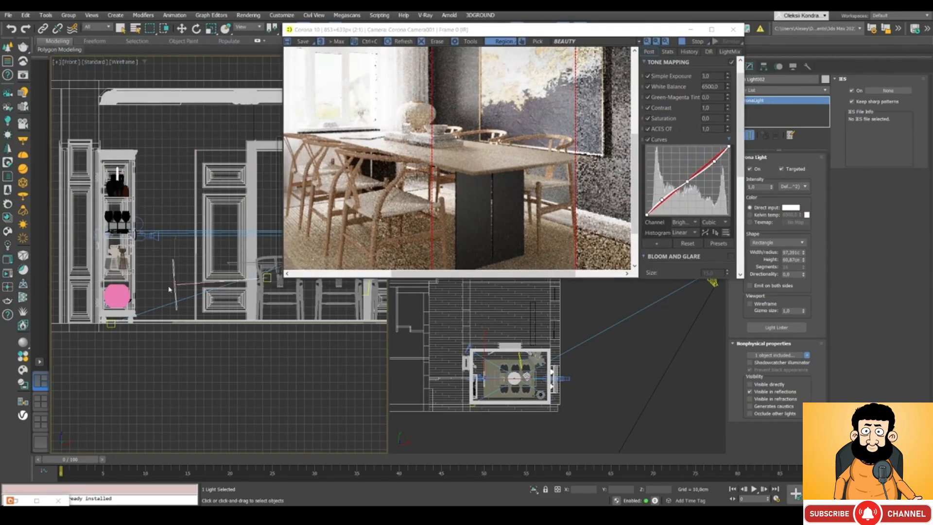
pyautogui.press('t')
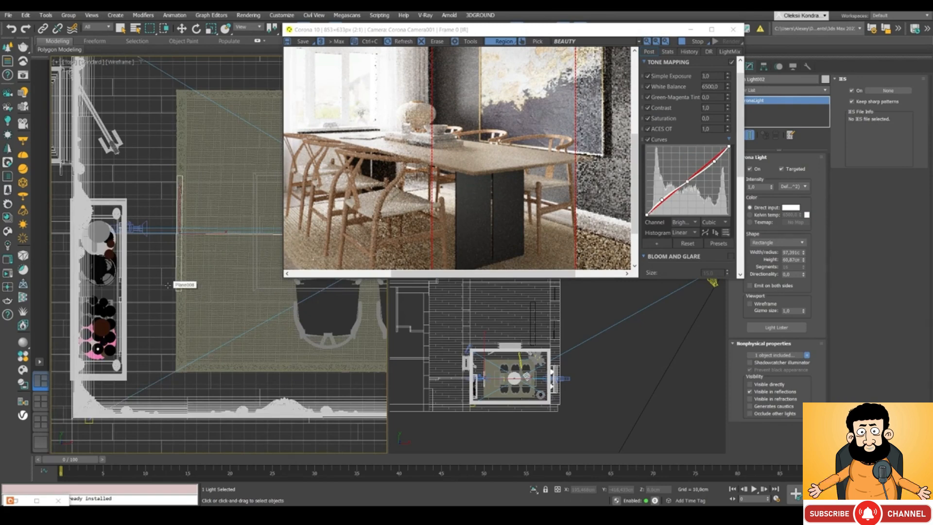
pyautogui.press('w')
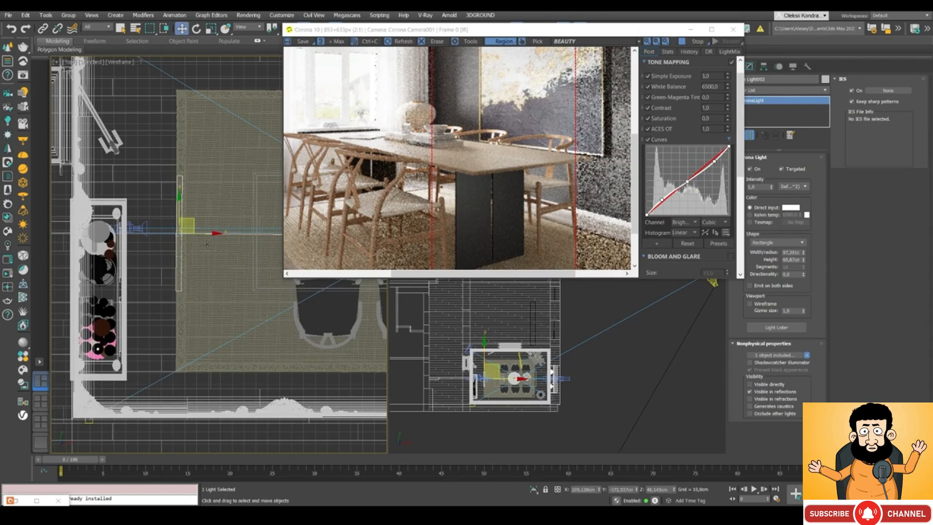
pyautogui.moveTo(196, 224); pyautogui.dragTo(226, 226)
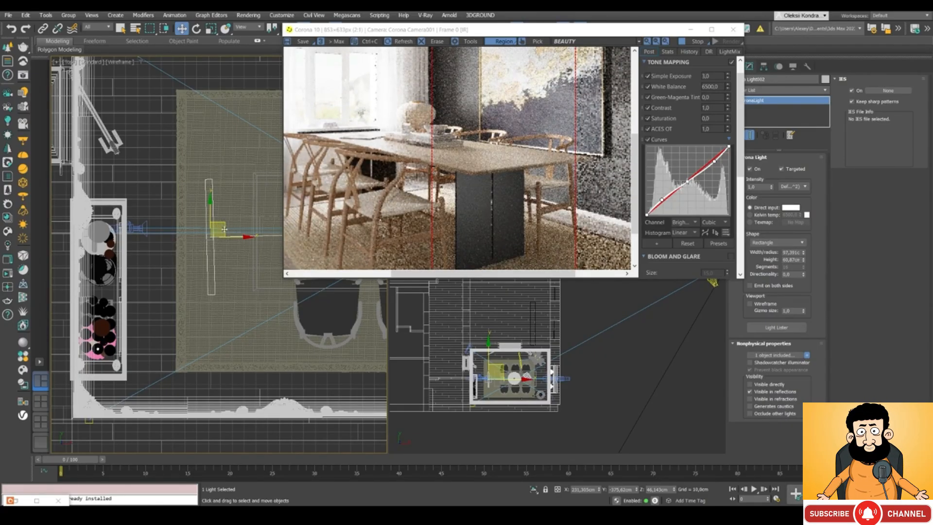
pyautogui.moveTo(225, 229); pyautogui.dragTo(229, 270)
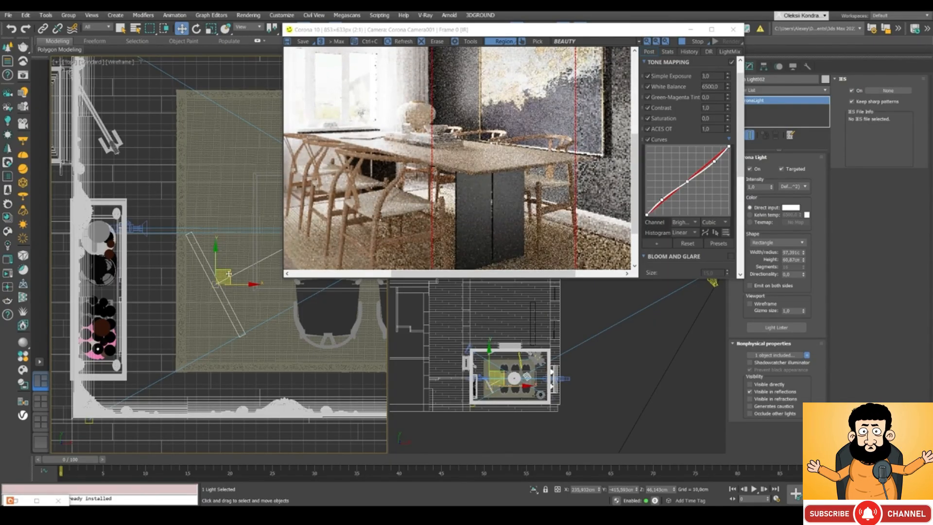
pyautogui.moveTo(230, 273); pyautogui.dragTo(237, 291)
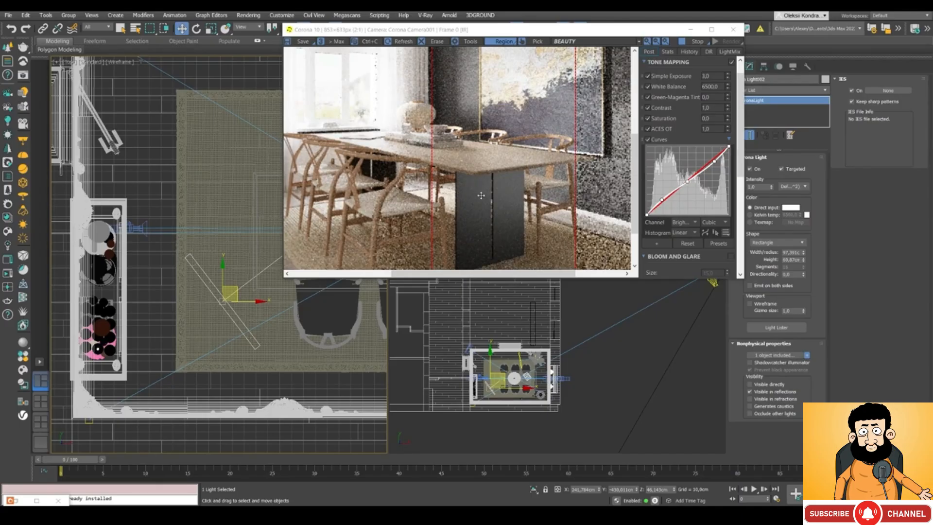
# Step: Set the copied light's intensity to 0,3
pyautogui.doubleClick(757, 187)
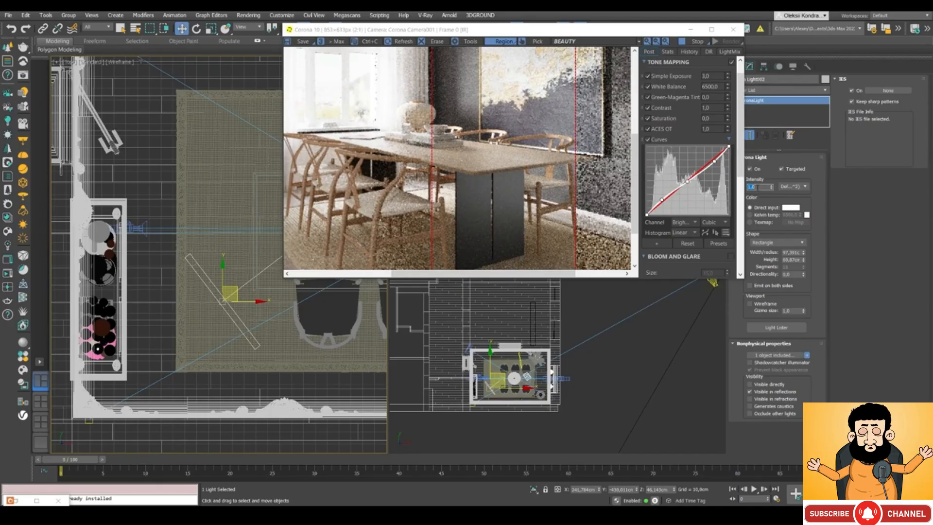
pyautogui.write('0,')
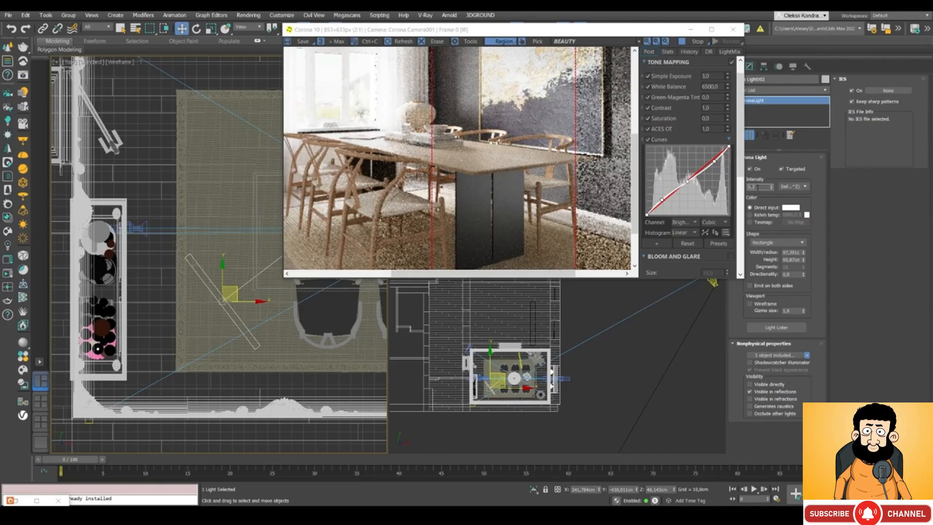
pyautogui.write('3')
pyautogui.press('Return')
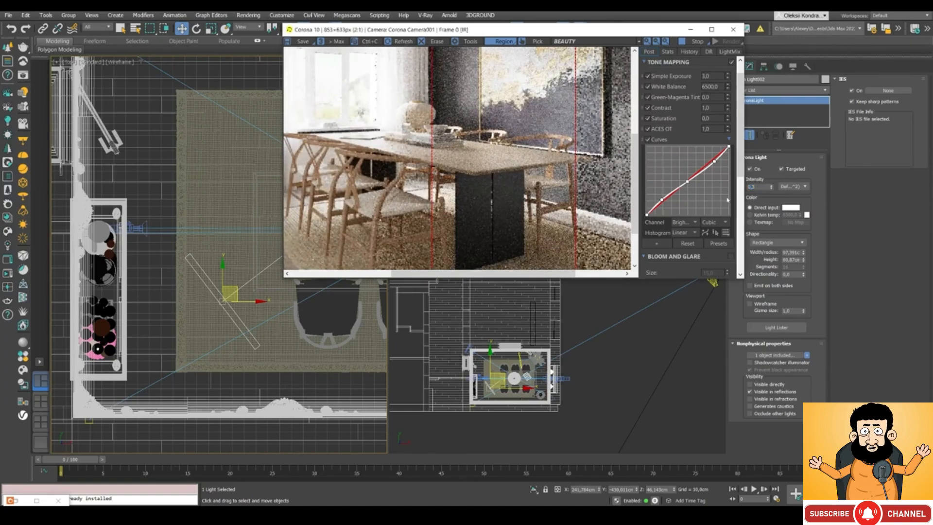
# Step: View the full render and enlarge the render region to cover most of the dining table and chairs
pyautogui.scroll(-1, 465, 212)
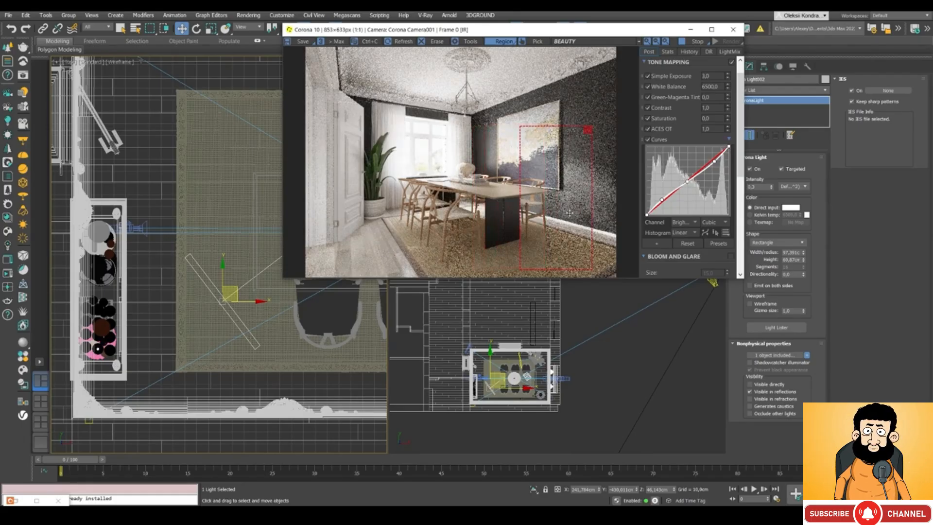
pyautogui.moveTo(533, 213); pyautogui.dragTo(511, 220)
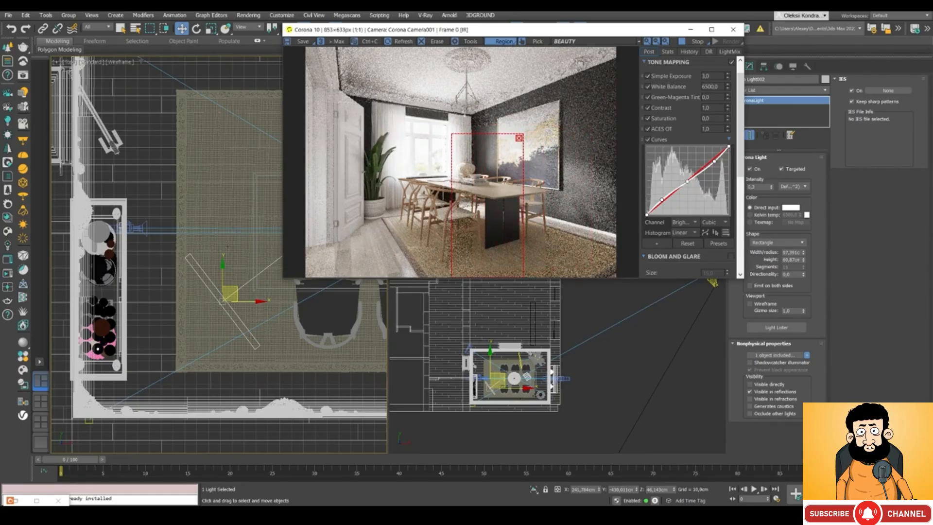
pyautogui.moveTo(521, 199)
pyautogui.mouseDown()
pyautogui.moveTo(458, 200)
pyautogui.moveTo(529, 199)
pyautogui.mouseUp()
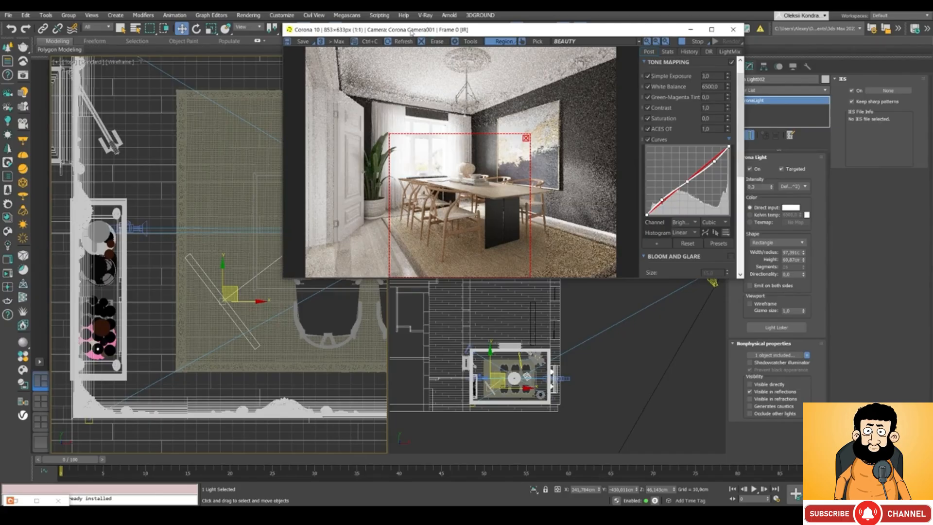
# Step: Create a rectangular Corona light about 122 × 164 cm in the top view, outside the room beyond the window wall
pyautogui.moveTo(411, 32); pyautogui.dragTo(510, 43)
pyautogui.click(169, 154)
pyautogui.scroll(-4, 169, 153)
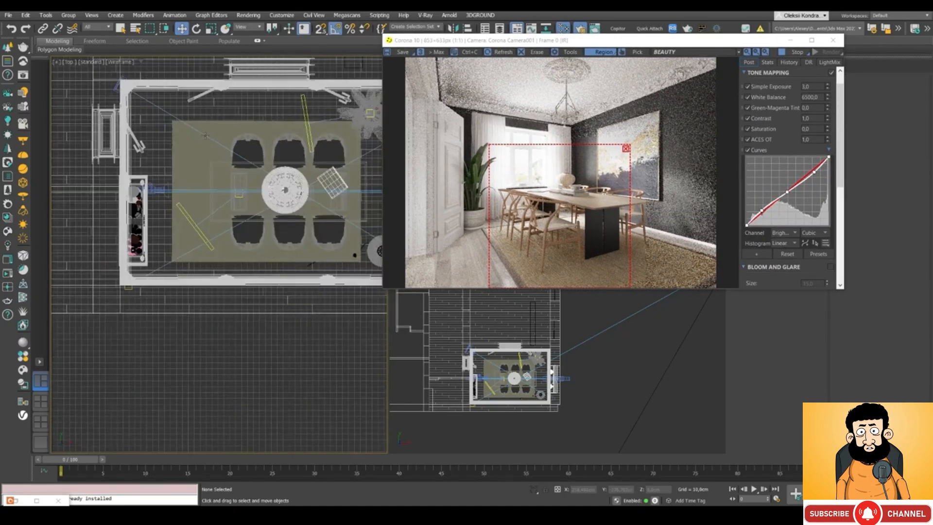
pyautogui.moveTo(199, 138); pyautogui.dragTo(169, 323, button='middle')
pyautogui.moveTo(480, 42); pyautogui.dragTo(307, 150)
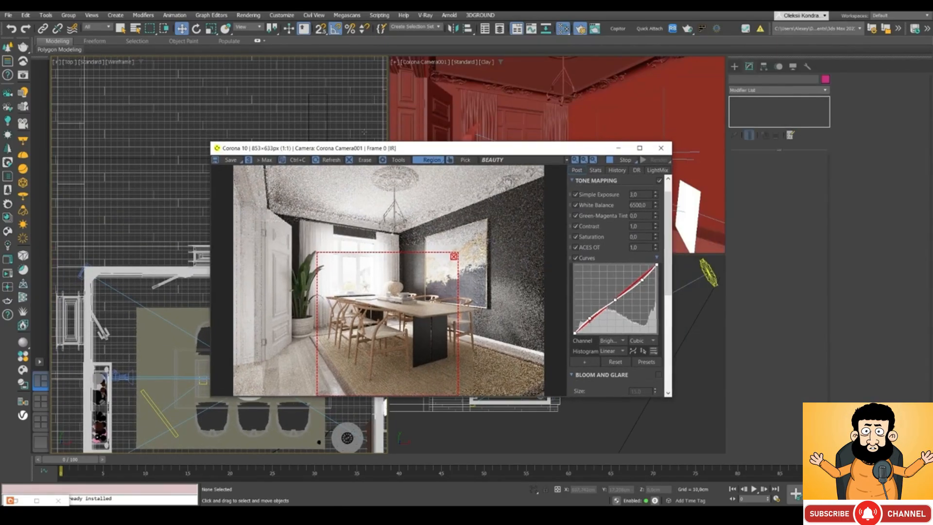
pyautogui.click(755, 79)
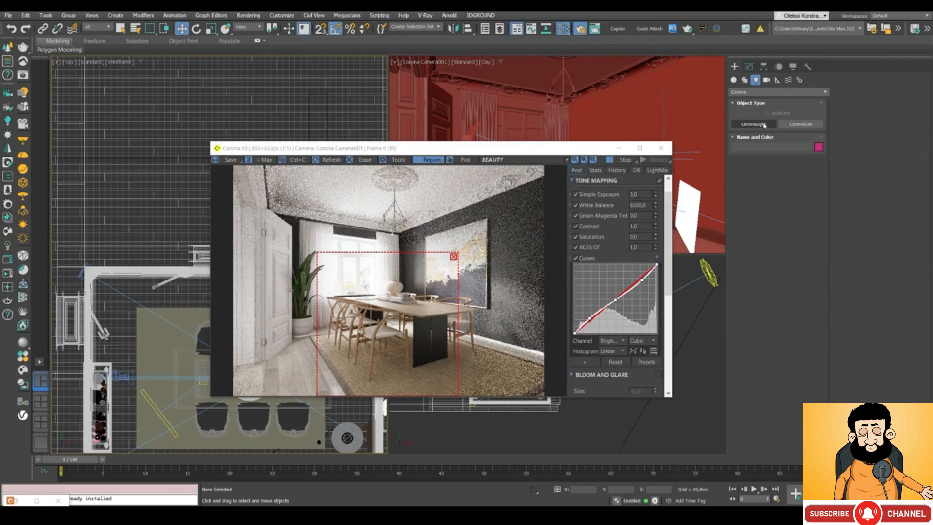
pyautogui.click(753, 124)
pyautogui.moveTo(570, 149); pyautogui.dragTo(803, 110)
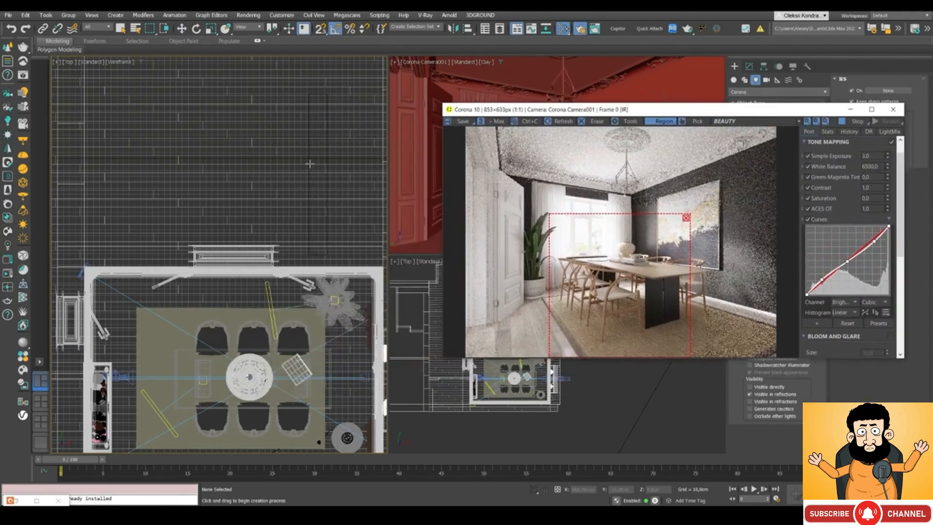
pyautogui.moveTo(200, 141); pyautogui.dragTo(262, 221)
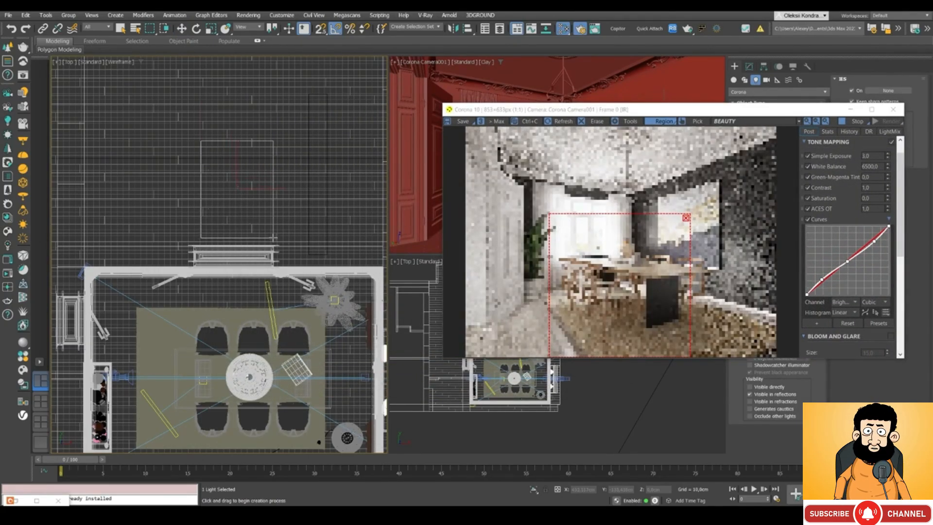
pyautogui.press('w')
# Step: Select the new light's target and move it into the room, onto the dining table
pyautogui.moveTo(619, 110); pyautogui.dragTo(411, 166)
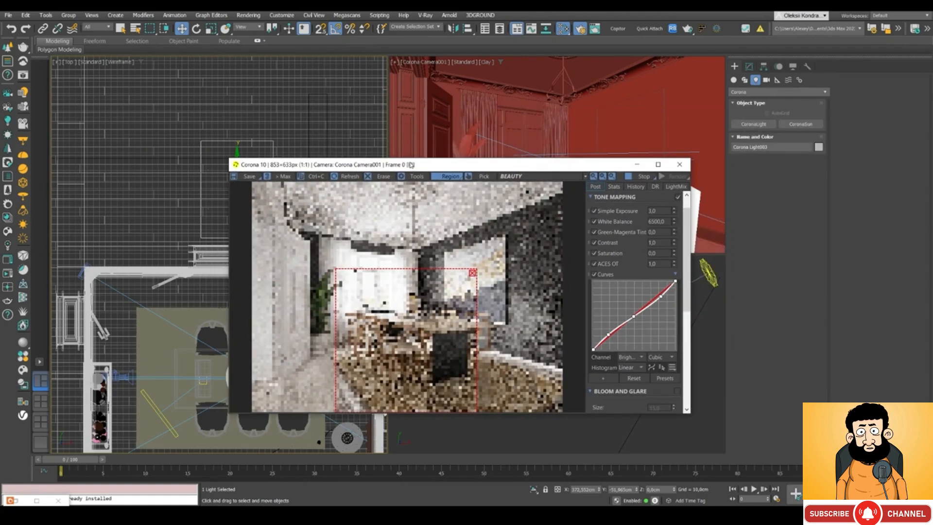
pyautogui.click(748, 66)
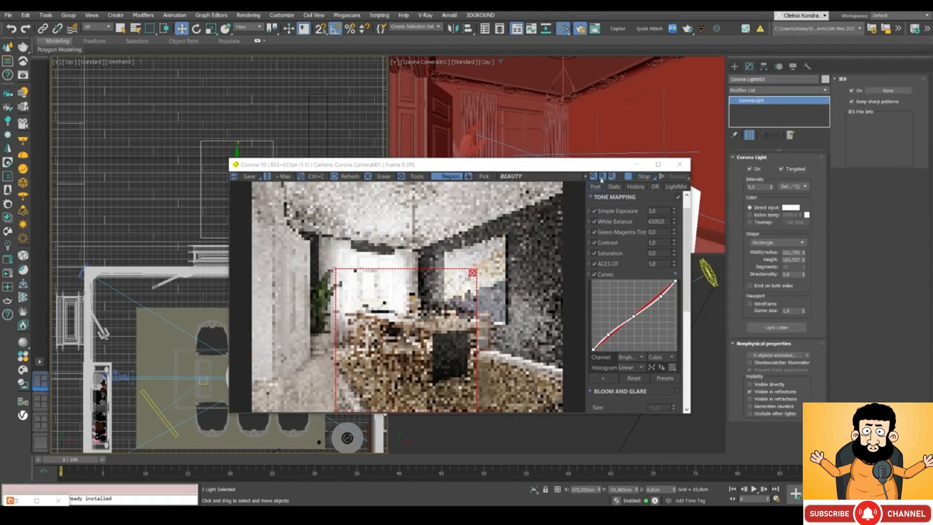
pyautogui.moveTo(469, 168); pyautogui.dragTo(681, 131)
pyautogui.rightClick(218, 187)
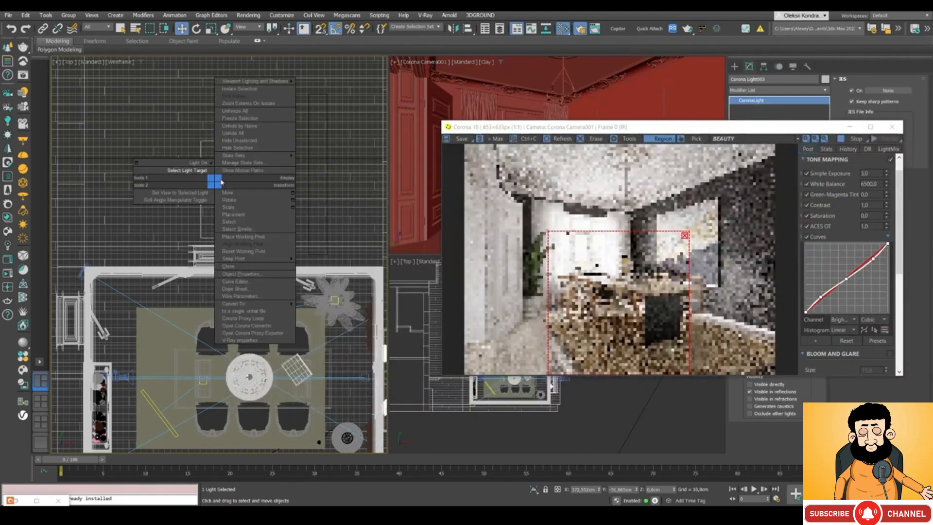
pyautogui.click(198, 172)
pyautogui.moveTo(237, 167); pyautogui.dragTo(253, 339)
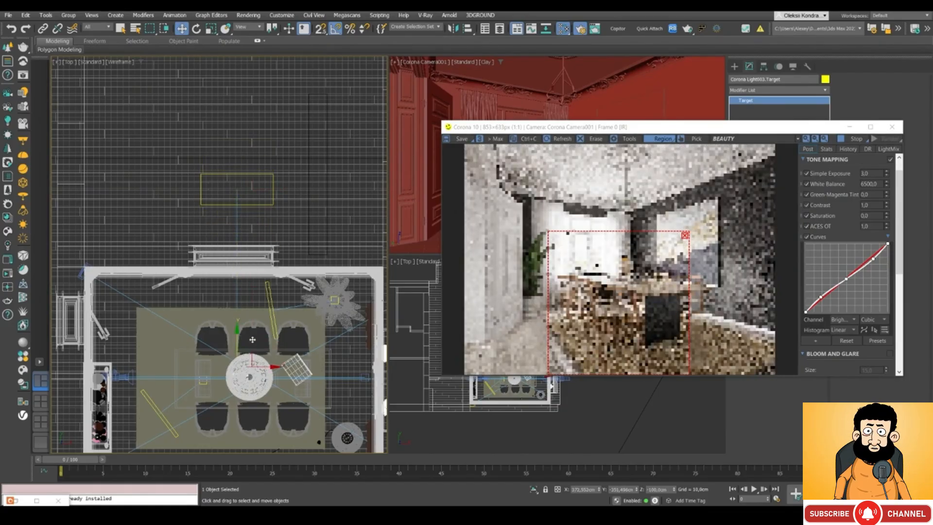
# Step: In the left view, select the new light together with its target and raise both from floor level to the room's mid-height
pyautogui.press('l')
pyautogui.moveTo(251, 266); pyautogui.dragTo(168, 326, button='middle')
pyautogui.scroll(2, 169, 333)
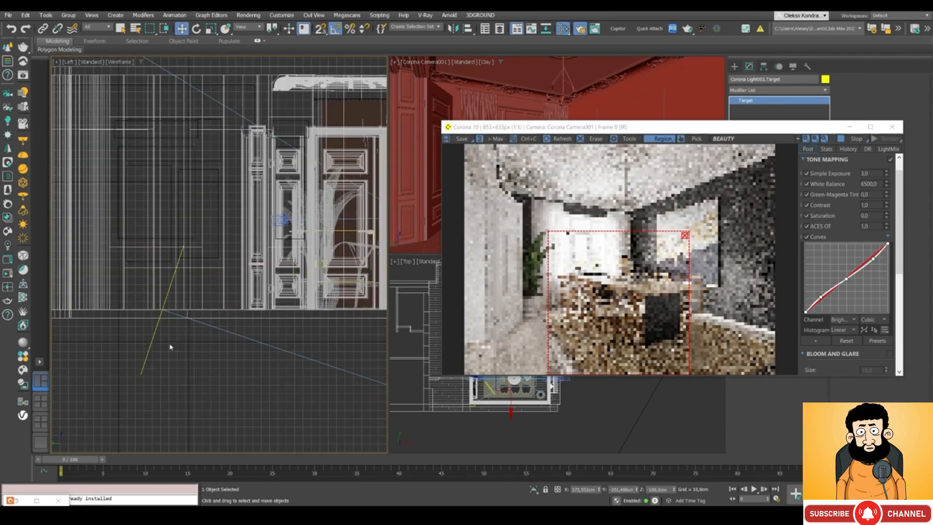
pyautogui.click(157, 340)
pyautogui.scroll(-4, 253, 327)
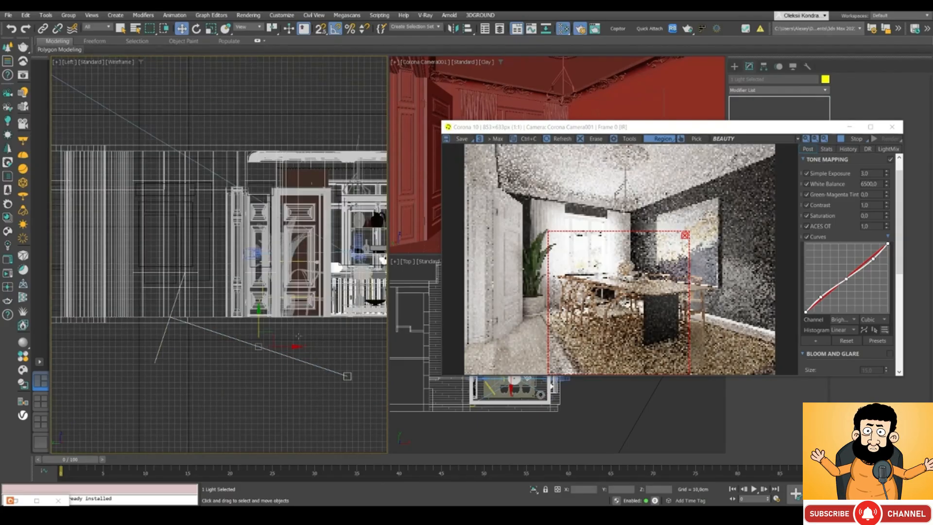
pyautogui.moveTo(294, 278); pyautogui.dragTo(296, 262)
# Step: Turn off the Corona Sun and reposition the render region over the door, plant and window
pyautogui.moveTo(602, 307); pyautogui.dragTo(587, 306)
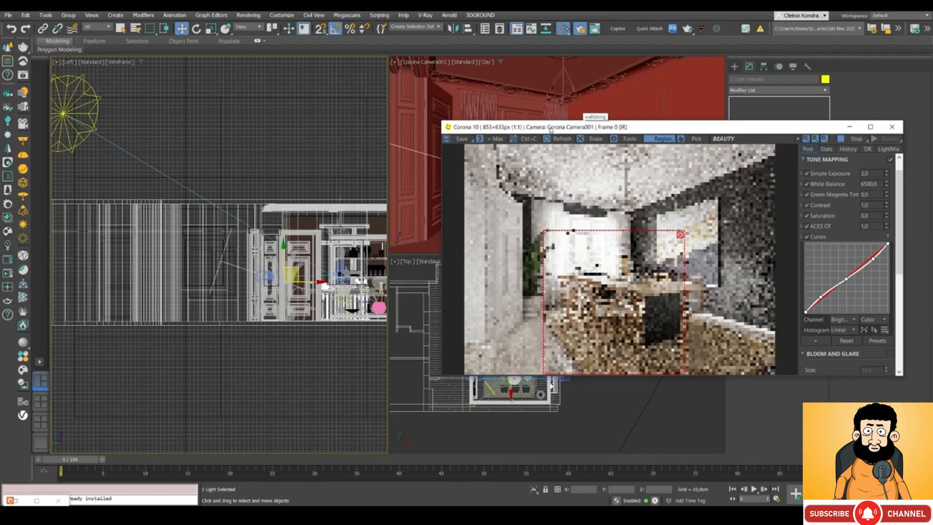
pyautogui.moveTo(578, 127); pyautogui.dragTo(510, 129)
pyautogui.click(75, 115)
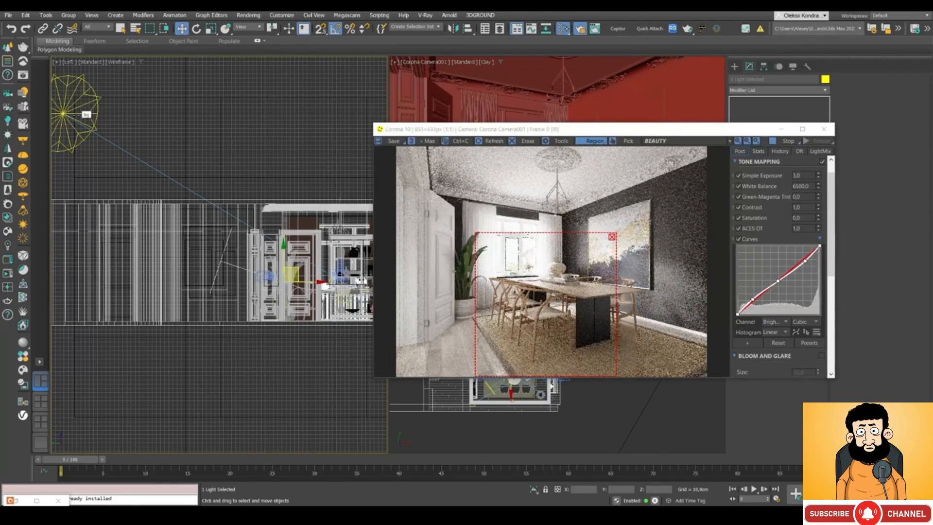
pyautogui.click(98, 99)
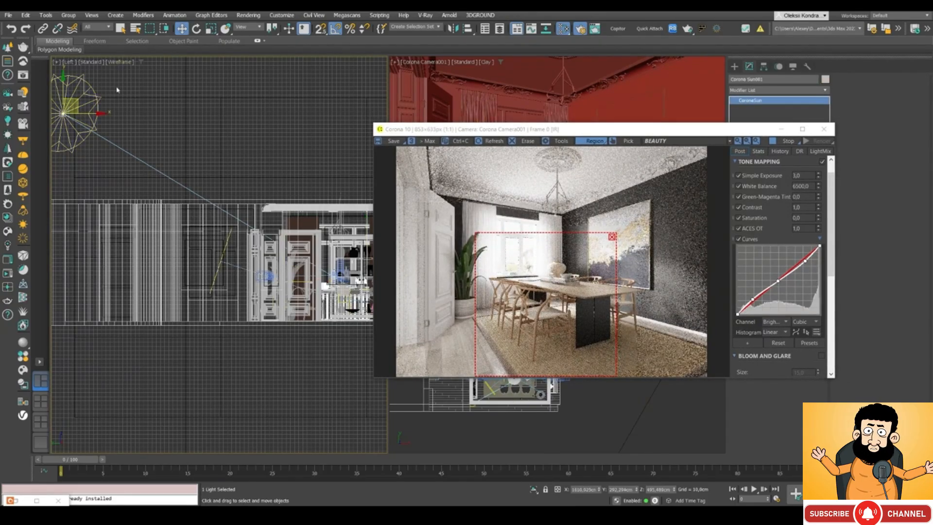
pyautogui.moveTo(519, 133); pyautogui.dragTo(358, 135)
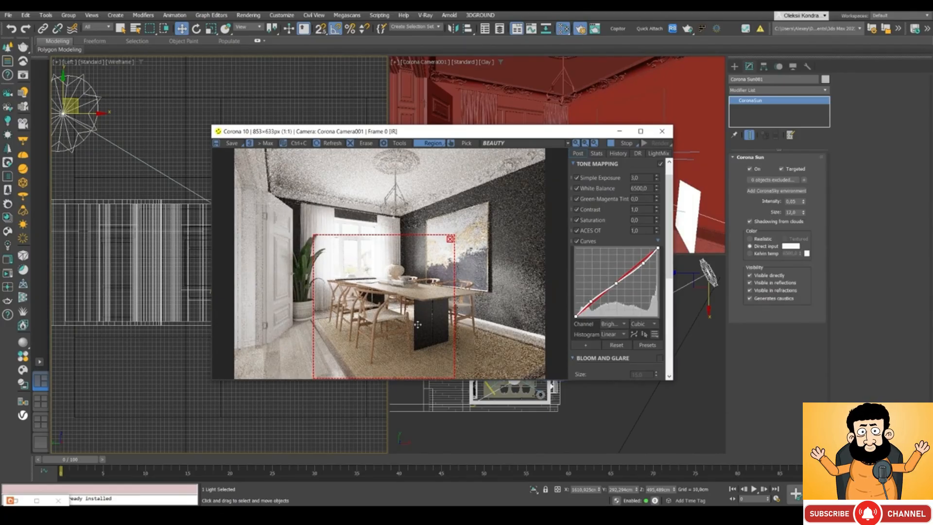
pyautogui.moveTo(348, 277); pyautogui.dragTo(297, 241)
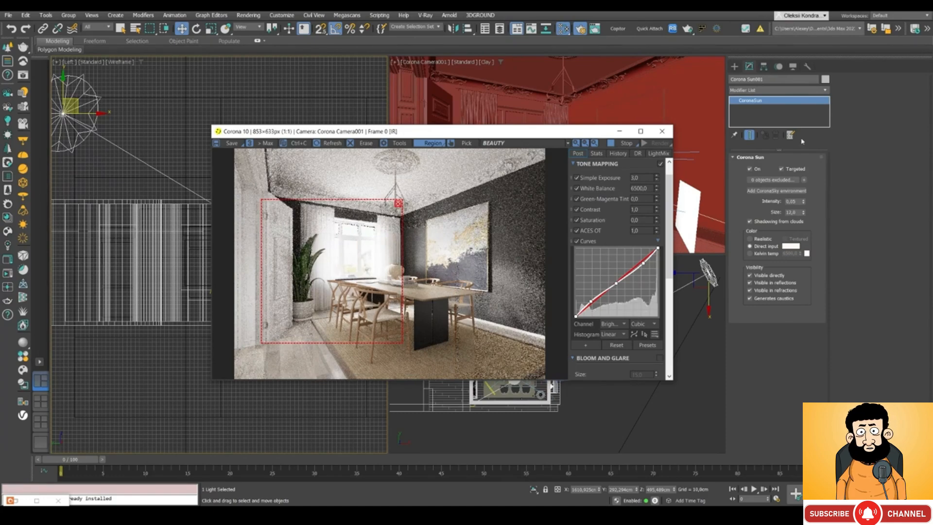
pyautogui.click(749, 169)
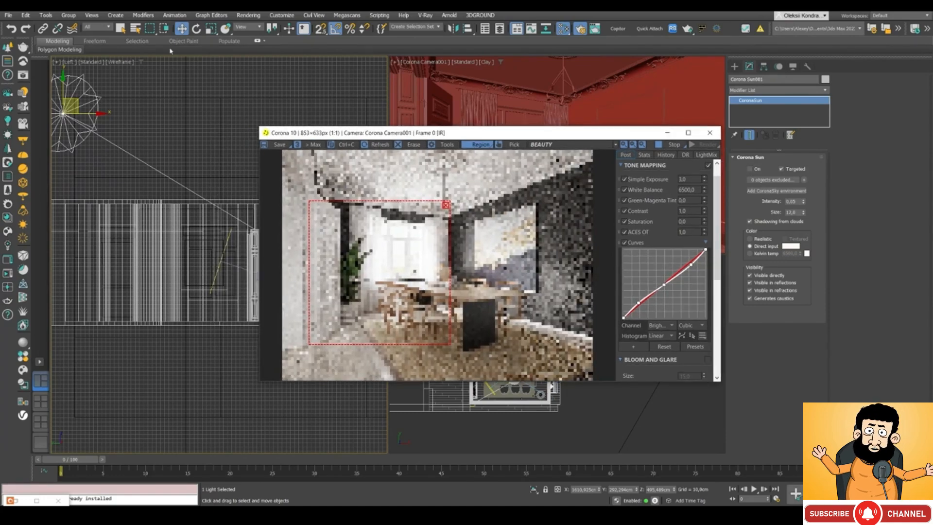
# Step: In the render setup, switch the scene environment to 3ds Max settings and enable the material override
pyautogui.press('F10')
pyautogui.moveTo(66, 123); pyautogui.dragTo(299, 47)
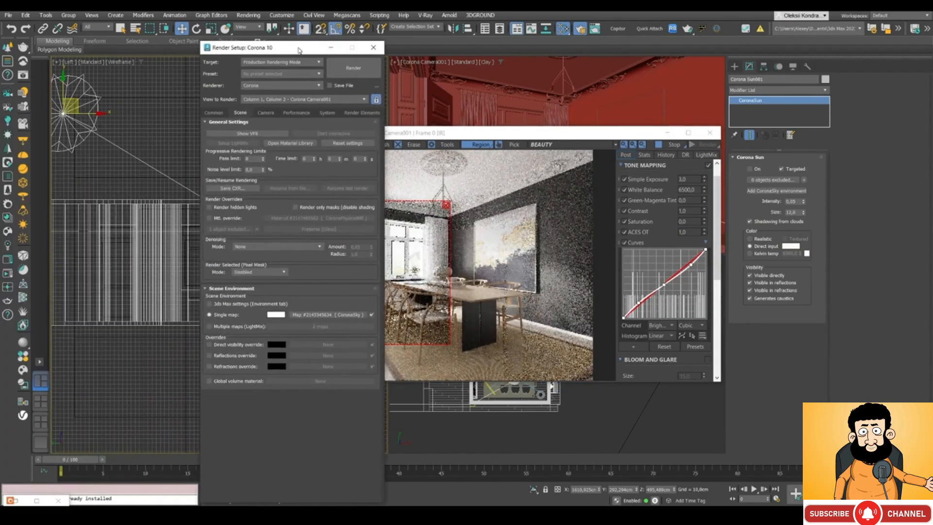
pyautogui.click(217, 305)
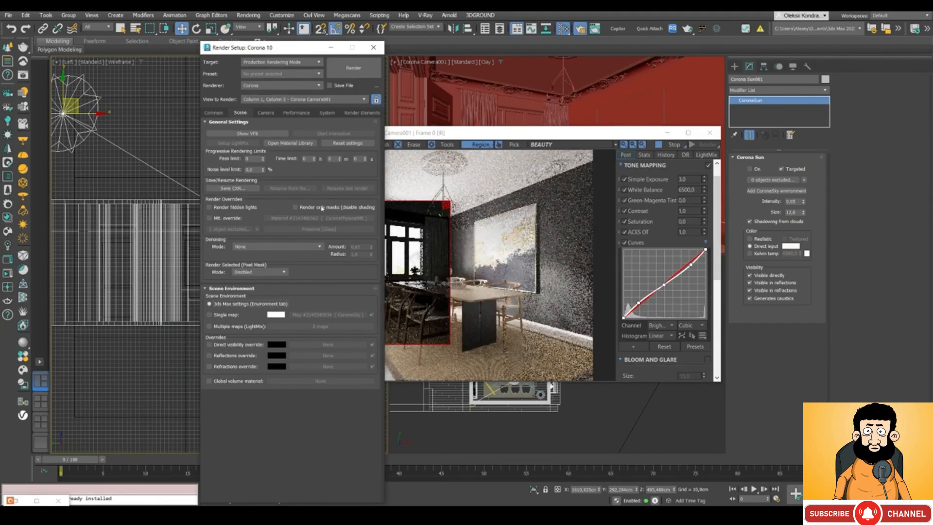
pyautogui.click(217, 219)
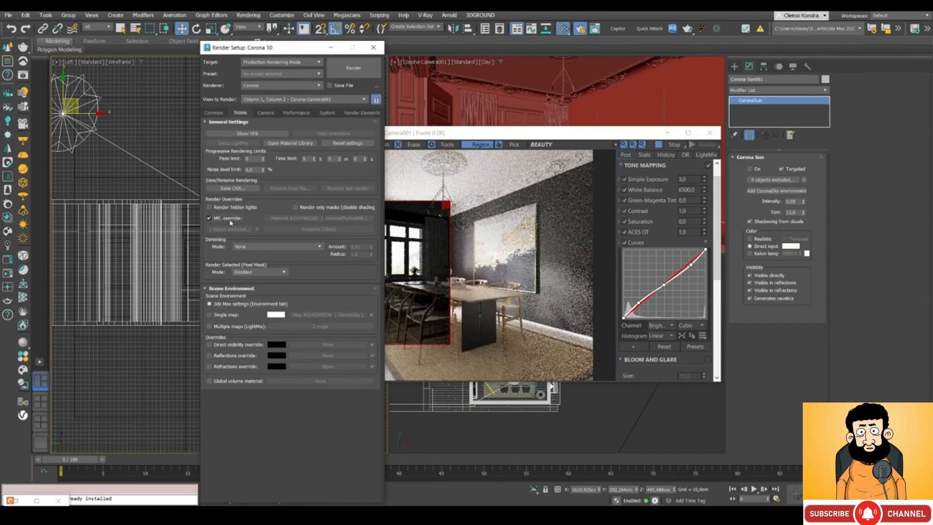
# Step: Enlarge the render region to cover most of the room below the ceiling, and move the render setup window aside
pyautogui.moveTo(456, 136); pyautogui.dragTo(547, 125)
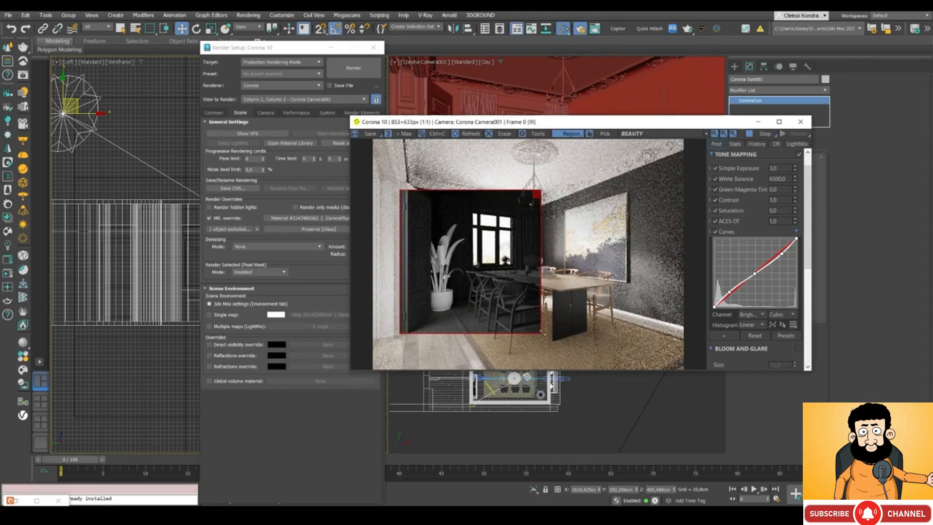
pyautogui.moveTo(540, 333); pyautogui.dragTo(682, 369)
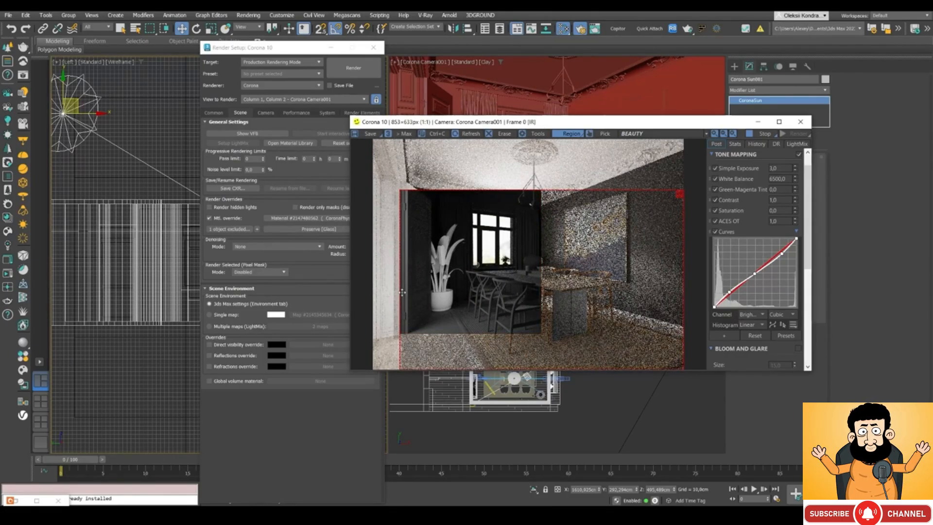
pyautogui.moveTo(399, 291); pyautogui.dragTo(379, 291)
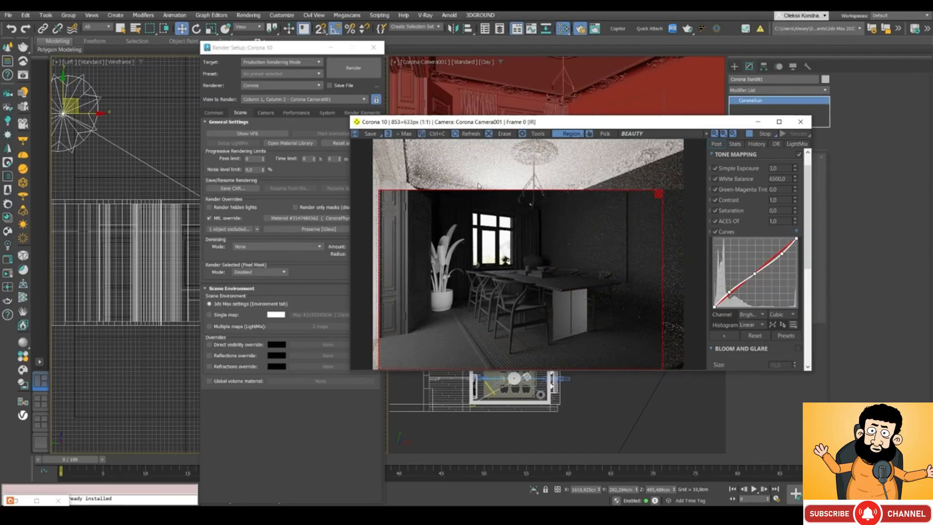
pyautogui.moveTo(279, 47); pyautogui.dragTo(0, 61)
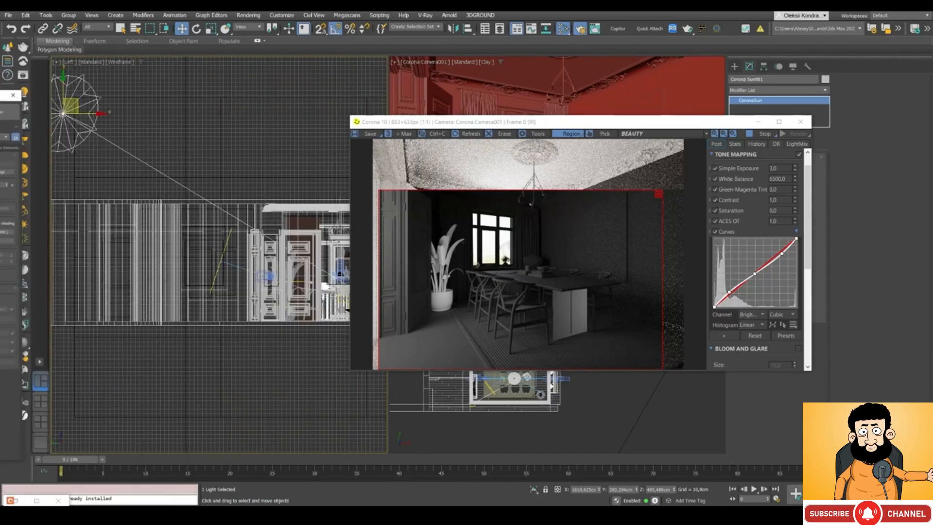
# Step: Move the new light and its target slightly lower in the left view and check the table and chairs in the render
pyautogui.click(234, 265)
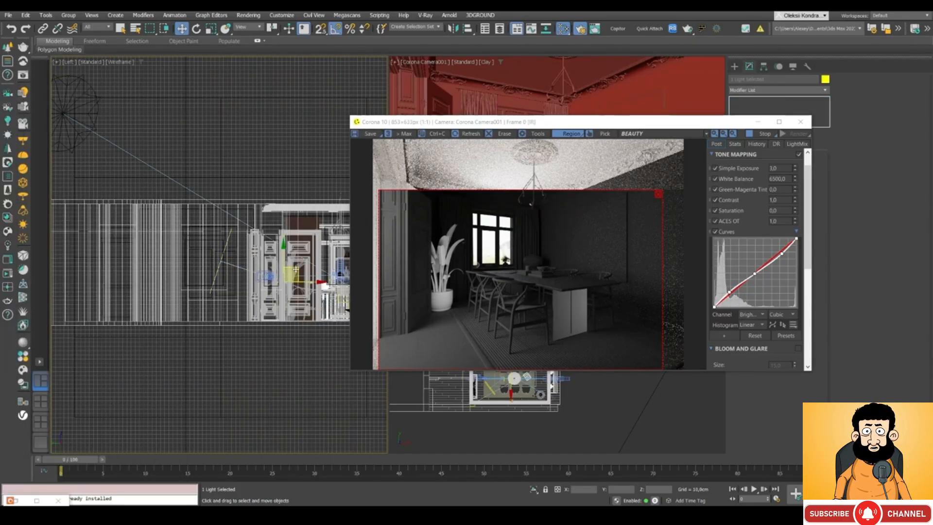
pyautogui.moveTo(296, 268); pyautogui.dragTo(301, 279)
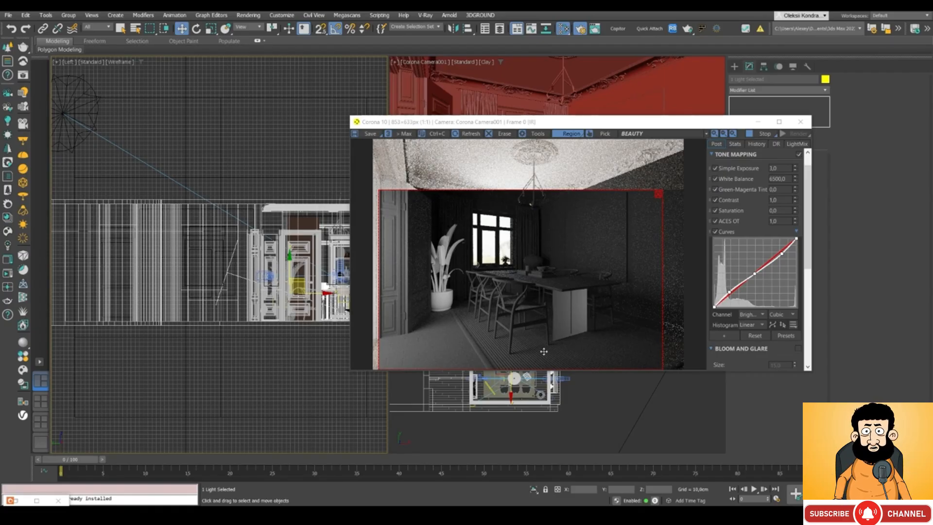
pyautogui.scroll(2, 539, 347)
pyautogui.scroll(-2, 463, 286)
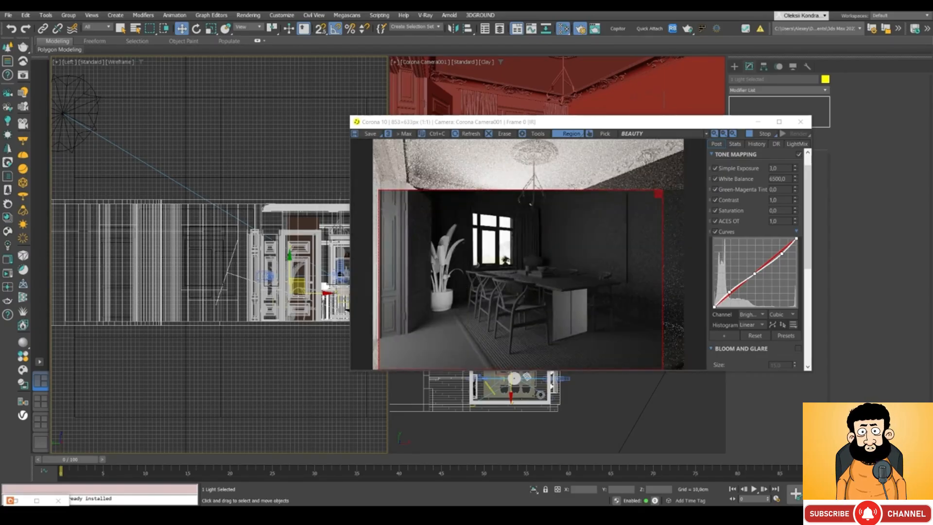
# Step: Select only the new light outside the window and set its width and height to 200 cm each
pyautogui.moveTo(570, 118); pyautogui.dragTo(525, 111)
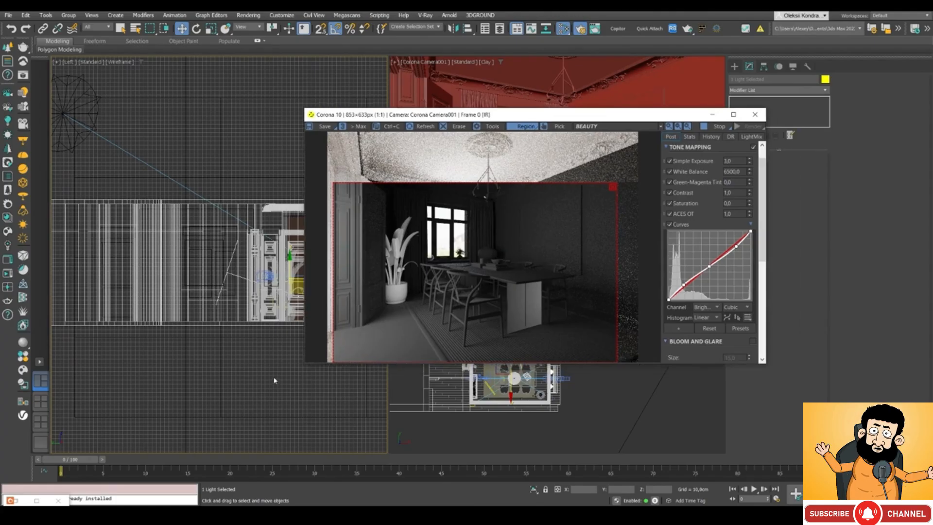
pyautogui.click(233, 257)
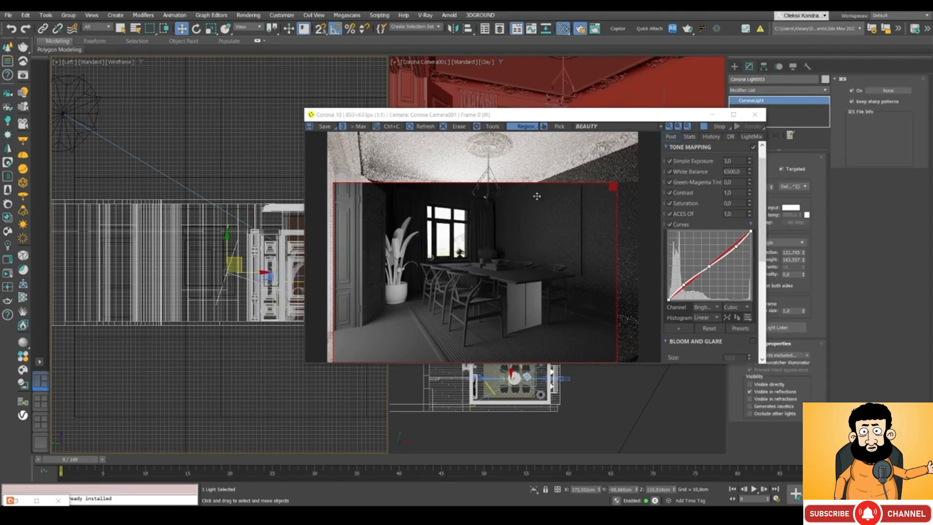
pyautogui.moveTo(546, 119); pyautogui.dragTo(466, 108)
pyautogui.doubleClick(791, 252)
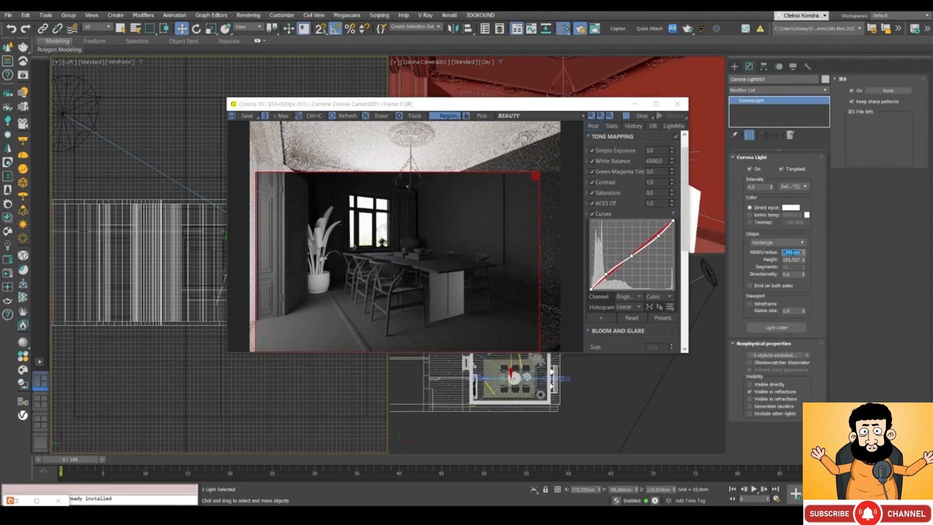
pyautogui.press('Tab')
pyautogui.write('200')
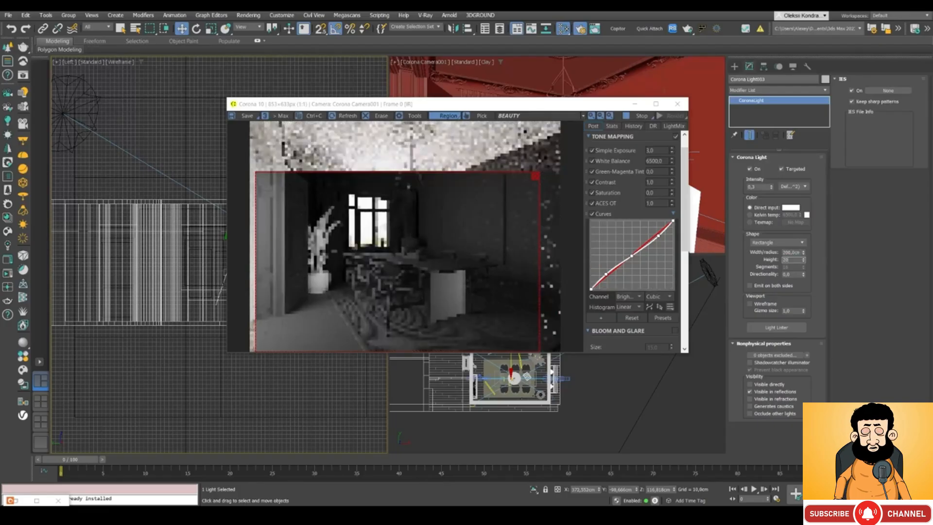
pyautogui.press('Return')
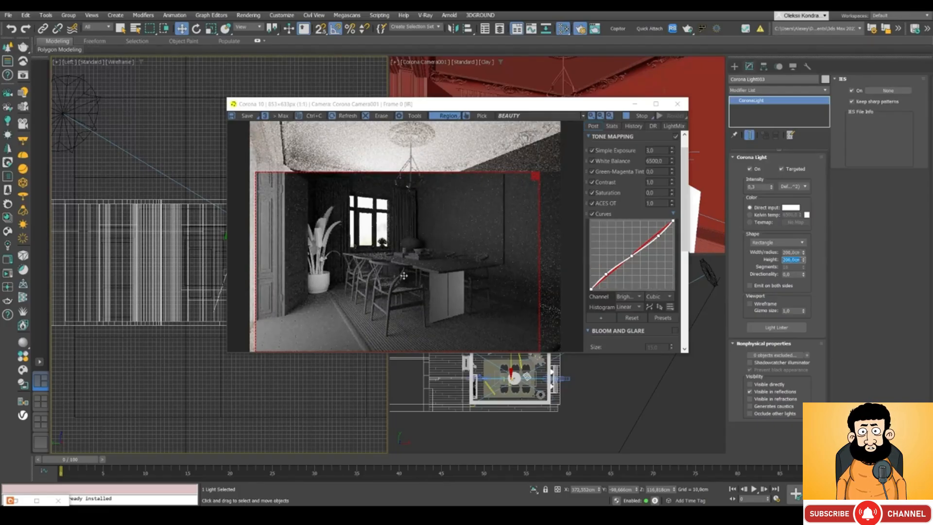
# Step: Set the new light's intensity to 0,2 and examine the plant, window and chairs up close in the render
pyautogui.click(764, 186)
pyautogui.write('2')
pyautogui.press('Return')
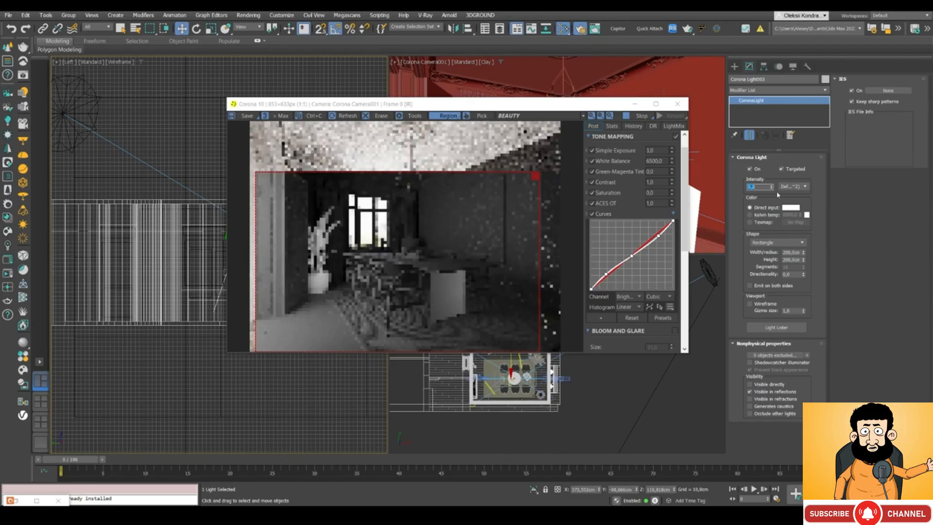
pyautogui.scroll(1, 369, 264)
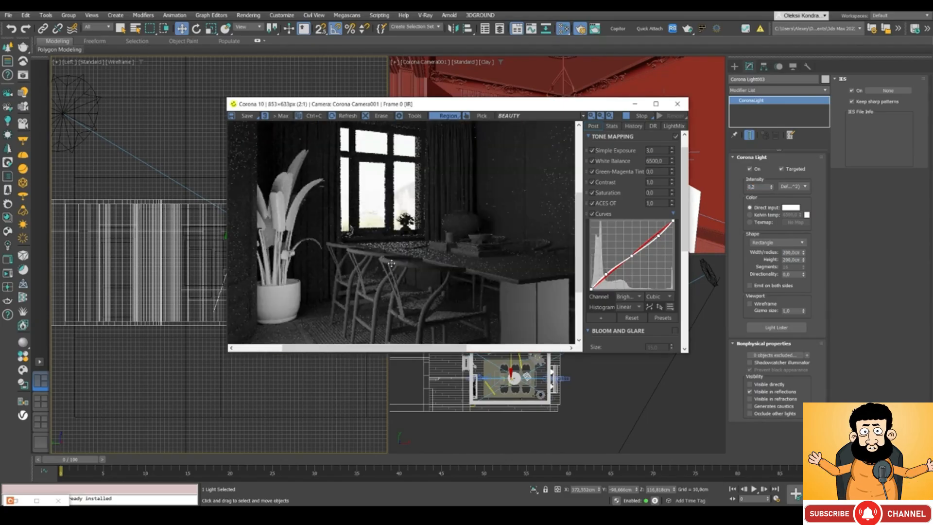
pyautogui.scroll(-1, 391, 264)
pyautogui.scroll(1, 386, 282)
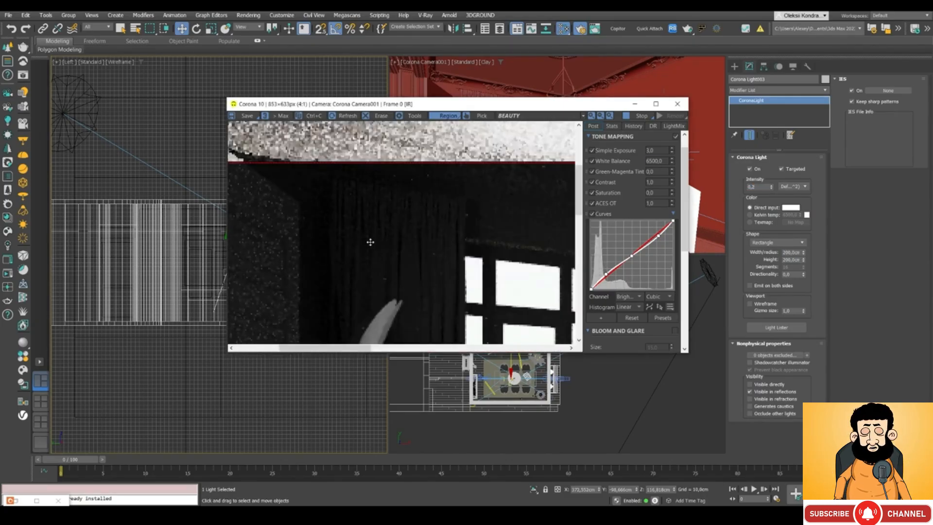
# Step: Switch off the clay material override, restore the CoronaSky environment map, and arrange the render setup beside the full-colour render
pyautogui.scroll(-1, 378, 265)
pyautogui.scroll(1, 387, 288)
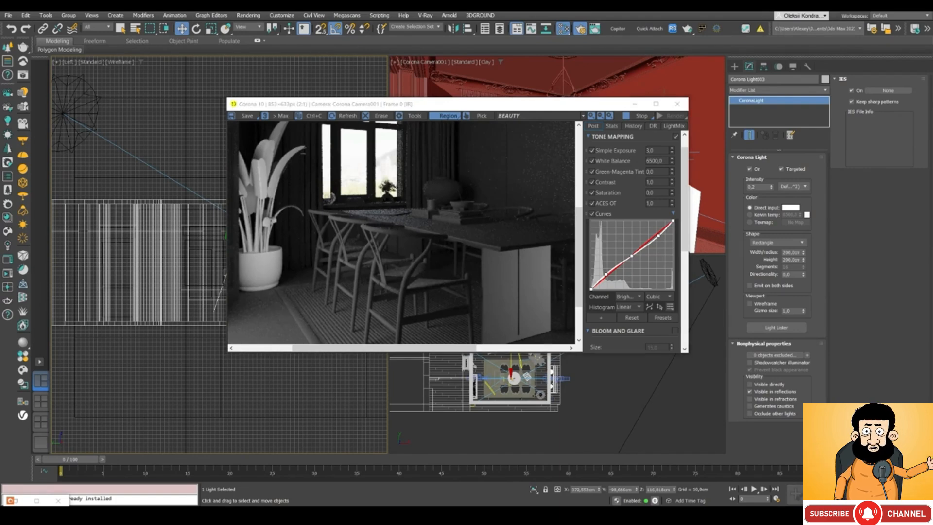
pyautogui.scroll(3, 310, 176)
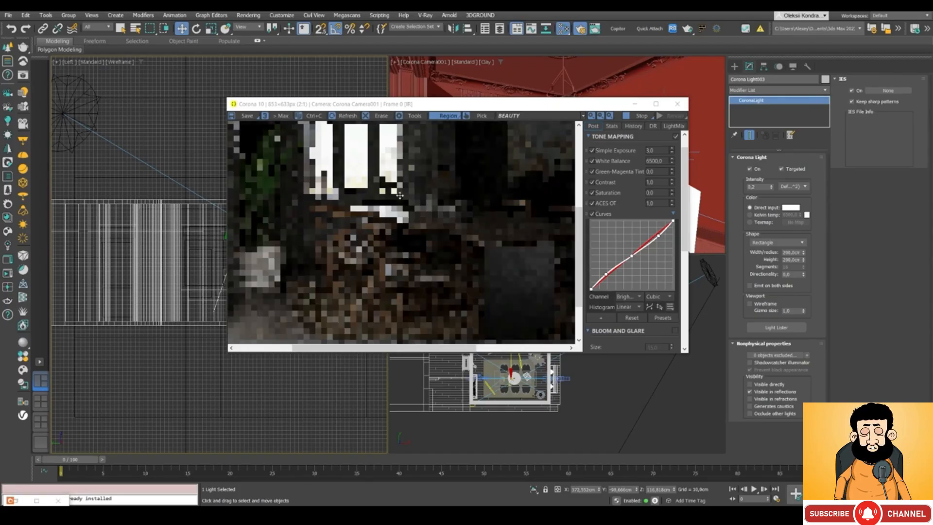
pyautogui.press('F10')
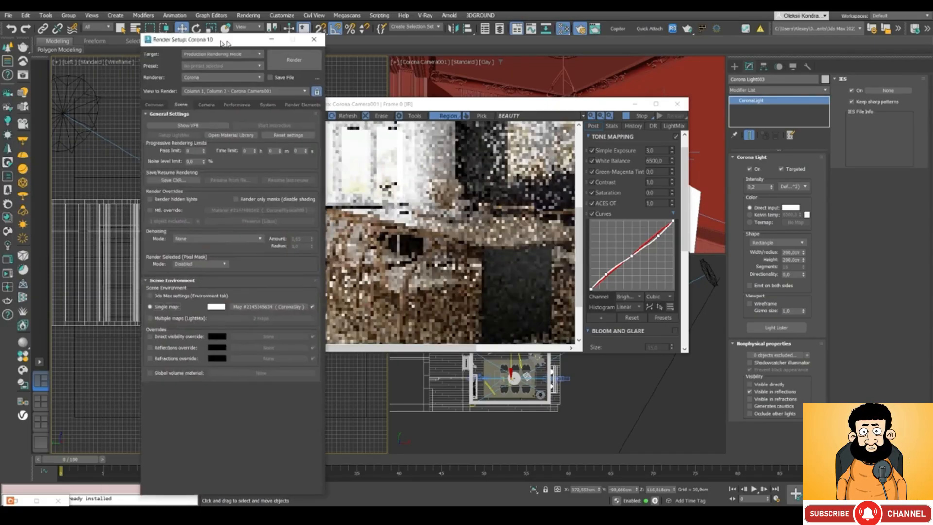
pyautogui.moveTo(218, 39); pyautogui.dragTo(154, 39)
pyautogui.moveTo(430, 104); pyautogui.dragTo(540, 76)
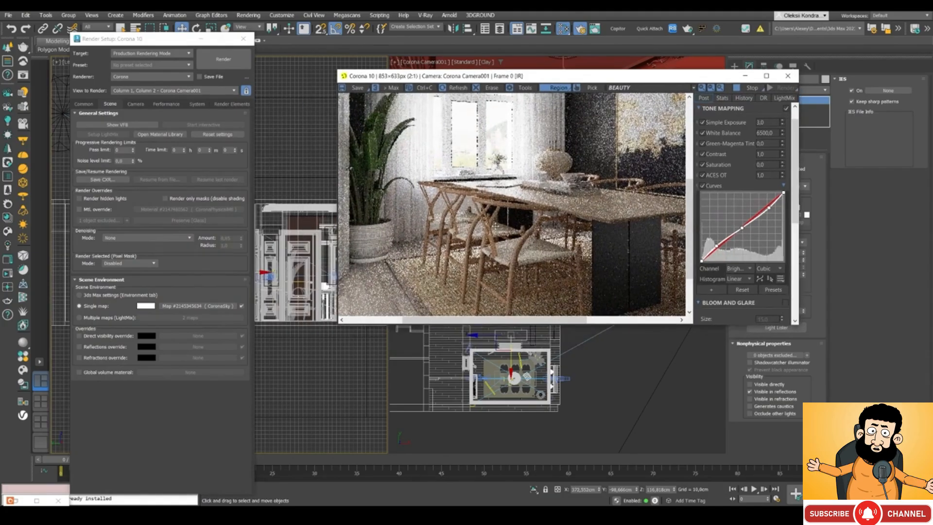
# Step: Examine the chairs, table and rug up close in the full-colour render, then review the whole room
pyautogui.scroll(-1, 449, 278)
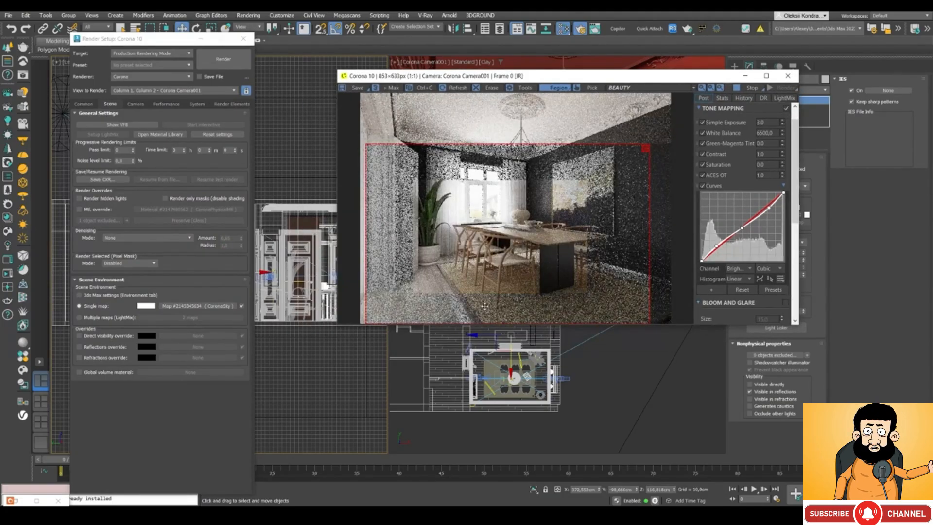
pyautogui.scroll(1, 449, 278)
pyautogui.scroll(1, 449, 277)
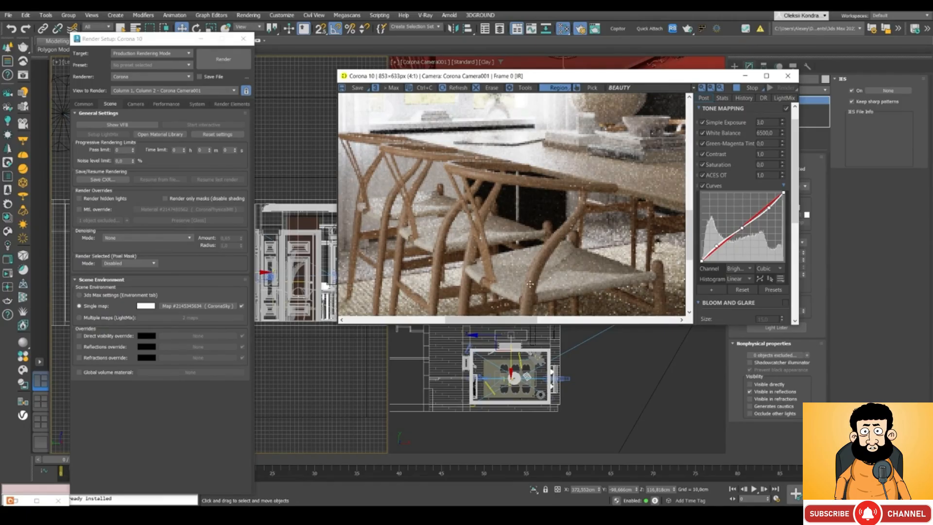
pyautogui.scroll(-2, 511, 253)
pyautogui.scroll(2, 503, 258)
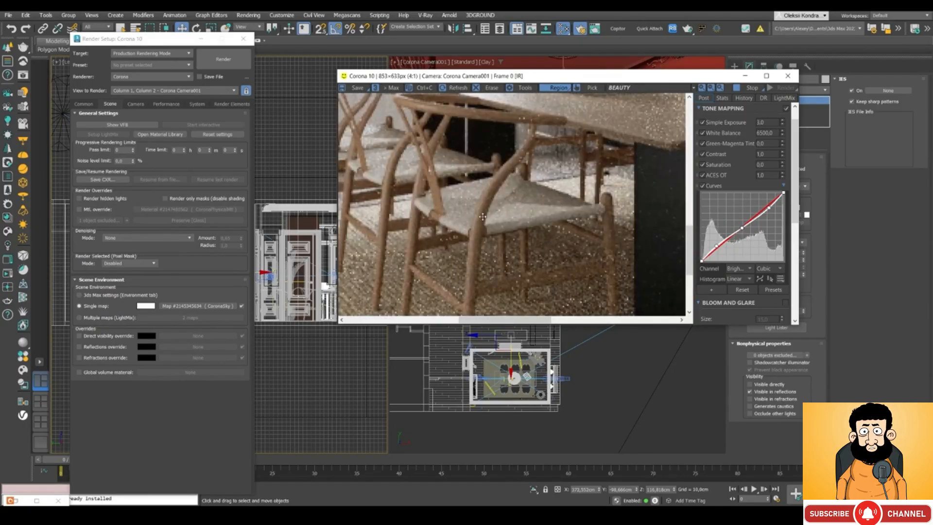
pyautogui.scroll(-1, 505, 259)
pyautogui.scroll(-1, 505, 259)
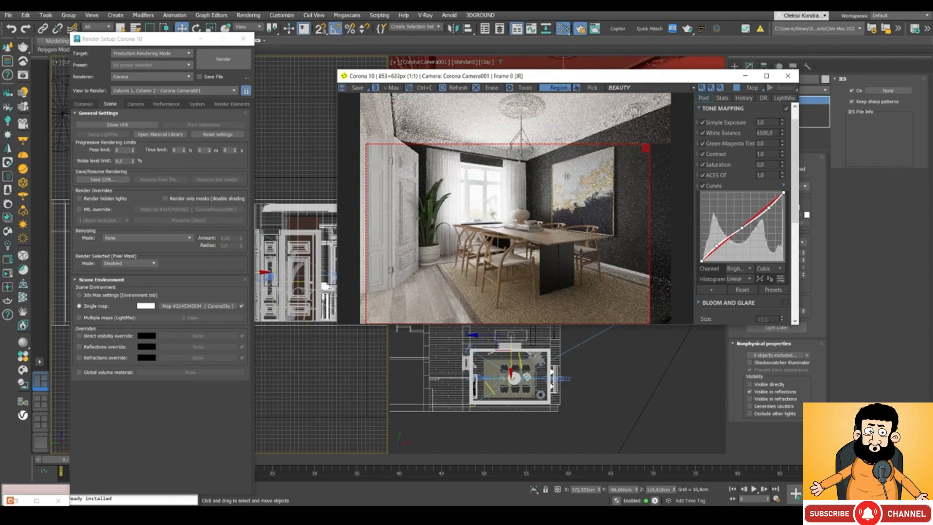
# Step: Shrink the render region to cover the door top, ceiling corner and curtains, and put the render setup window away
pyautogui.moveTo(454, 193); pyautogui.dragTo(441, 135)
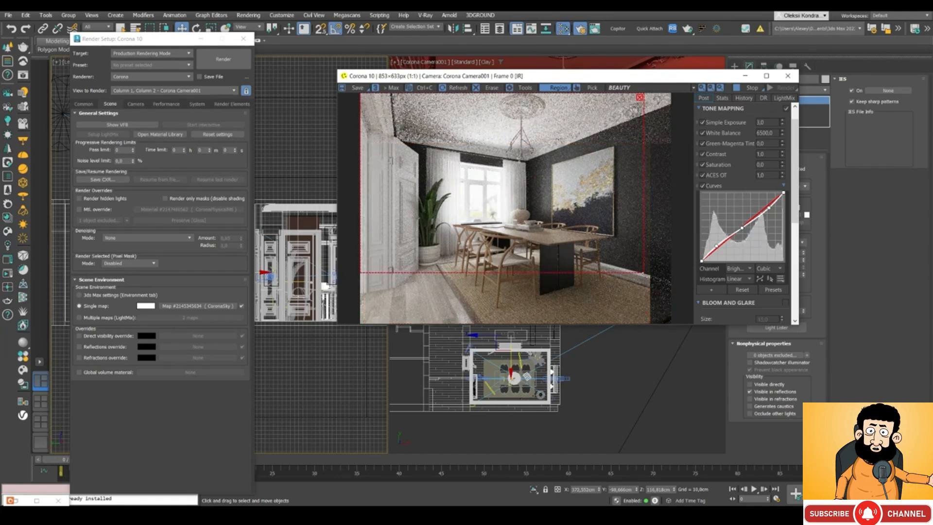
pyautogui.moveTo(644, 273); pyautogui.dragTo(489, 181)
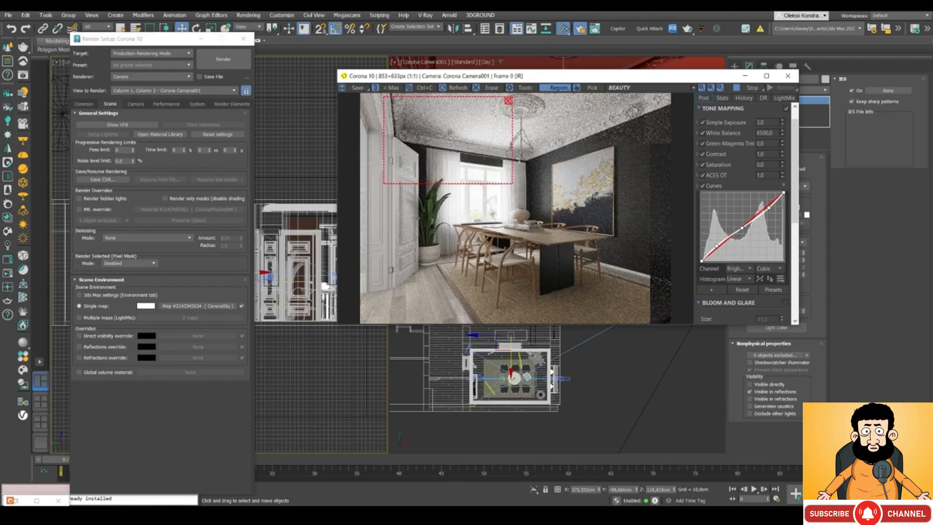
pyautogui.moveTo(404, 78); pyautogui.dragTo(450, 95)
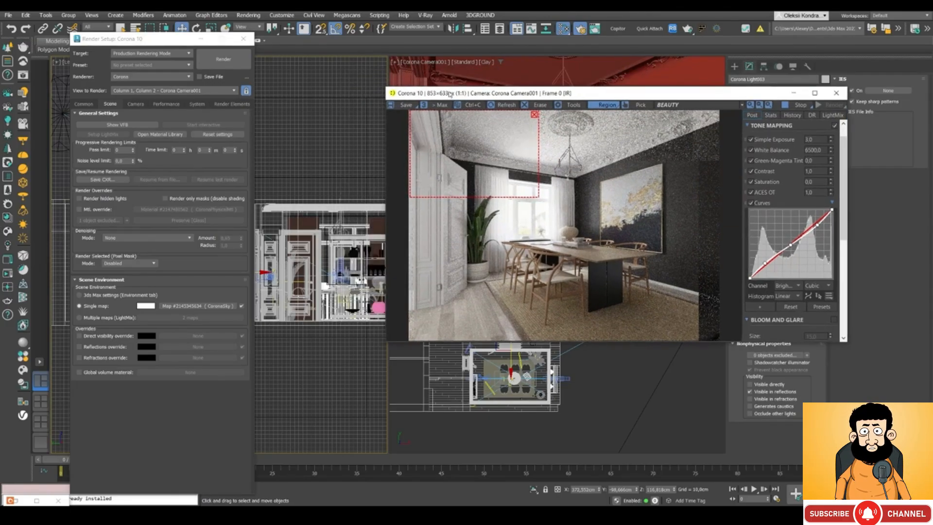
pyautogui.click(165, 42)
pyautogui.moveTo(166, 42); pyautogui.dragTo(0, 56)
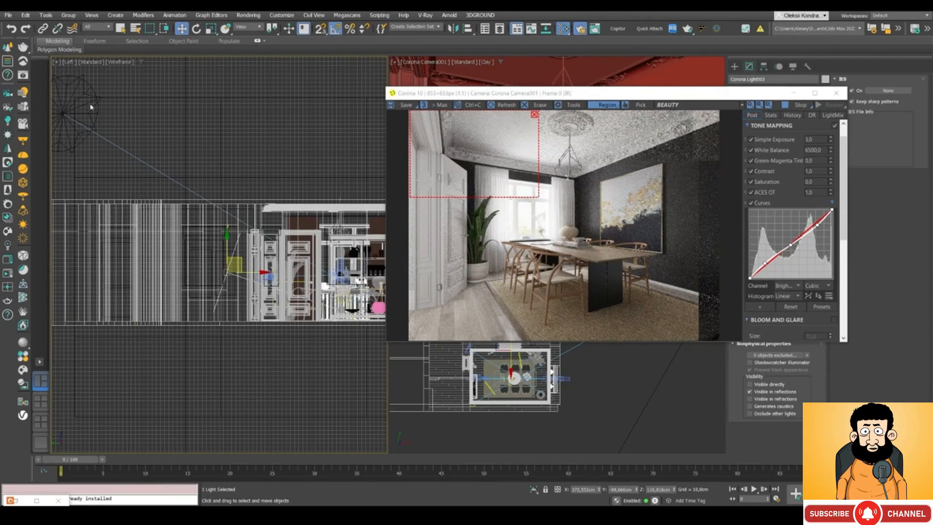
pyautogui.moveTo(700, 94); pyautogui.dragTo(532, 74)
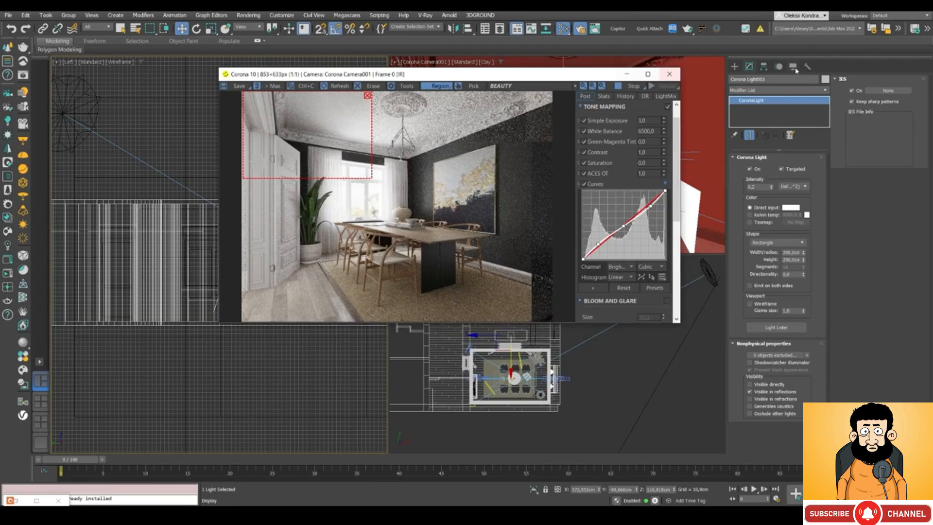
# Step: Create a disk-shaped Corona light with a radius of about 55 cm above the room in the left view
pyautogui.click(734, 67)
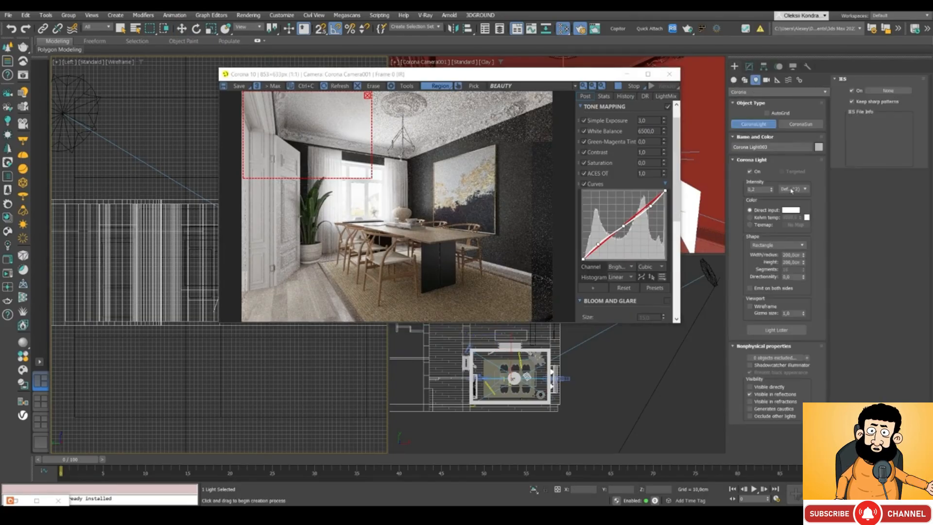
pyautogui.click(777, 246)
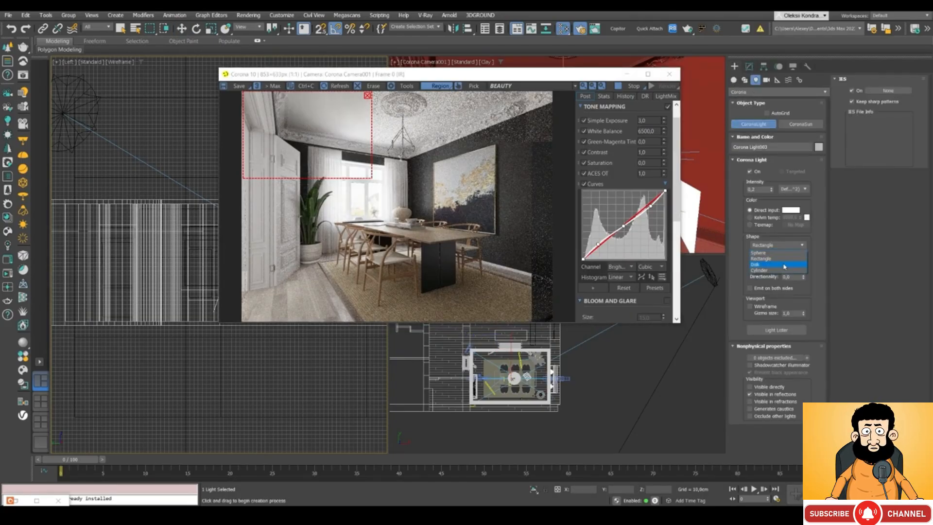
pyautogui.click(768, 257)
pyautogui.moveTo(412, 74); pyautogui.dragTo(662, 81)
pyautogui.scroll(4, 266, 182)
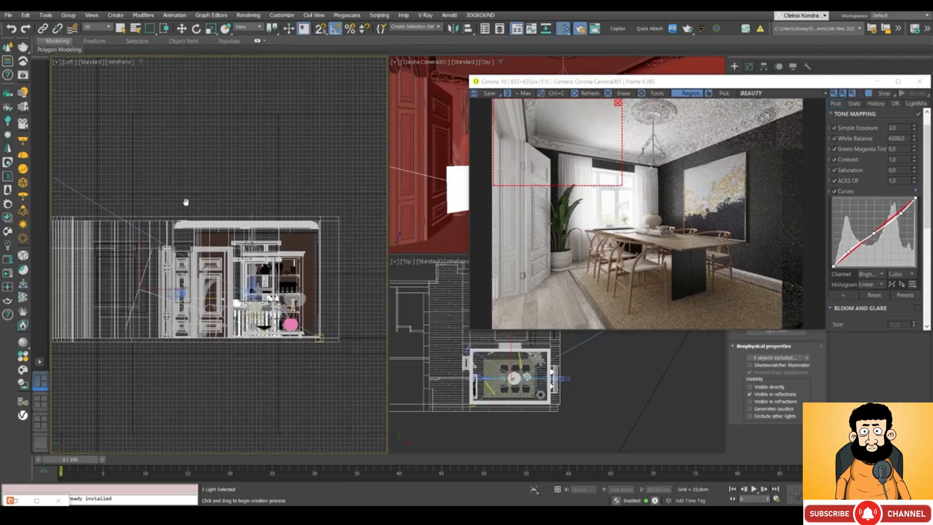
pyautogui.moveTo(265, 181); pyautogui.dragTo(290, 184)
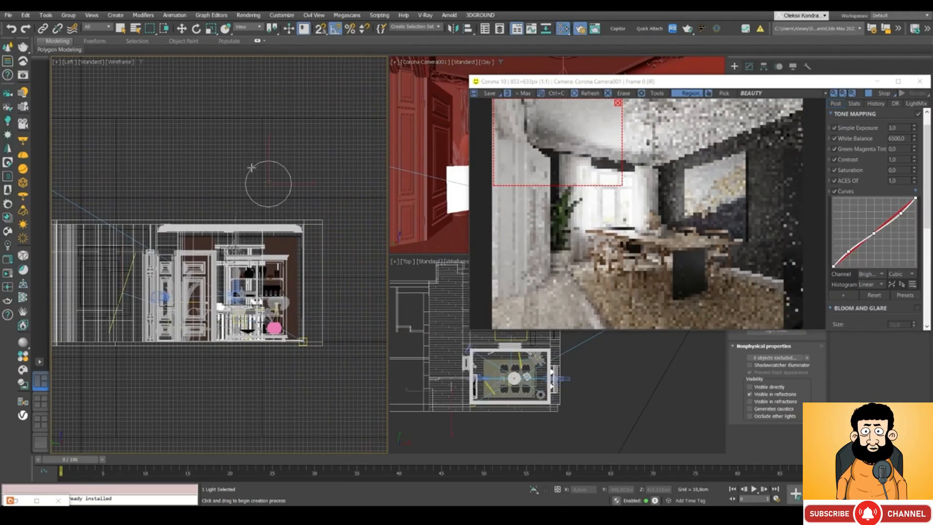
pyautogui.press('w')
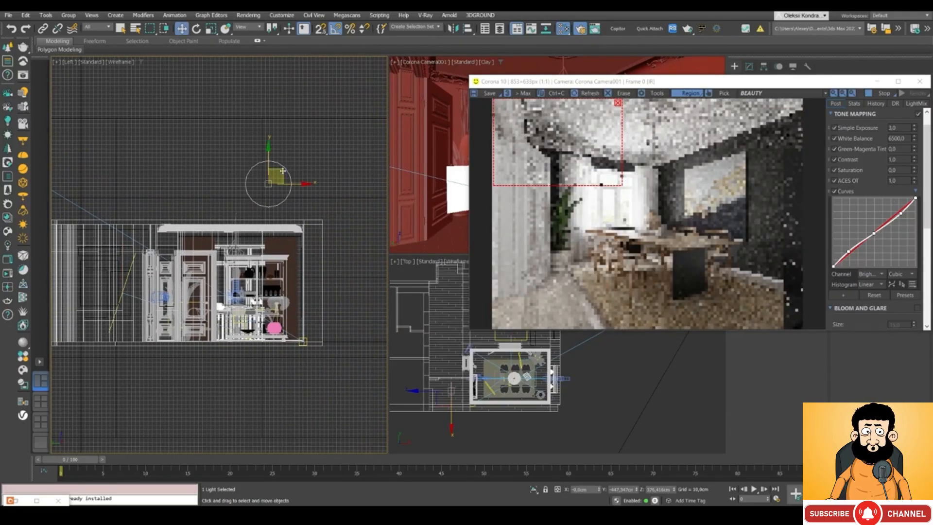
# Step: Lower the disk light to just beneath the ceiling and shift it in the top view into the room near the plant
pyautogui.moveTo(275, 198); pyautogui.dragTo(270, 241)
pyautogui.press('t')
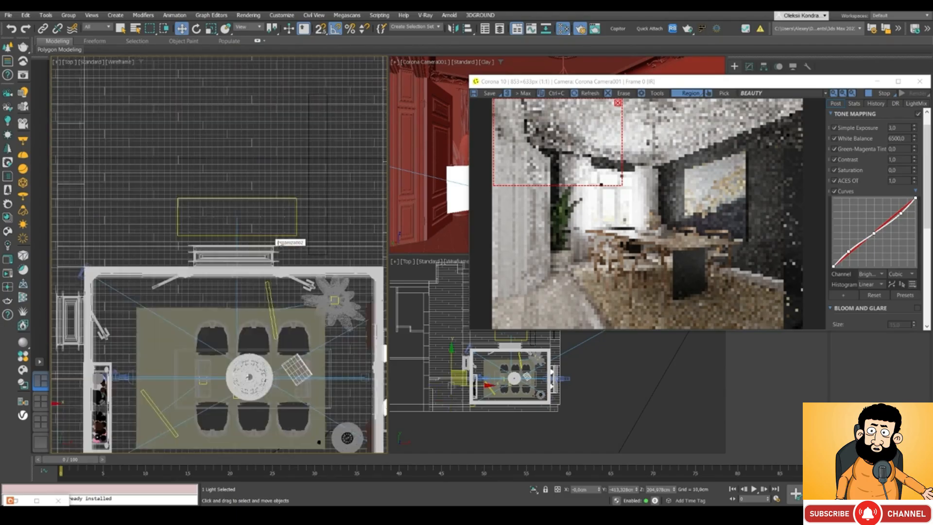
pyautogui.scroll(-5, 280, 242)
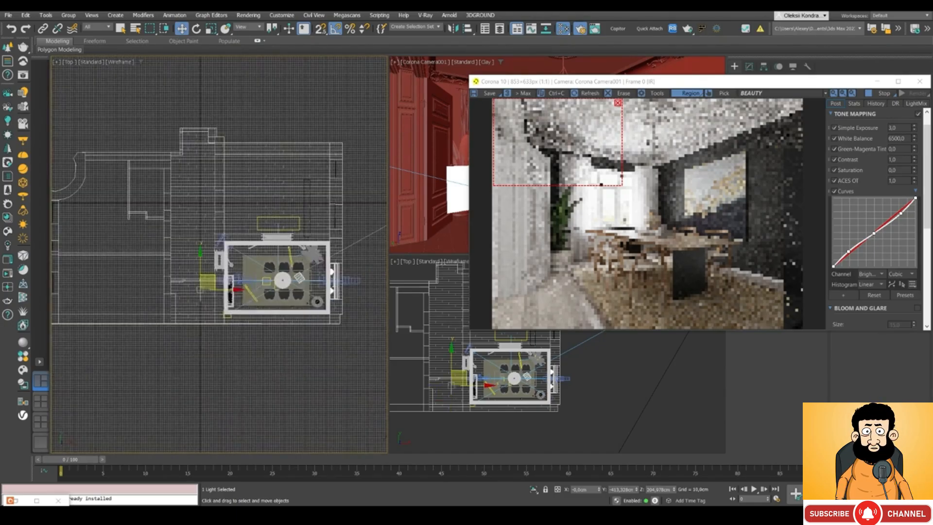
pyautogui.scroll(-3, 321, 276)
pyautogui.scroll(2, 292, 264)
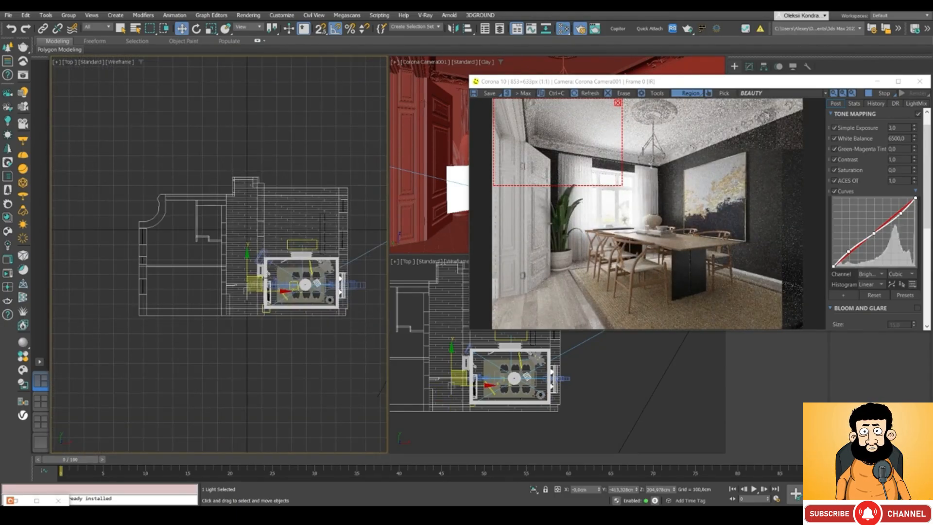
pyautogui.moveTo(263, 278); pyautogui.dragTo(326, 263)
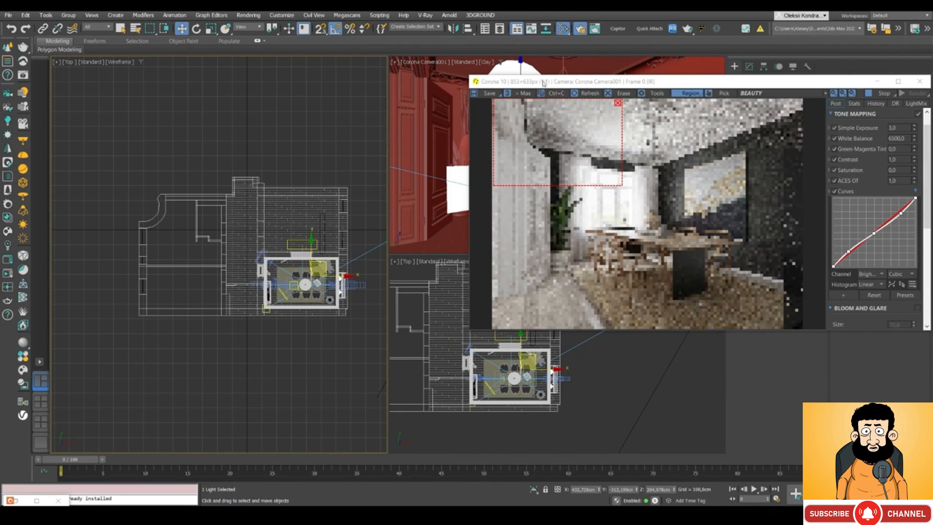
# Step: Show the disk light's settings, select its target and move it in the top view to the room corner behind the plant
pyautogui.moveTo(542, 81); pyautogui.dragTo(305, 34)
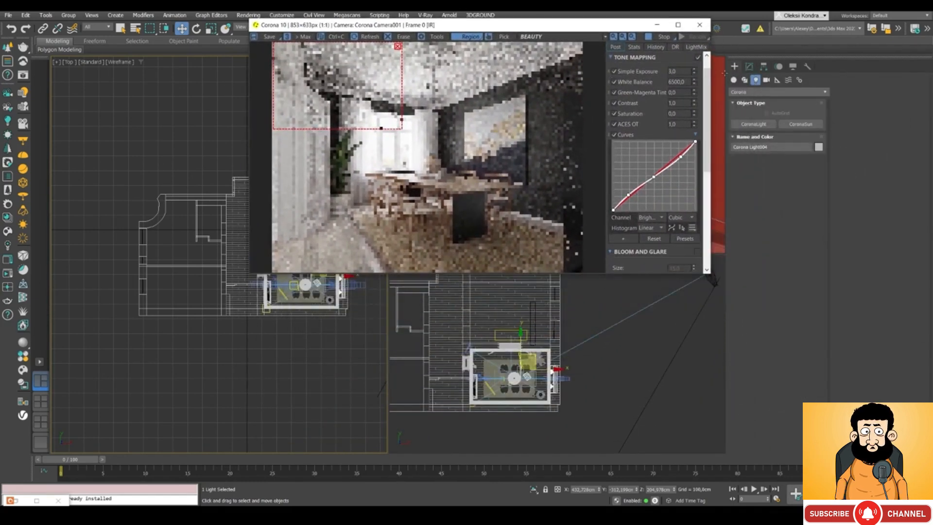
pyautogui.click(751, 68)
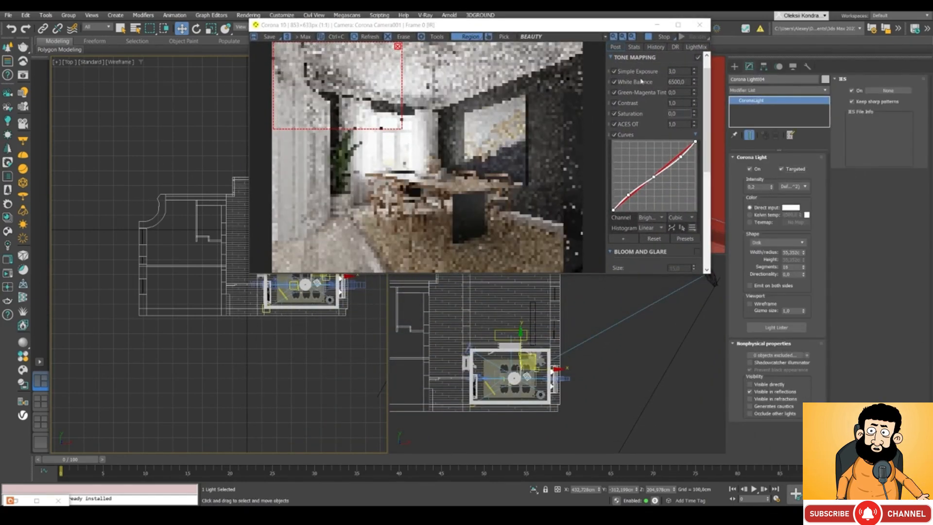
pyautogui.moveTo(450, 28); pyautogui.dragTo(659, 52)
pyautogui.scroll(8, 340, 306)
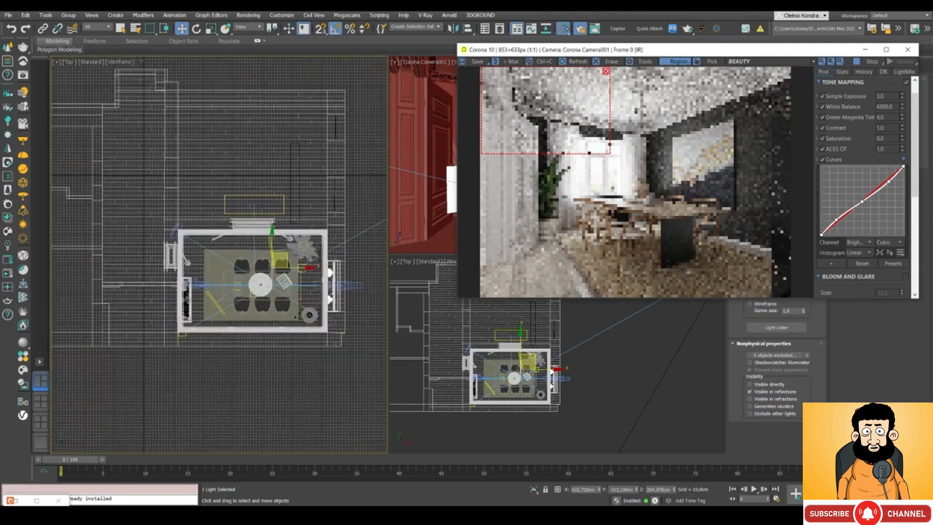
pyautogui.rightClick(260, 268)
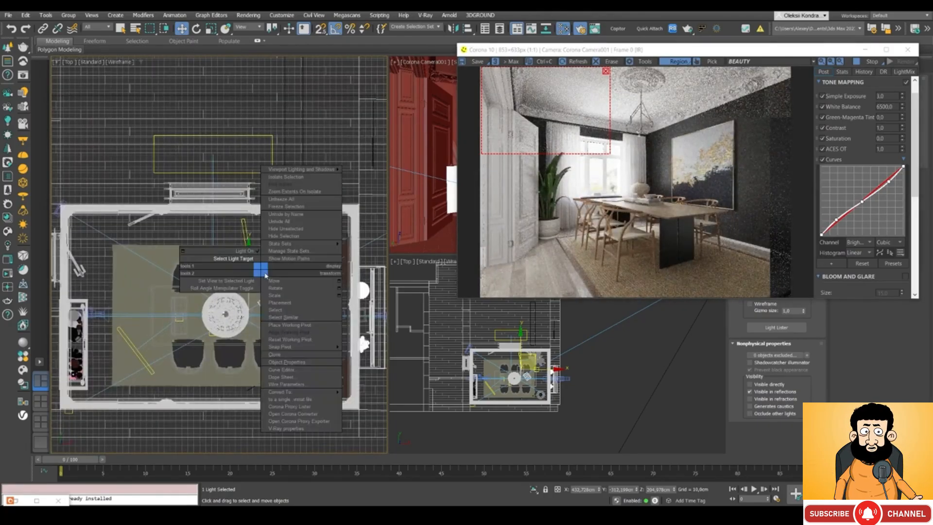
pyautogui.click(232, 260)
pyautogui.moveTo(257, 270); pyautogui.dragTo(343, 215)
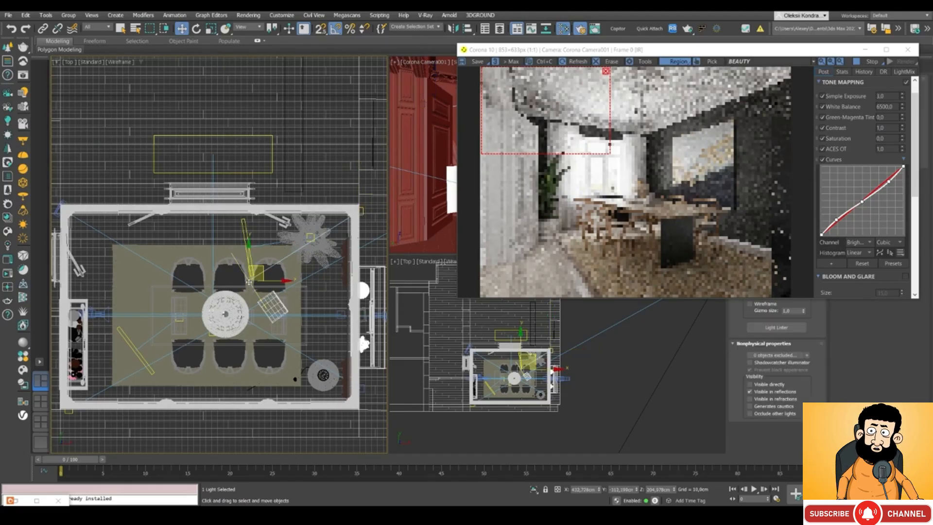
# Step: Select the disk light and move it lower and slightly toward the plant in the front view
pyautogui.click(248, 282)
pyautogui.press('f')
pyautogui.moveTo(377, 139); pyautogui.dragTo(186, 219, button='middle')
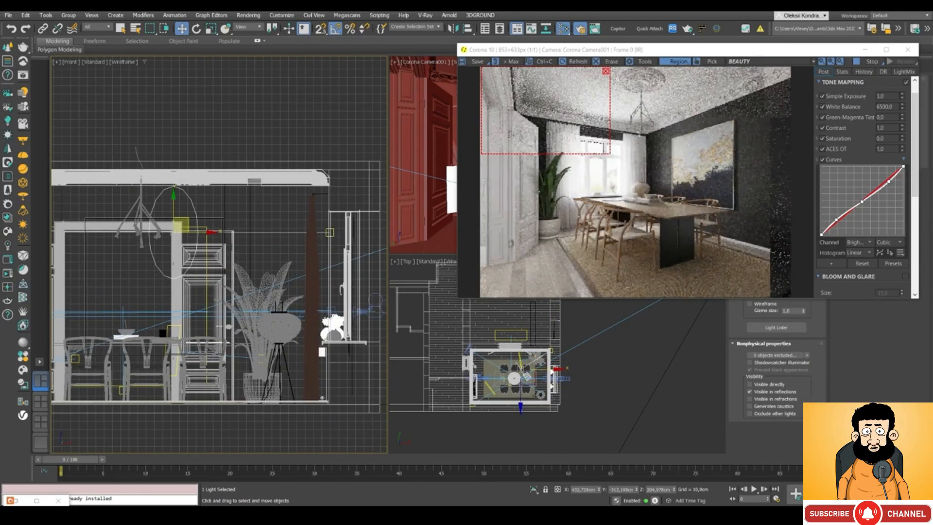
pyautogui.moveTo(186, 220); pyautogui.dragTo(205, 264)
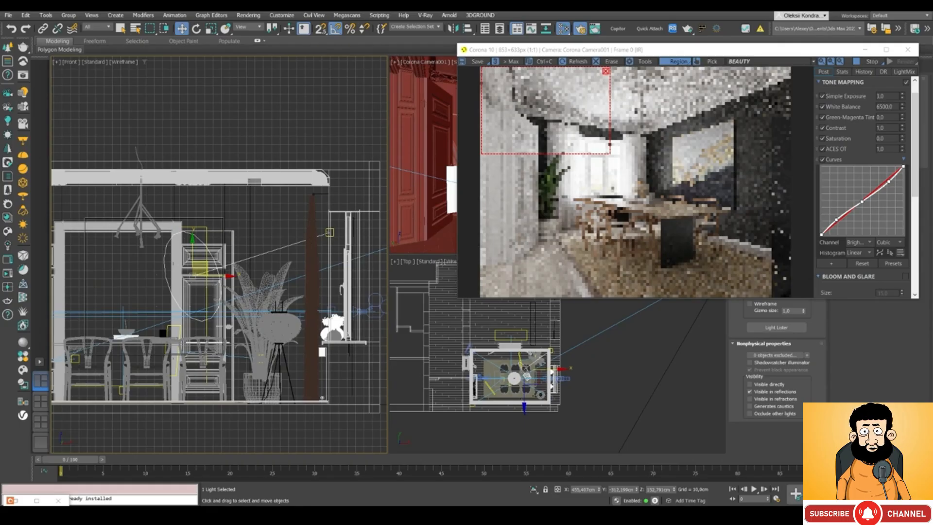
# Step: Raise the light's target to the ceiling corner and move the disk light up above the plant in the front view
pyautogui.click(329, 233)
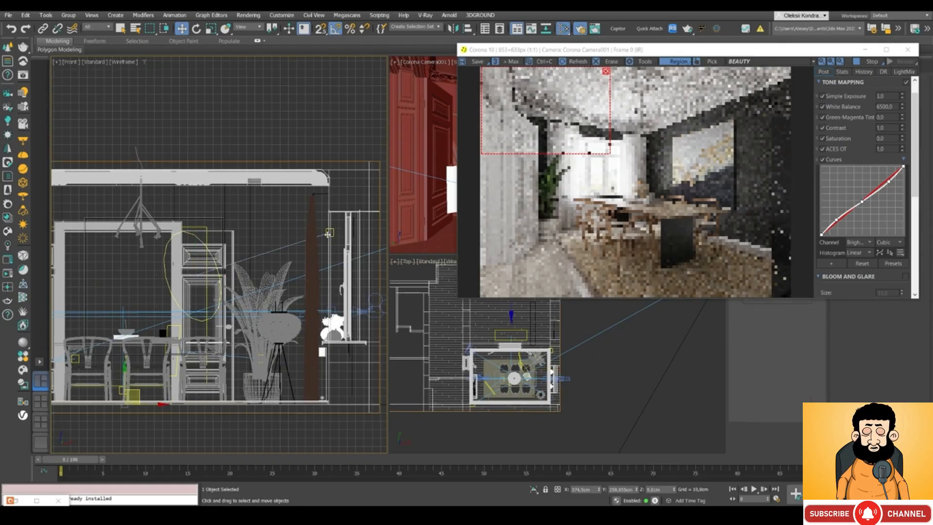
pyautogui.click(326, 232)
pyautogui.moveTo(326, 233); pyautogui.dragTo(329, 168)
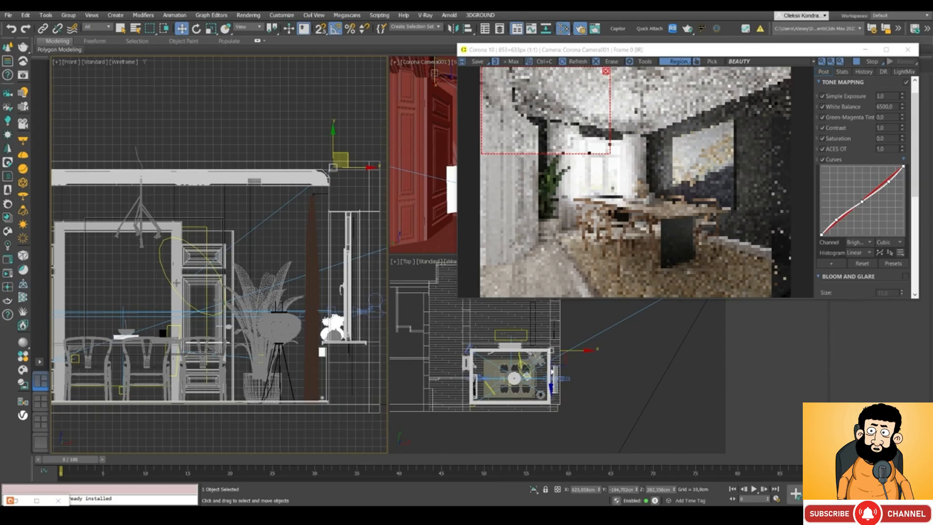
pyautogui.click(162, 269)
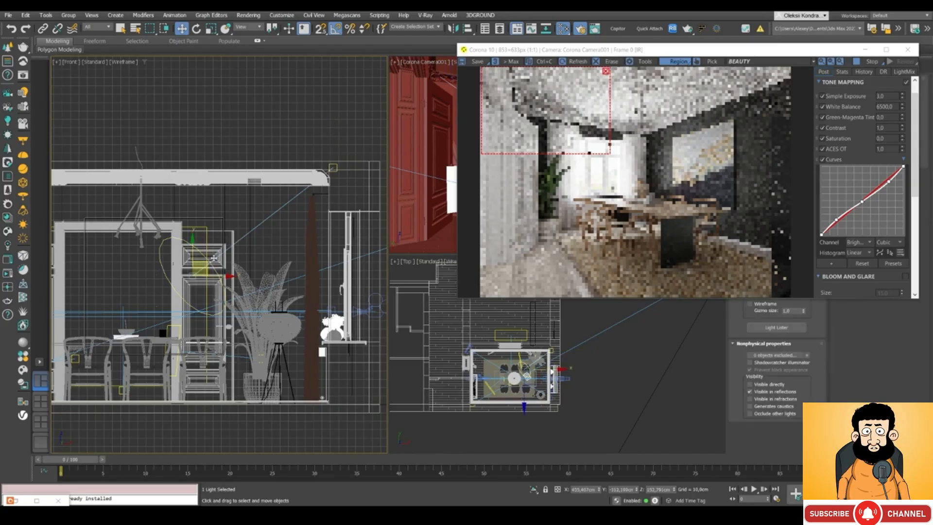
pyautogui.moveTo(213, 258); pyautogui.dragTo(266, 223)
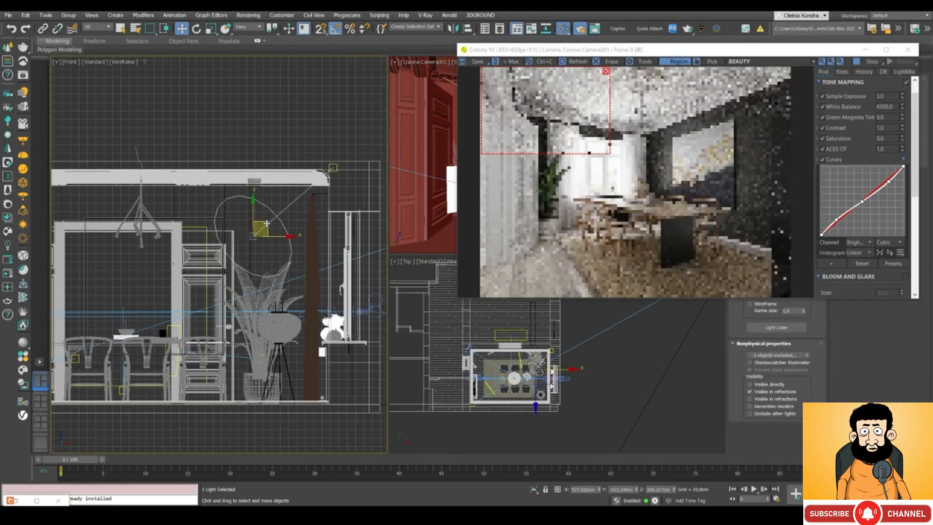
# Step: Check the ceiling and curtains in the render, then set the disk light's intensity to 0,5 and compare the result
pyautogui.moveTo(529, 51); pyautogui.dragTo(382, 102)
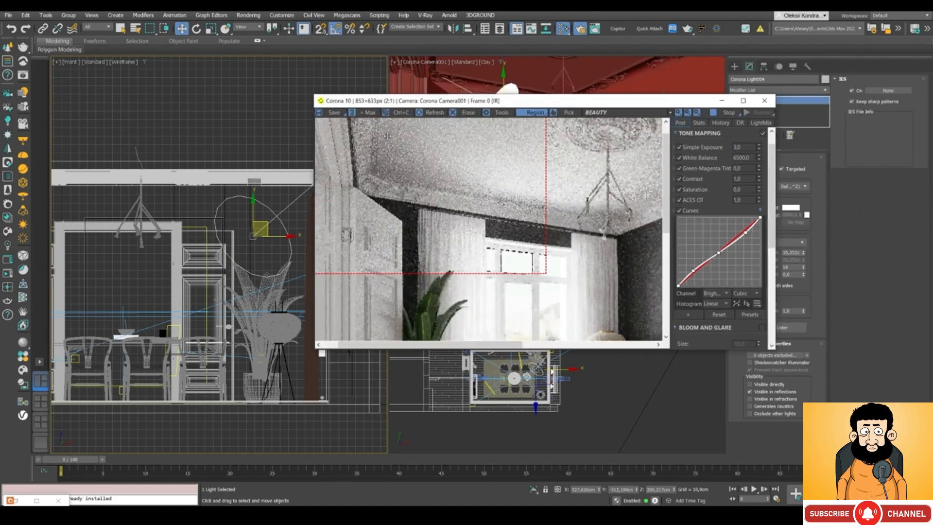
pyautogui.moveTo(393, 101); pyautogui.dragTo(370, 121)
pyautogui.moveTo(445, 124); pyautogui.dragTo(393, 131)
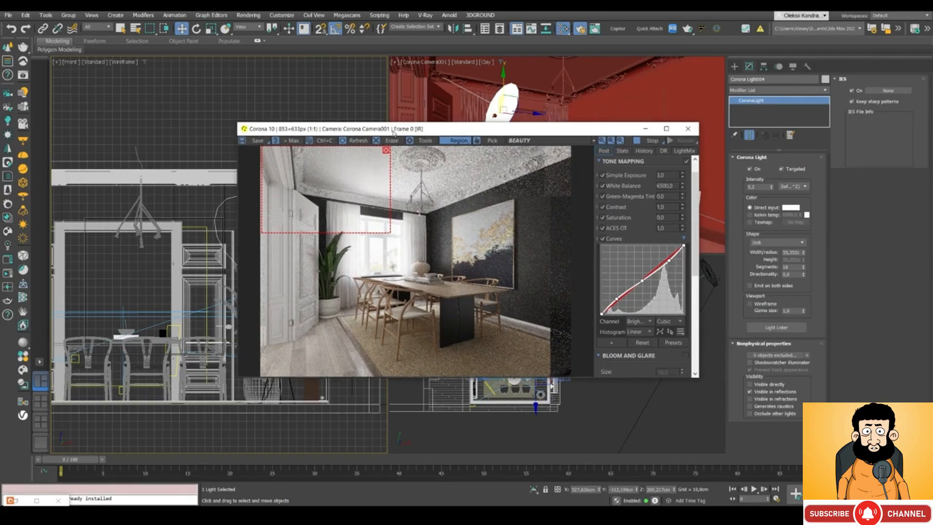
pyautogui.click(759, 188)
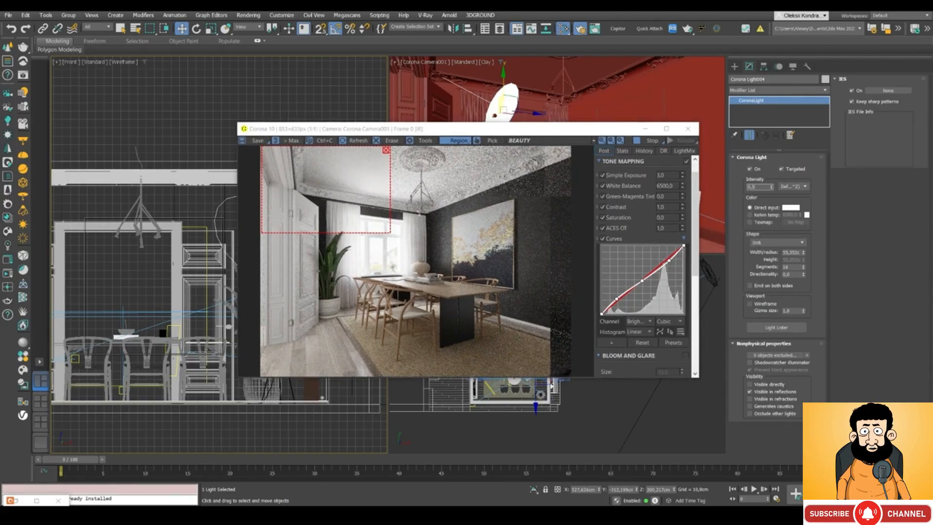
pyautogui.press('Return')
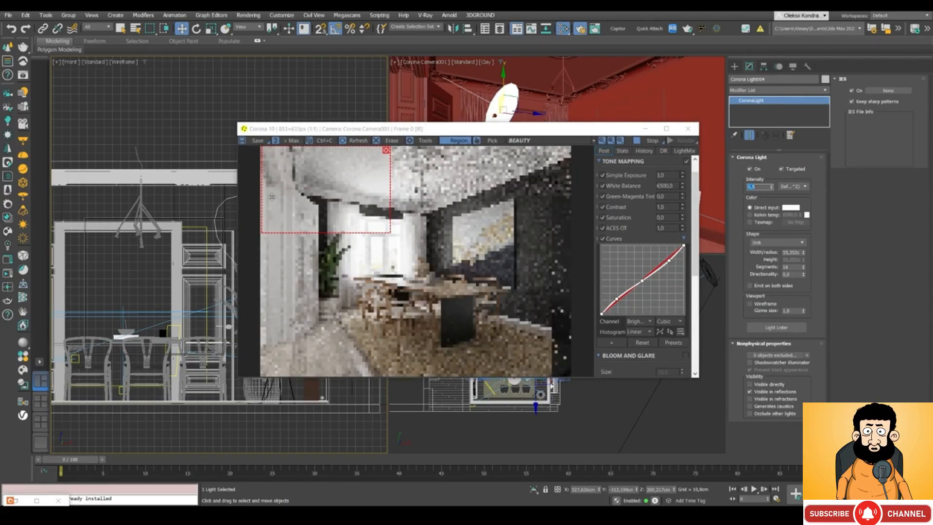
pyautogui.click(326, 130)
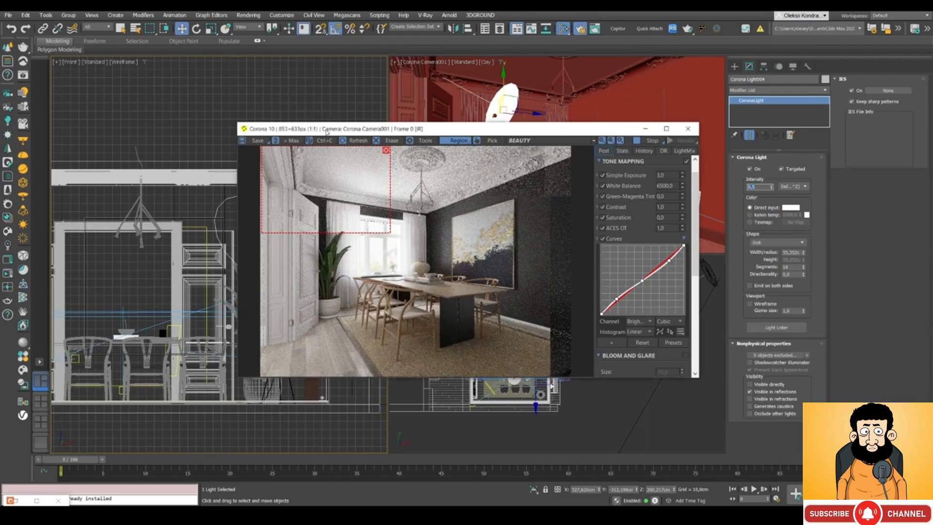
pyautogui.moveTo(326, 131); pyautogui.dragTo(380, 249)
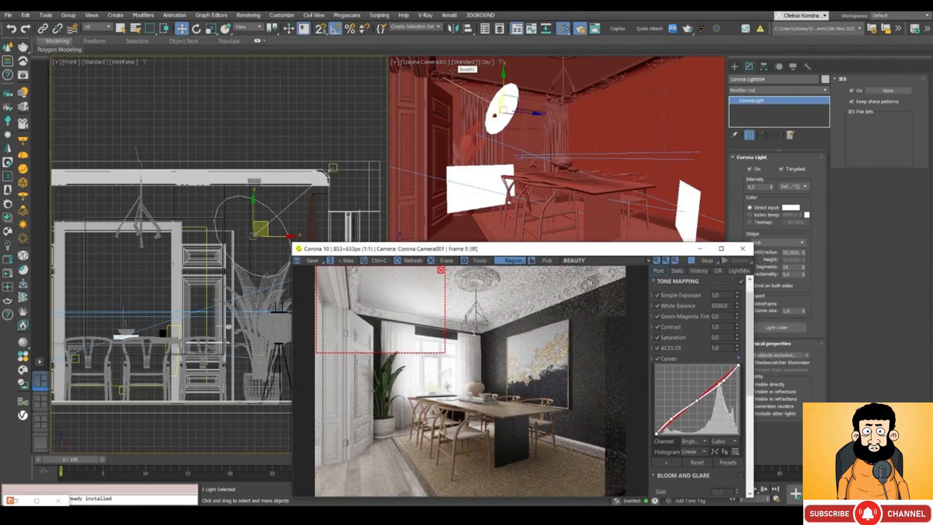
# Step: Add the ceiling Box001 and the cornice diningkarniz to the disc light's object list and set the list to Include
pyautogui.scroll(1, 366, 321)
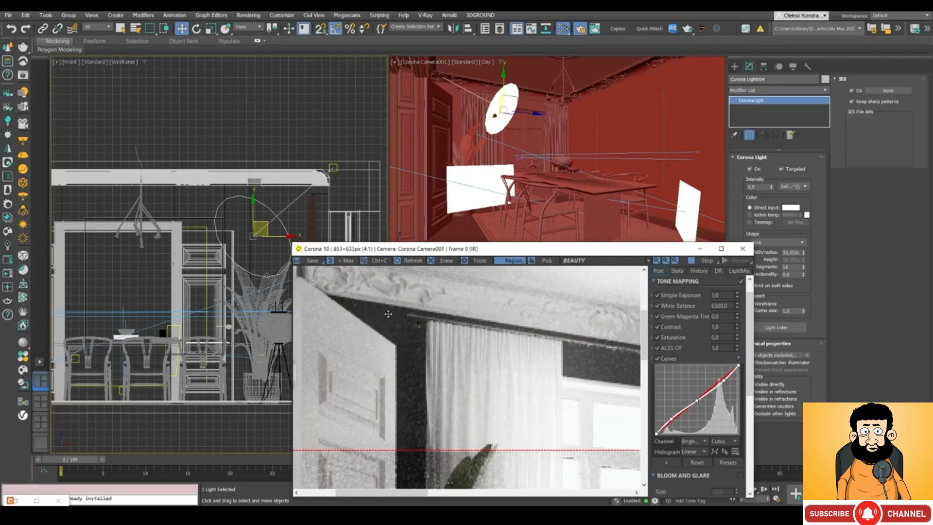
pyautogui.scroll(-1, 372, 310)
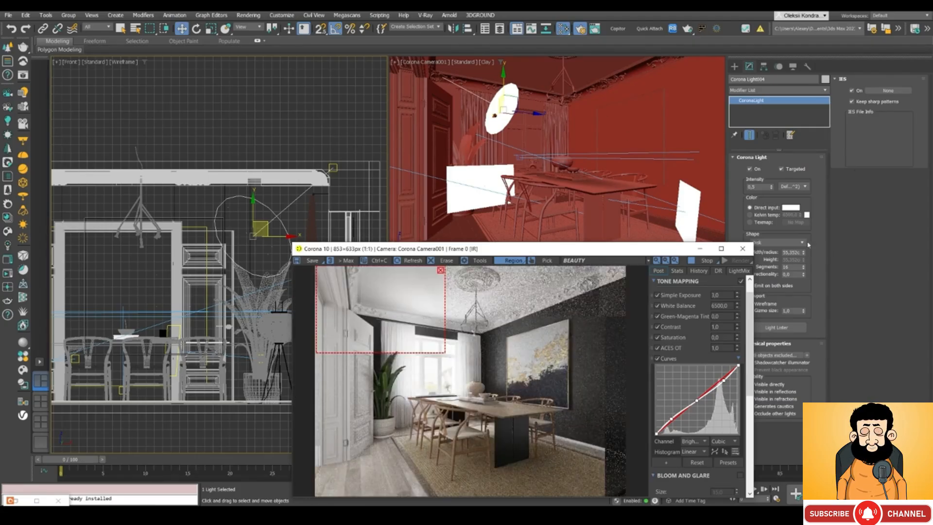
pyautogui.press('q')
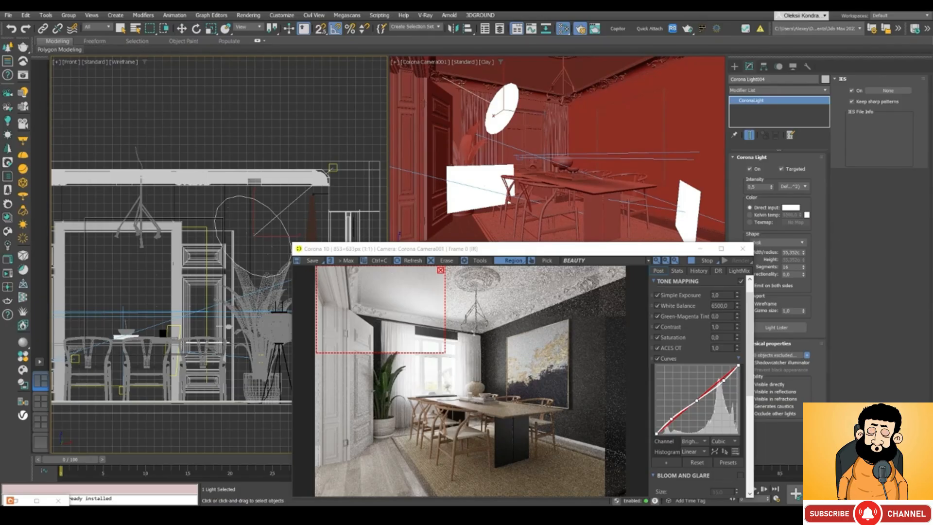
pyautogui.click(480, 71)
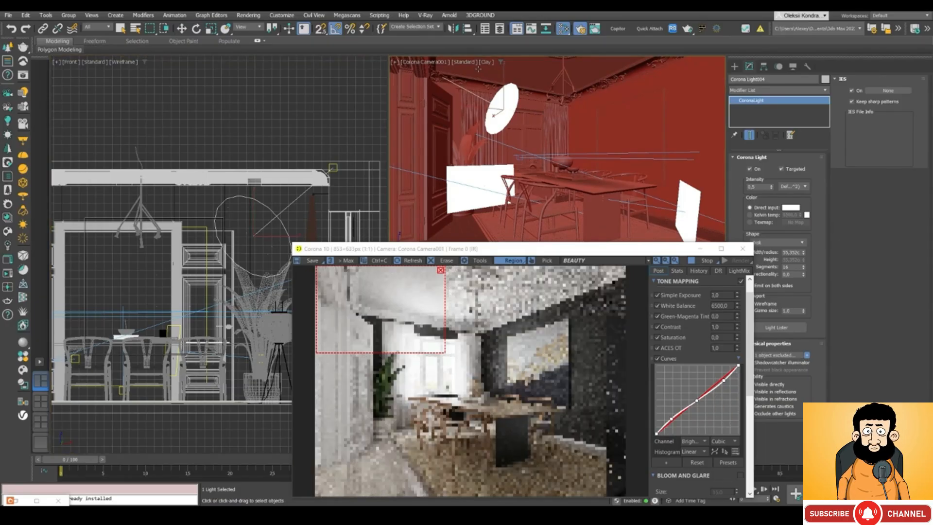
pyautogui.click(478, 69)
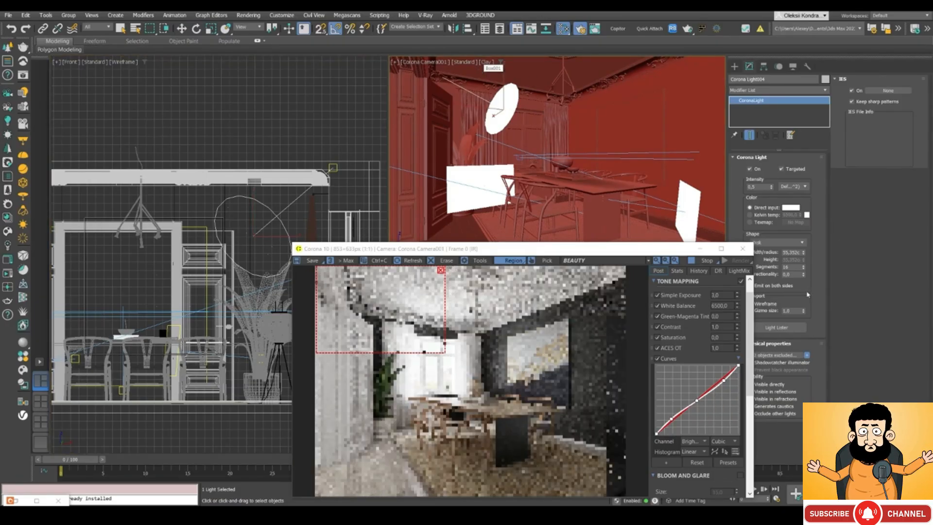
pyautogui.click(786, 356)
pyautogui.click(479, 162)
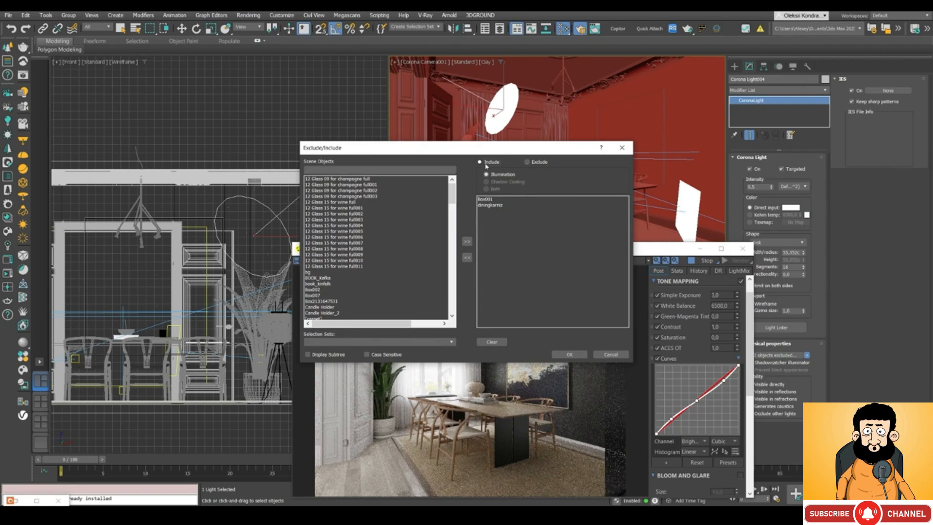
pyautogui.click(571, 356)
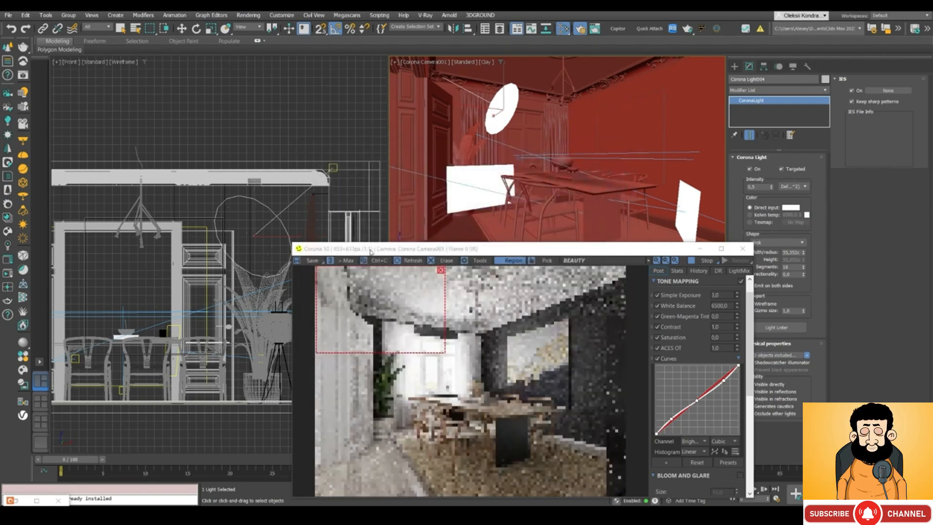
# Step: Move the render window clear of the light's parameters and set the disc light's intensity to 0.3
pyautogui.moveTo(370, 250); pyautogui.dragTo(391, 182)
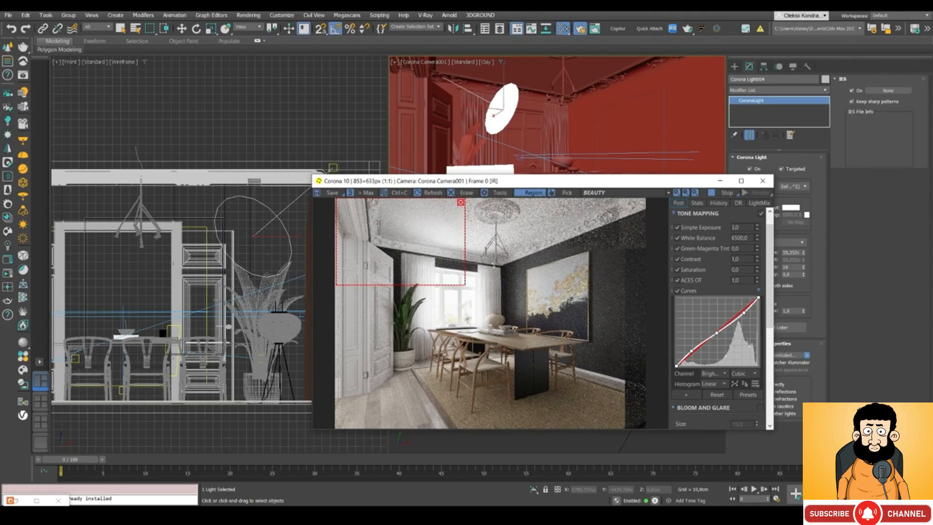
pyautogui.scroll(1, 389, 250)
pyautogui.scroll(-1, 403, 240)
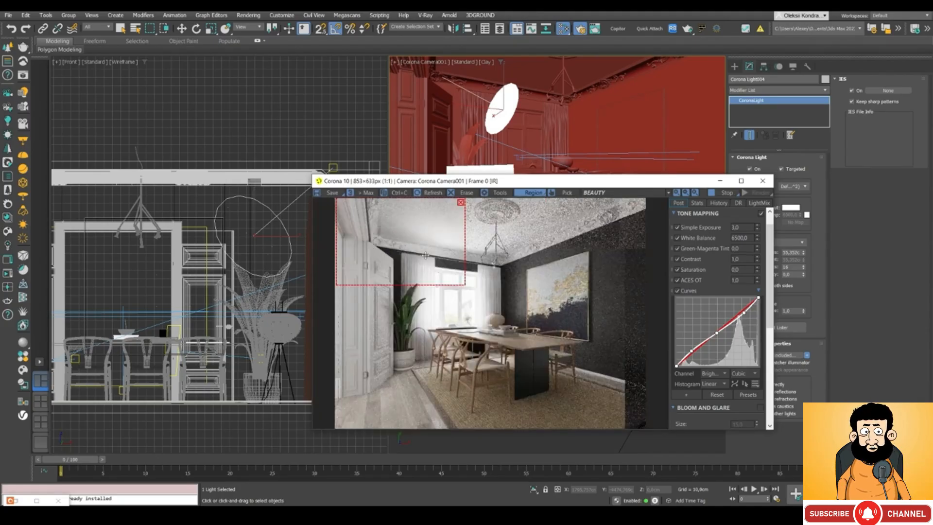
pyautogui.moveTo(392, 181); pyautogui.dragTo(332, 176)
pyautogui.click(759, 187)
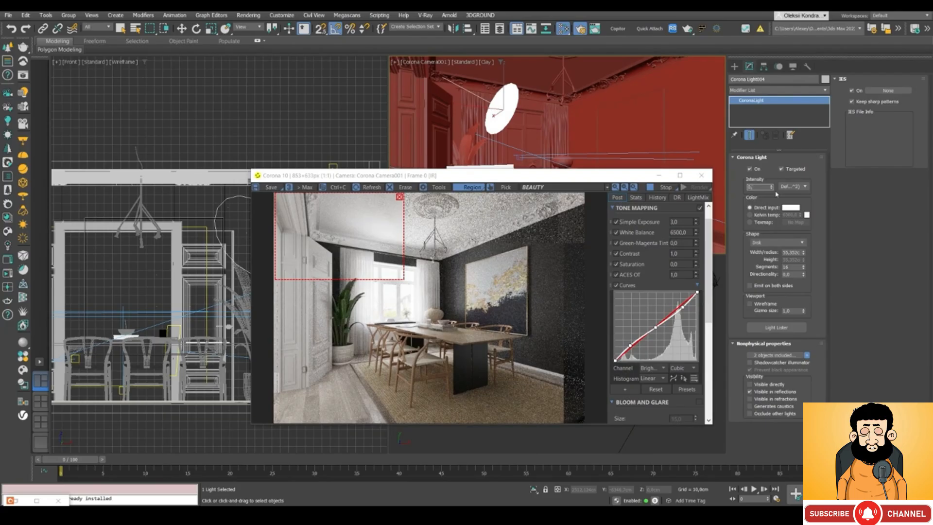
pyautogui.write('3')
pyautogui.press('Return')
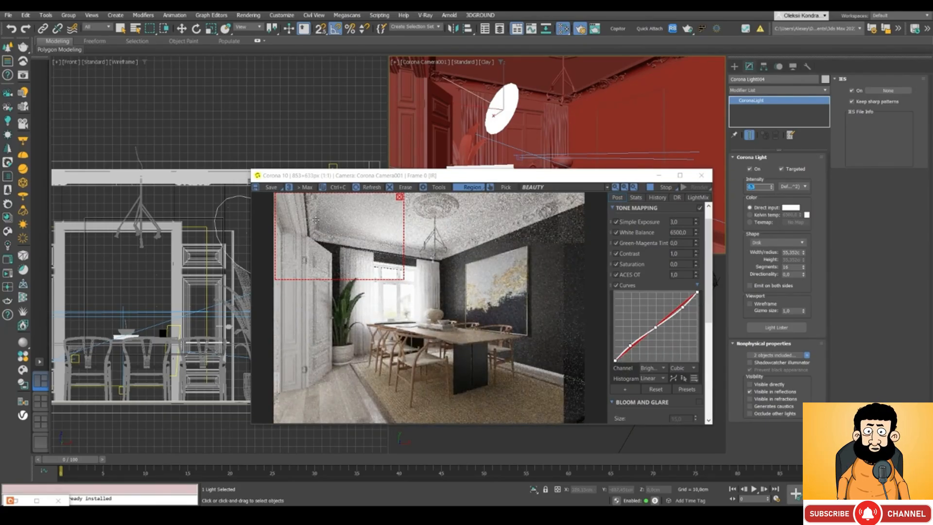
# Step: Check the ceiling corner in the render, clear the render region to render the full frame, and reposition the render window
pyautogui.scroll(1, 291, 217)
pyautogui.scroll(-2, 306, 224)
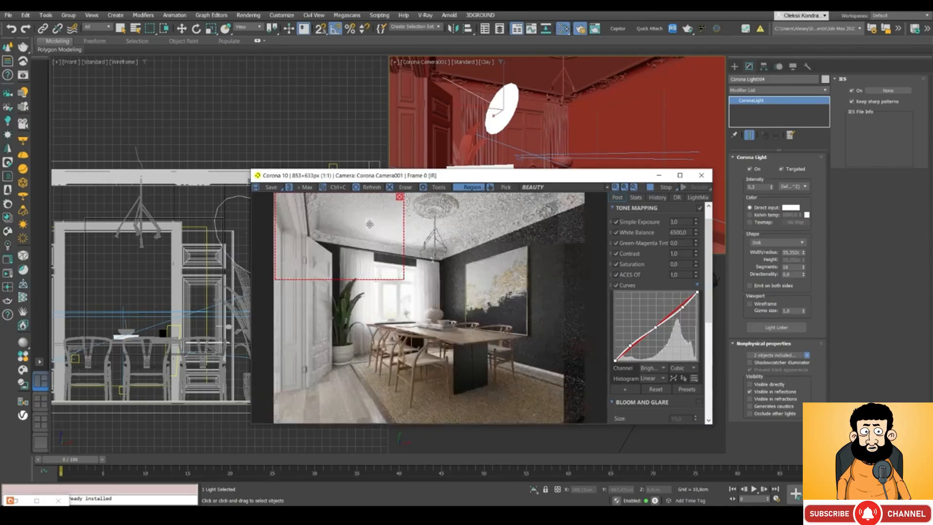
pyautogui.scroll(1, 332, 223)
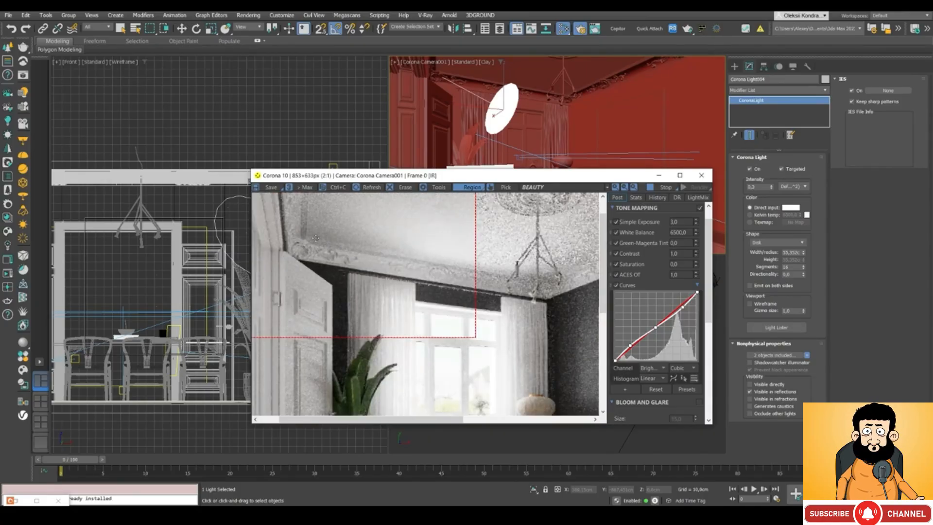
pyautogui.scroll(-1, 330, 236)
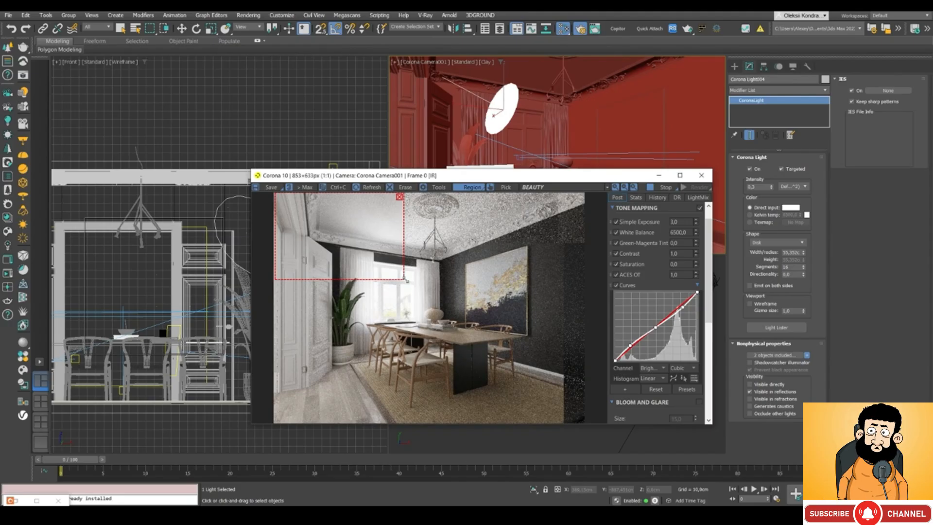
pyautogui.moveTo(406, 280); pyautogui.dragTo(424, 295)
pyautogui.click(416, 196)
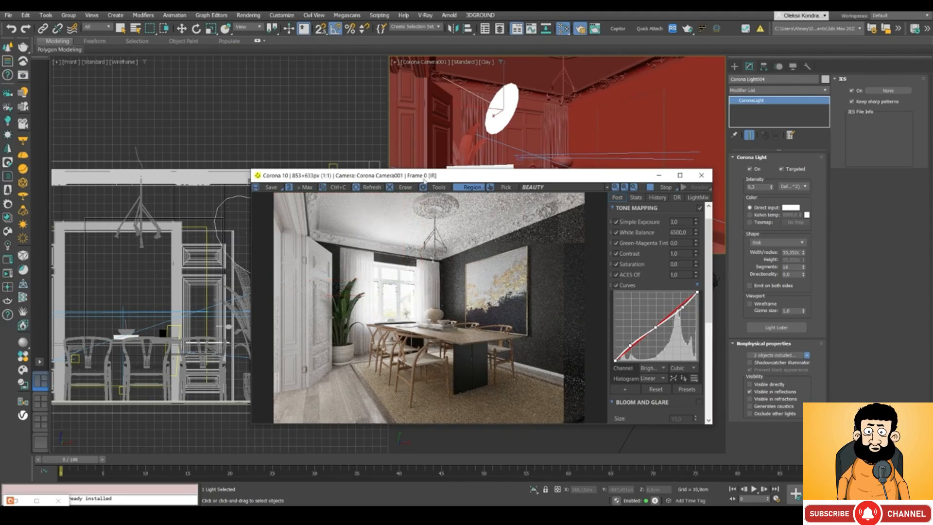
pyautogui.moveTo(424, 176); pyautogui.dragTo(418, 146)
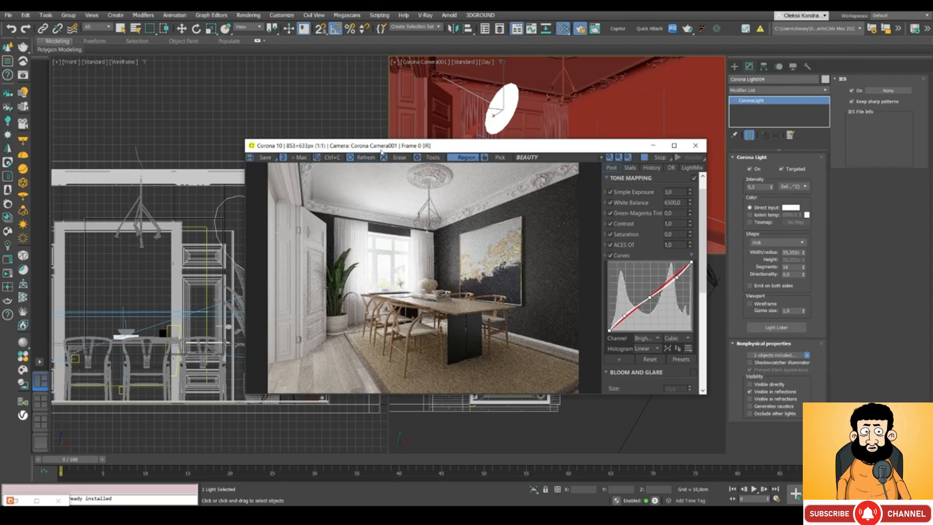
pyautogui.moveTo(383, 146); pyautogui.dragTo(411, 130)
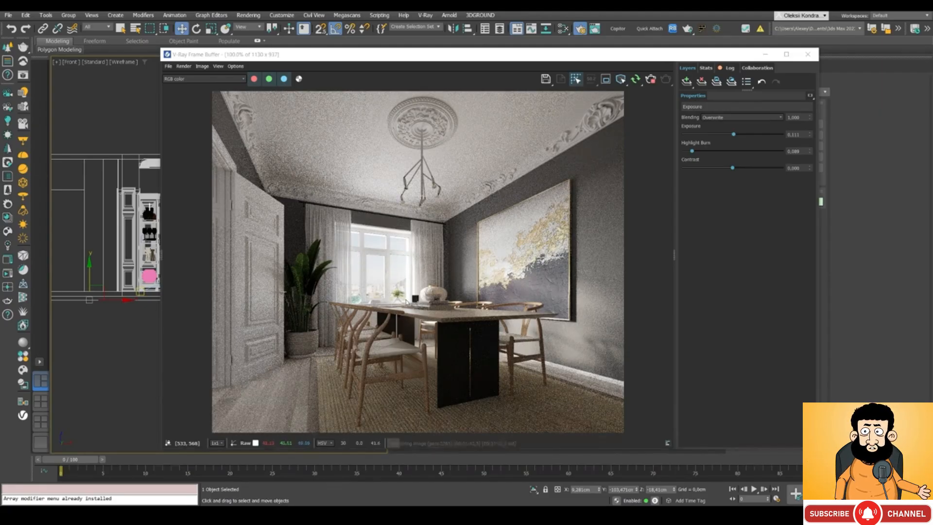
# Step: Examine the V-Ray render of the dining room up close around the plant, the table base and the ceiling corner
pyautogui.moveTo(377, 60); pyautogui.dragTo(416, 53)
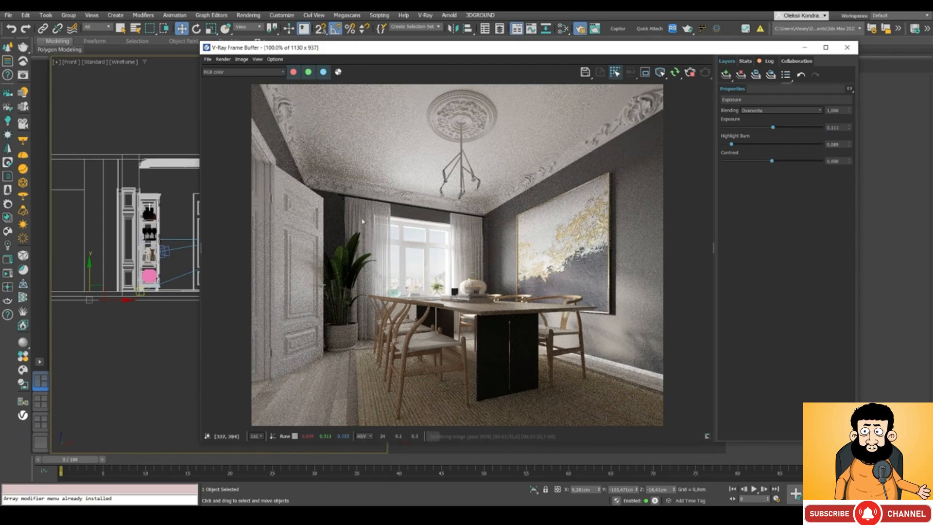
pyautogui.scroll(1, 322, 294)
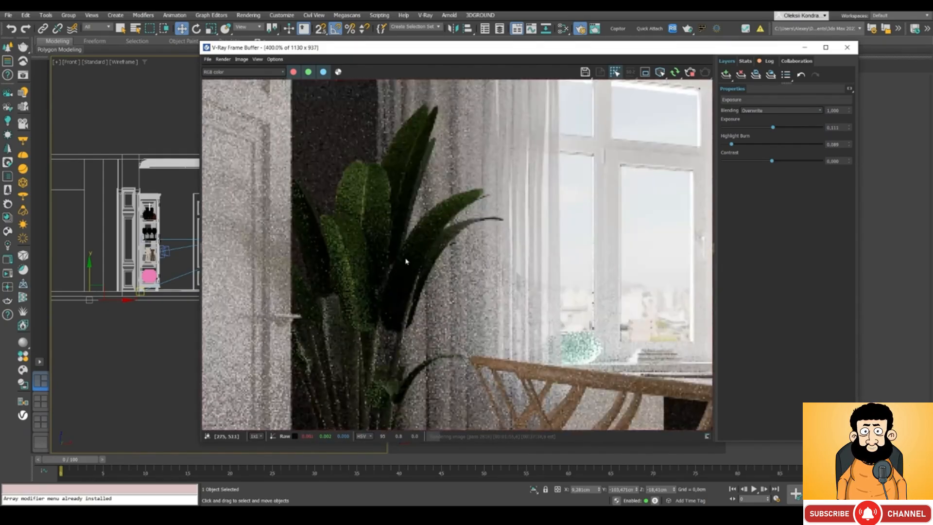
pyautogui.scroll(2, 381, 300)
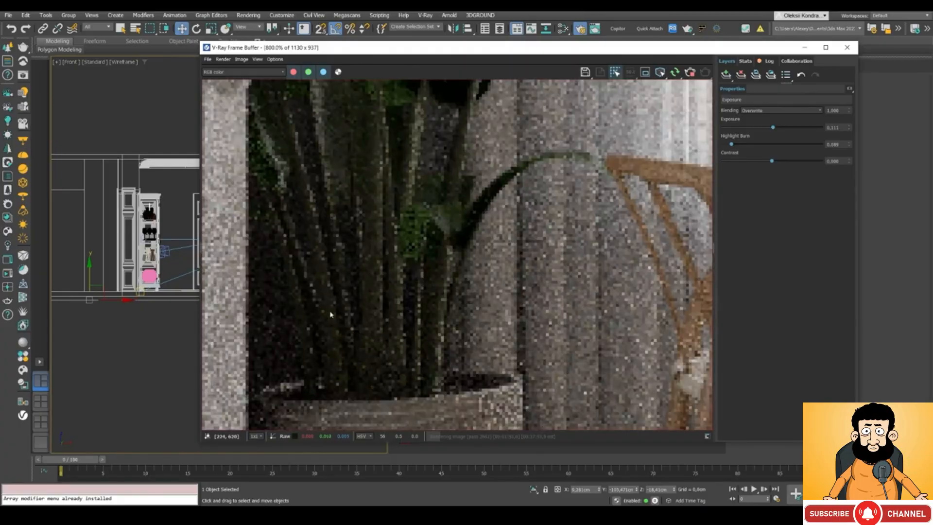
pyautogui.scroll(-2, 398, 299)
pyautogui.scroll(-1, 397, 299)
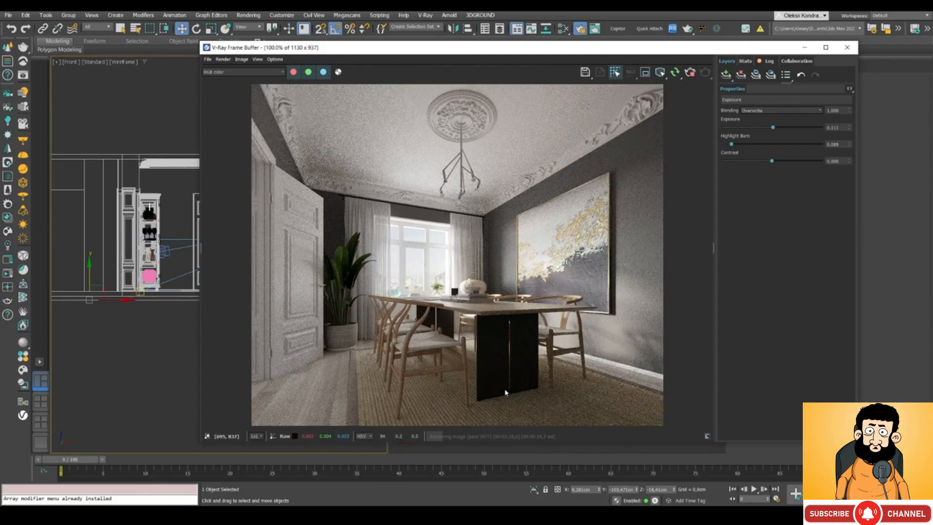
pyautogui.scroll(1, 518, 271)
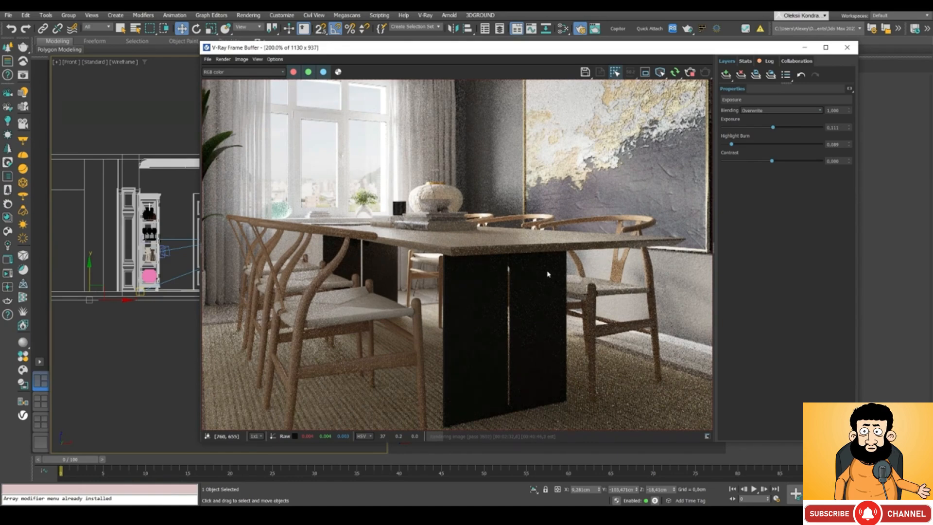
pyautogui.scroll(1, 498, 316)
pyautogui.scroll(-2, 498, 318)
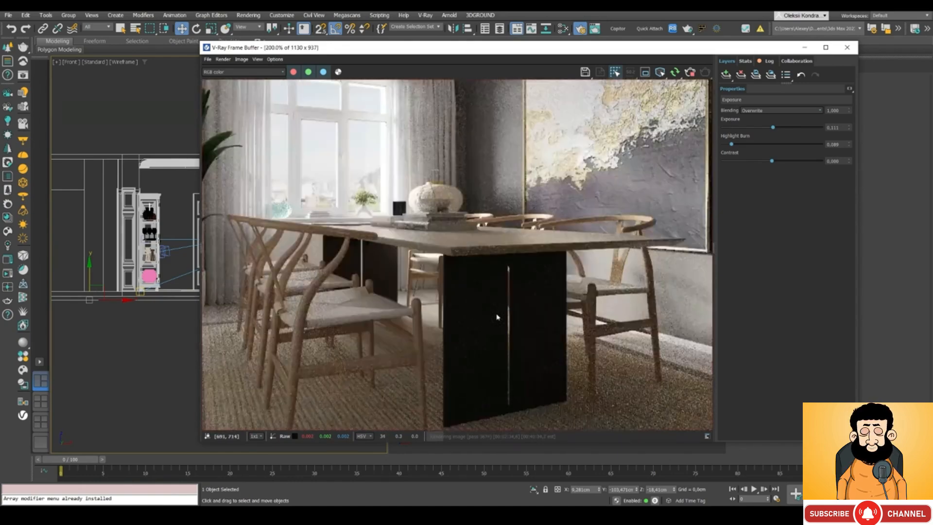
pyautogui.scroll(-1, 505, 348)
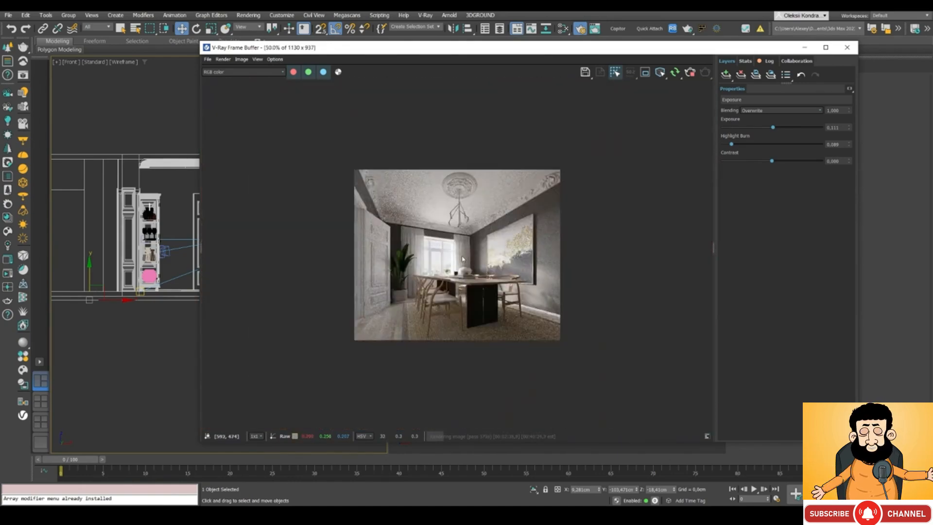
pyautogui.scroll(1, 475, 313)
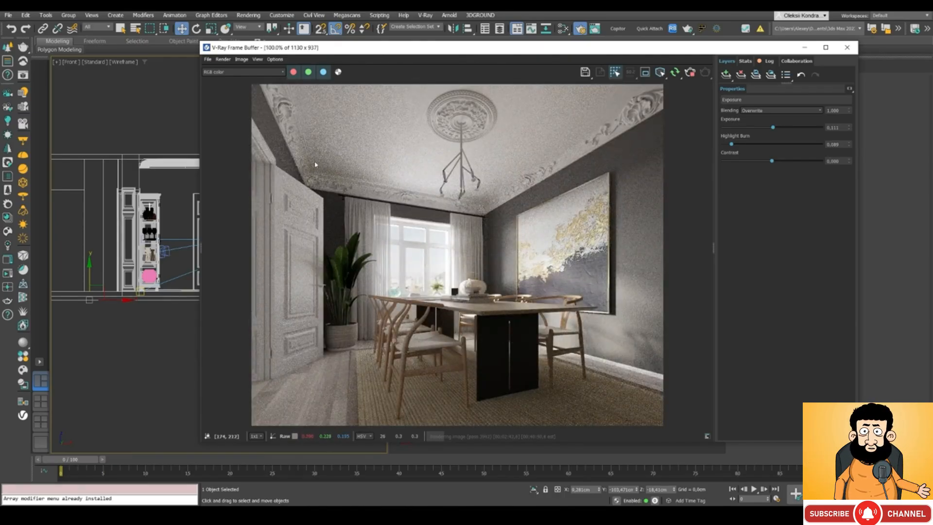
pyautogui.scroll(1, 315, 165)
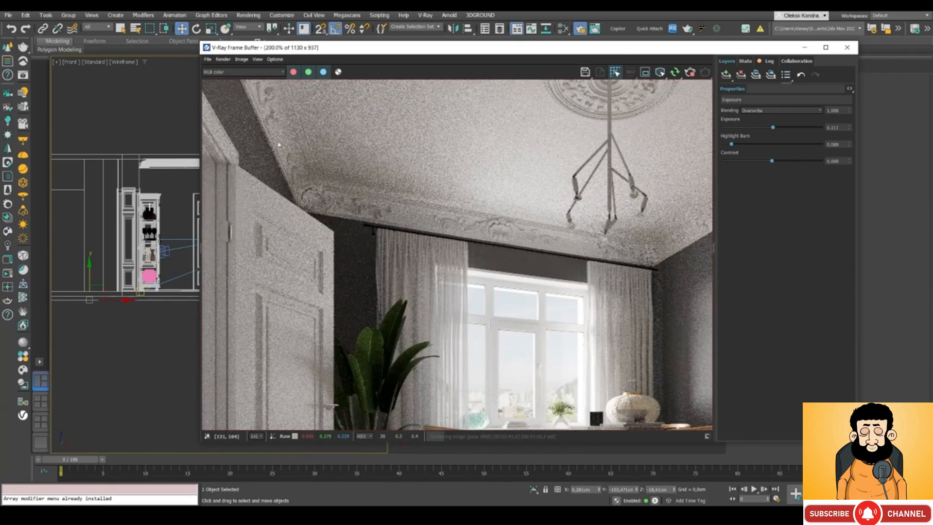
pyautogui.scroll(-1, 323, 168)
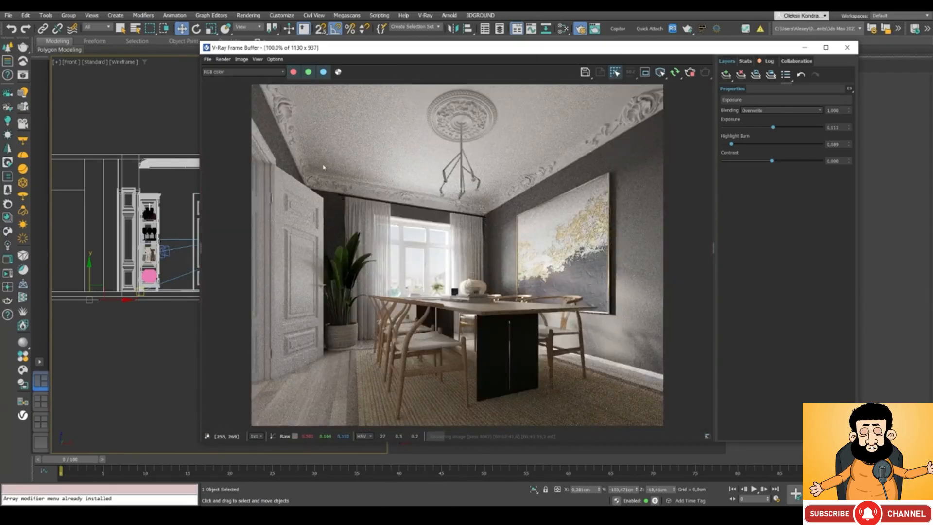
# Step: Move the frame buffer off the viewports and create a plane VRayLight about 63 by 148 cm in the Front view, beside the doorway
pyautogui.moveTo(342, 52); pyautogui.dragTo(397, 87)
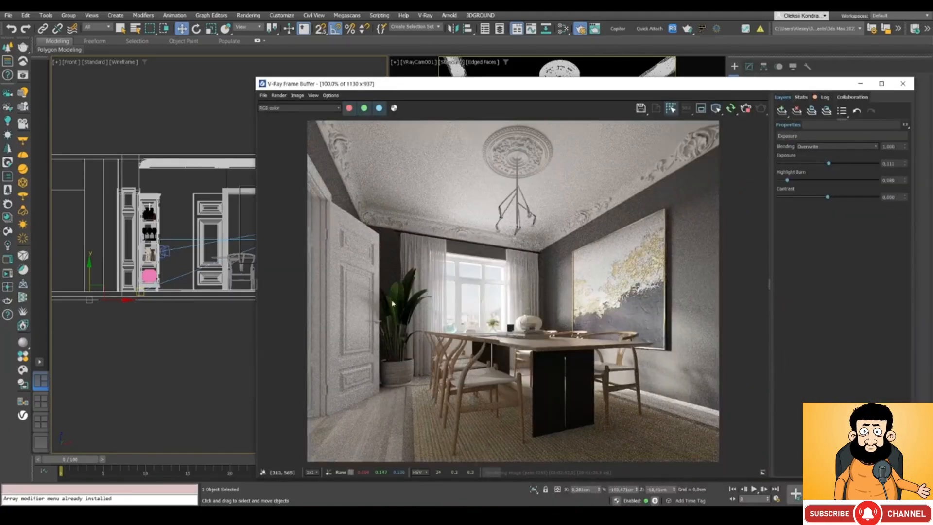
pyautogui.moveTo(485, 86); pyautogui.dragTo(463, 378)
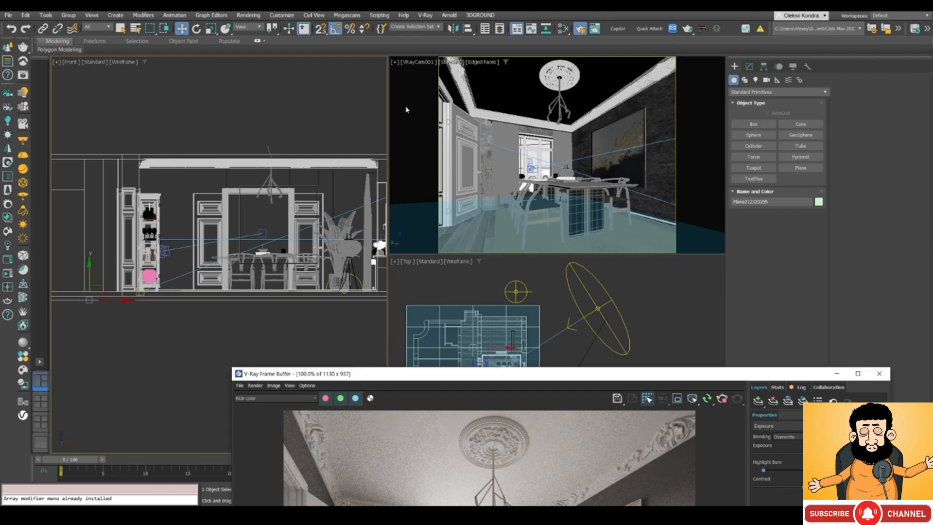
pyautogui.click(754, 79)
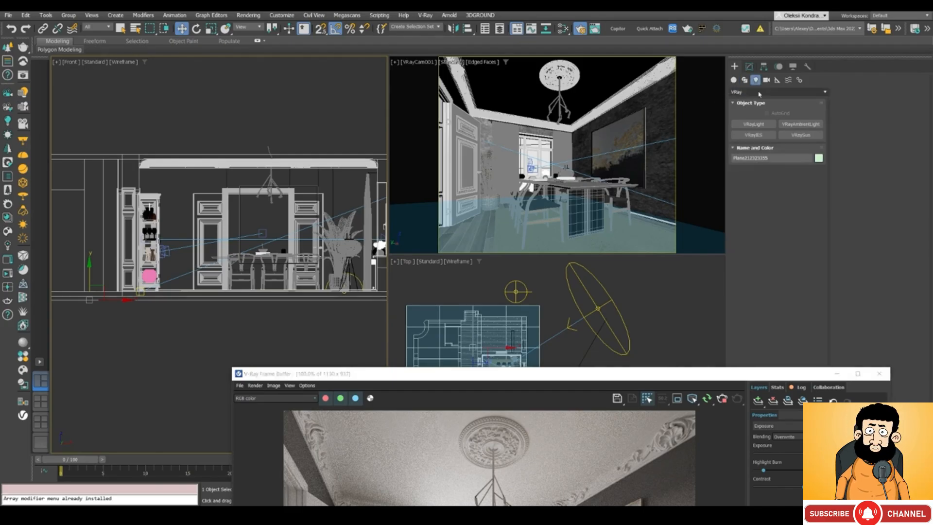
pyautogui.click(753, 124)
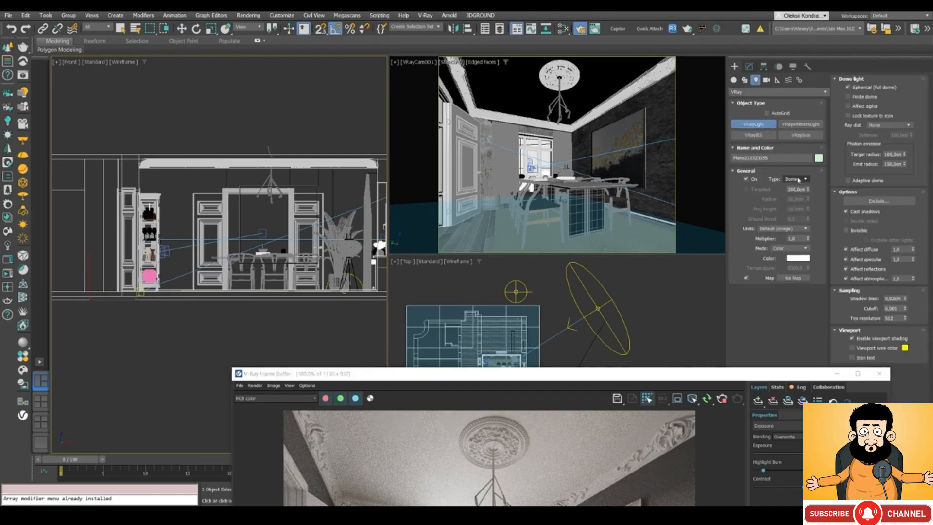
pyautogui.click(798, 180)
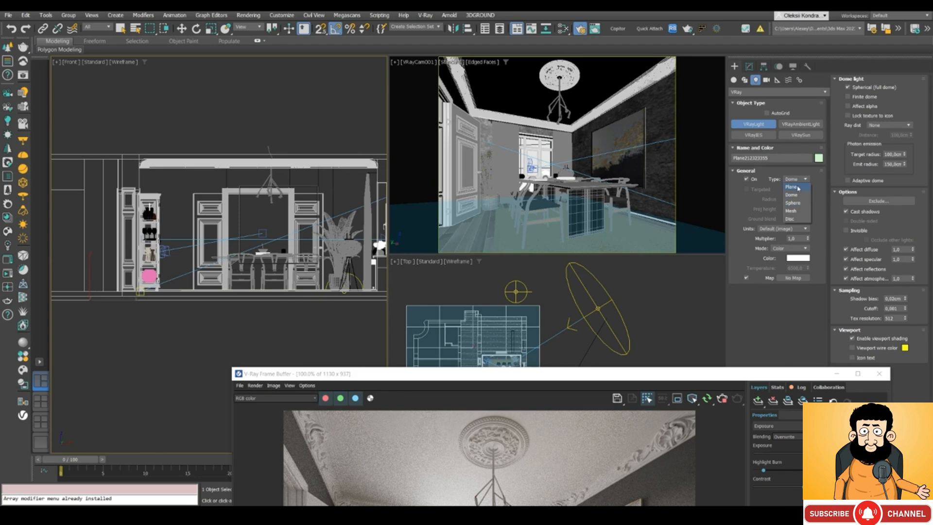
pyautogui.click(791, 187)
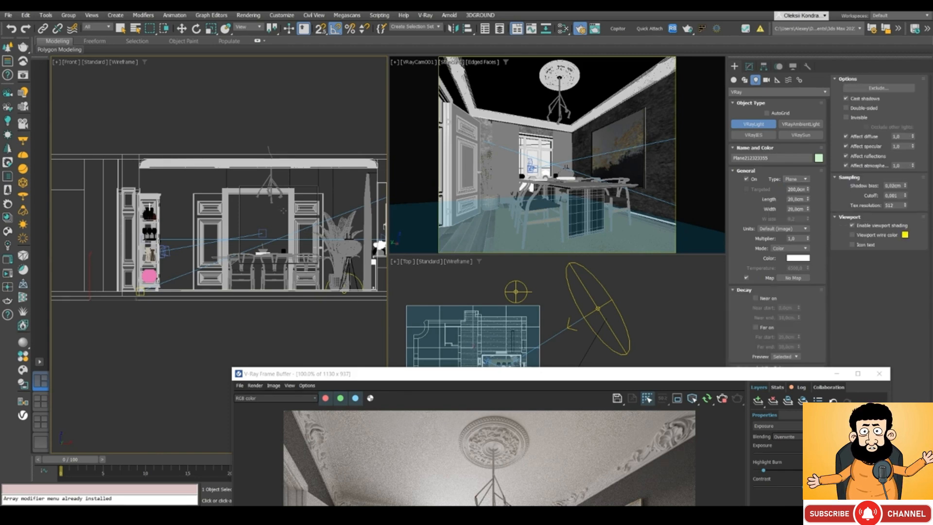
pyautogui.moveTo(294, 215); pyautogui.dragTo(321, 262)
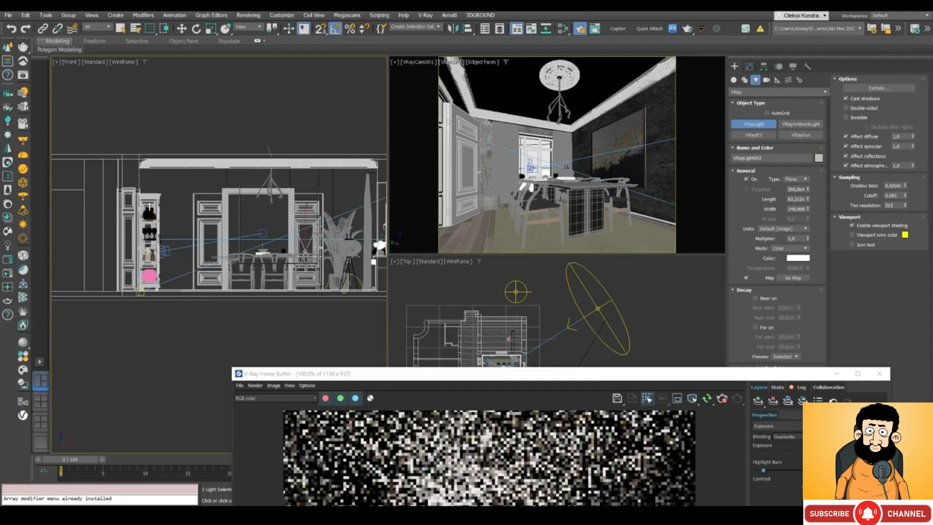
pyautogui.press('w')
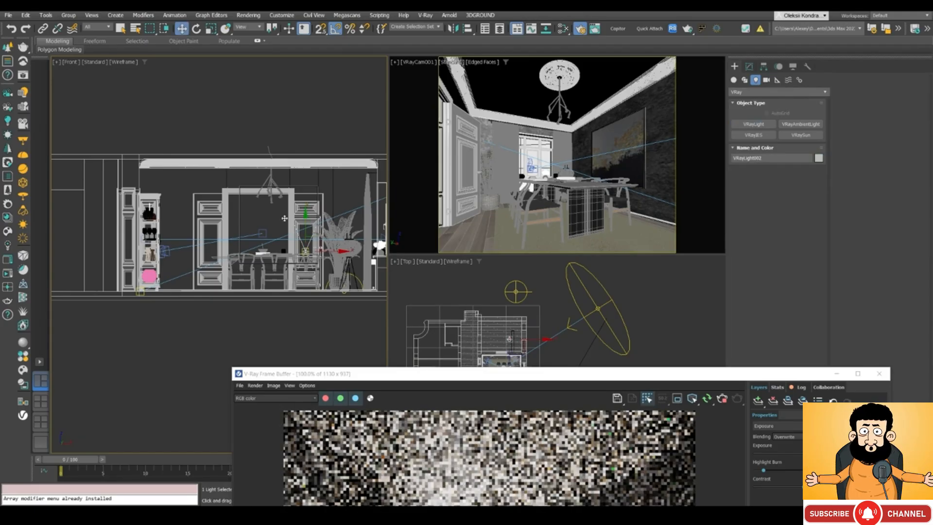
# Step: In the Top view, move the plane light into the dining room, between the double doors and the row of chairs
pyautogui.press('t')
pyautogui.scroll(5, 302, 269)
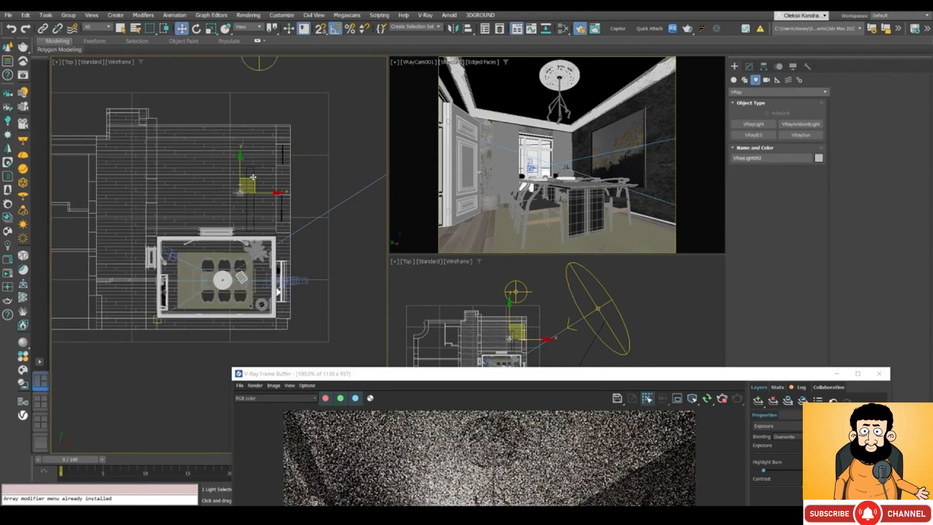
pyautogui.moveTo(243, 188); pyautogui.dragTo(226, 261)
pyautogui.scroll(4, 236, 249)
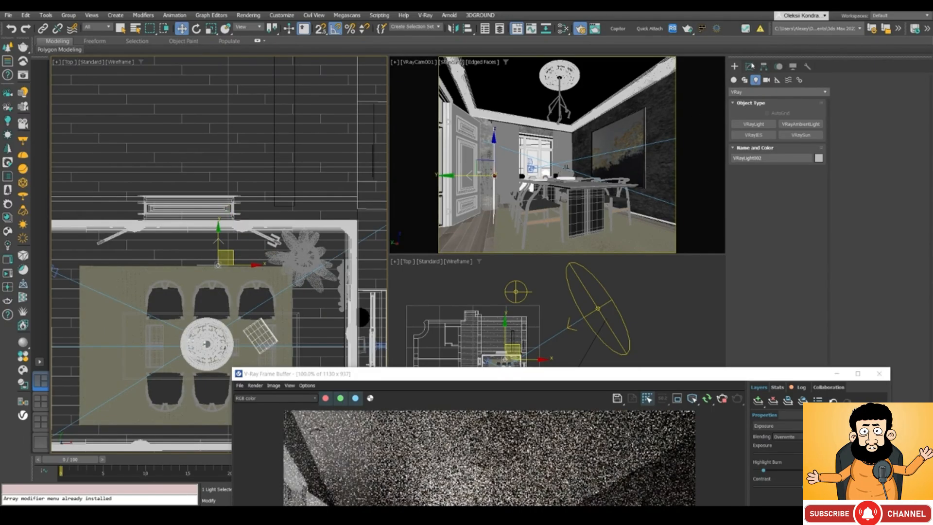
# Step: Make the plane light targeted and move its target onto the potted plant in the room's corner
pyautogui.click(748, 66)
pyautogui.click(754, 177)
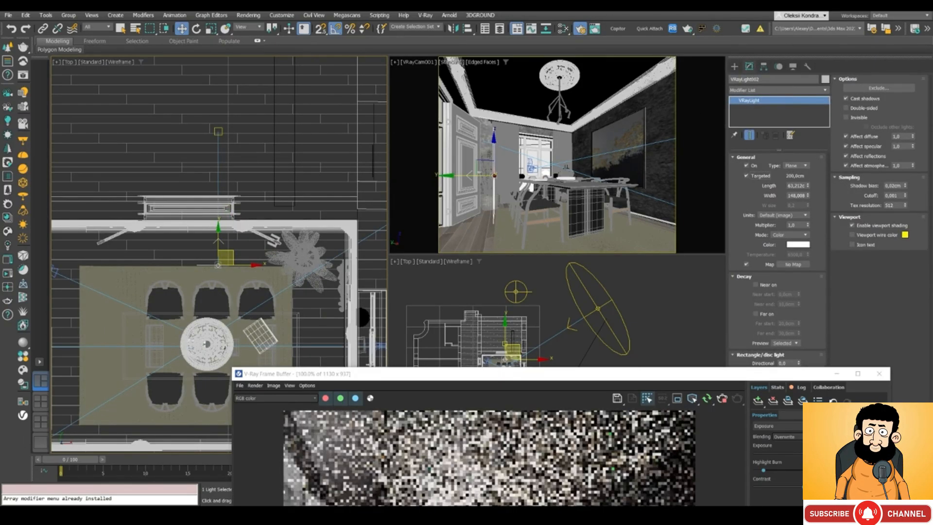
pyautogui.click(215, 136)
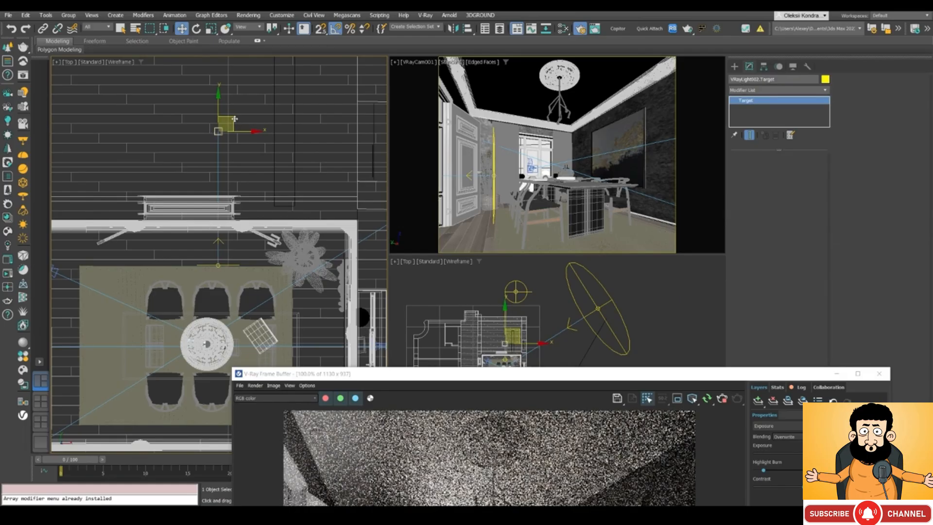
pyautogui.moveTo(215, 136); pyautogui.dragTo(320, 267)
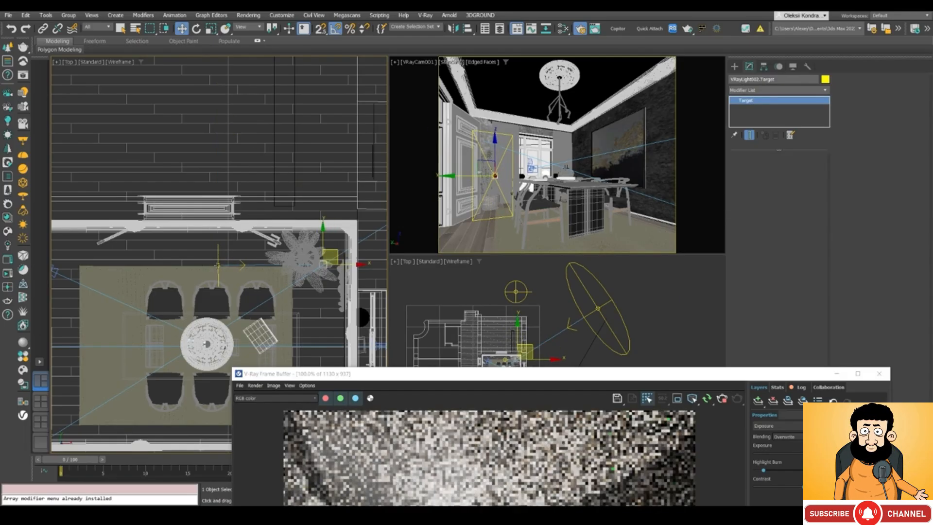
# Step: Move the plane light slightly toward the doors in the Top view and fine-tune its position in the Front view
pyautogui.click(216, 266)
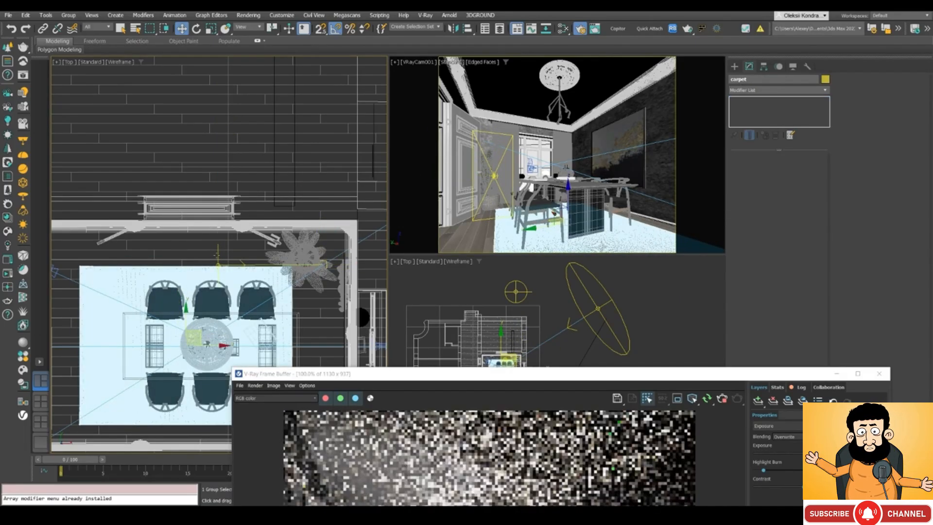
pyautogui.click(217, 245)
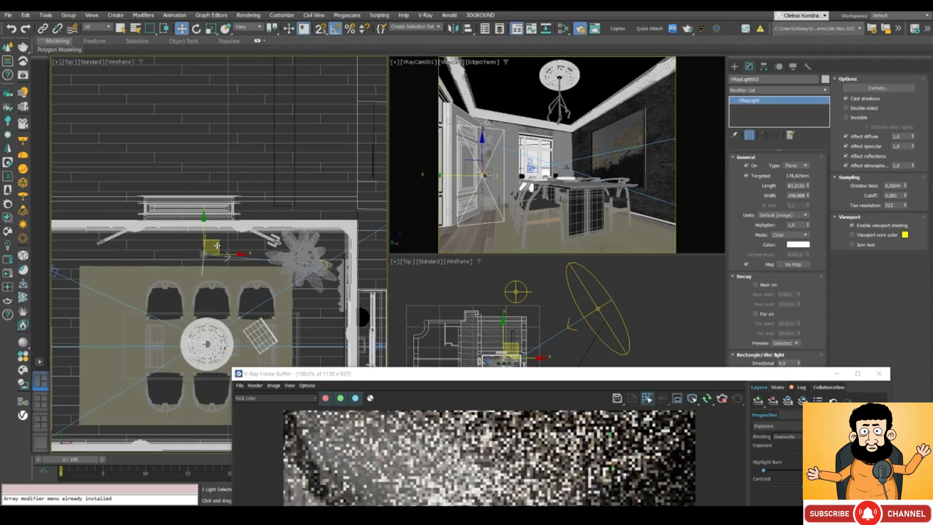
pyautogui.press('f')
pyautogui.scroll(3, 270, 237)
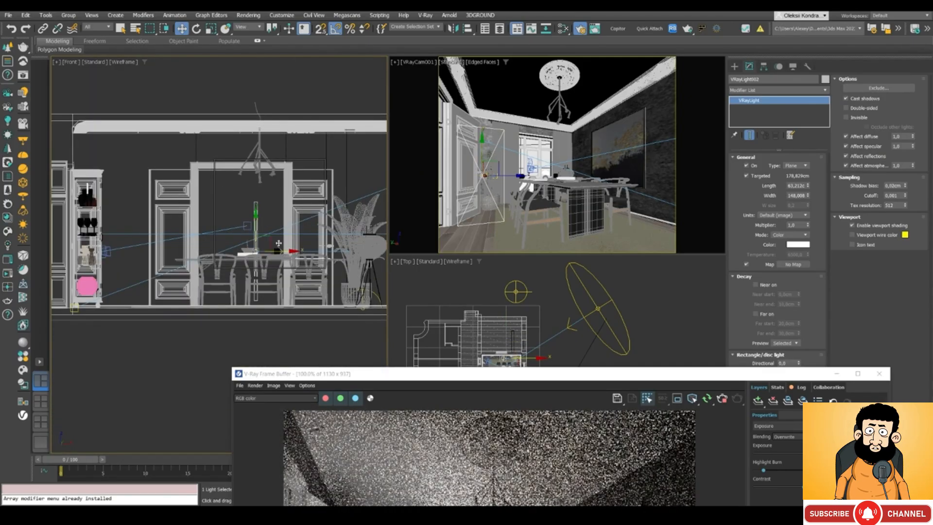
pyautogui.moveTo(271, 237); pyautogui.dragTo(265, 237)
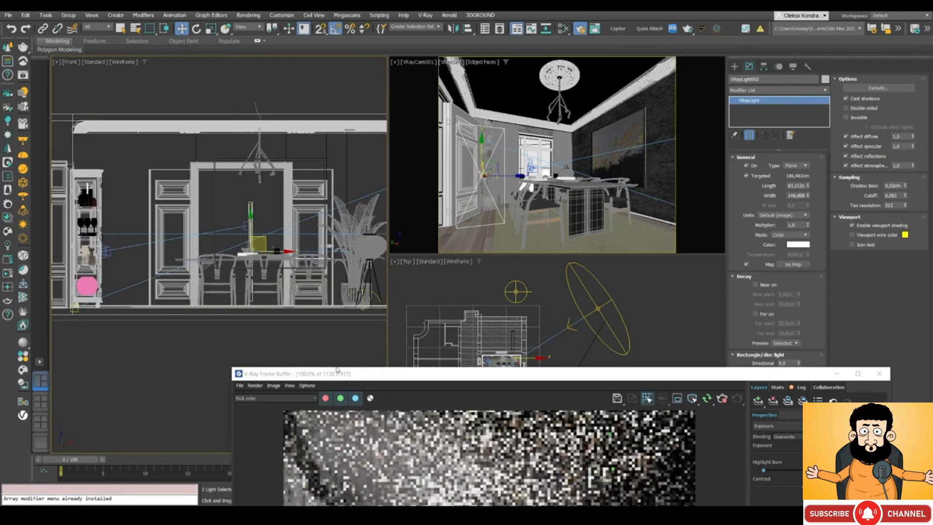
# Step: Bring the frame buffer up beside the light's parameters and make the plane light invisible in the render
pyautogui.moveTo(337, 369); pyautogui.dragTo(250, 74)
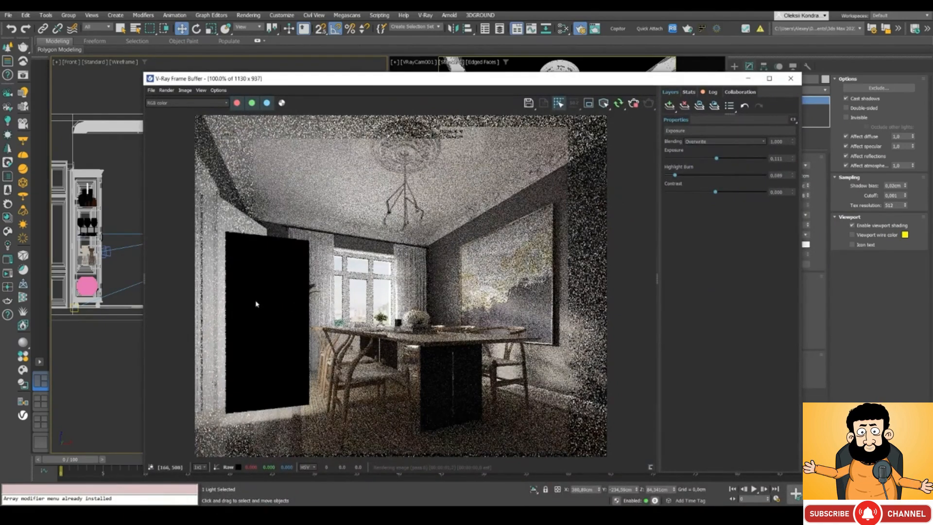
pyautogui.moveTo(395, 83); pyautogui.dragTo(299, 81)
pyautogui.click(849, 118)
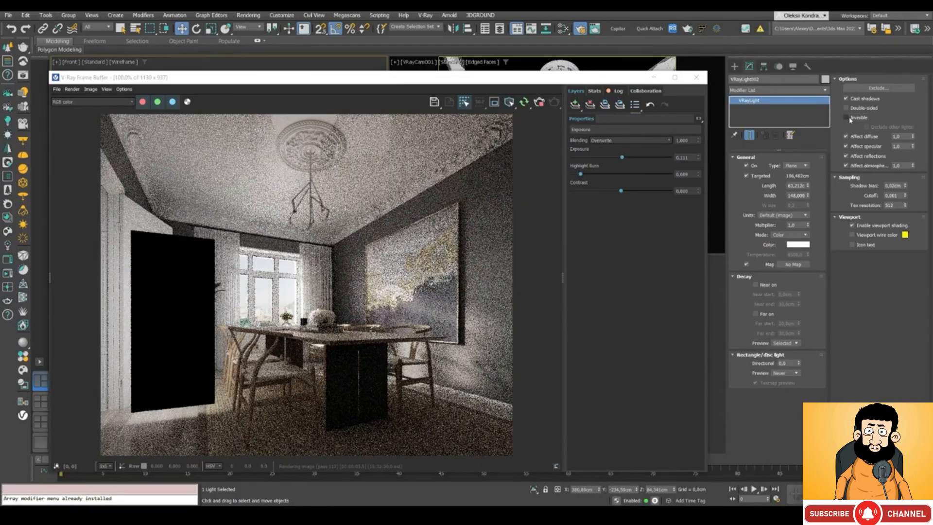
pyautogui.moveTo(228, 80); pyautogui.dragTo(291, 76)
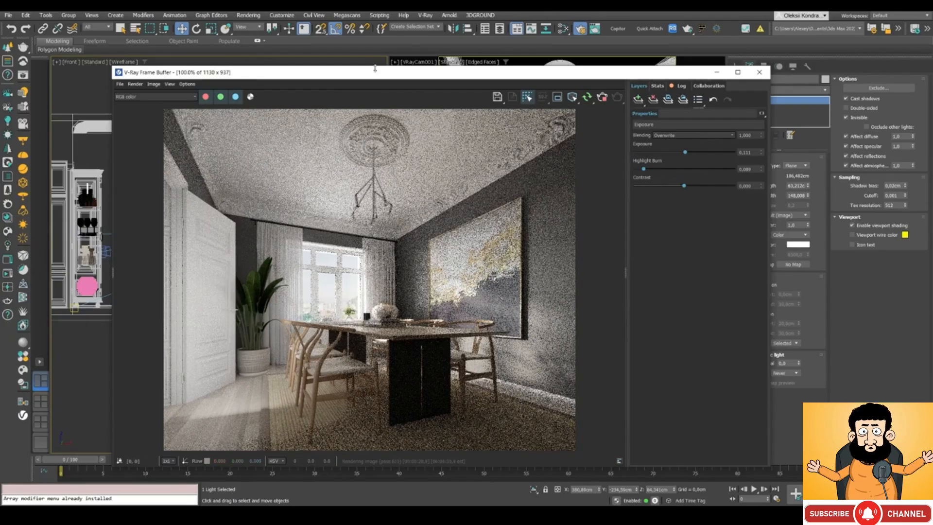
# Step: Clear the frame buffer off the viewports, select the potted plant group and copy its object name
pyautogui.moveTo(370, 73); pyautogui.dragTo(285, 406)
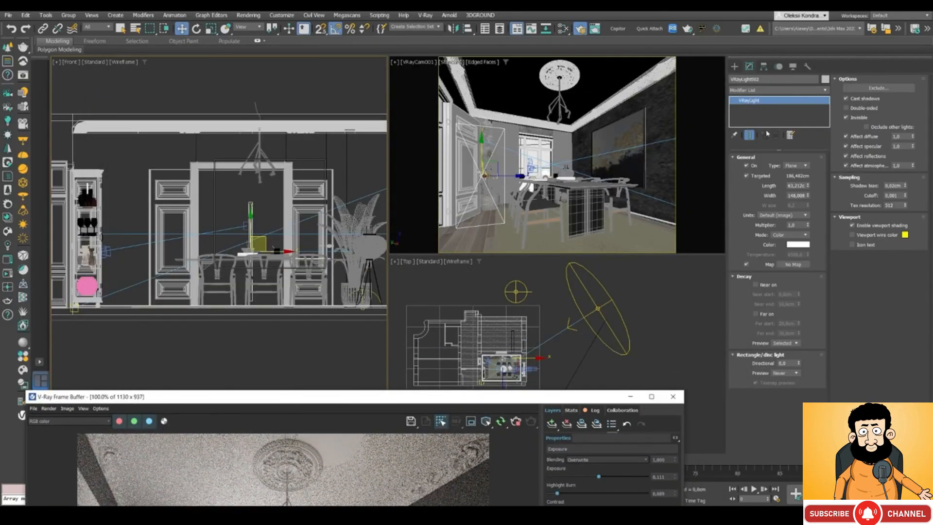
pyautogui.click(350, 225)
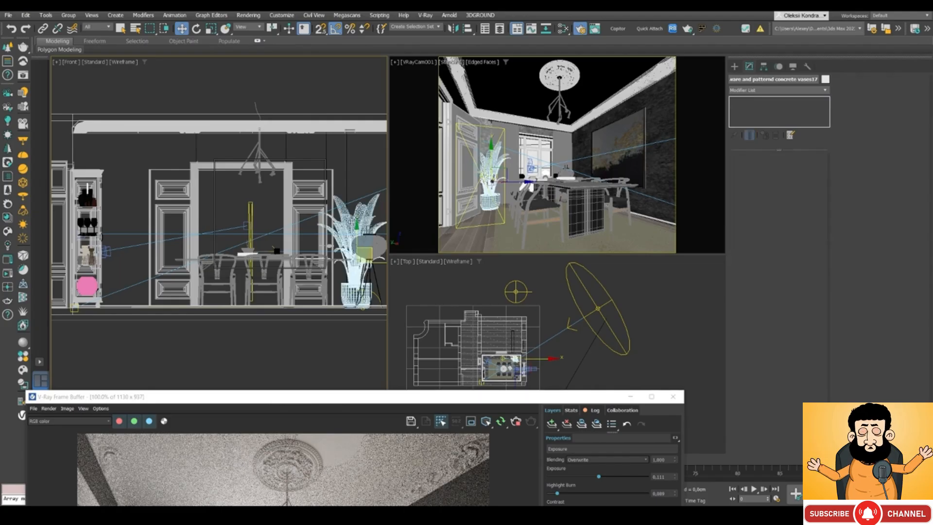
pyautogui.moveTo(738, 79); pyautogui.dragTo(858, 76)
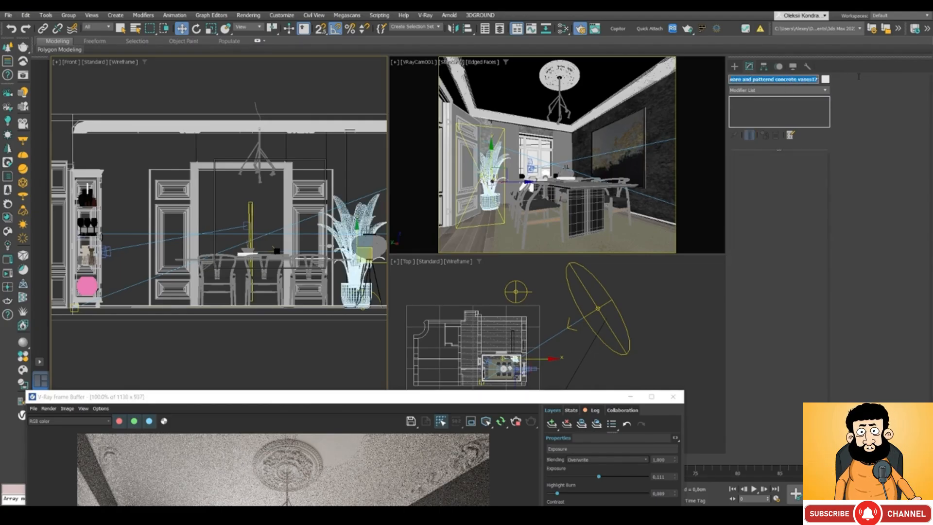
pyautogui.rightClick(791, 79)
pyautogui.click(804, 108)
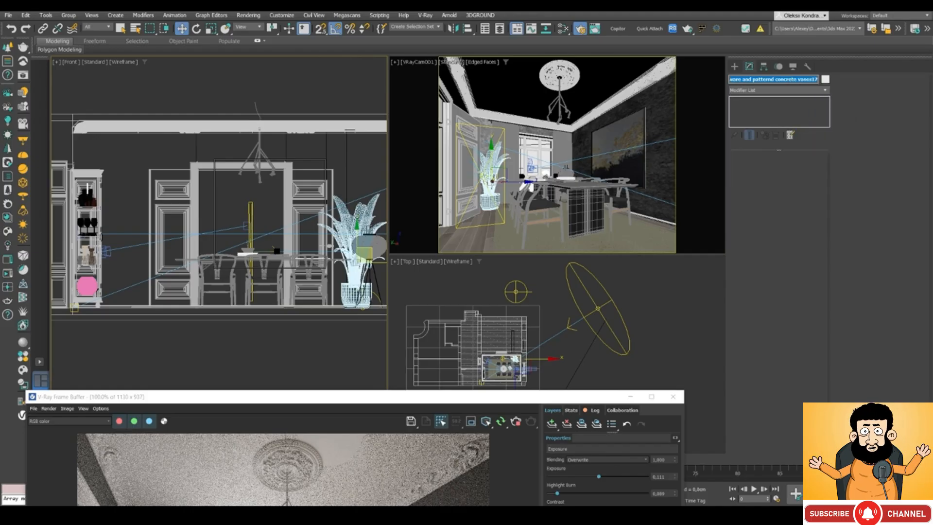
# Step: Restrict the plane light to the indoor plant group by adding it to the light's object list in Include mode
pyautogui.click(255, 223)
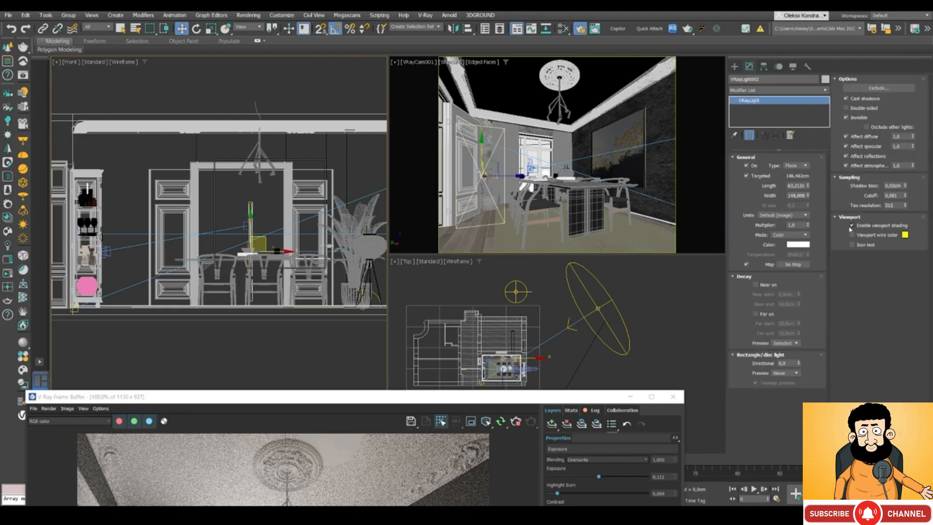
pyautogui.click(864, 89)
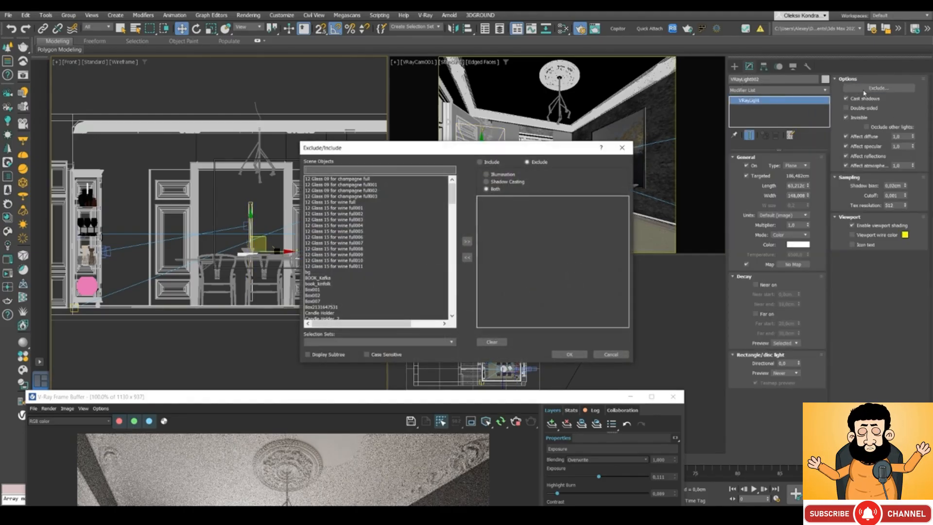
pyautogui.hotkey('ctrl', 'v')
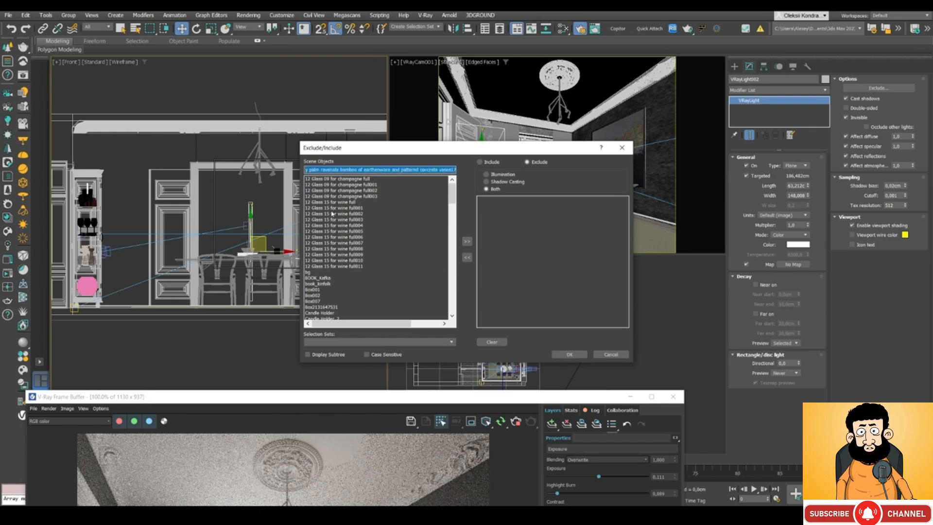
pyautogui.moveTo(451, 194)
pyautogui.mouseDown()
pyautogui.moveTo(452, 302)
pyautogui.moveTo(451, 207)
pyautogui.mouseUp()
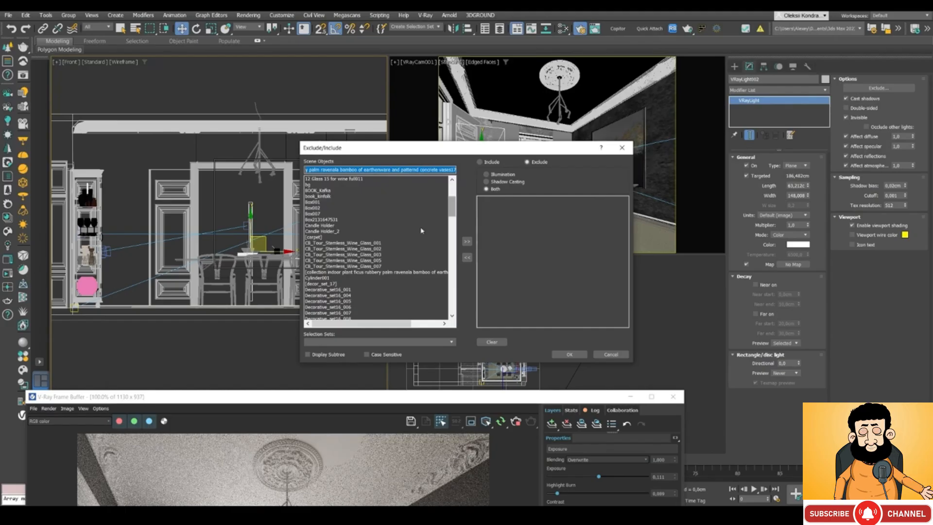
pyautogui.click(371, 272)
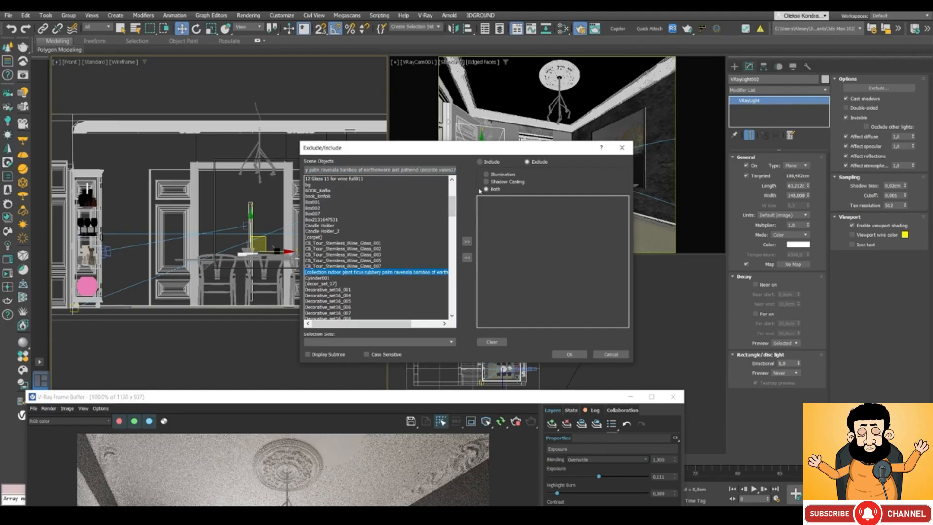
pyautogui.click(466, 242)
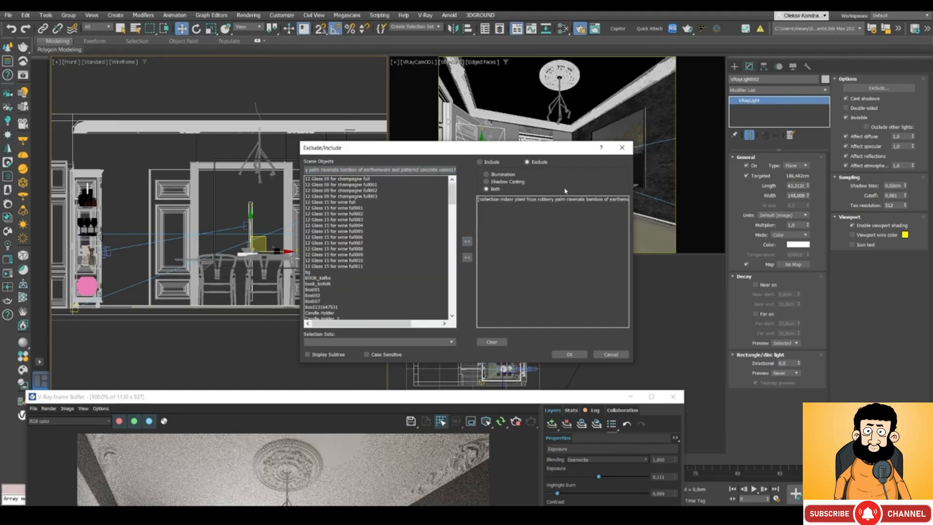
pyautogui.click(487, 163)
pyautogui.click(569, 354)
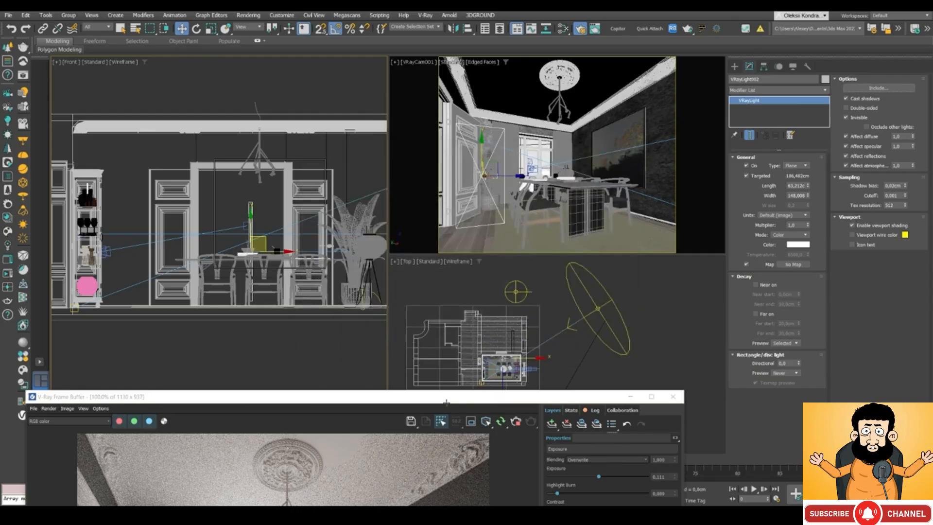
# Step: Draw a render region around the potted plant and reposition the frame buffer clear of the light's parameters
pyautogui.moveTo(446, 402); pyautogui.dragTo(449, 324)
pyautogui.moveTo(568, 157); pyautogui.dragTo(642, 76)
pyautogui.click(738, 103)
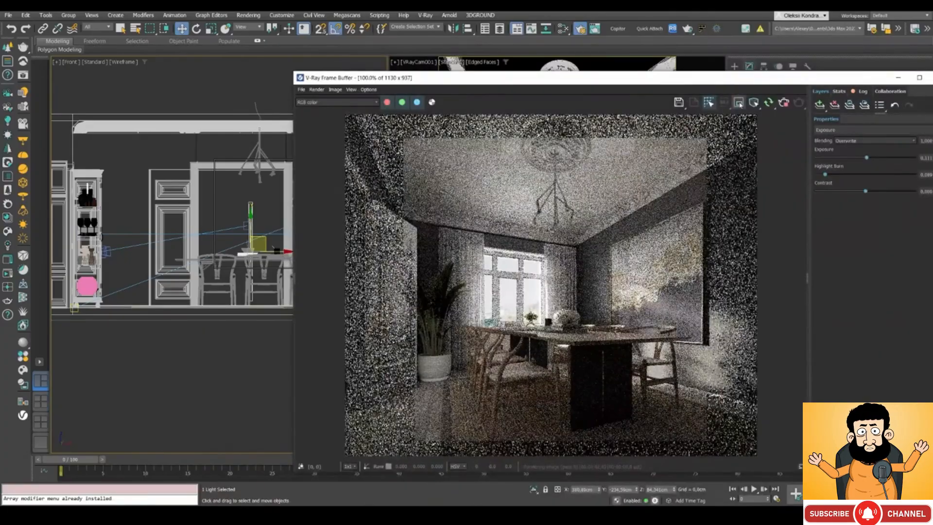
pyautogui.moveTo(426, 396); pyautogui.dragTo(482, 424)
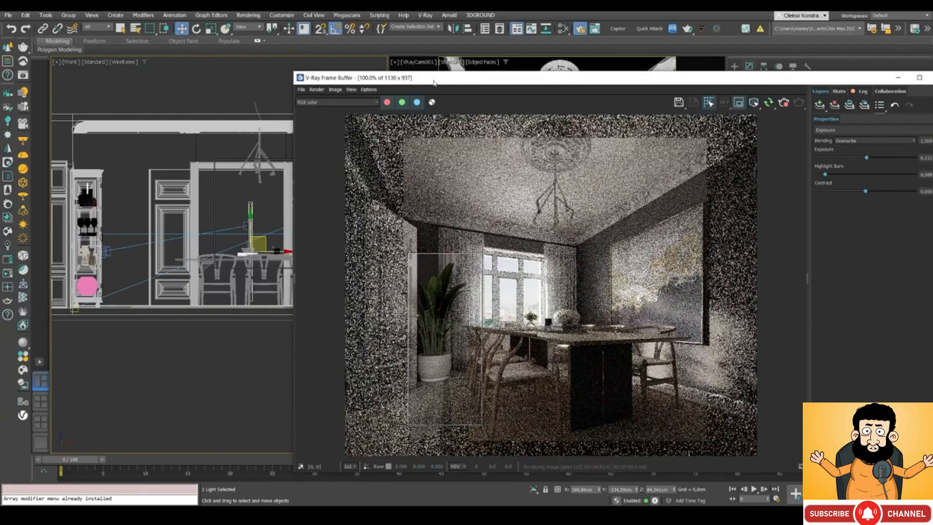
pyautogui.moveTo(429, 81); pyautogui.dragTo(192, 75)
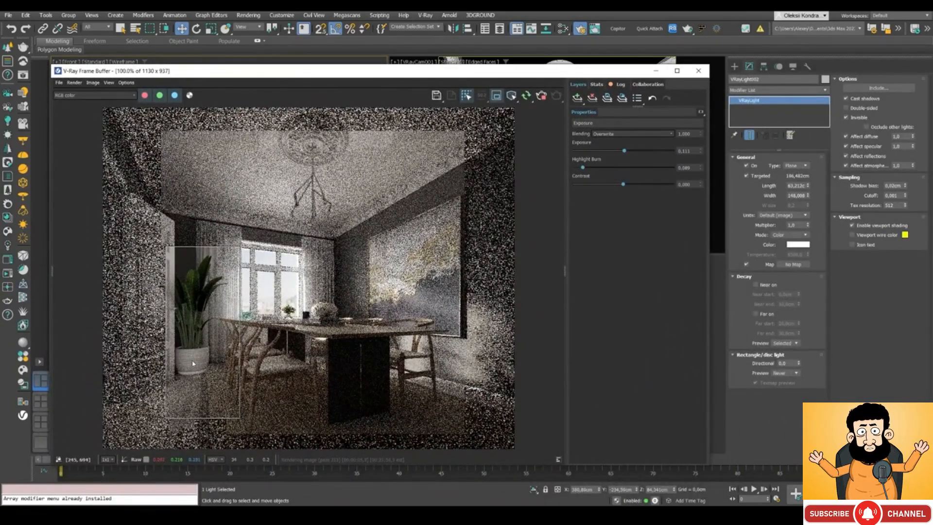
# Step: Try the plane light's multiplier at 3 and at 1, checking the plant in the render region
pyautogui.click(792, 225)
pyautogui.write('3')
pyautogui.press('Return')
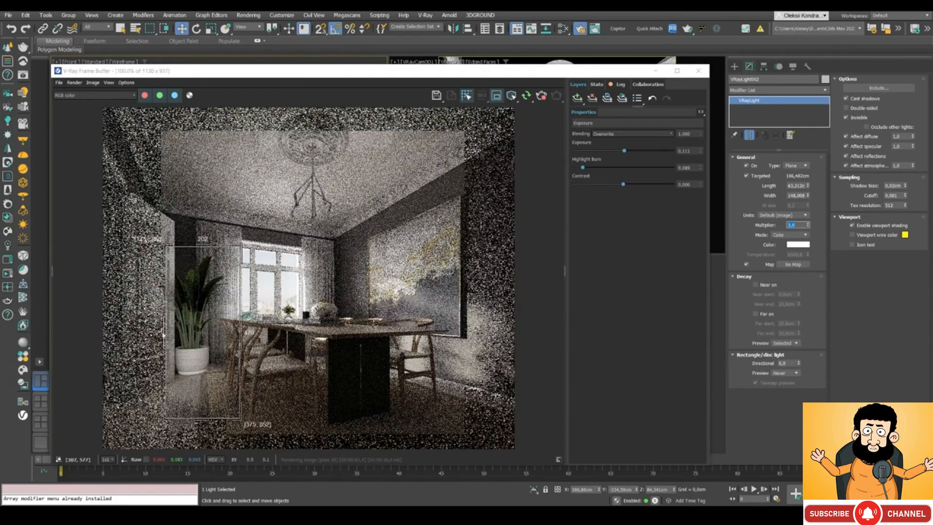
pyautogui.write('1')
pyautogui.press('Return')
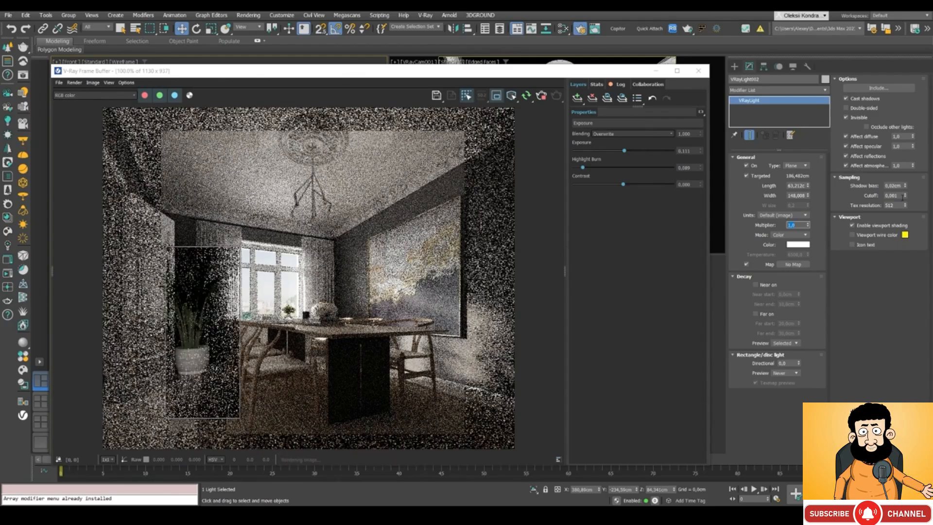
# Step: Set the plane light's multiplier to 0.5
pyautogui.write('0,')
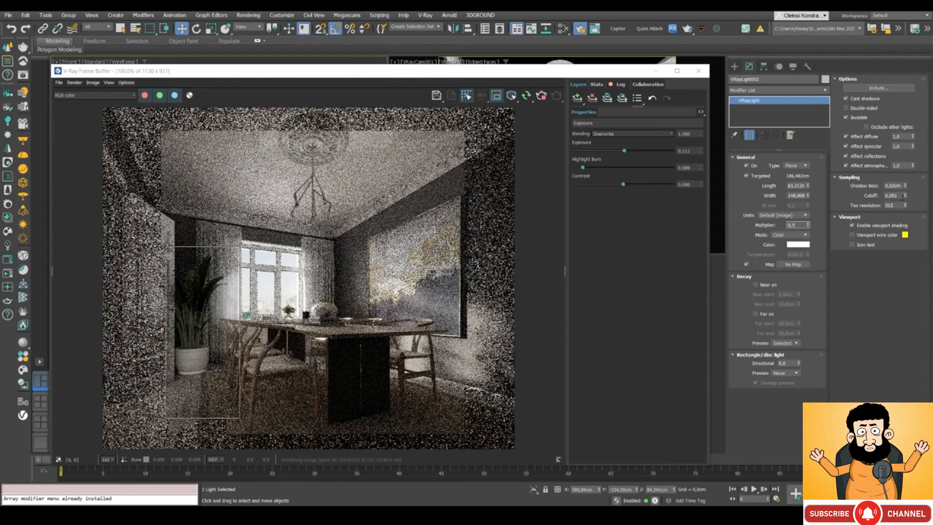
pyautogui.write('5')
pyautogui.press('Return')
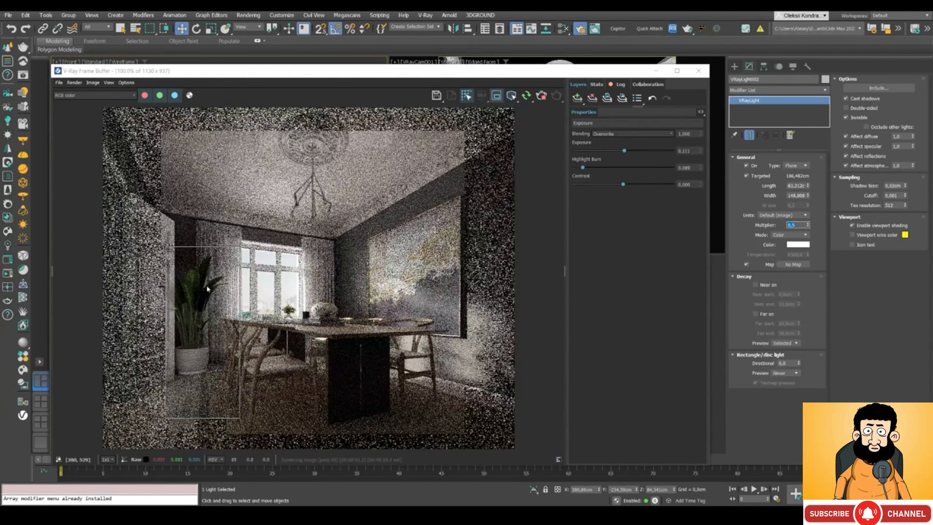
# Step: Compare the plant up close with the light's Affect specular and Affect diffuse options each switched off and on again
pyautogui.scroll(1, 207, 289)
pyautogui.scroll(1, 202, 312)
pyautogui.scroll(-1, 194, 340)
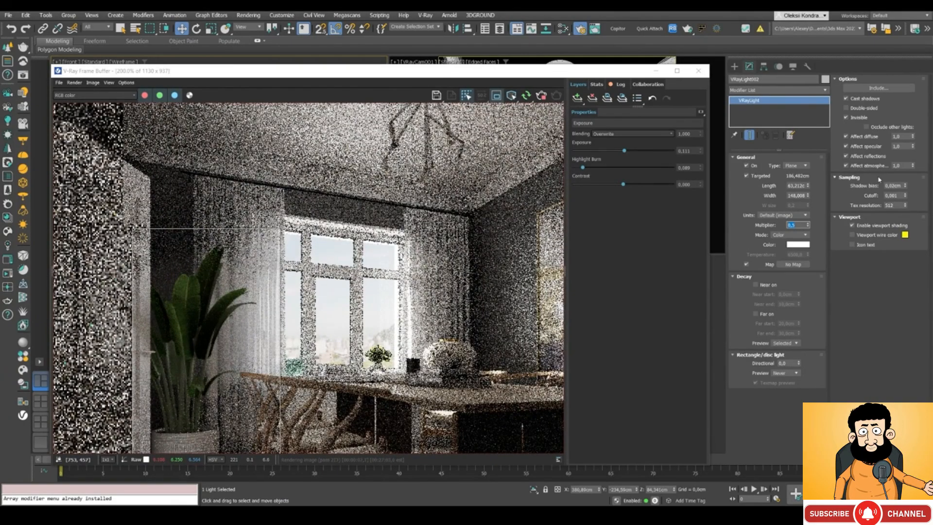
pyautogui.click(856, 149)
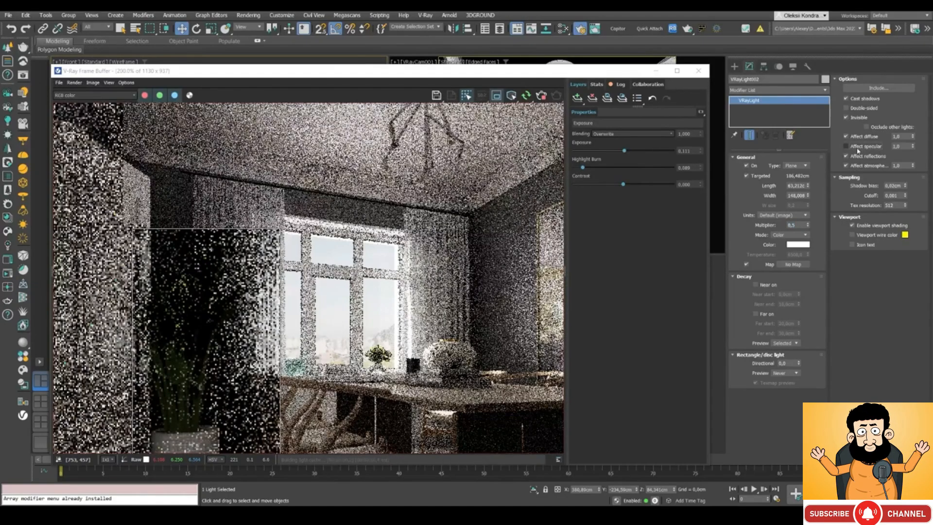
pyautogui.click(856, 149)
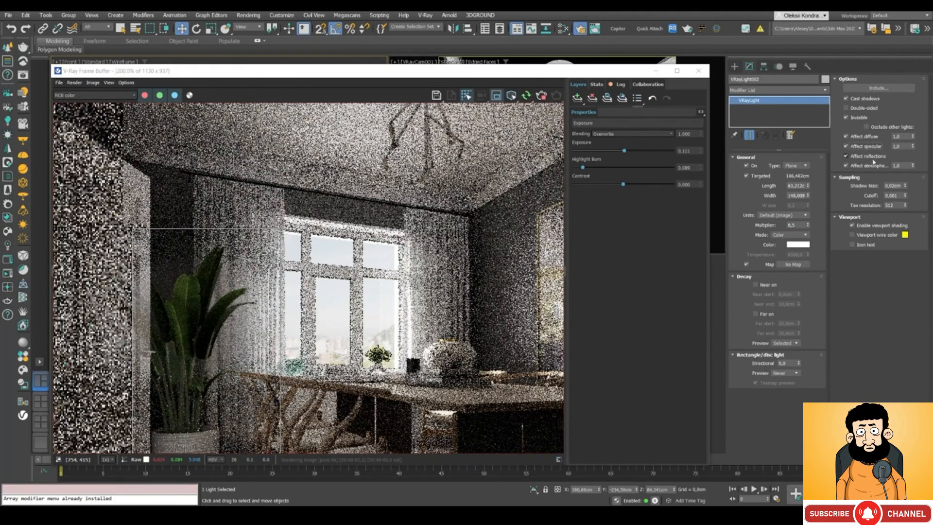
pyautogui.click(863, 138)
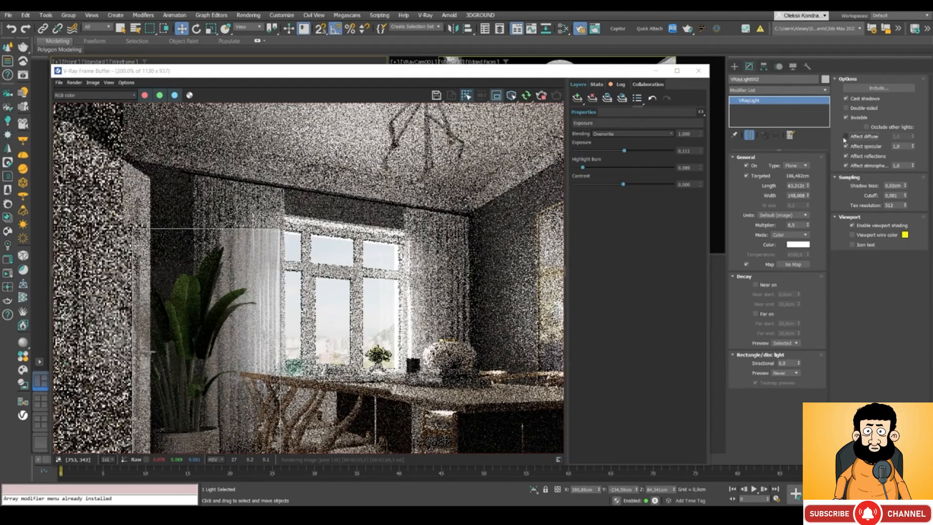
pyautogui.click(845, 138)
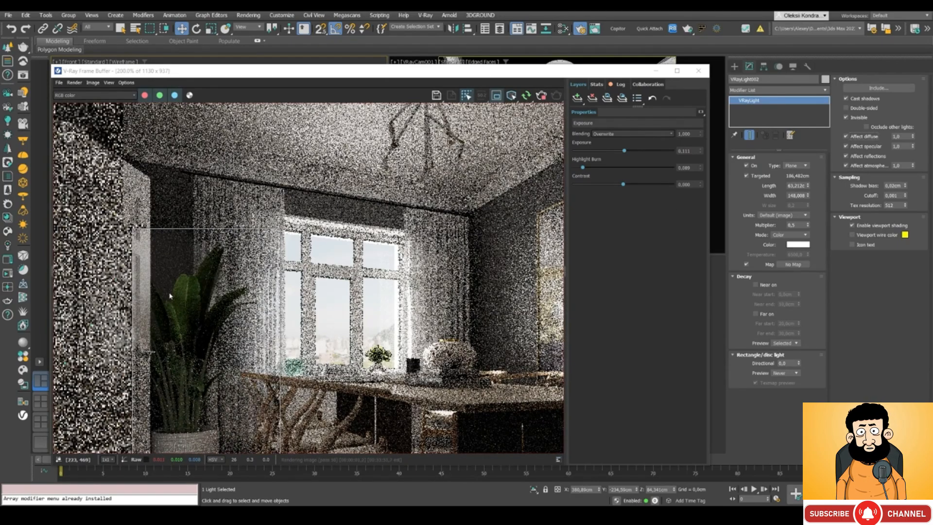
# Step: Try a Directional value of 0.3 on the plane light, check the potted plant up close in the render, and return the value to 0
pyautogui.scroll(-2, 170, 296)
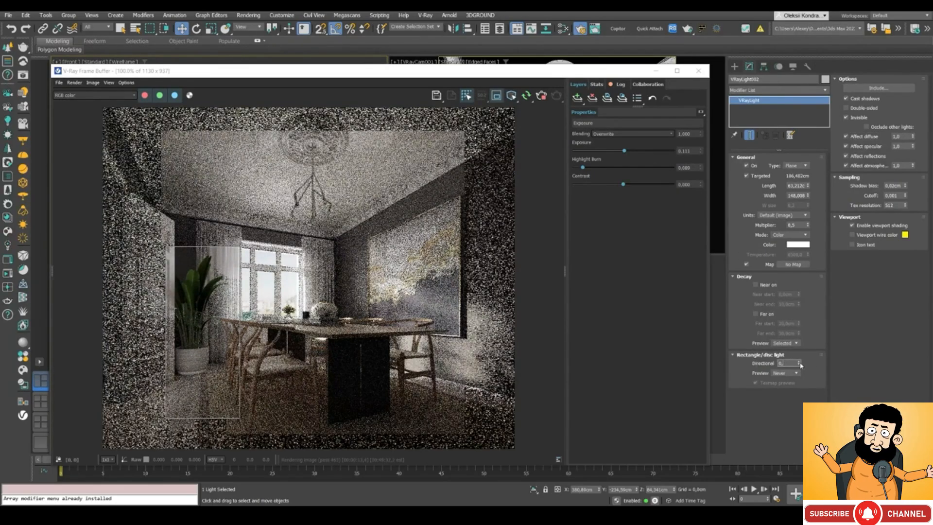
pyautogui.click(223, 320)
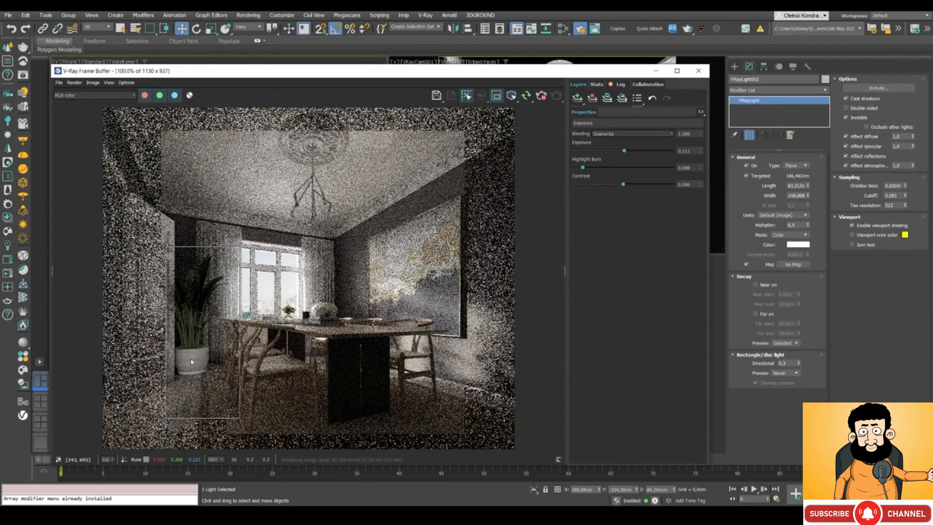
pyautogui.scroll(2, 223, 321)
pyautogui.scroll(2, 199, 200)
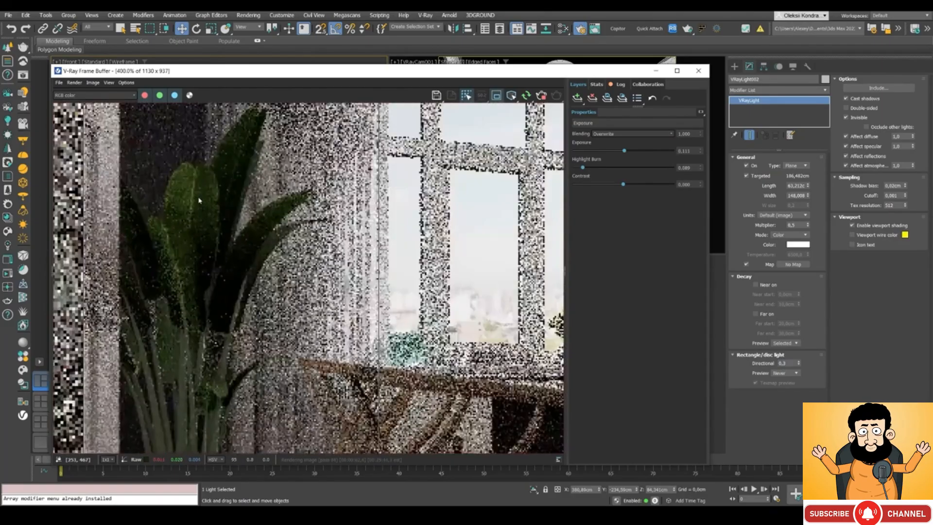
pyautogui.scroll(-2, 199, 200)
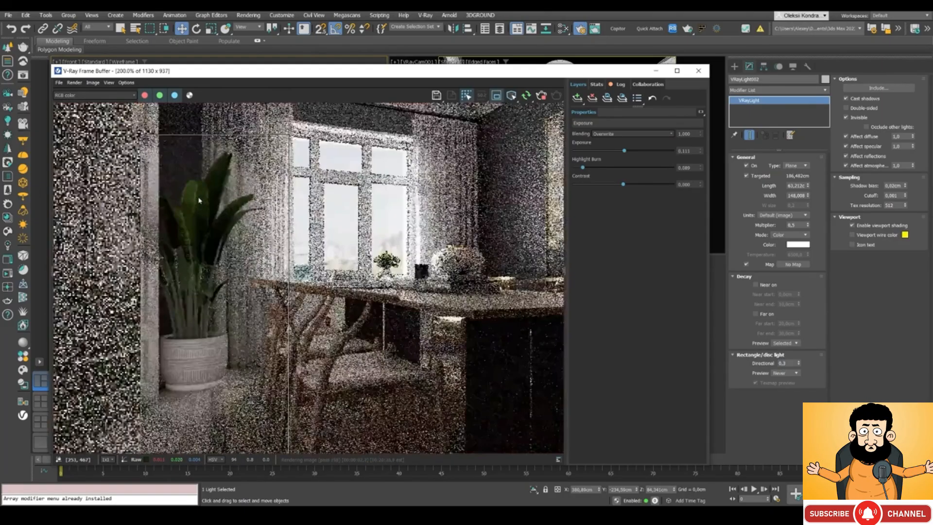
pyautogui.click(787, 364)
pyautogui.write('0,0')
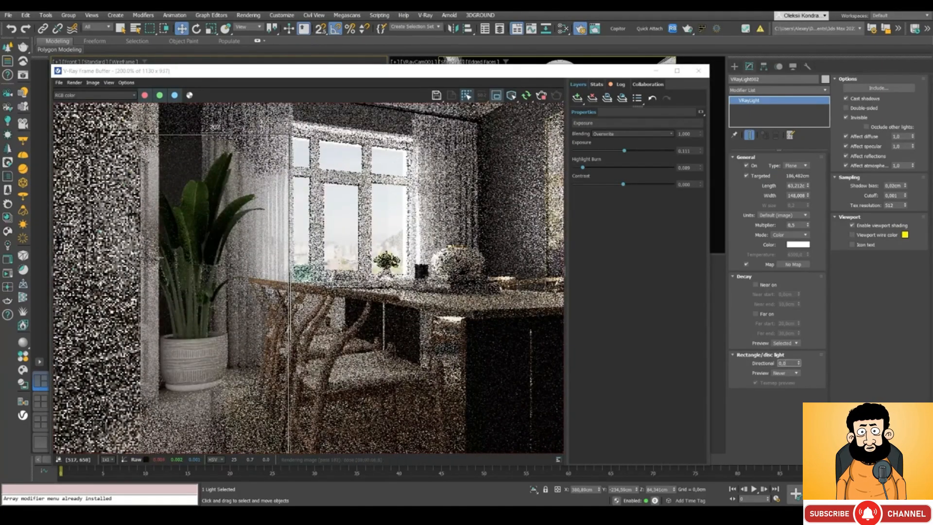
pyautogui.press('Return')
pyautogui.click(200, 244)
pyautogui.scroll(-1, 200, 244)
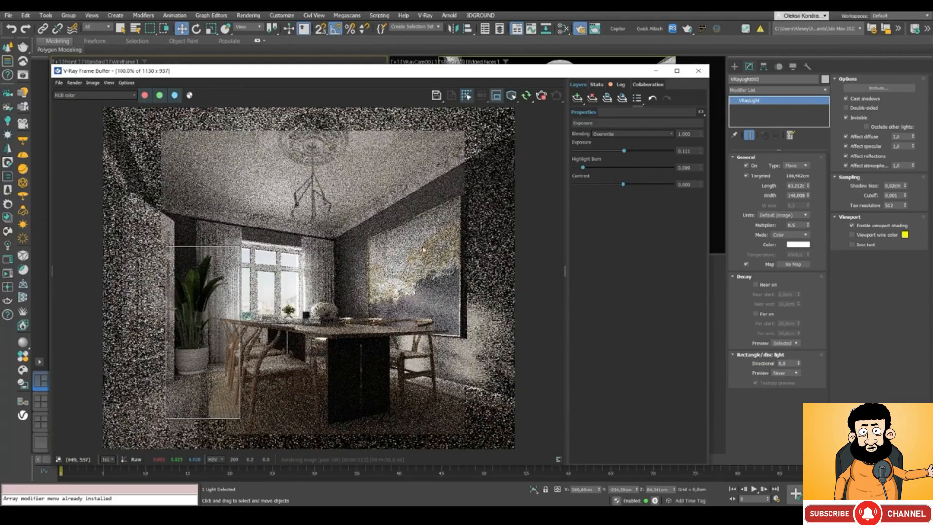
# Step: Uncover the modeling viewport and, in the top view, clone the plane light as a Copy beside the glassware cabinet
pyautogui.moveTo(315, 70); pyautogui.dragTo(697, 30)
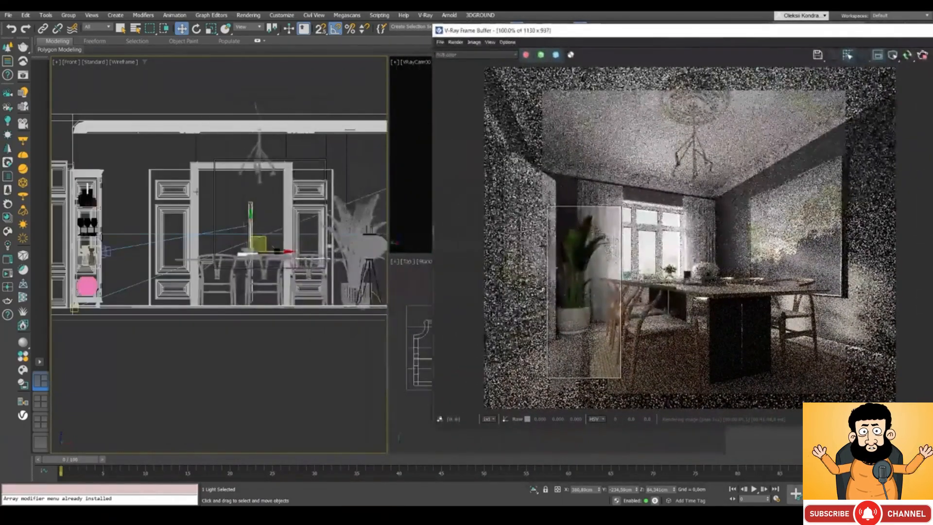
pyautogui.middleClick(196, 192)
pyautogui.press('t')
pyautogui.scroll(-2, 205, 249)
pyautogui.moveTo(206, 251); pyautogui.dragTo(261, 214, button='middle')
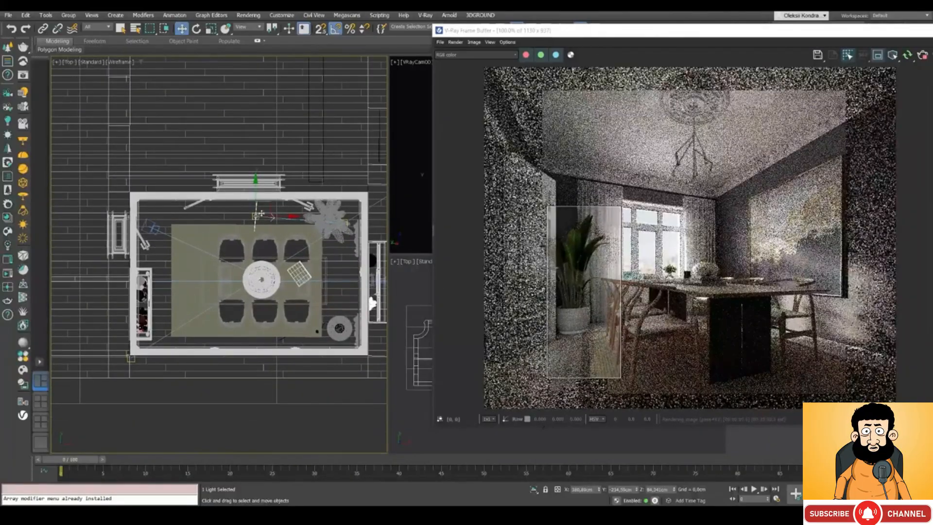
pyautogui.keyDown('shift'); pyautogui.moveTo(268, 205); pyautogui.dragTo(178, 305); pyautogui.keyUp('shift')
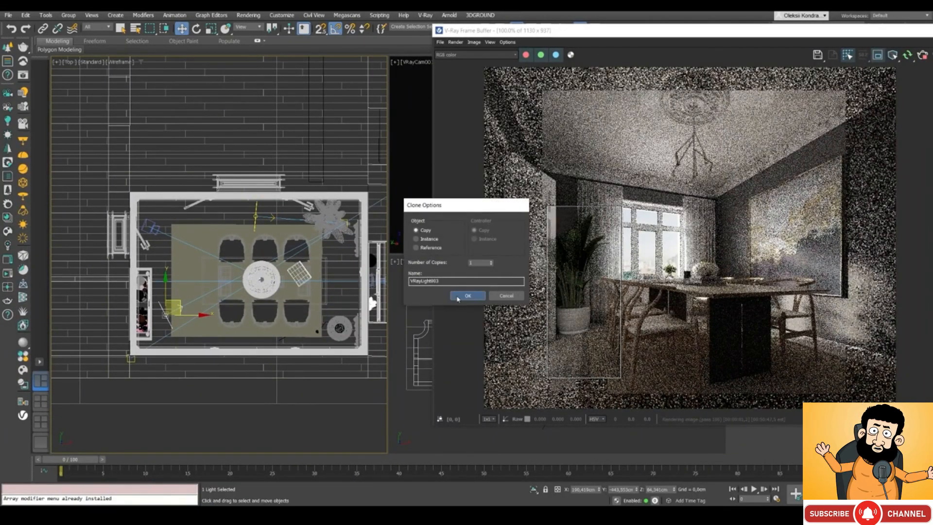
pyautogui.click(461, 298)
# Step: Select the copied light's target and move it from the plant to the cabinet-side end of the dining table
pyautogui.rightClick(234, 238)
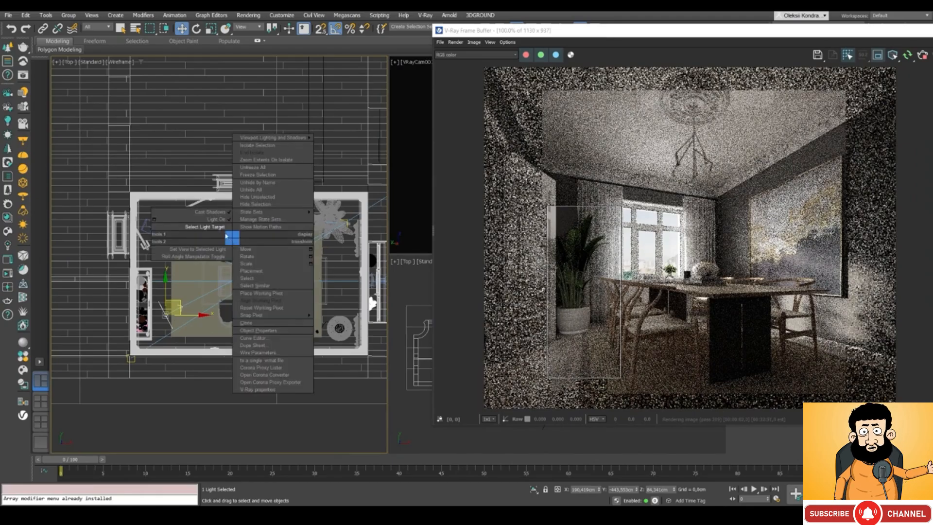
pyautogui.click(217, 227)
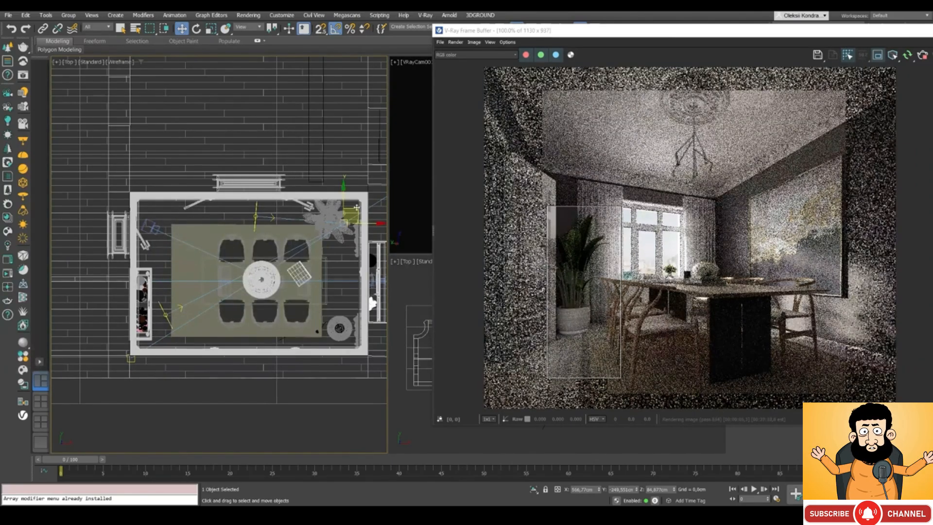
pyautogui.moveTo(344, 216); pyautogui.dragTo(236, 262)
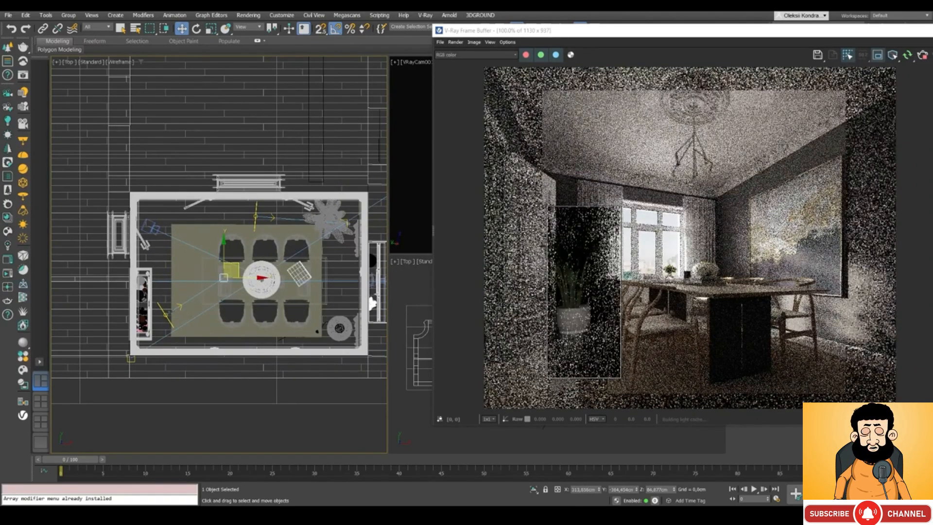
# Step: Rotate the copied light about its own axis in Local coordinates so its rectangle lies lengthwise
pyautogui.click(163, 311)
pyautogui.scroll(2, 162, 312)
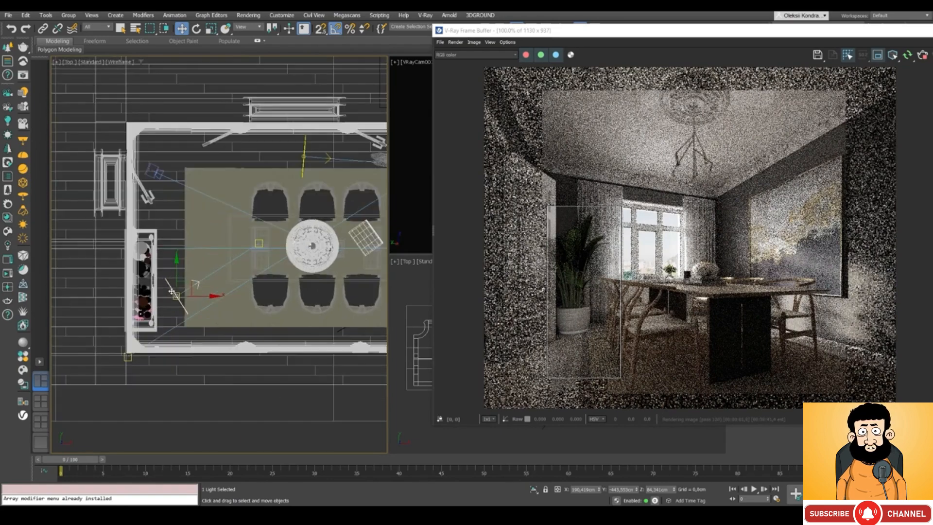
pyautogui.press('e')
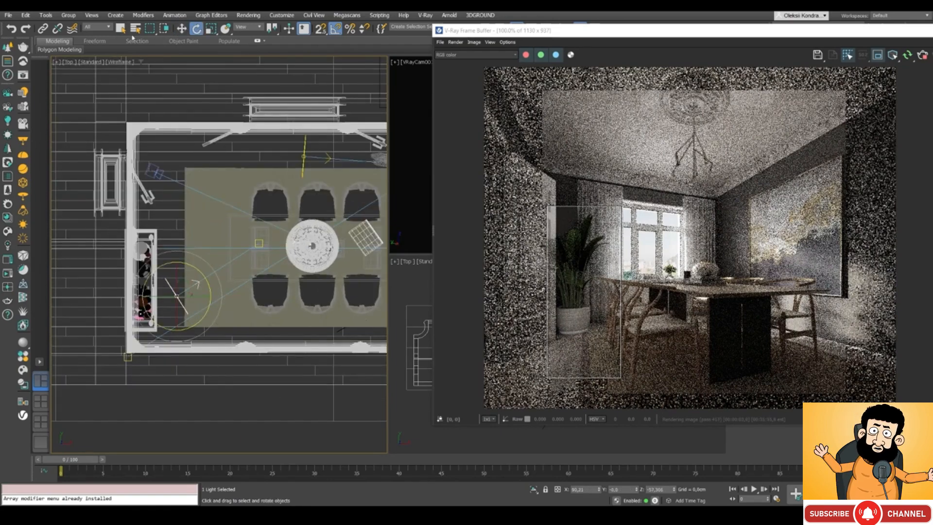
pyautogui.click(247, 31)
pyautogui.click(247, 63)
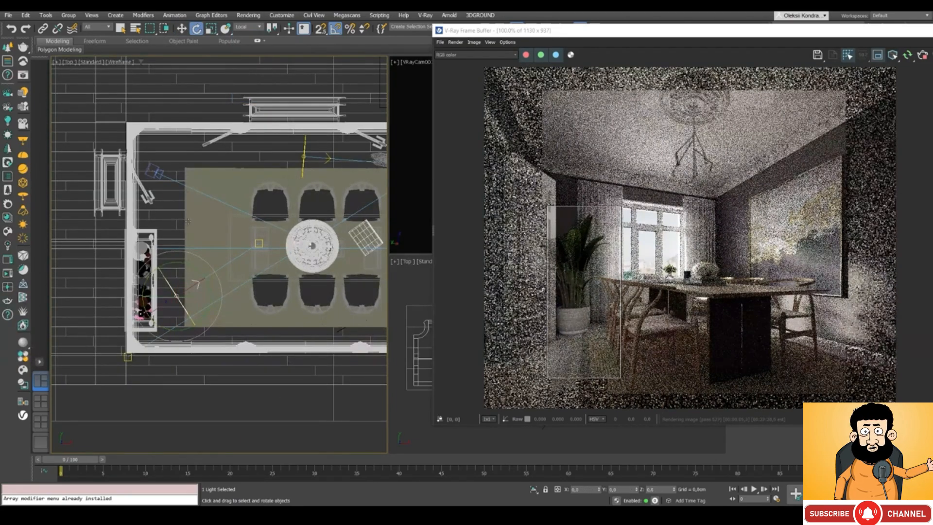
pyautogui.rightClick(188, 292)
pyautogui.press('Escape')
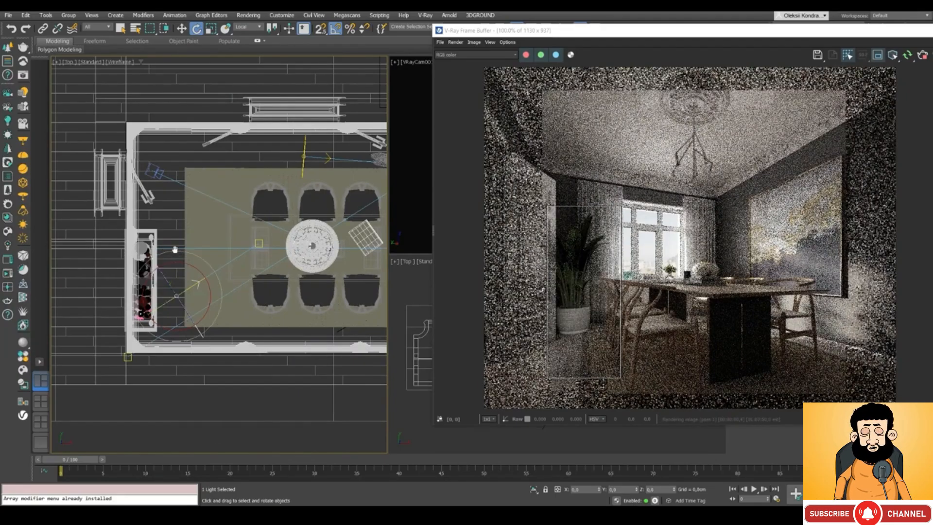
# Step: In the front view, lower the copied light close to the floor and bring its target down below the tabletop
pyautogui.press('f')
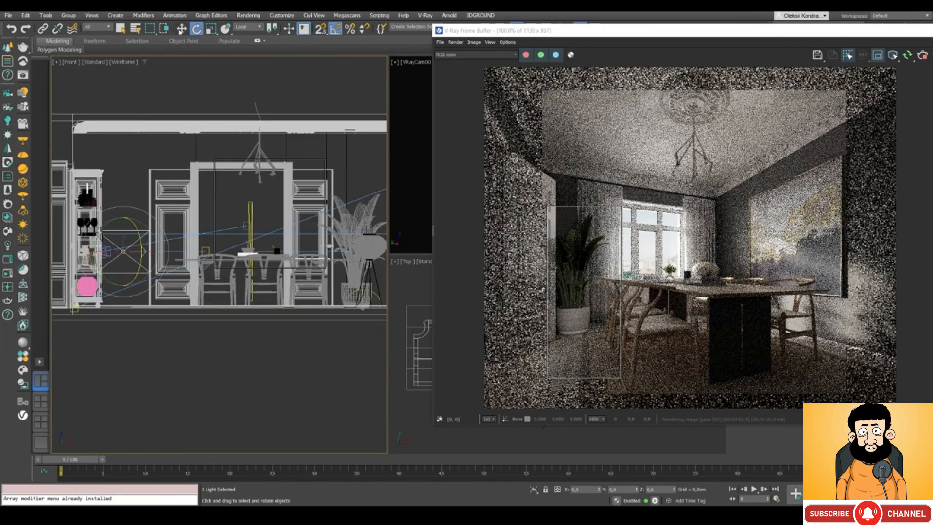
pyautogui.press('w')
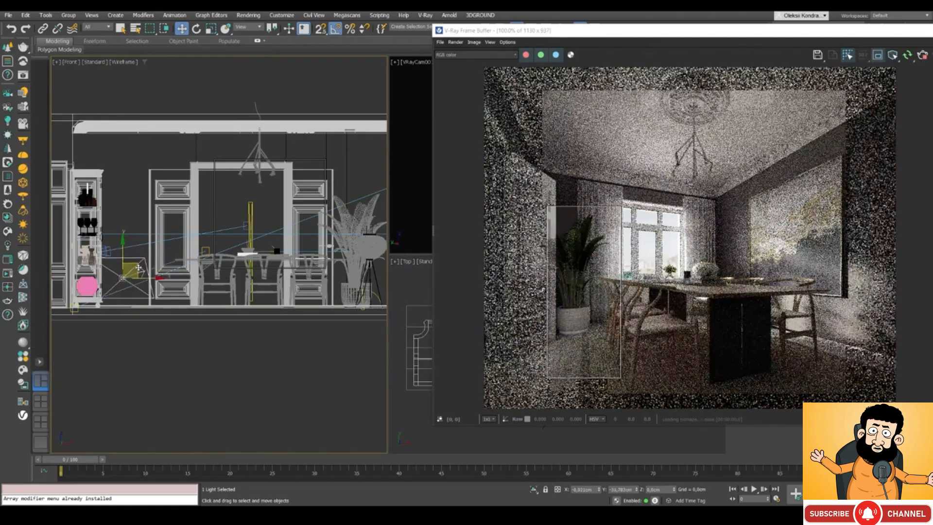
pyautogui.moveTo(138, 268); pyautogui.dragTo(139, 271)
pyautogui.moveTo(206, 250); pyautogui.dragTo(214, 281)
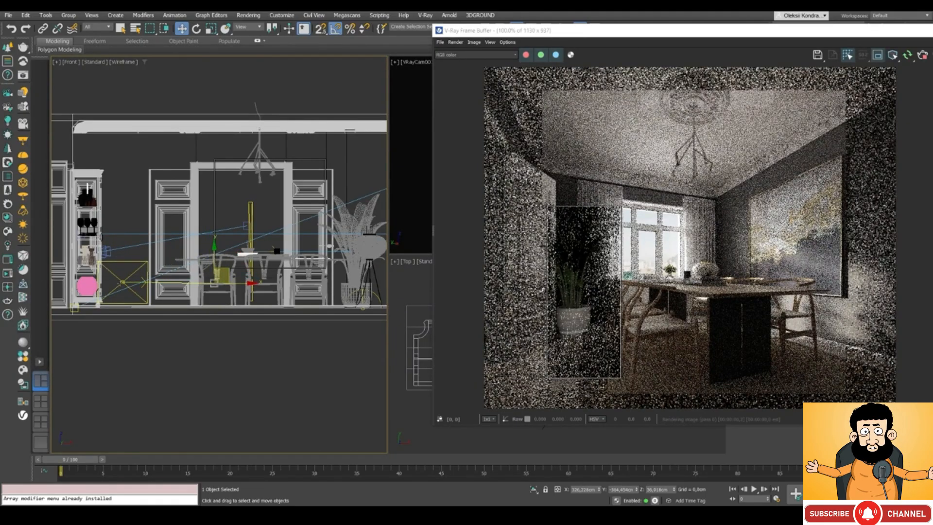
pyautogui.click(131, 274)
pyautogui.moveTo(131, 274); pyautogui.dragTo(134, 273)
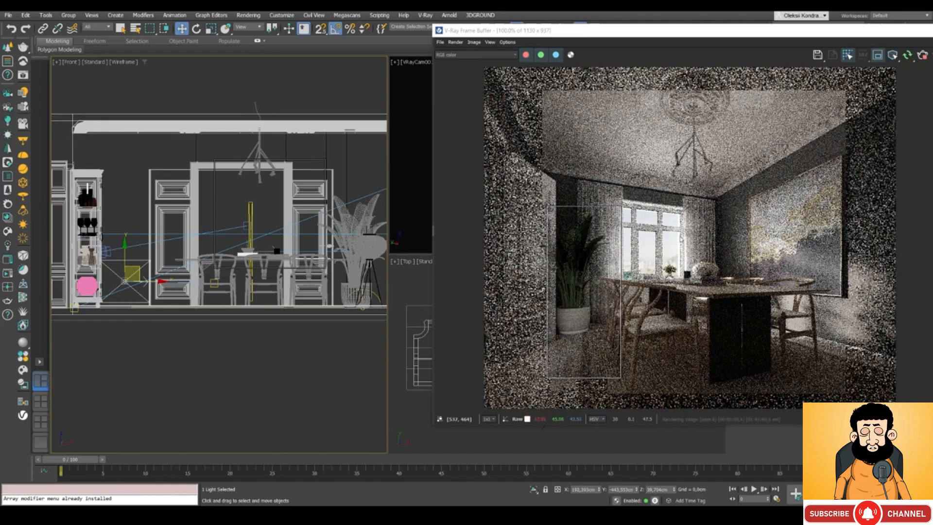
# Step: Draw the render region around the table base and remove the indoor plant from the copied light's Include list
pyautogui.moveTo(625, 32); pyautogui.dragTo(277, 61)
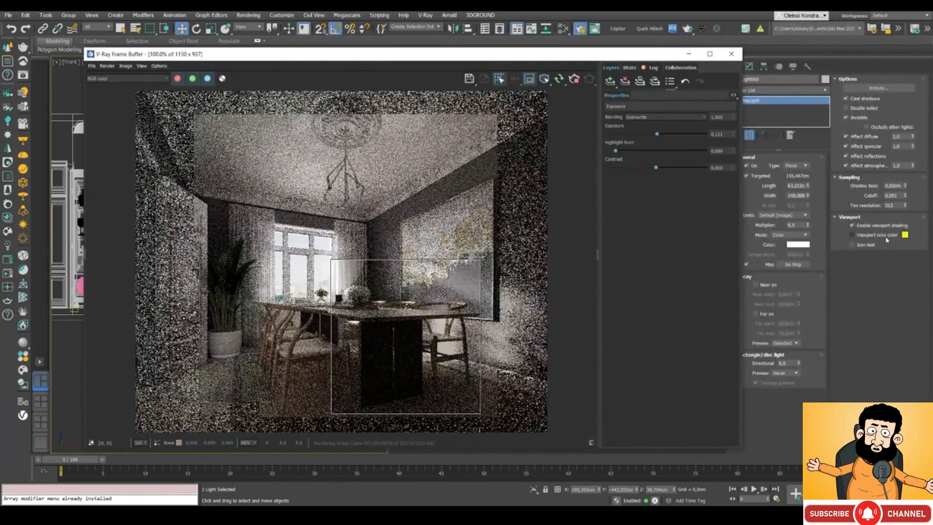
pyautogui.click(878, 88)
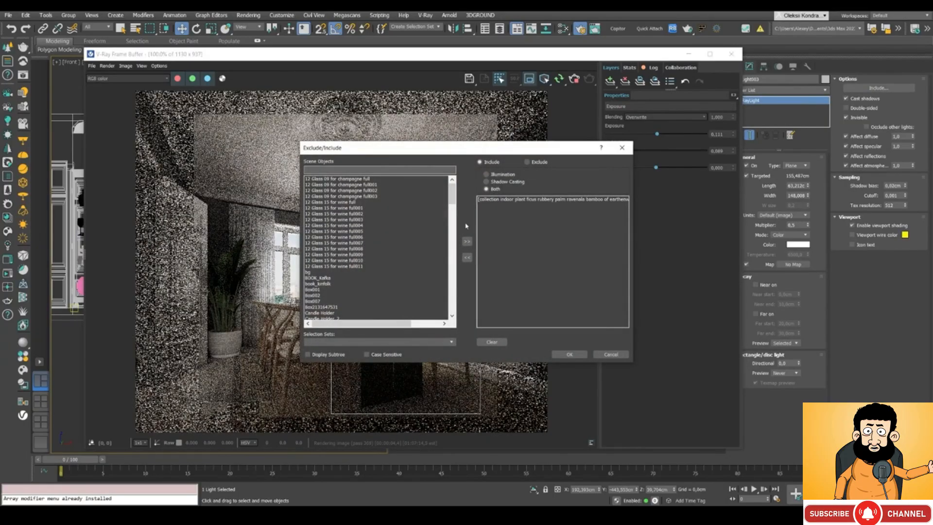
pyautogui.click(482, 210)
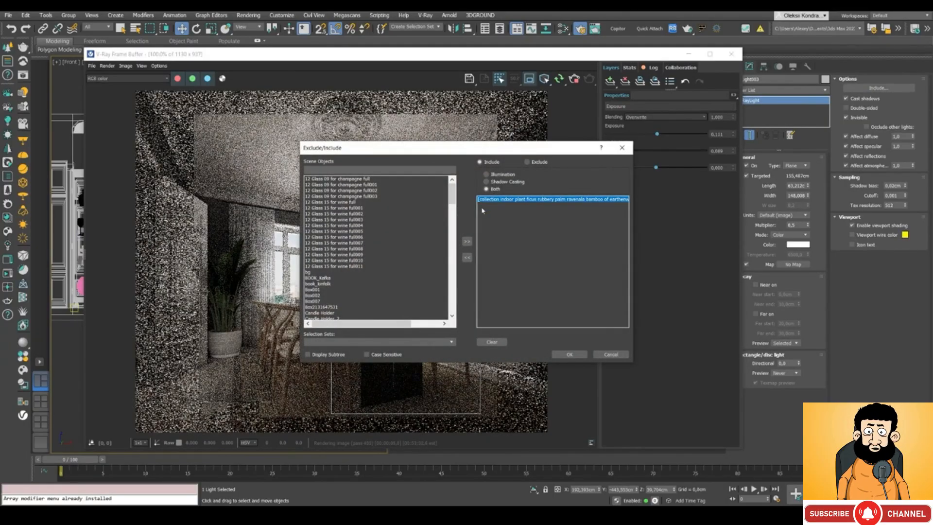
pyautogui.click(467, 257)
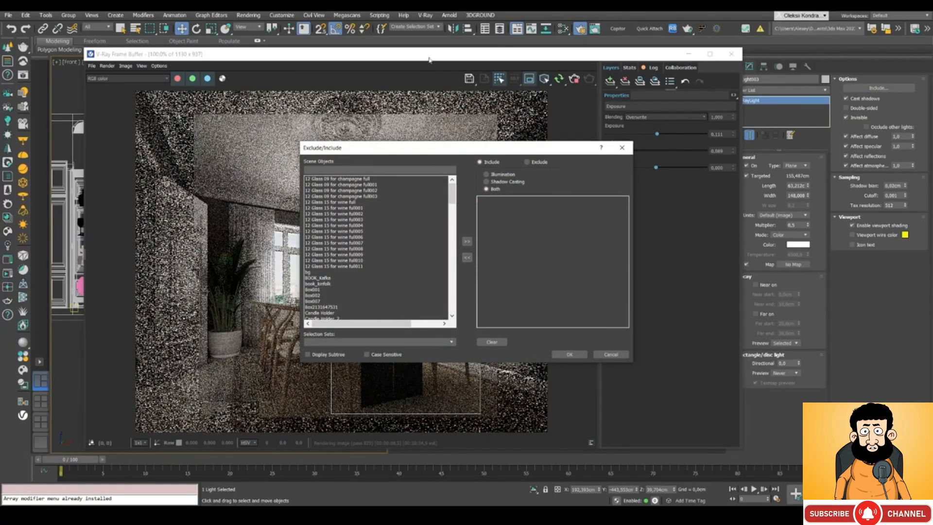
pyautogui.click(580, 354)
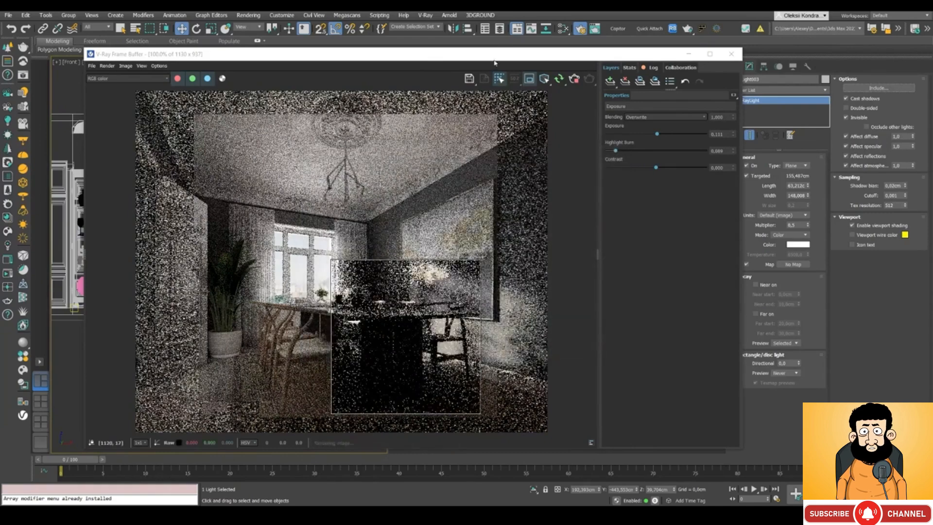
# Step: Move the frame buffer off the camera view and select the table base to identify its object name
pyautogui.moveTo(495, 60); pyautogui.dragTo(142, 110)
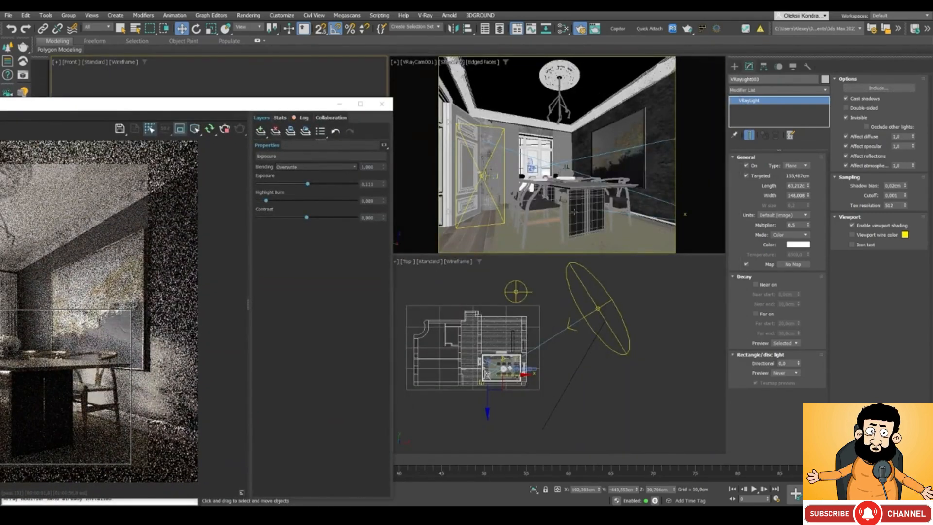
pyautogui.click(577, 212)
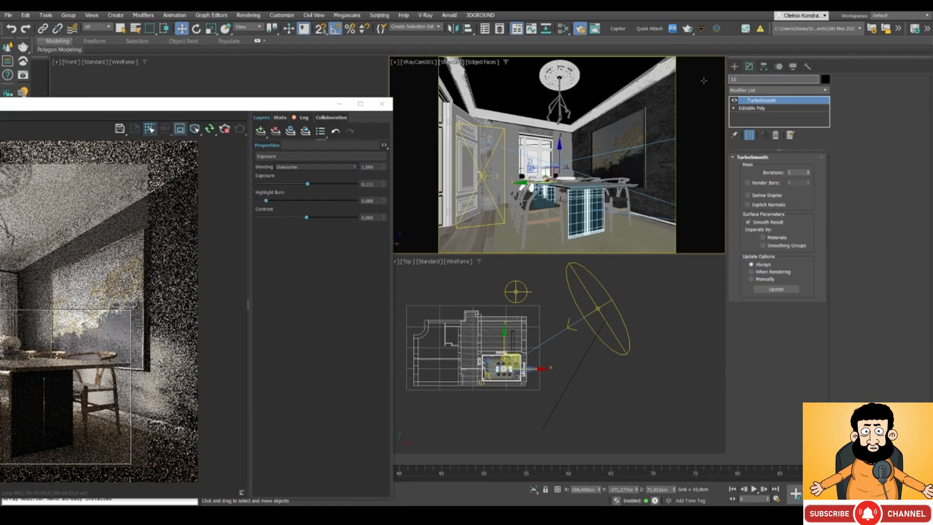
pyautogui.moveTo(297, 104); pyautogui.dragTo(332, 58)
# Step: Reselect the copied light beside the carpet and add object 11, the table base, to its Include list
pyautogui.scroll(2, 496, 366)
pyautogui.scroll(2, 476, 386)
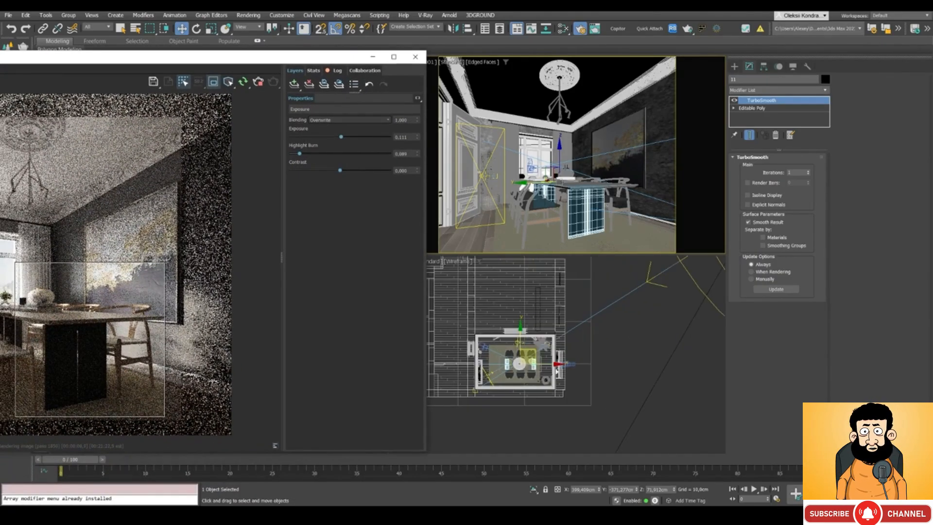
pyautogui.click(487, 366)
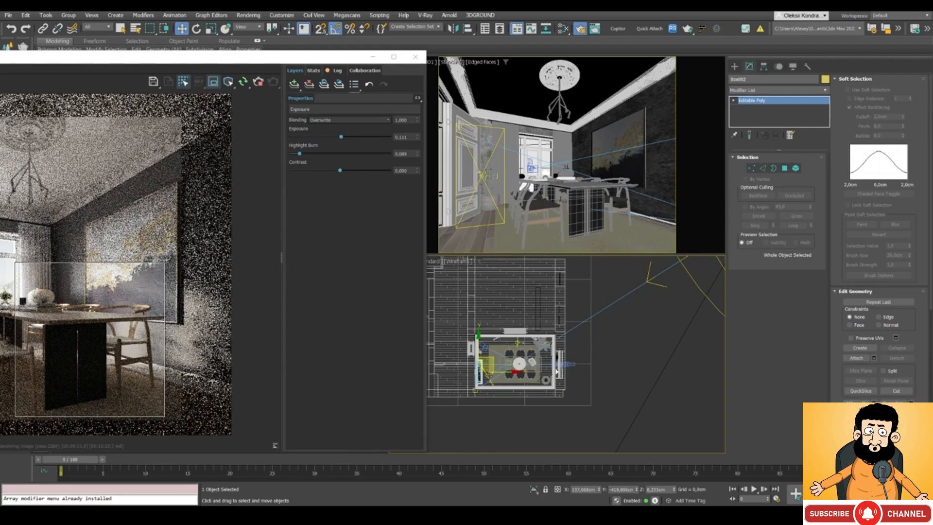
pyautogui.click(554, 372)
pyautogui.scroll(5, 488, 371)
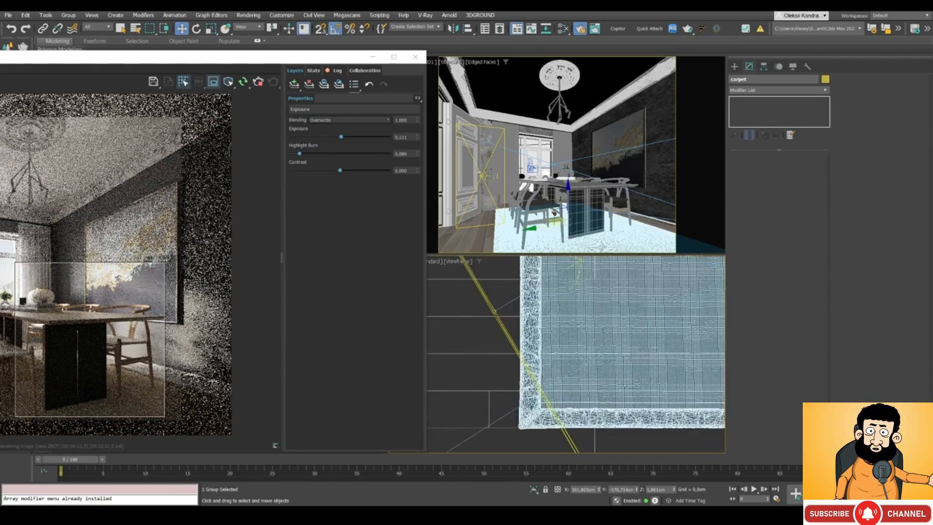
pyautogui.click(493, 311)
pyautogui.click(882, 88)
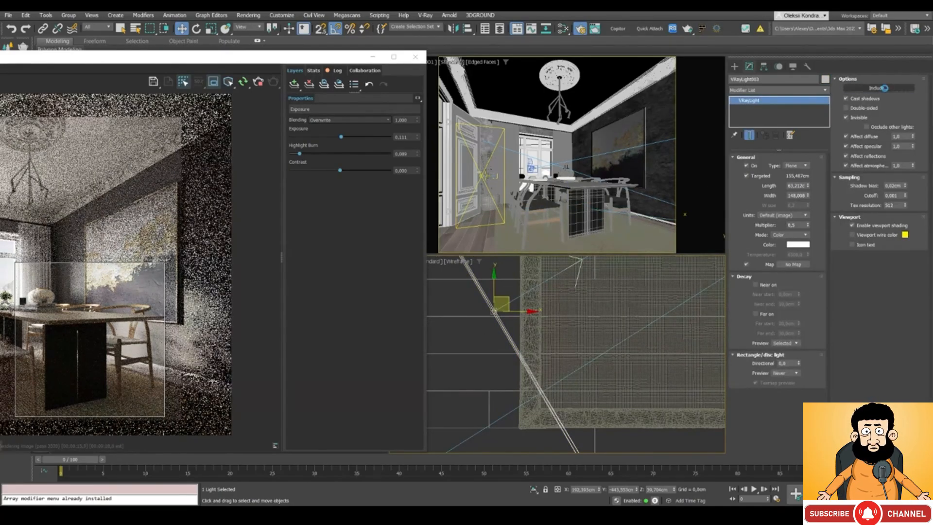
pyautogui.click(329, 179)
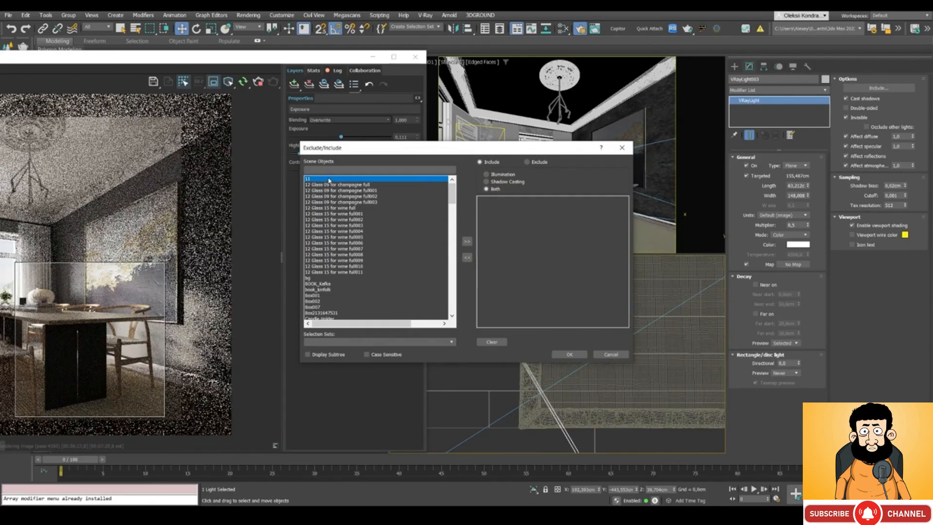
pyautogui.click(467, 242)
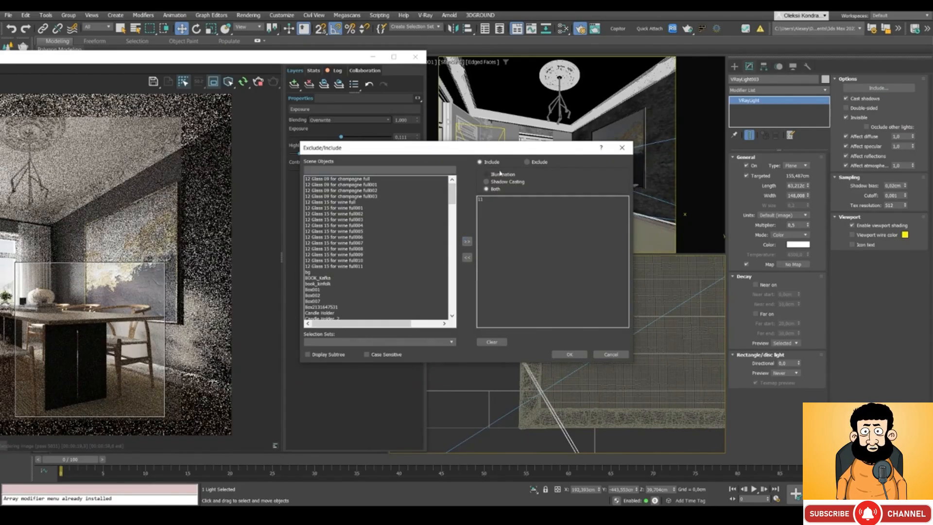
pyautogui.click(555, 355)
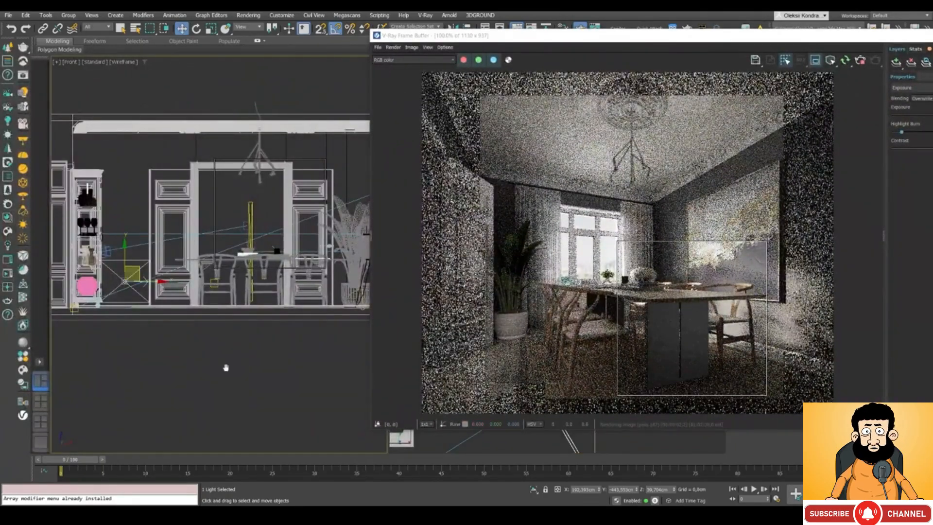
# Step: Raise the table base light in the front view to about tabletop height
pyautogui.moveTo(225, 369); pyautogui.dragTo(258, 377, button='middle')
pyautogui.moveTo(149, 265); pyautogui.dragTo(156, 244)
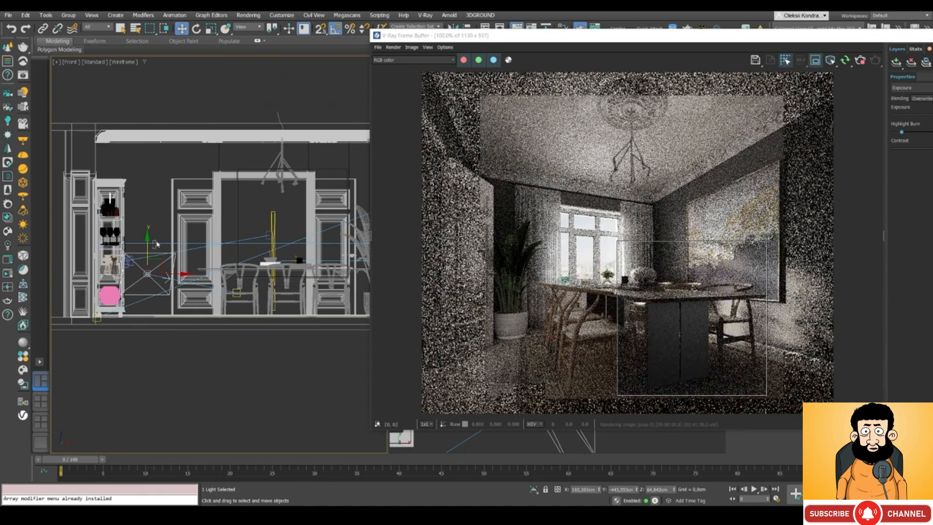
# Step: Raise the table base light slightly in the front view and reduce its length so the light becomes a narrow strip
pyautogui.moveTo(146, 252); pyautogui.dragTo(147, 238)
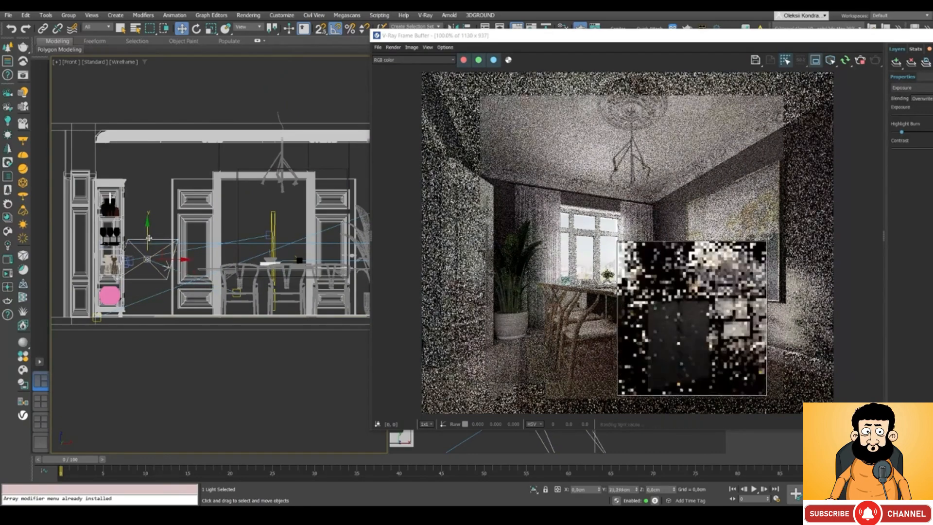
pyautogui.moveTo(587, 38); pyautogui.dragTo(327, 61)
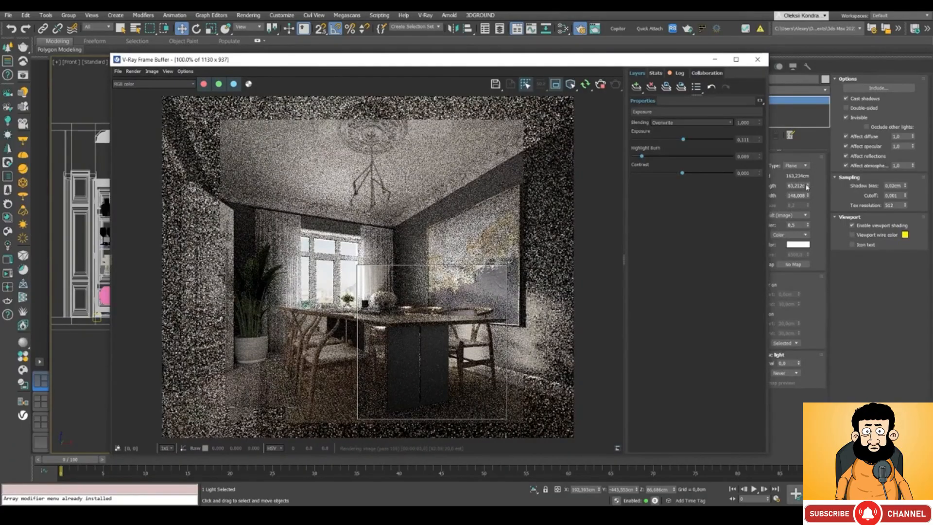
pyautogui.moveTo(808, 186); pyautogui.dragTo(807, 193)
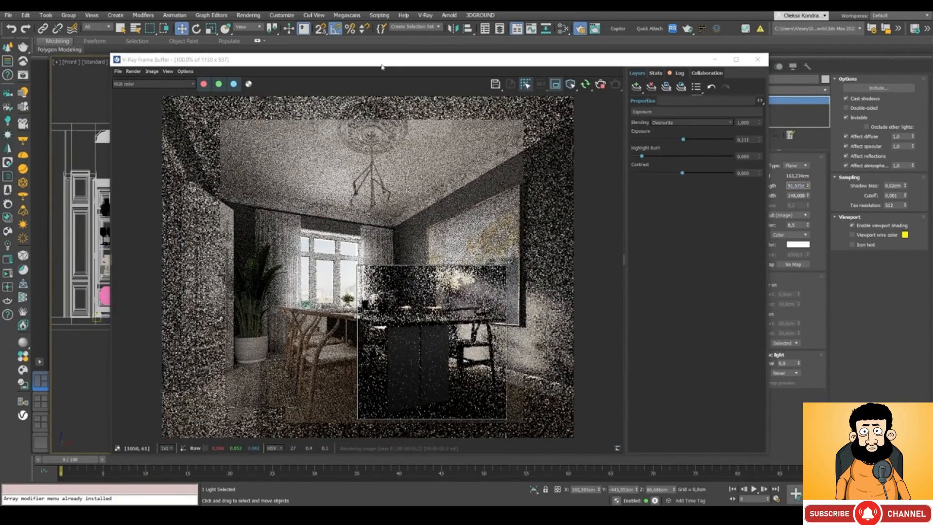
pyautogui.moveTo(381, 66); pyautogui.dragTo(472, 419)
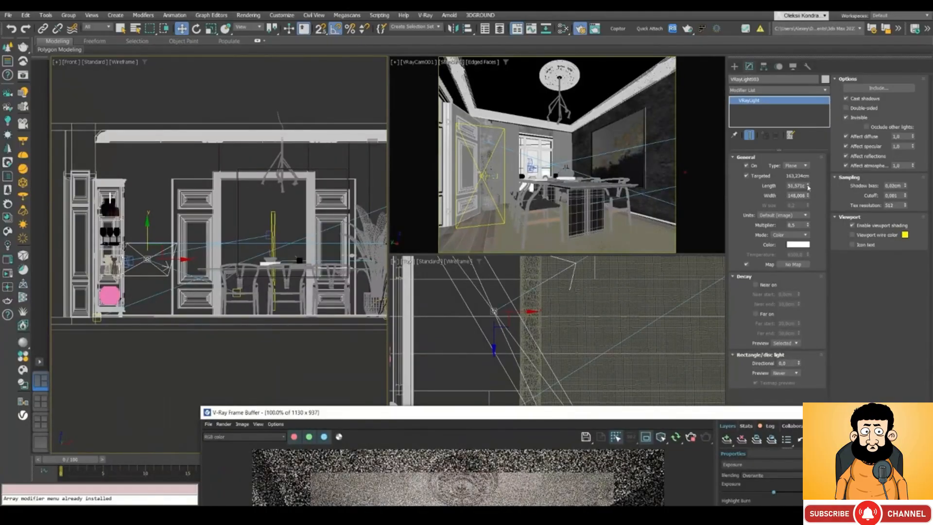
pyautogui.moveTo(807, 187); pyautogui.dragTo(807, 204)
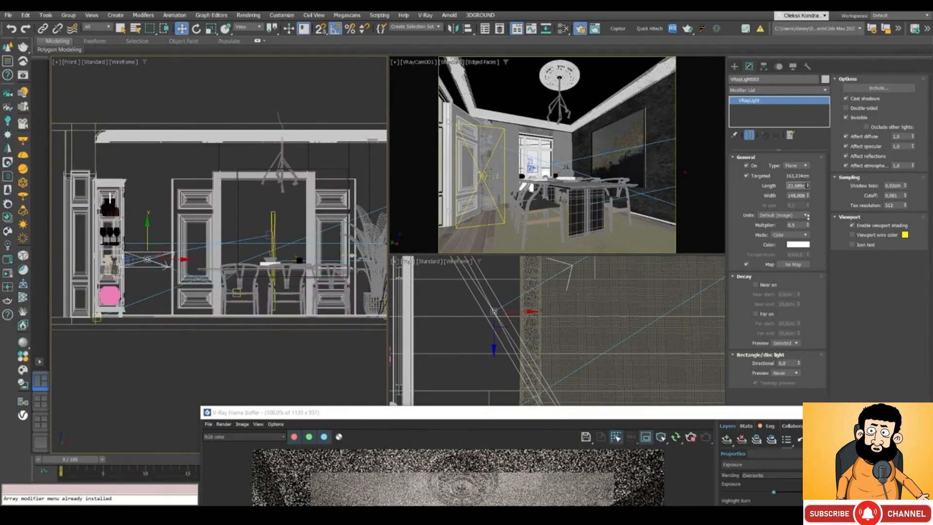
# Step: Shift the table base light toward the table in the front view and settle it just below tabletop height
pyautogui.moveTo(497, 416); pyautogui.dragTo(505, 211)
pyautogui.moveTo(157, 247); pyautogui.dragTo(173, 276)
pyautogui.moveTo(501, 212); pyautogui.dragTo(500, 60)
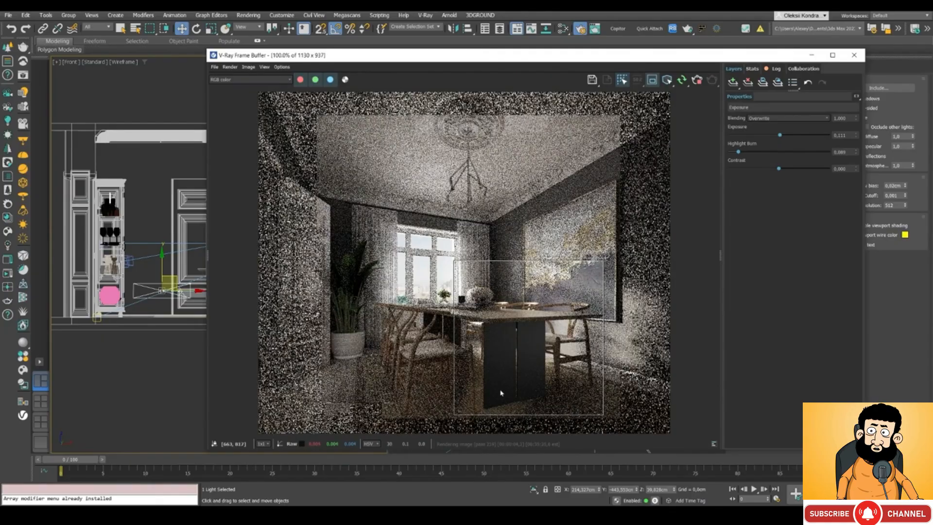
pyautogui.moveTo(173, 276); pyautogui.dragTo(183, 261)
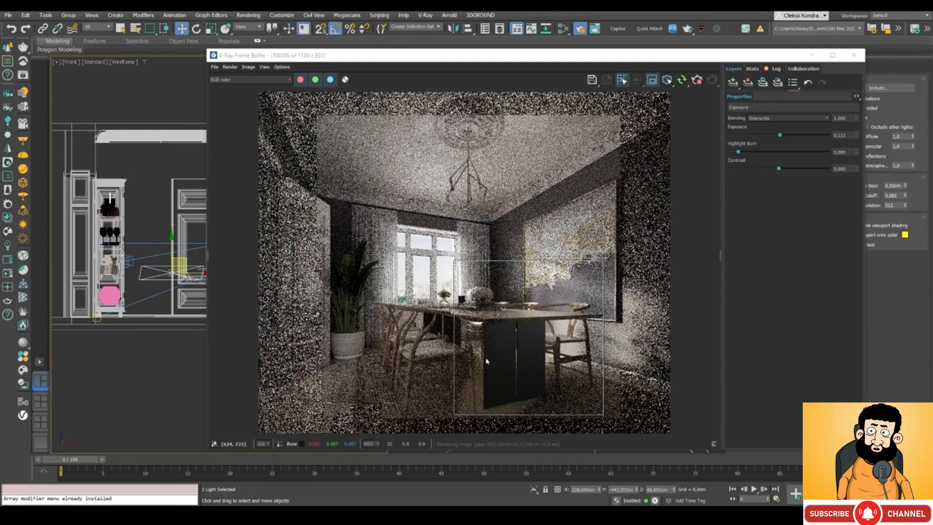
pyautogui.moveTo(636, 57); pyautogui.dragTo(633, 27)
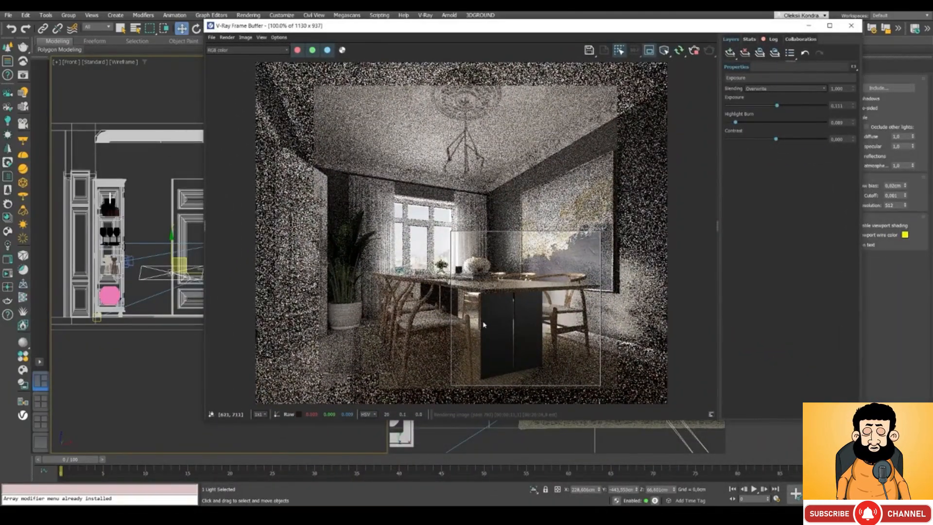
# Step: From the top view, disable the V-Ray sun and turn off the dome light outside the building
pyautogui.moveTo(421, 29); pyautogui.dragTo(624, 111)
pyautogui.click(187, 95)
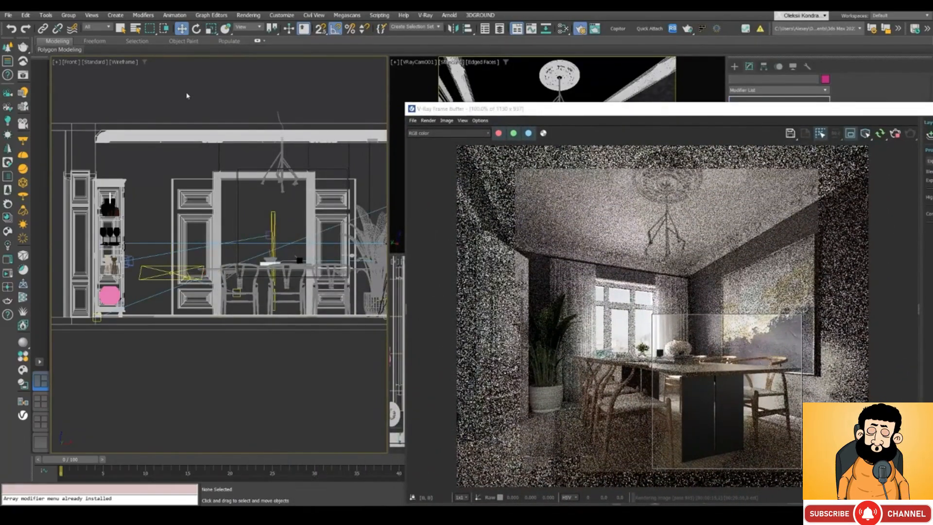
pyautogui.press('t')
pyautogui.scroll(-10, 228, 141)
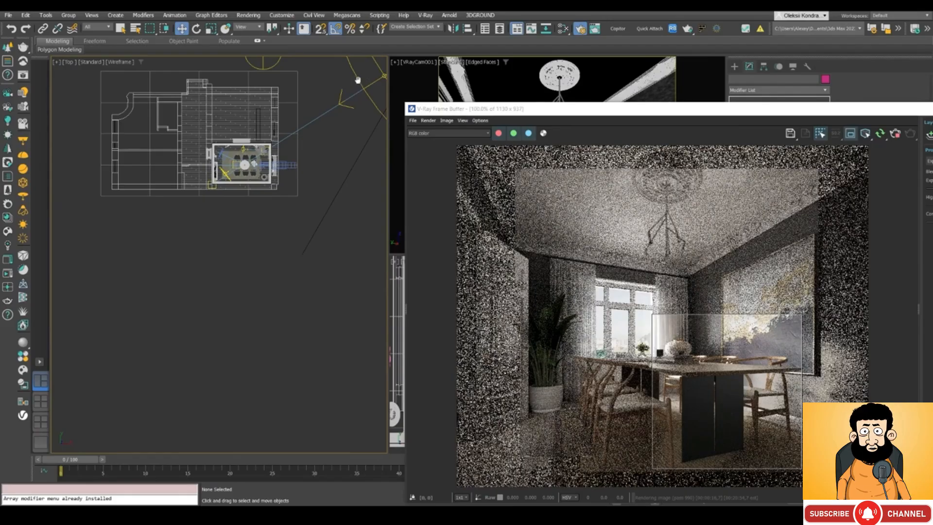
pyautogui.scroll(-2, 357, 79)
pyautogui.click(374, 78)
pyautogui.moveTo(520, 115); pyautogui.dragTo(271, 242)
pyautogui.click(809, 165)
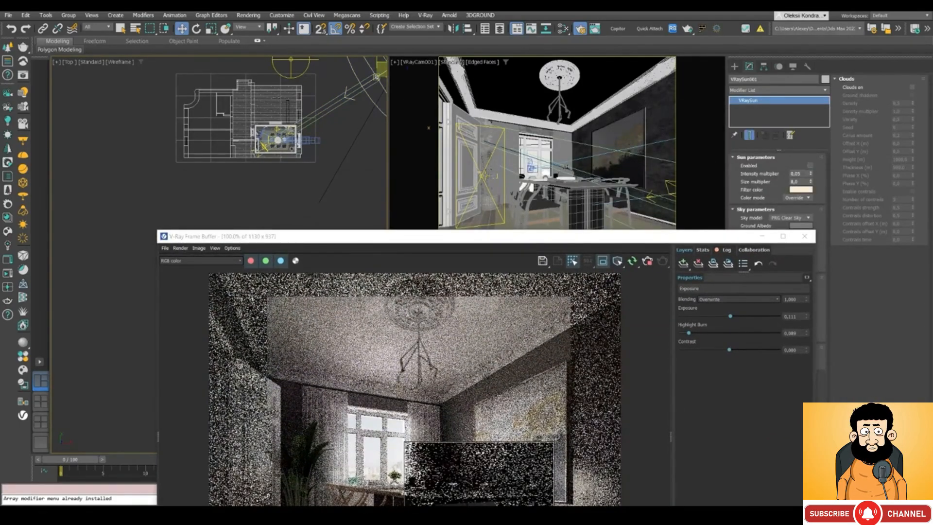
pyautogui.click(293, 60)
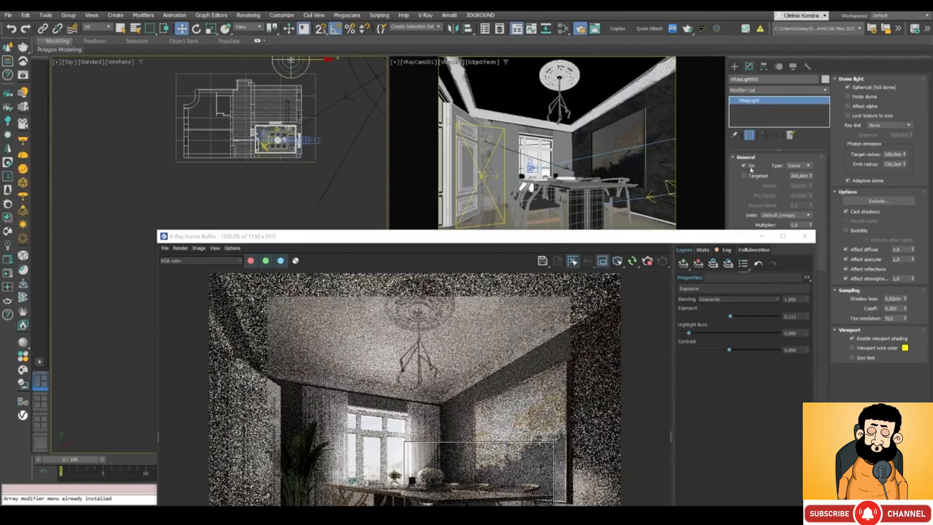
pyautogui.click(745, 165)
# Step: Enlarge the frame buffer and redraw the render region to cover the plant, window, dining table and floor
pyautogui.click(783, 236)
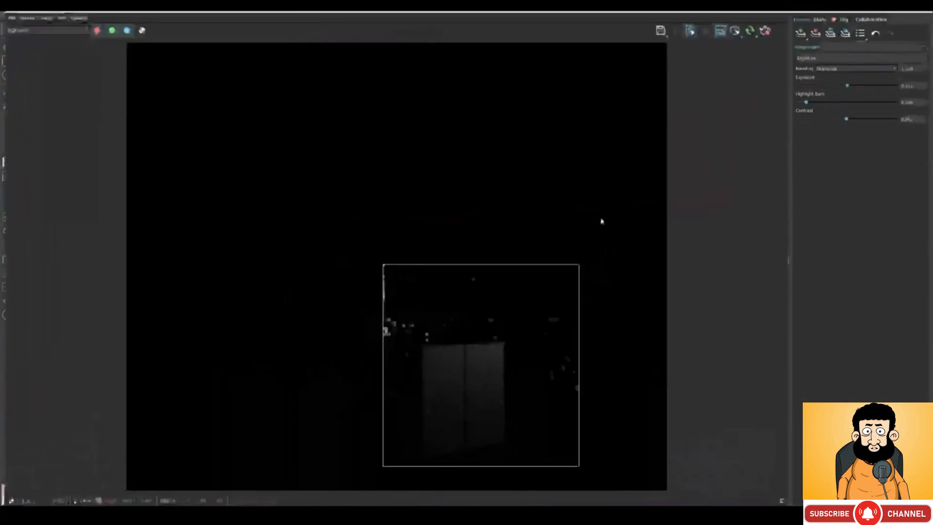
pyautogui.moveTo(445, 333); pyautogui.dragTo(175, 181)
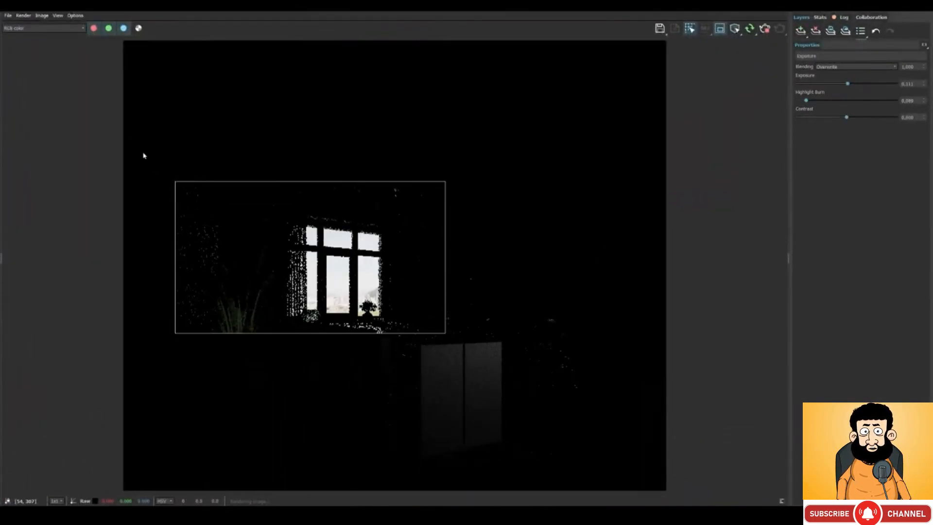
pyautogui.moveTo(142, 152); pyautogui.dragTo(594, 490)
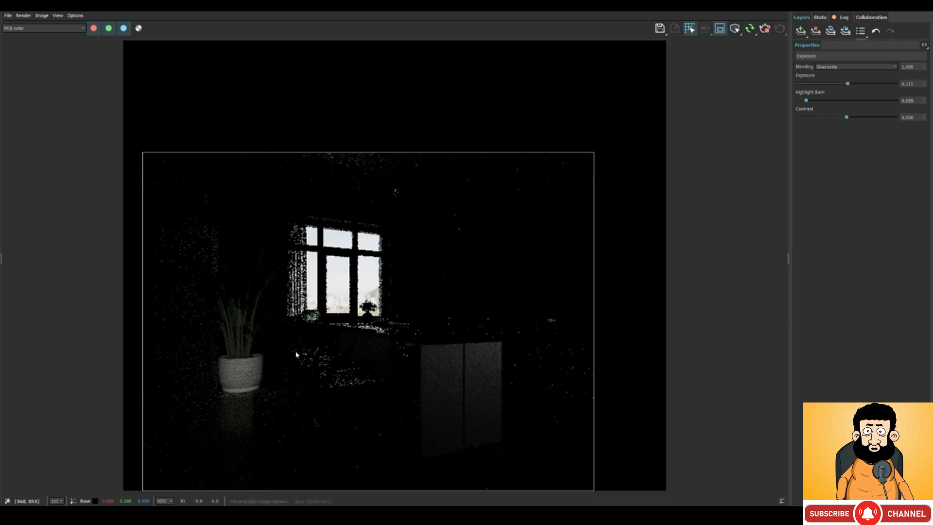
# Step: Uncover the top view, clear the selection, frame the floor plan and open the V-Ray light creation options
pyautogui.moveTo(553, 8); pyautogui.dragTo(599, 243)
pyautogui.click(235, 193)
pyautogui.moveTo(235, 193); pyautogui.dragTo(215, 243, button='middle')
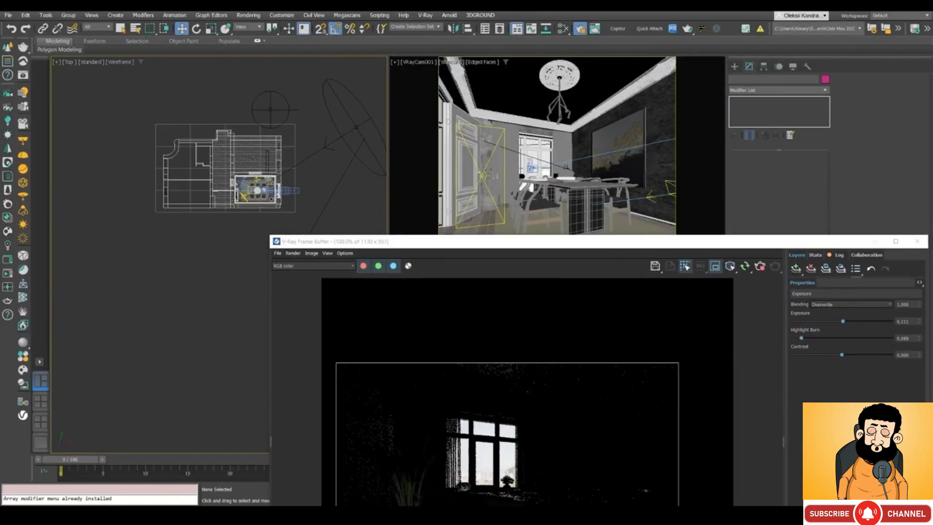
pyautogui.scroll(2, 253, 155)
pyautogui.click(733, 66)
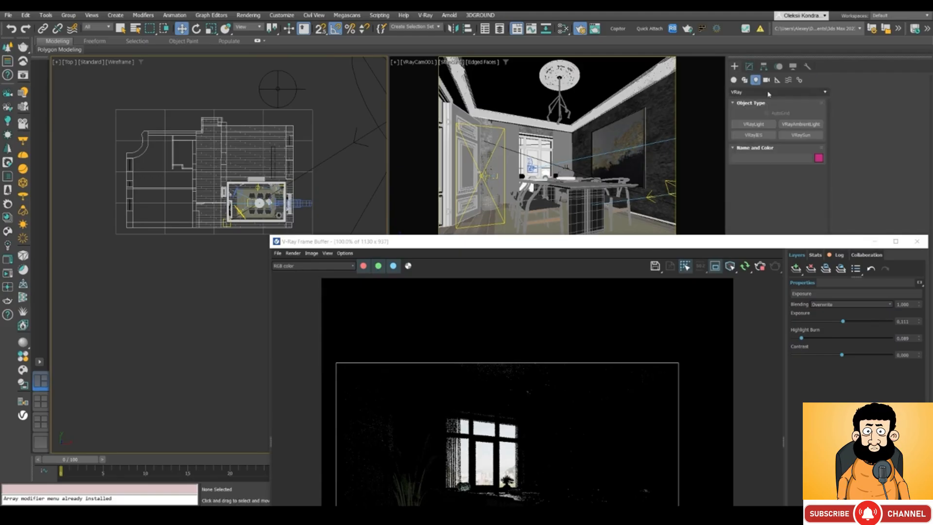
pyautogui.click(753, 124)
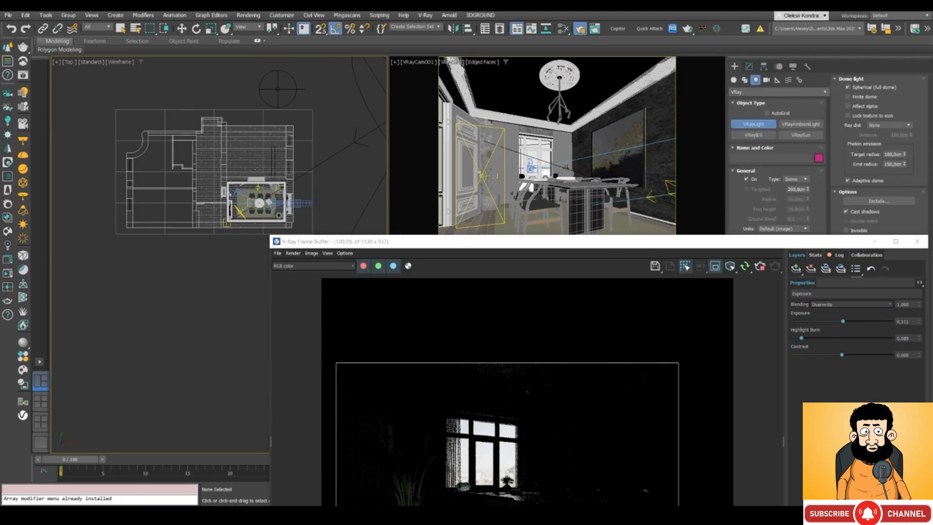
pyautogui.scroll(5, 251, 170)
pyautogui.click(232, 116)
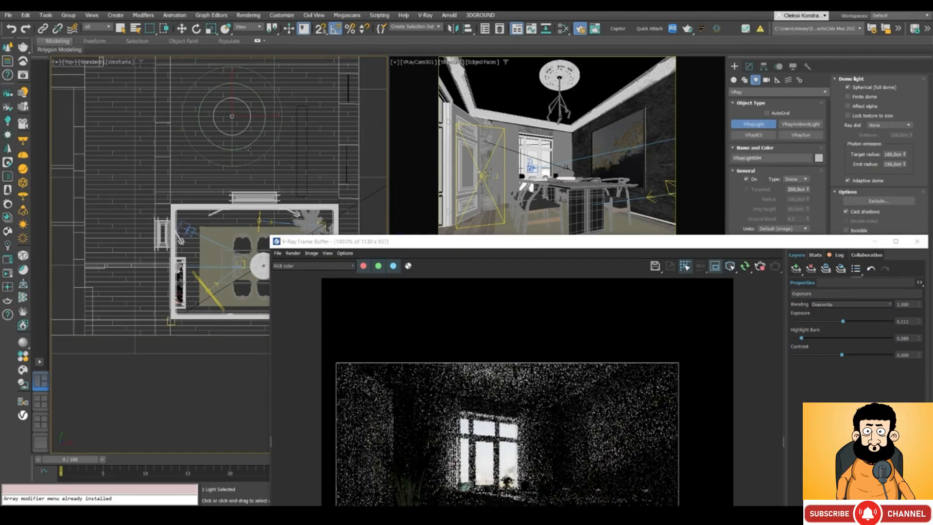
pyautogui.press('w')
pyautogui.press('Delete')
# Step: Create a Plane-type V-Ray light about 119 by 207 cm in the top view, outside the dining room window
pyautogui.click(753, 124)
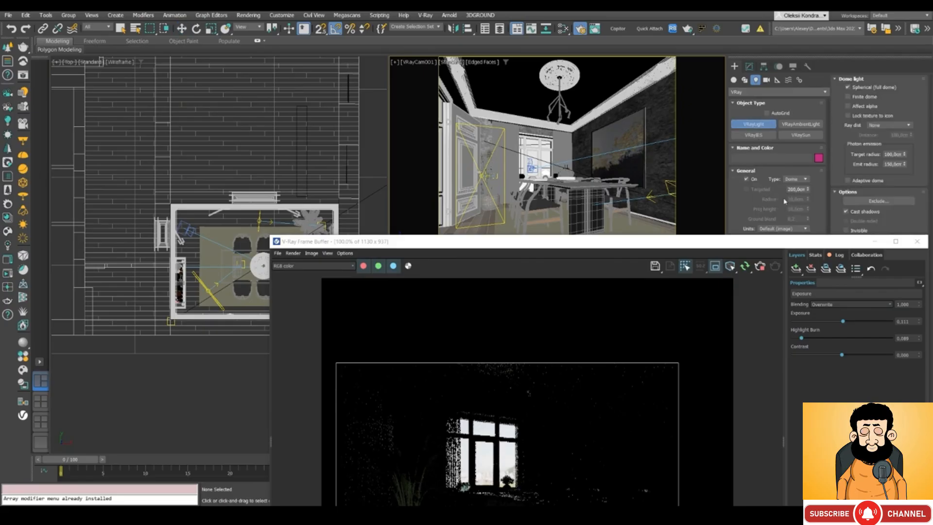
pyautogui.click(797, 179)
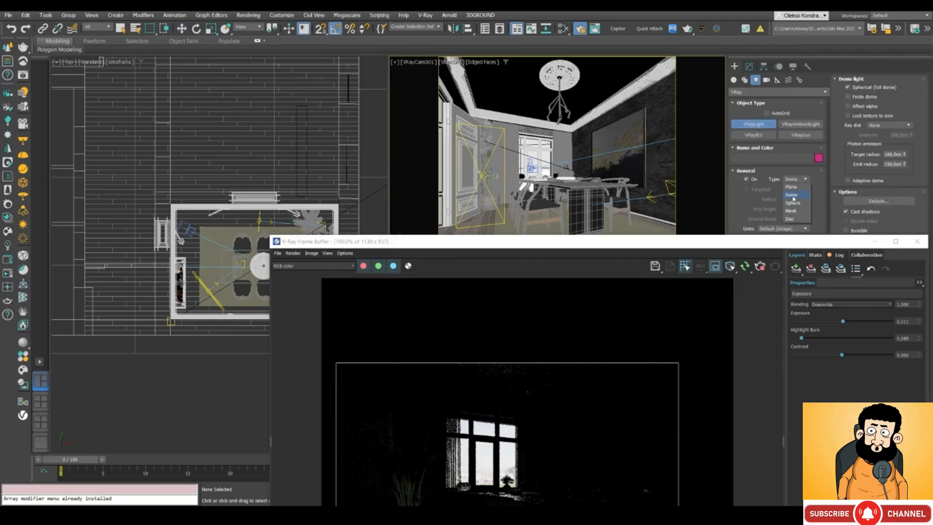
pyautogui.click(791, 186)
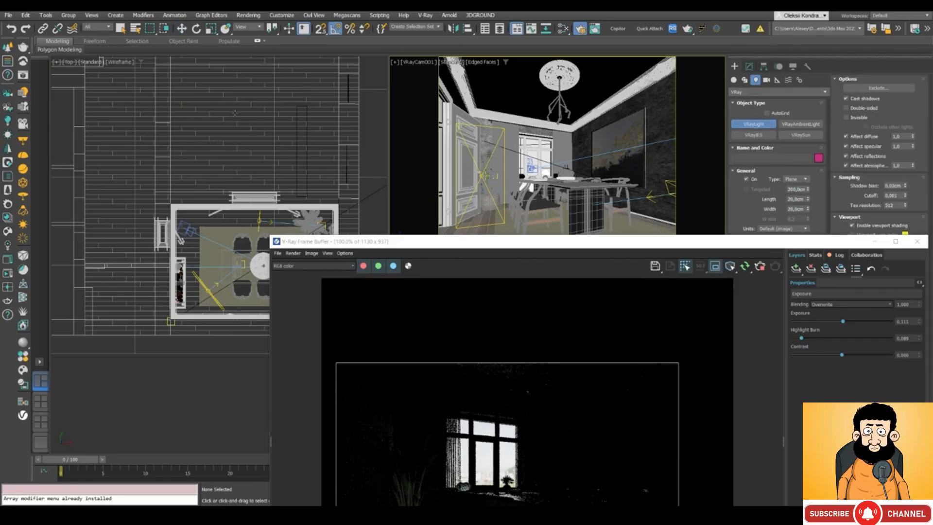
pyautogui.moveTo(234, 113); pyautogui.dragTo(274, 183)
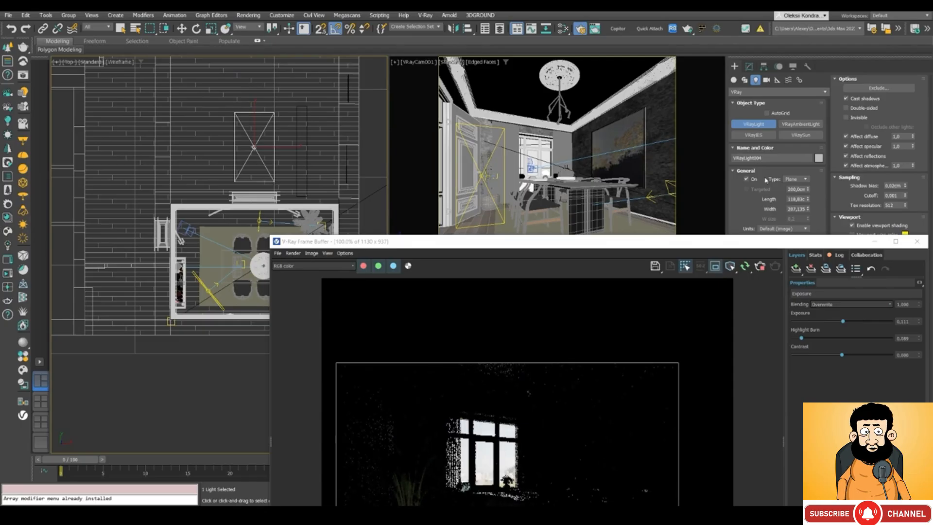
# Step: Rotate the new plane light upright to face the room and move it close to the outside of the window
pyautogui.press('w')
pyautogui.press('e')
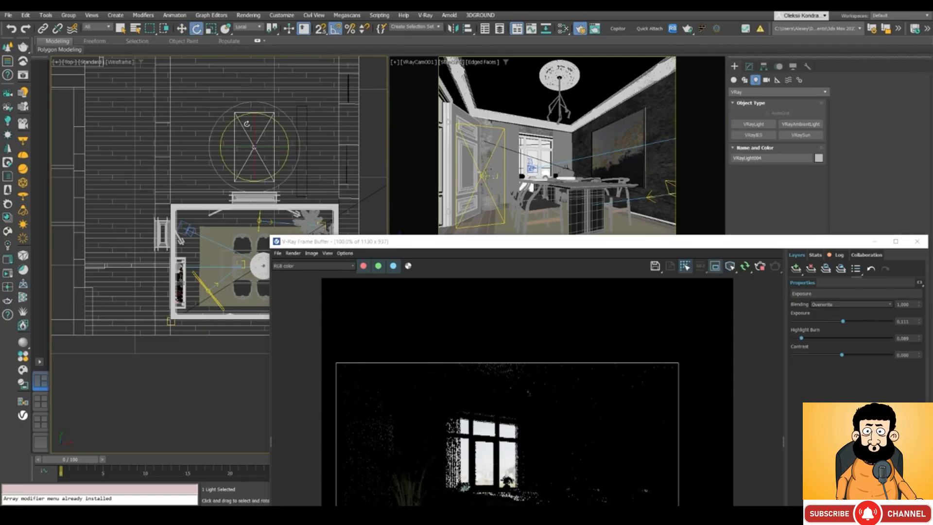
pyautogui.moveTo(254, 124); pyautogui.dragTo(175, 44)
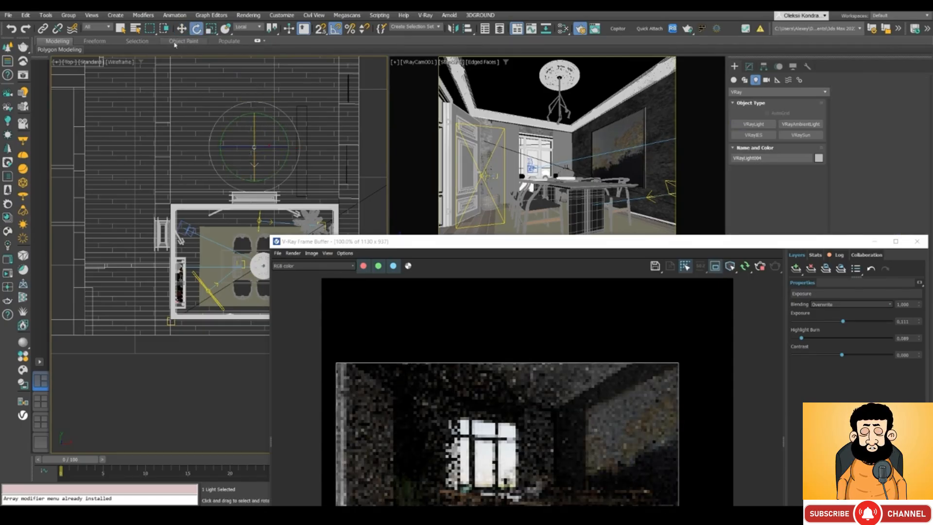
pyautogui.press('w')
pyautogui.moveTo(253, 123); pyautogui.dragTo(250, 152)
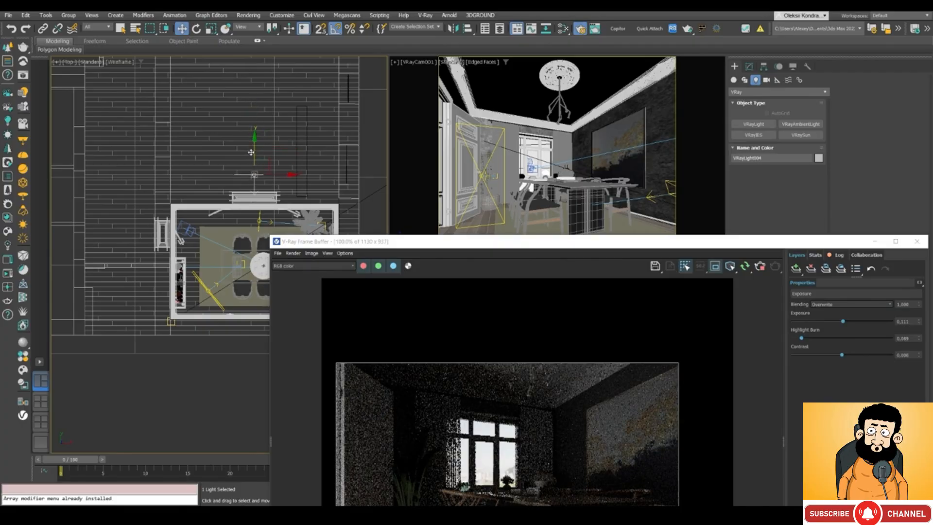
# Step: Examine how the window light falls on the chairs, rug and table base in the render at different magnifications
pyautogui.moveTo(437, 241); pyautogui.dragTo(376, 38)
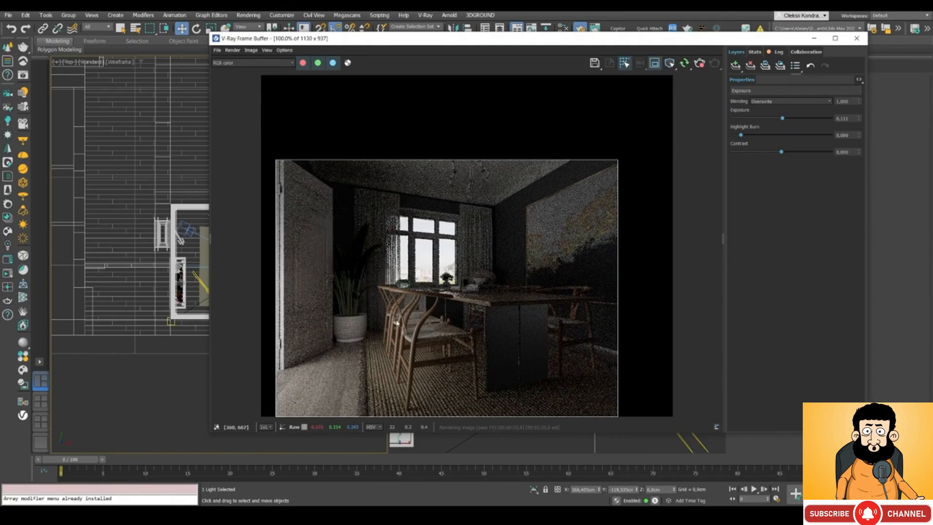
pyautogui.scroll(2, 395, 322)
pyautogui.scroll(2, 427, 372)
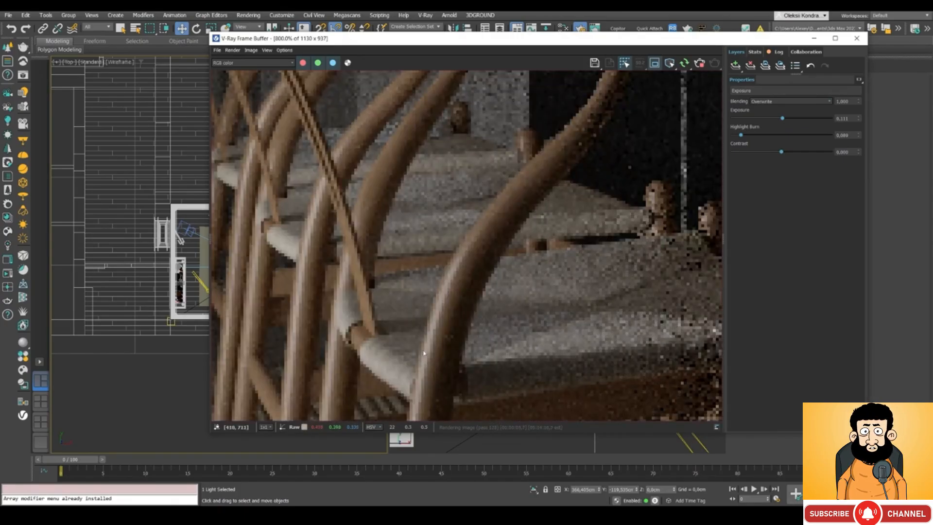
pyautogui.scroll(-4, 437, 344)
pyautogui.scroll(3, 378, 406)
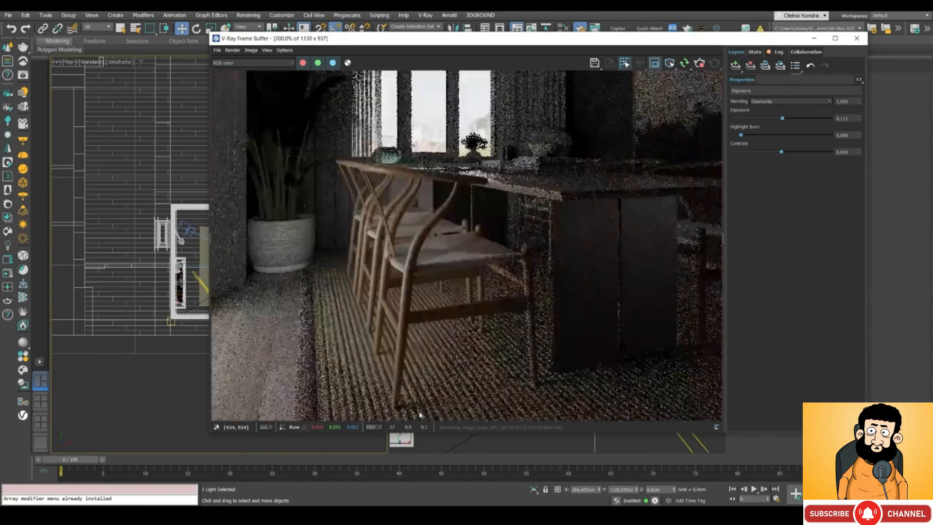
pyautogui.scroll(-1, 414, 261)
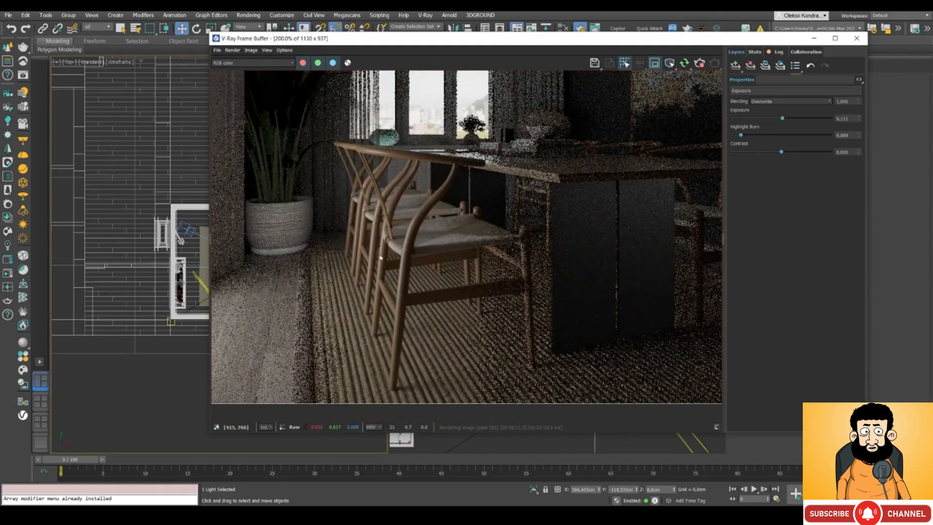
pyautogui.moveTo(398, 39); pyautogui.dragTo(348, 51)
pyautogui.scroll(-1, 351, 149)
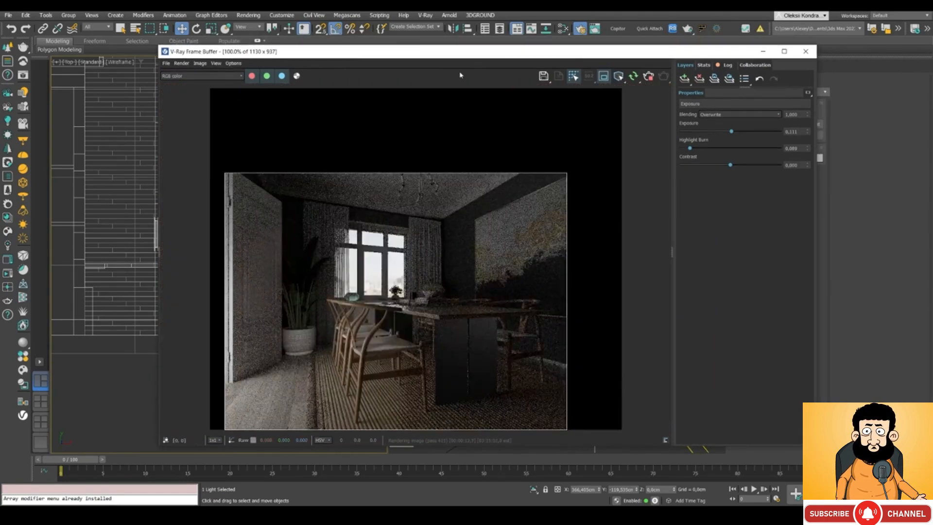
# Step: Set the window plane light's Directional value to 0,5 and check the chairs in the updated render
pyautogui.moveTo(452, 53); pyautogui.dragTo(367, 73)
pyautogui.click(749, 67)
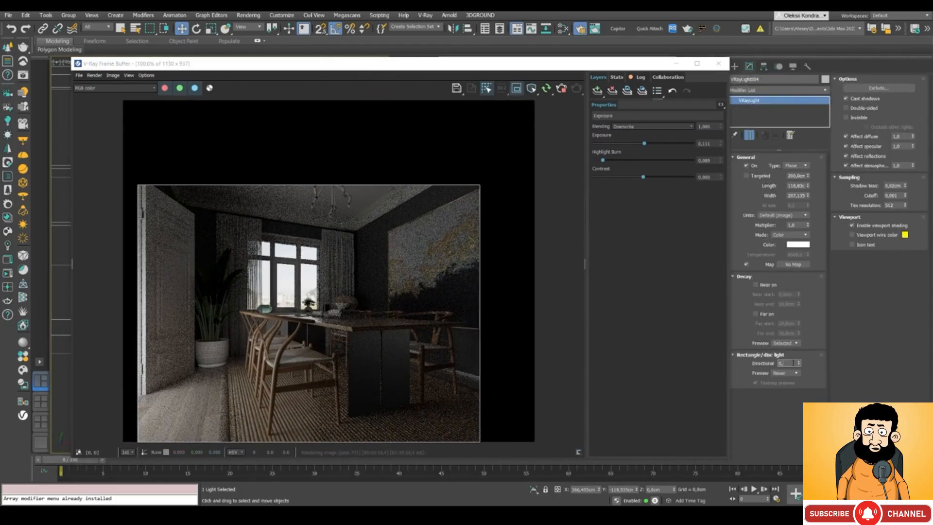
pyautogui.press('Return')
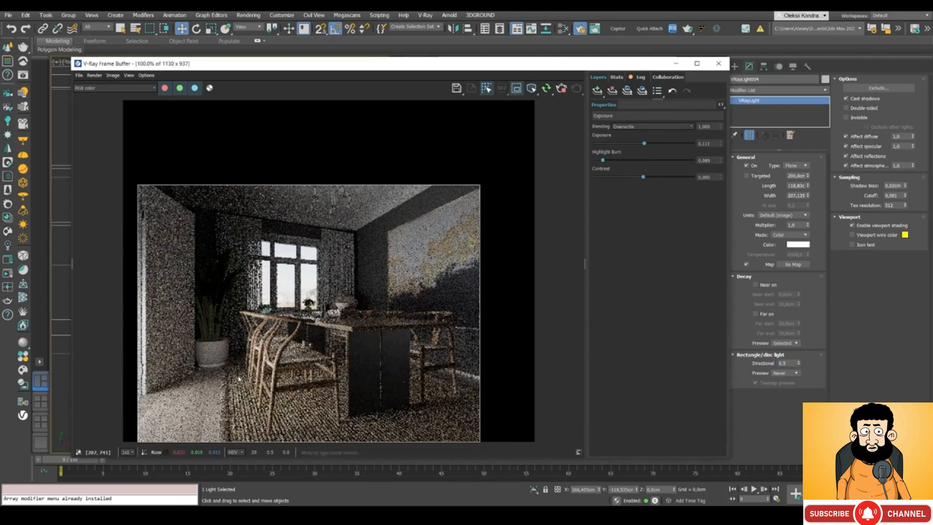
pyautogui.scroll(1, 284, 365)
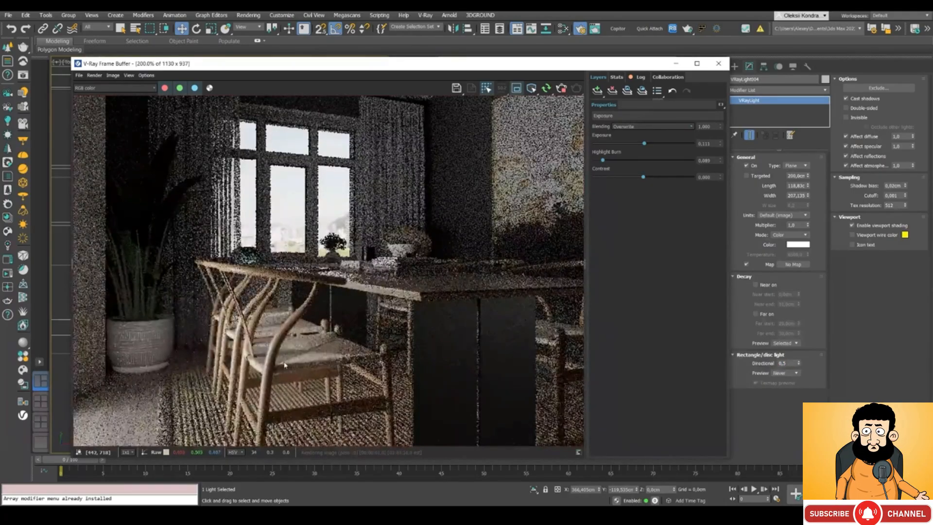
pyautogui.scroll(-1, 284, 365)
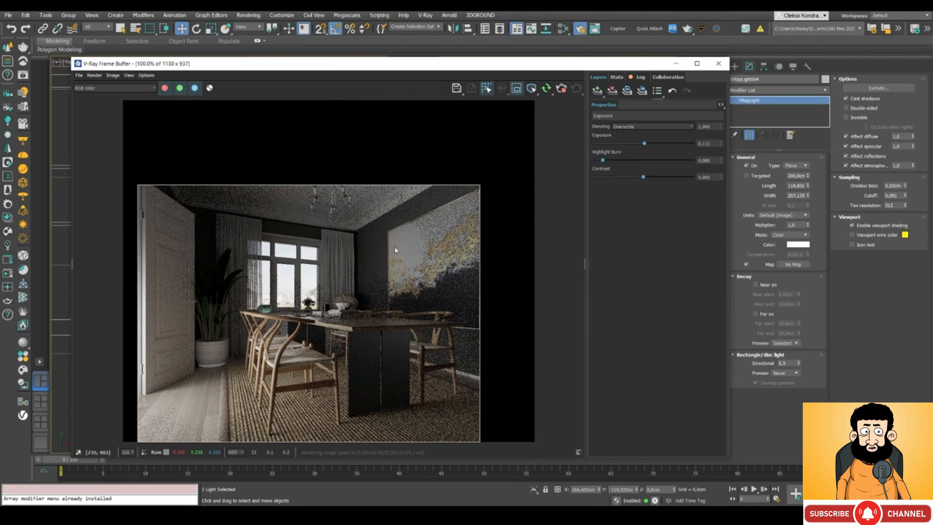
# Step: Set the window plane light's Multiplier to 0,3 and check the room in the updated render
pyautogui.click(791, 225)
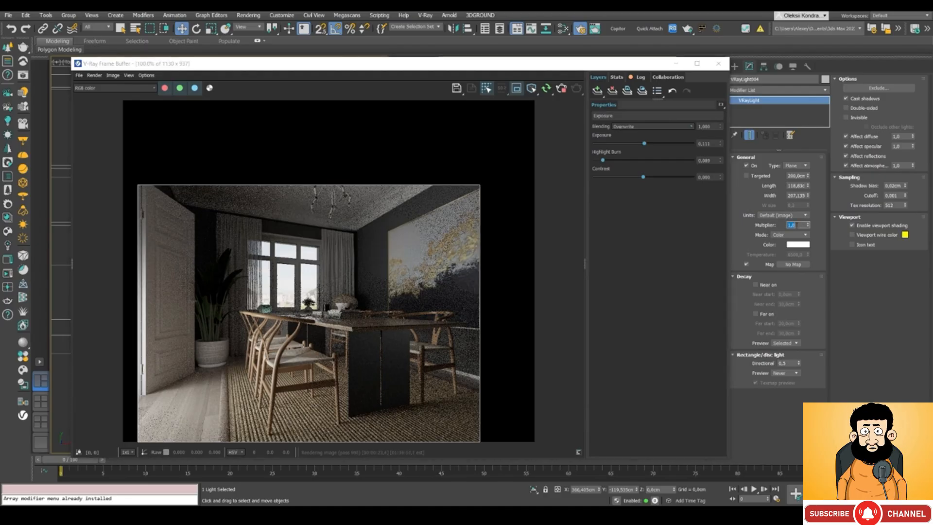
pyautogui.write('0,3')
pyautogui.press('Return')
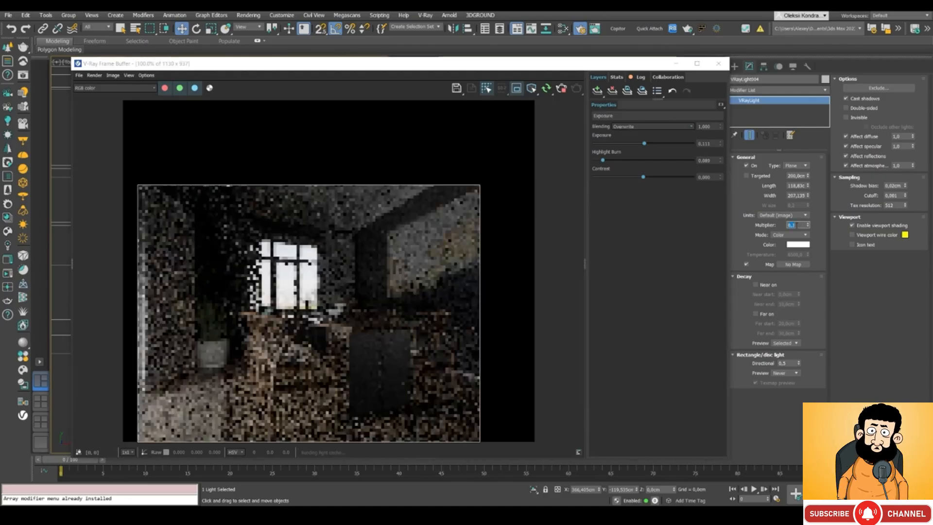
pyautogui.click(221, 379)
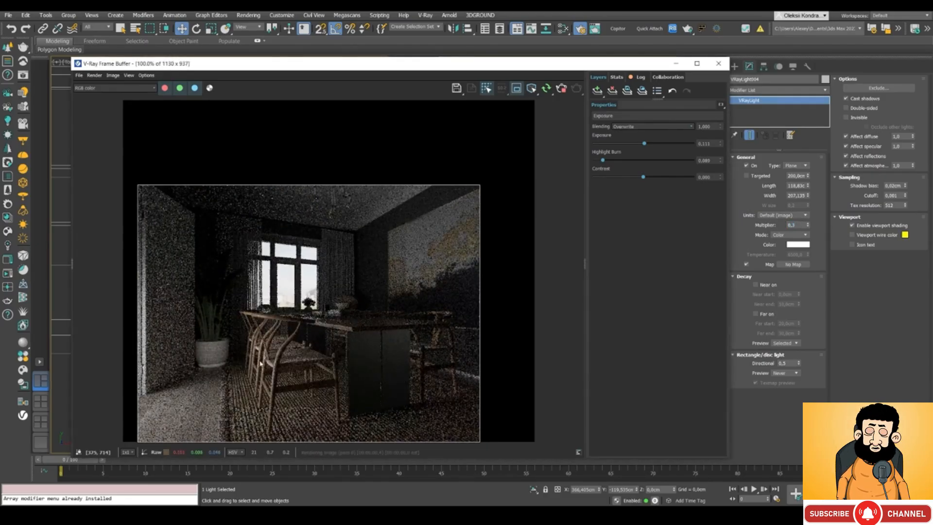
pyautogui.scroll(1, 263, 358)
pyautogui.scroll(-1, 270, 413)
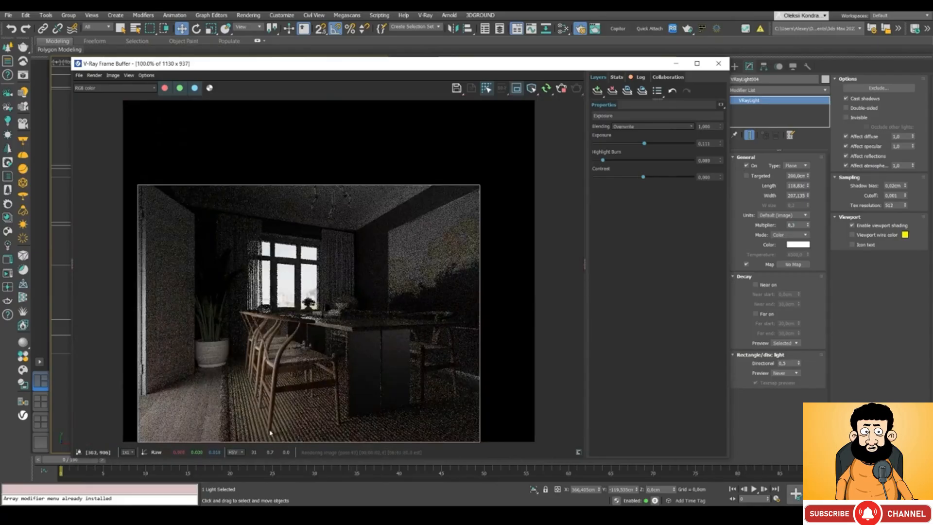
# Step: Select the dome light in the top view and turn it back on
pyautogui.moveTo(348, 68); pyautogui.dragTo(703, 70)
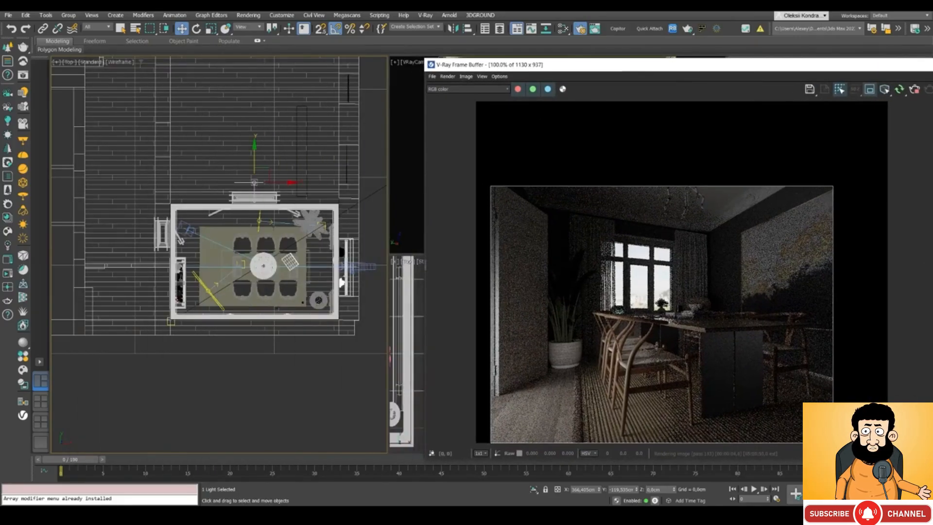
pyautogui.scroll(-4, 294, 85)
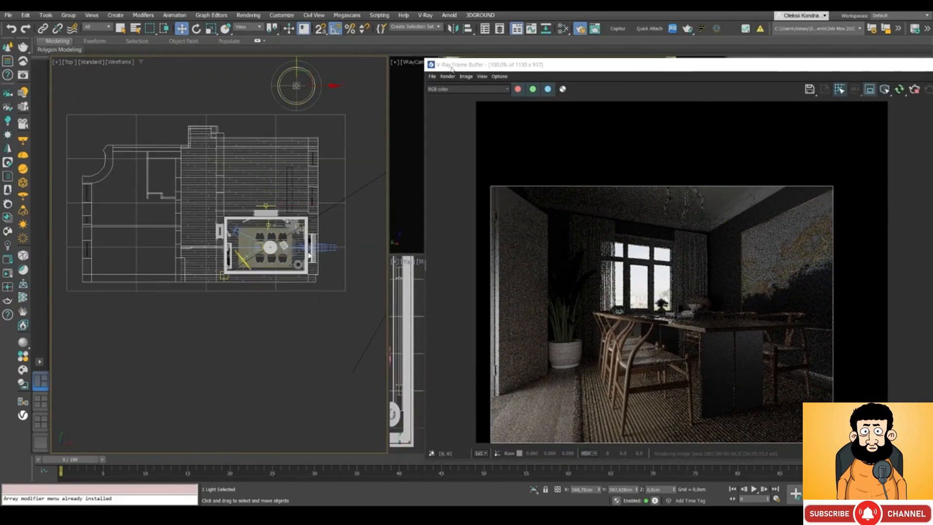
pyautogui.moveTo(506, 69); pyautogui.dragTo(132, 123)
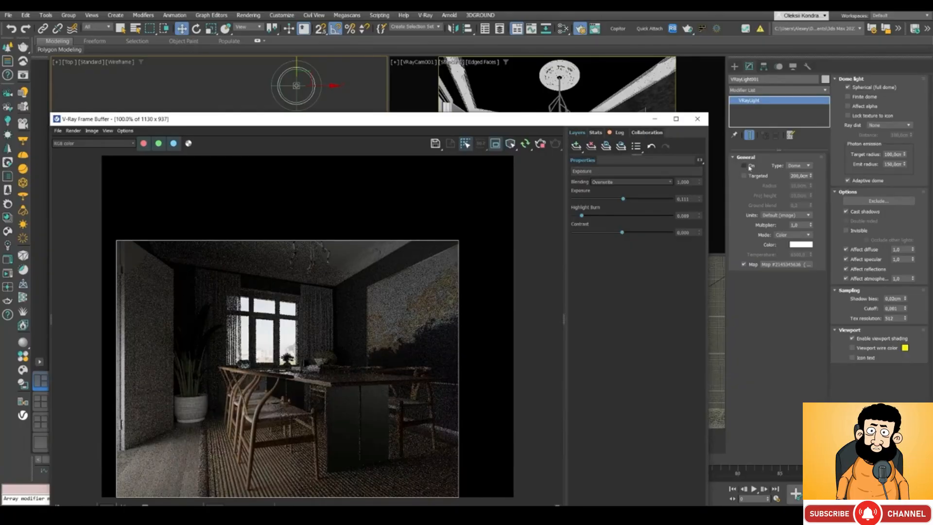
pyautogui.moveTo(425, 123); pyautogui.dragTo(561, 48)
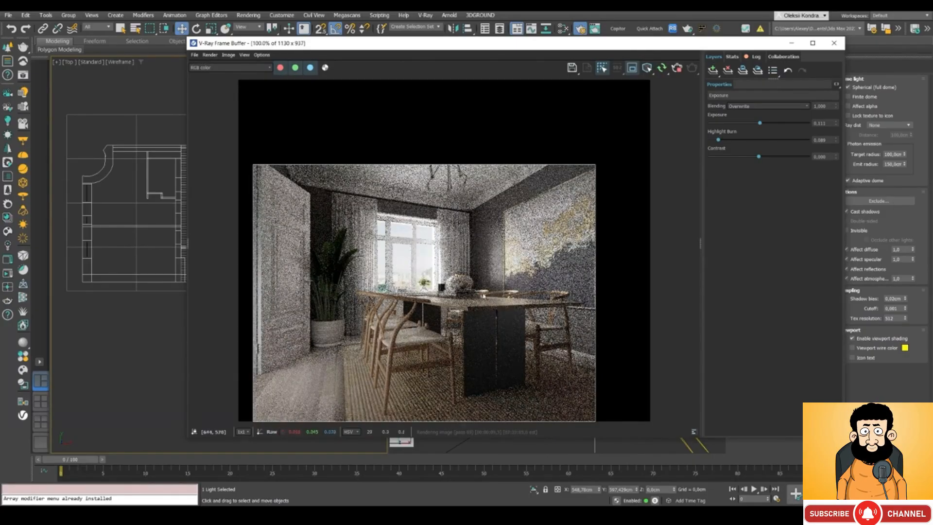
# Step: Select the V-Ray sun in the top view and enable it again
pyautogui.moveTo(453, 45); pyautogui.dragTo(626, 191)
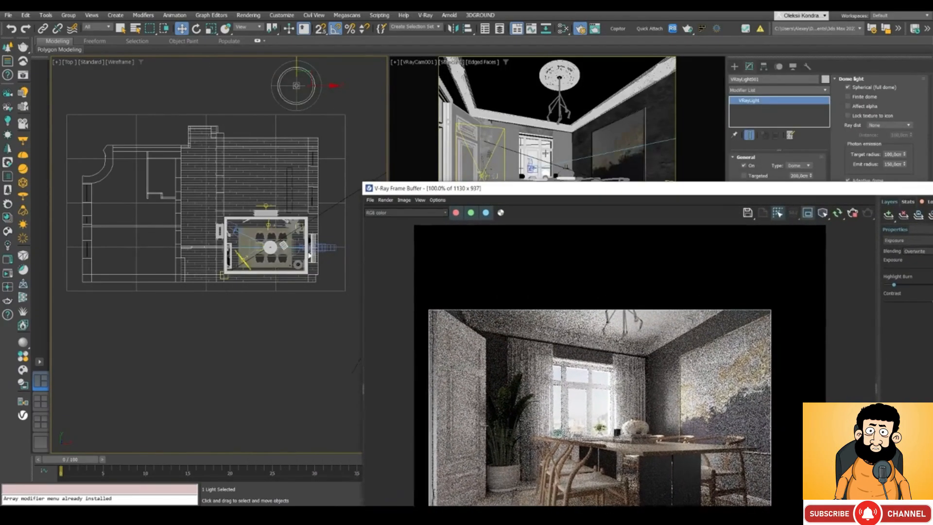
pyautogui.scroll(-3, 175, 340)
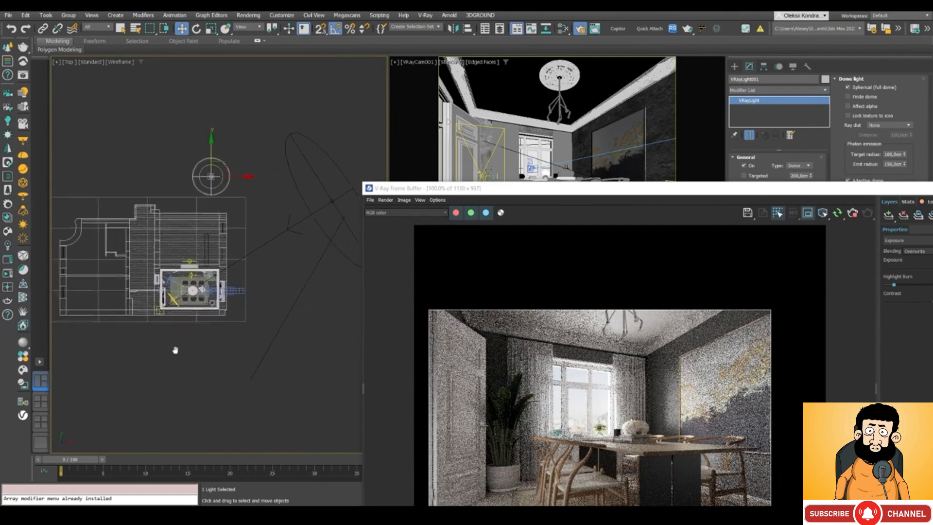
pyautogui.click(321, 190)
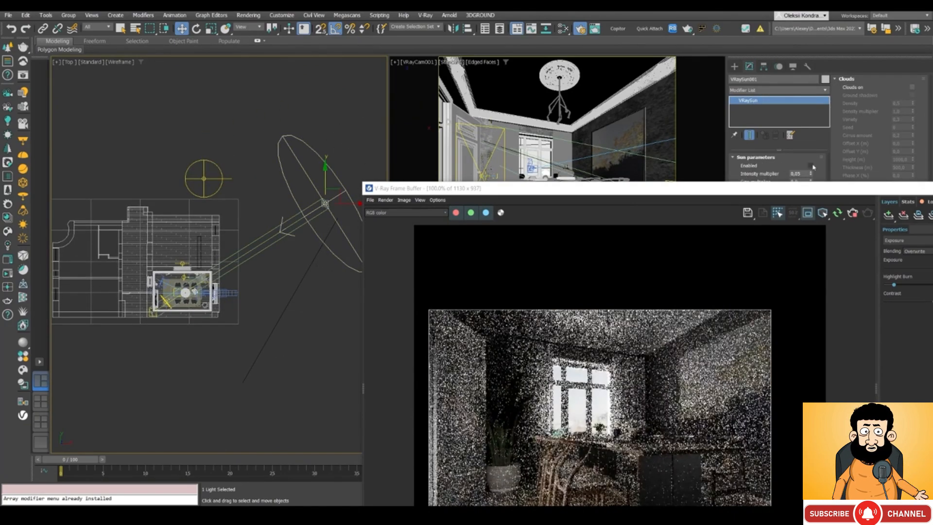
pyautogui.click(811, 164)
# Step: Limit the interactive render to a region around the ceiling corner and the upper part of the plant
pyautogui.moveTo(711, 190); pyautogui.dragTo(651, 36)
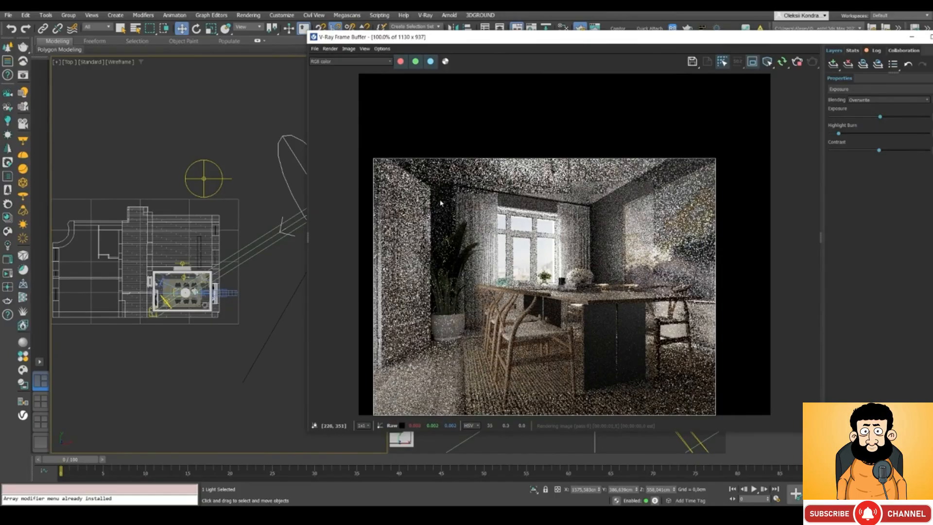
pyautogui.moveTo(441, 201); pyautogui.dragTo(375, 116)
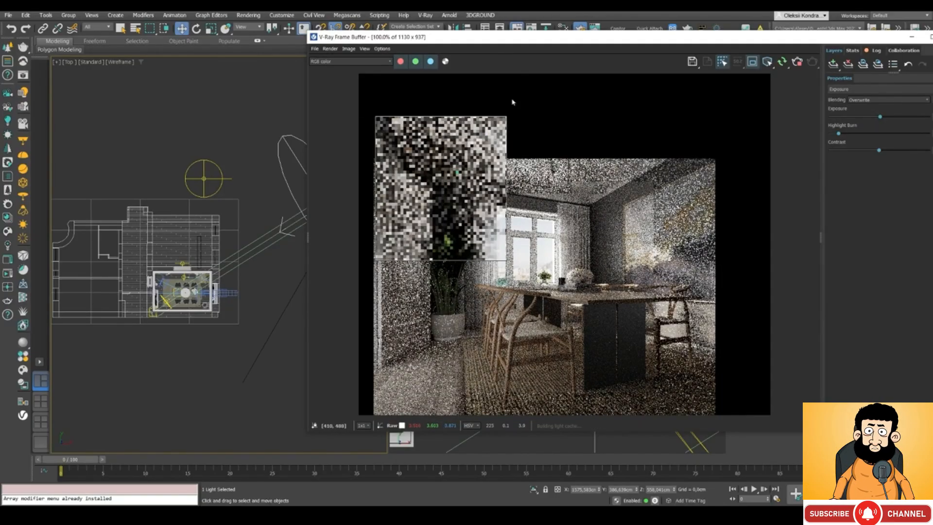
pyautogui.moveTo(456, 37); pyautogui.dragTo(445, 204)
pyautogui.moveTo(442, 241); pyautogui.dragTo(423, 313)
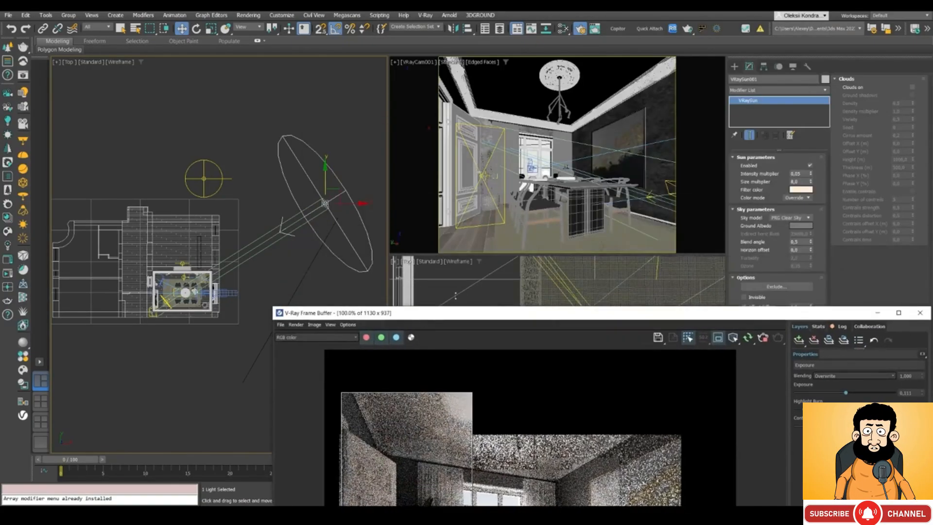
# Step: Create a Disc-type V-Ray light with a radius of about 53 cm over the plant in the top view
pyautogui.click(734, 66)
pyautogui.click(753, 124)
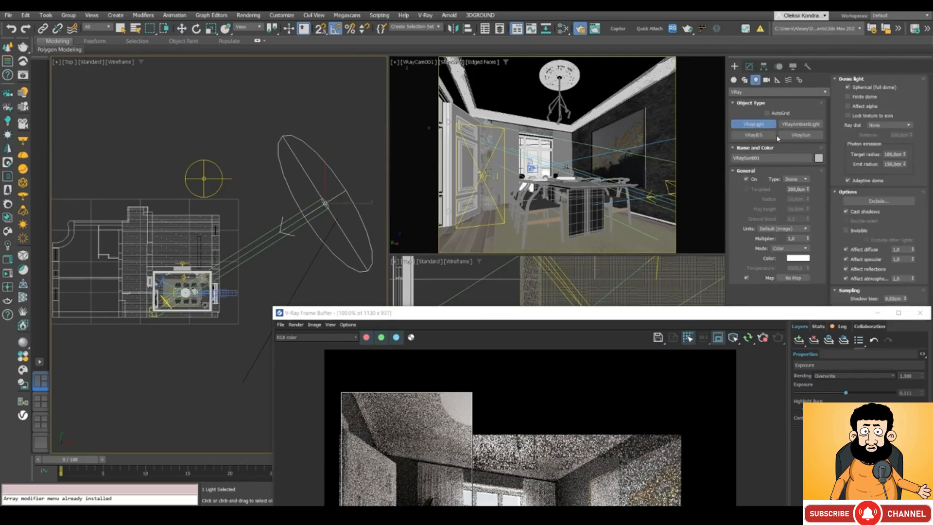
pyautogui.click(800, 183)
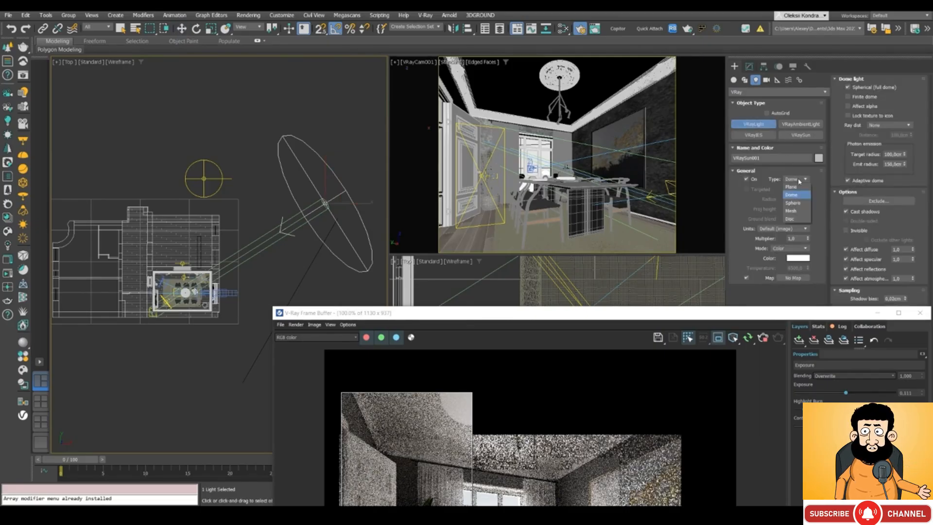
pyautogui.click(791, 219)
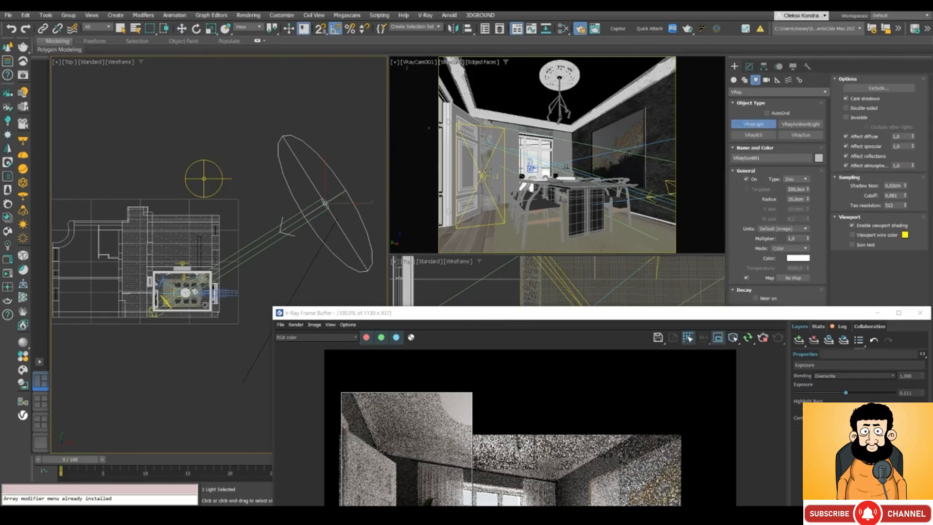
pyautogui.scroll(6, 193, 286)
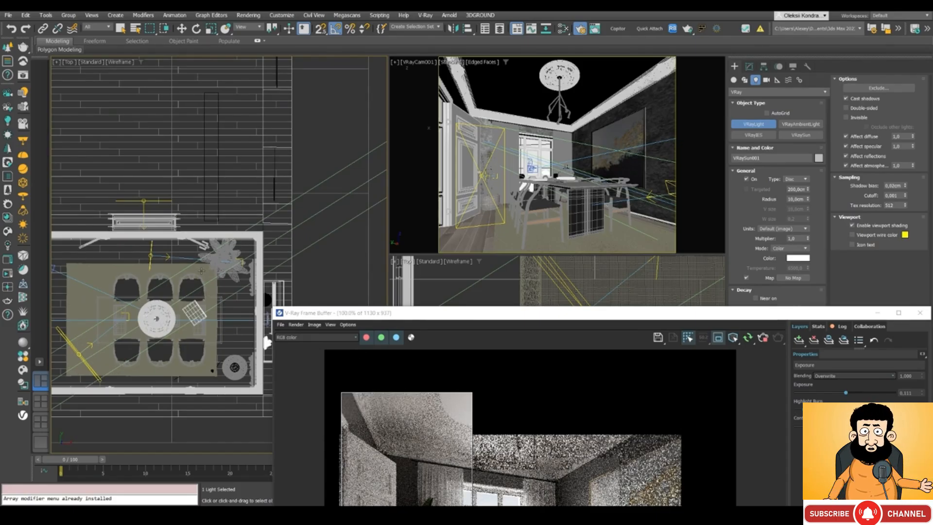
pyautogui.moveTo(201, 271); pyautogui.dragTo(237, 259)
# Step: Raise the disc light in the front view until it sits above the plant, below the ceiling
pyautogui.press('w')
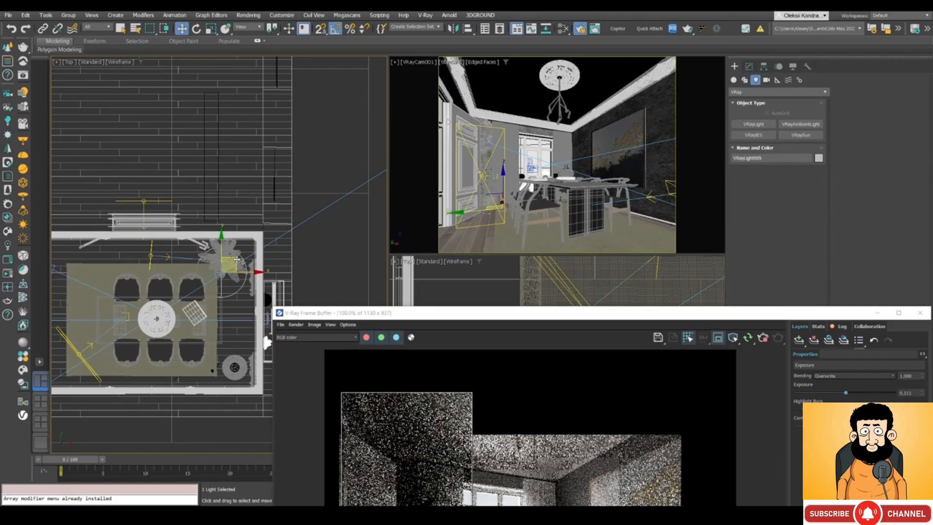
pyautogui.press('f')
pyautogui.scroll(5, 264, 310)
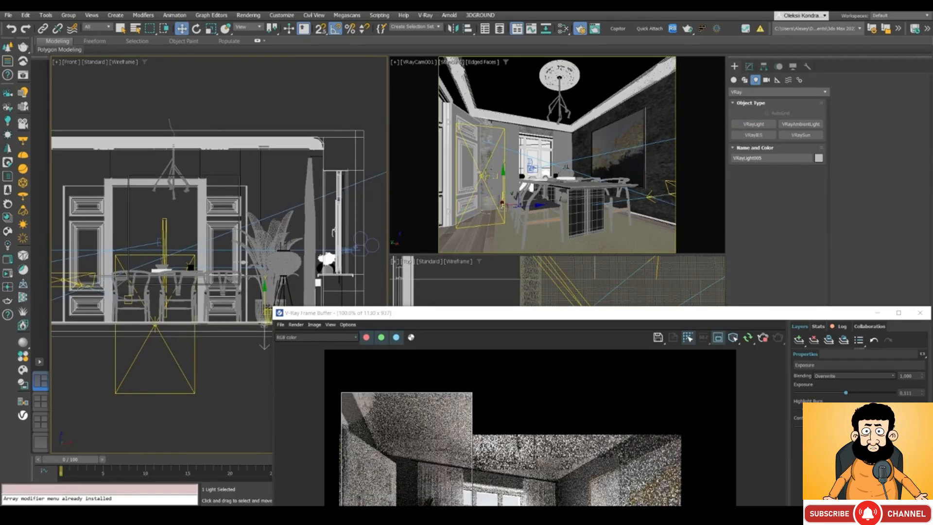
pyautogui.moveTo(268, 310); pyautogui.dragTo(263, 196)
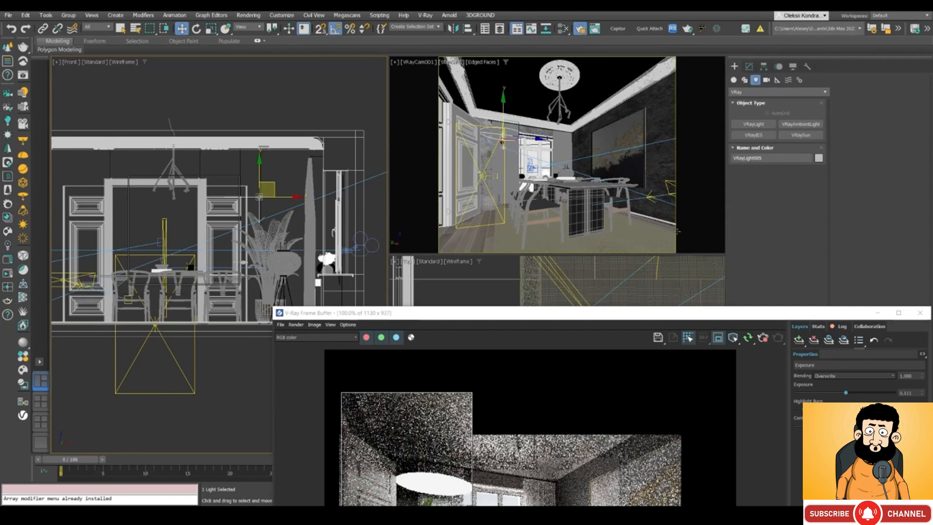
# Step: Make the disc light targeted and move its target up to the ceiling corner in the front view
pyautogui.click(749, 66)
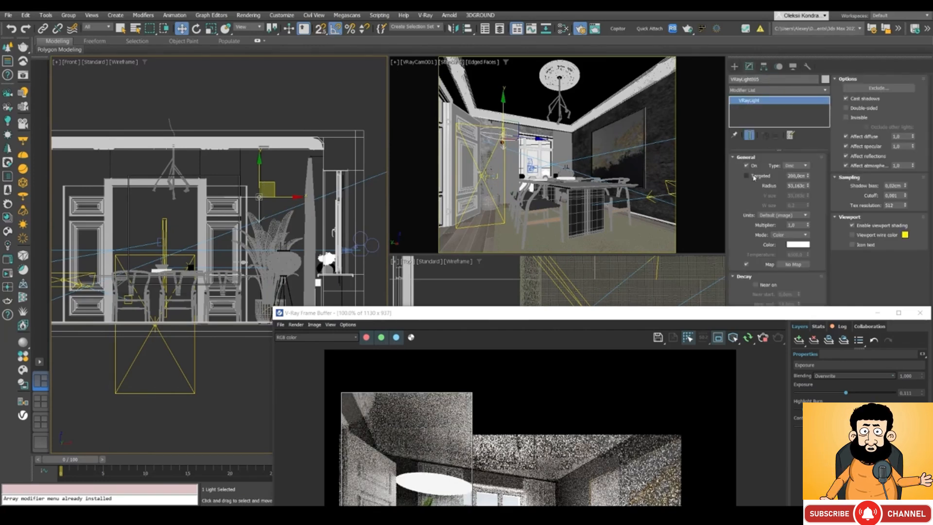
pyautogui.click(255, 331)
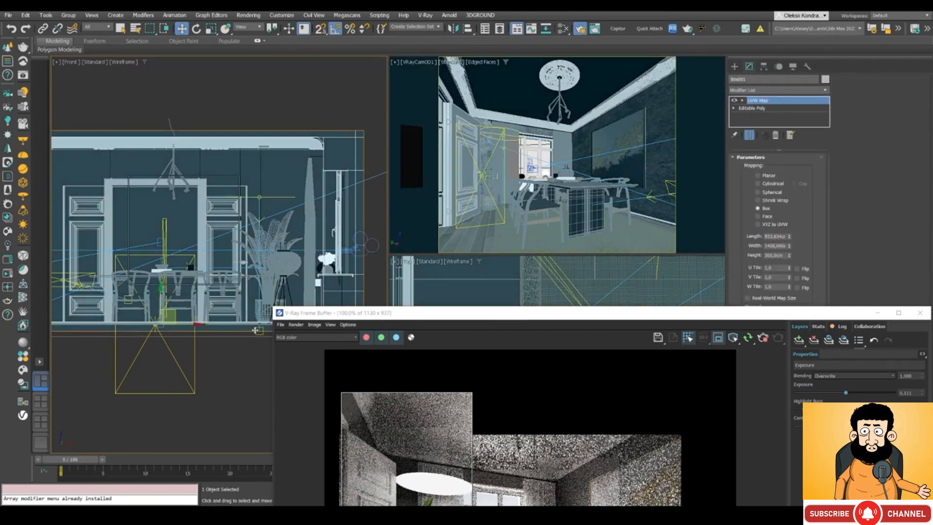
pyautogui.click(257, 332)
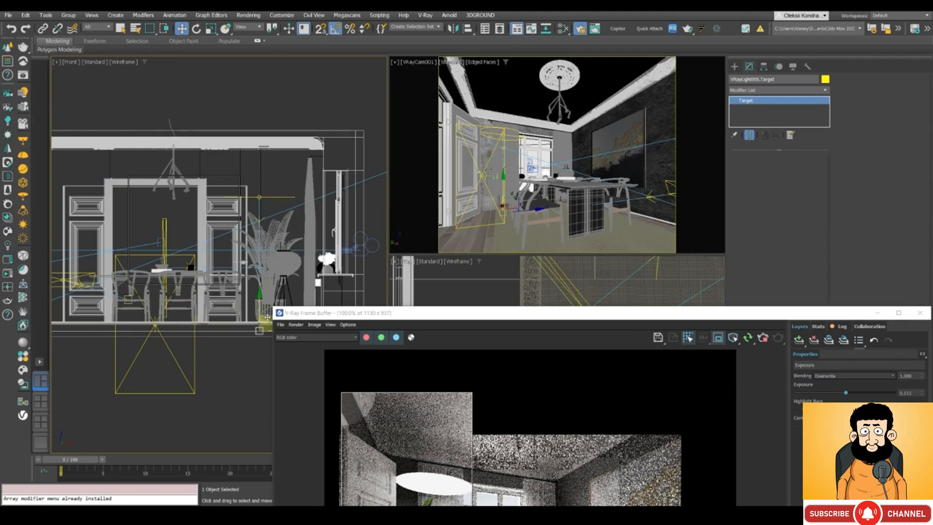
pyautogui.moveTo(267, 318); pyautogui.dragTo(334, 124)
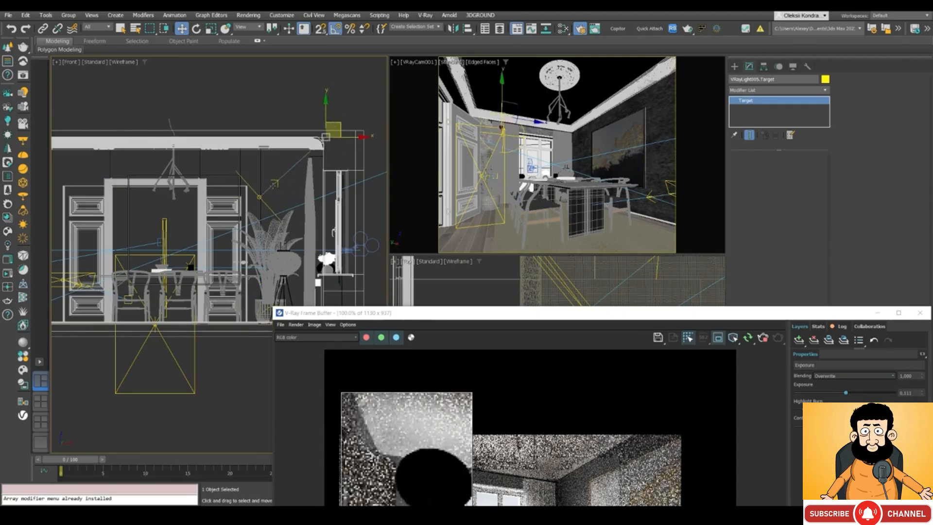
# Step: Shift the disc light's target in the top view to the room corner behind the plant
pyautogui.click(263, 194)
pyautogui.press('t')
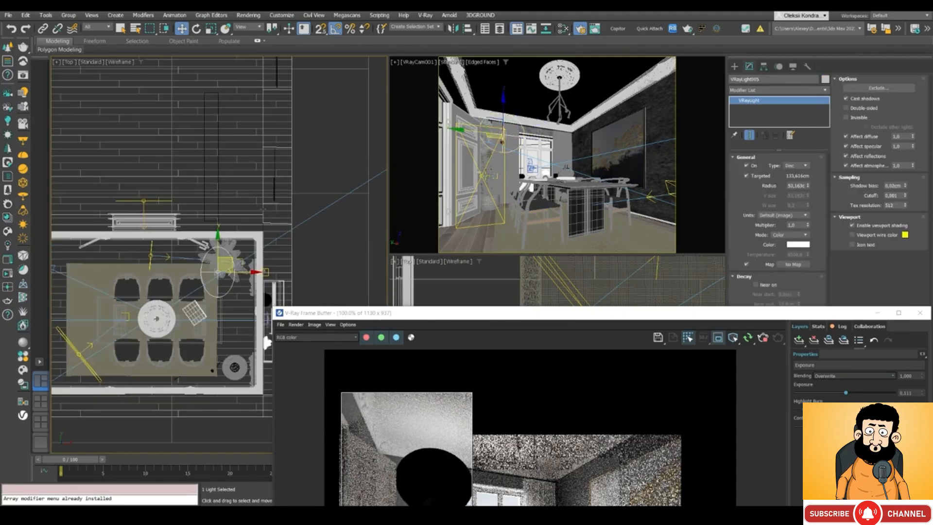
pyautogui.click(267, 271)
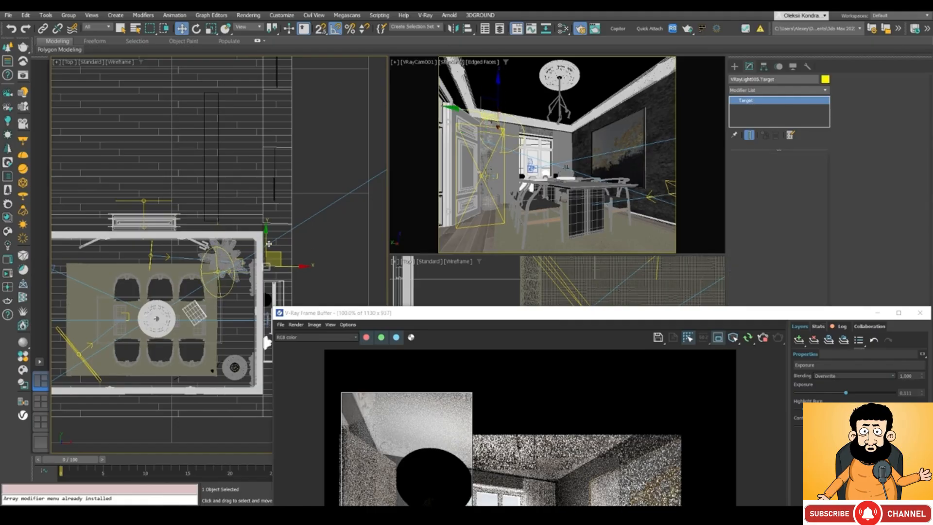
pyautogui.moveTo(269, 268); pyautogui.dragTo(268, 228)
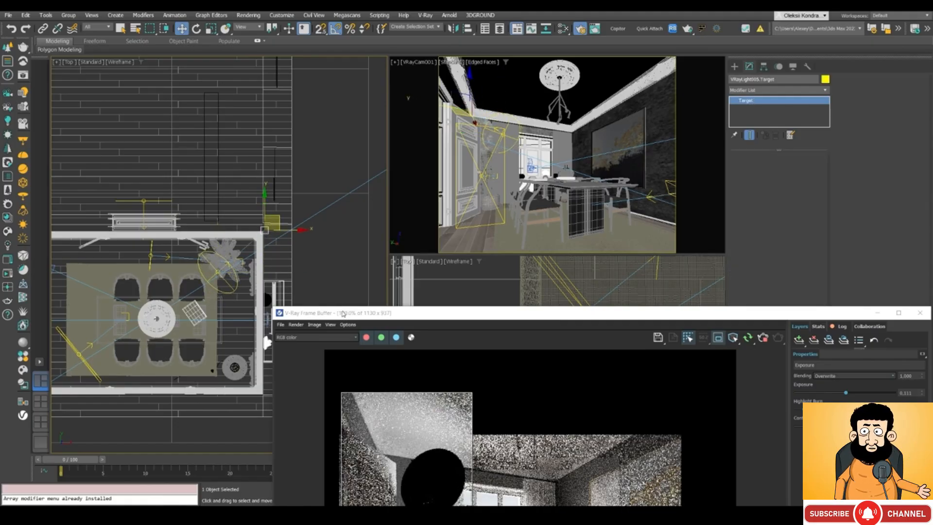
# Step: Make the disc light invisible and inspect the ceiling and curtain area in the render
pyautogui.moveTo(344, 317); pyautogui.dragTo(198, 140)
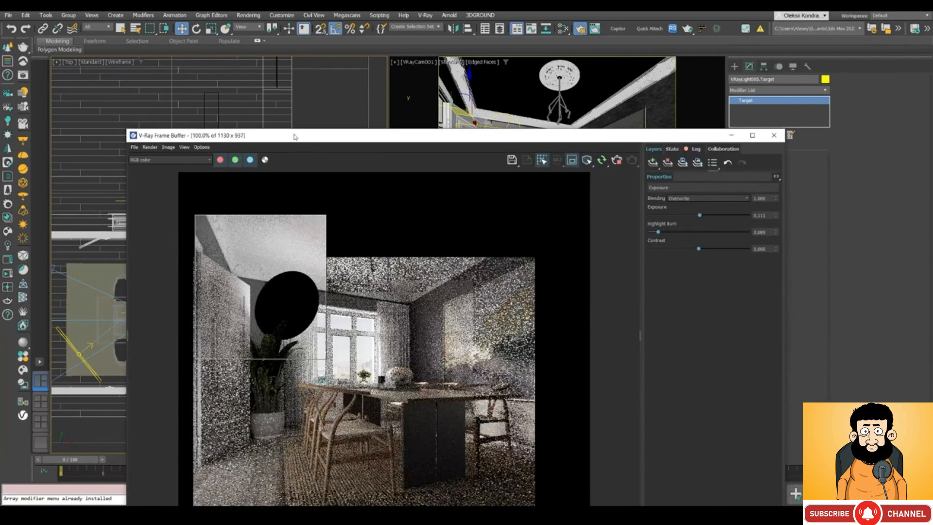
pyautogui.moveTo(294, 137); pyautogui.dragTo(233, 108)
pyautogui.click(239, 297)
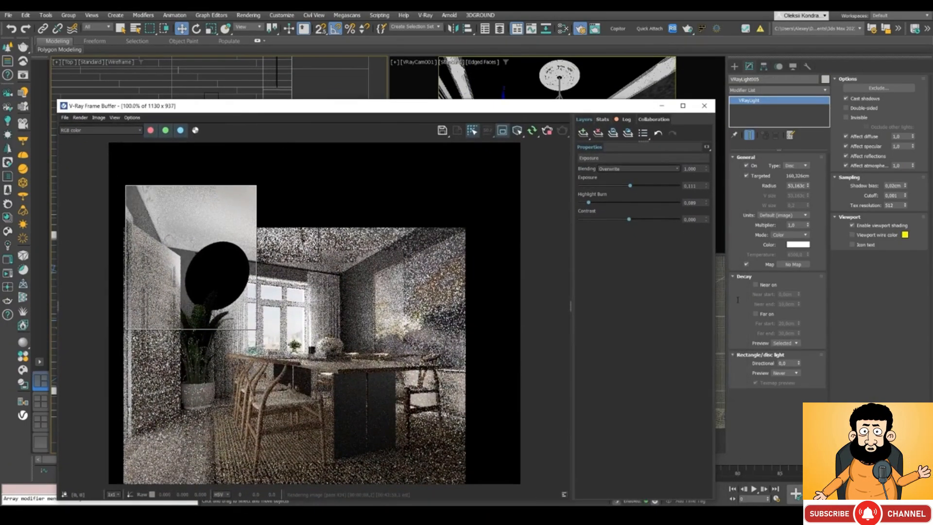
pyautogui.click(846, 117)
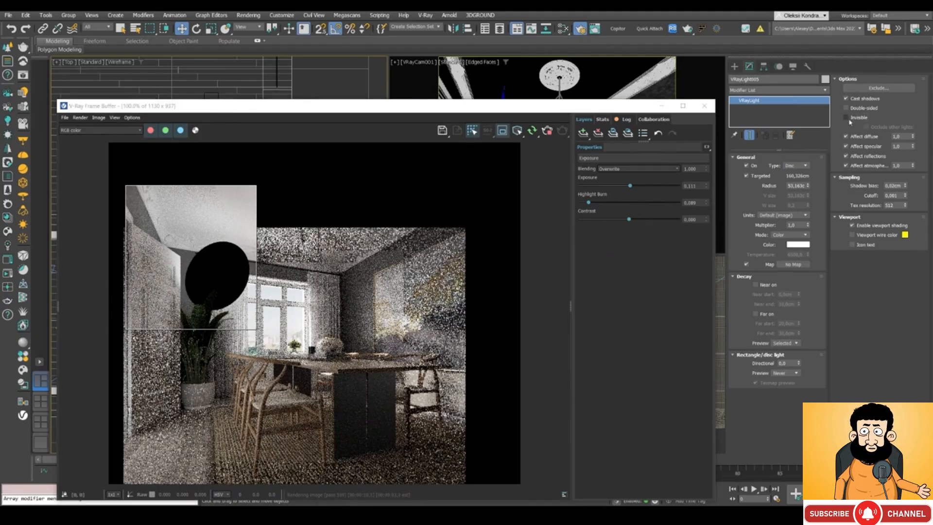
pyautogui.scroll(2, 212, 201)
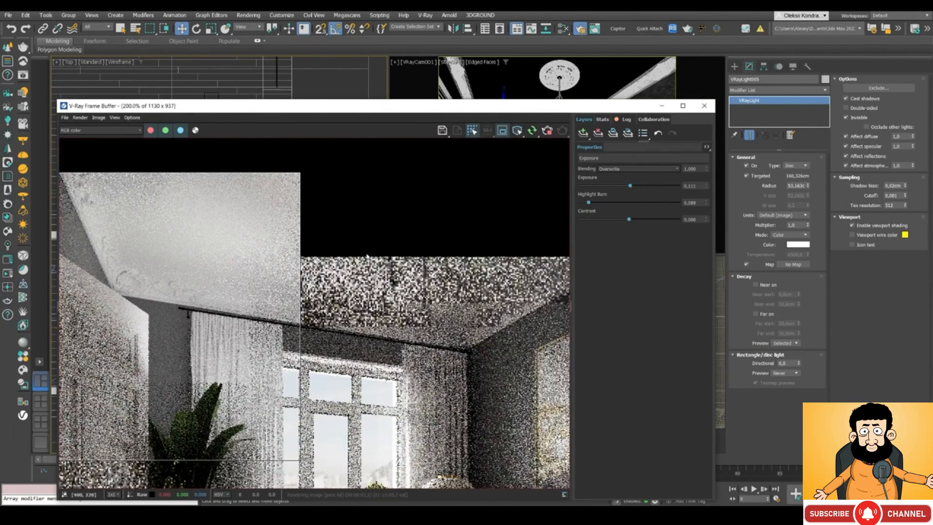
# Step: Set the disc light's Multiplier to 0,5
pyautogui.click(791, 225)
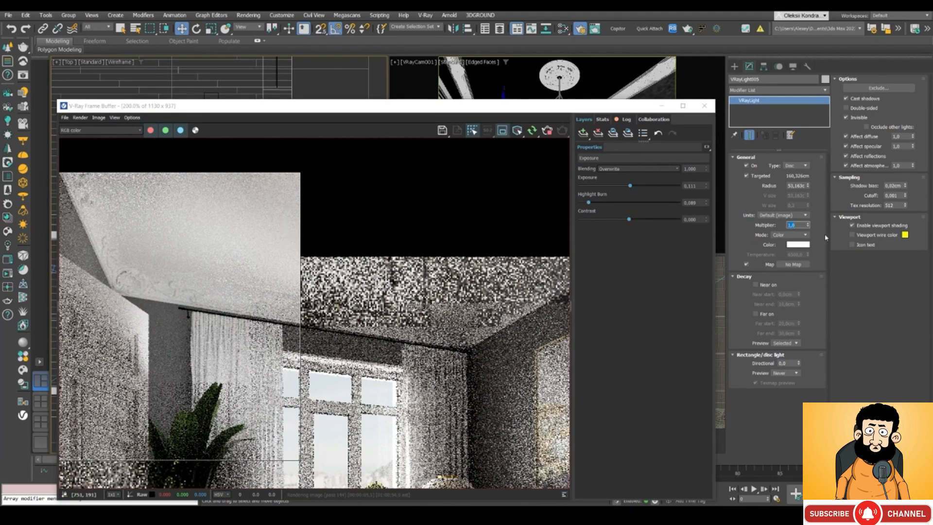
pyautogui.write('0,')
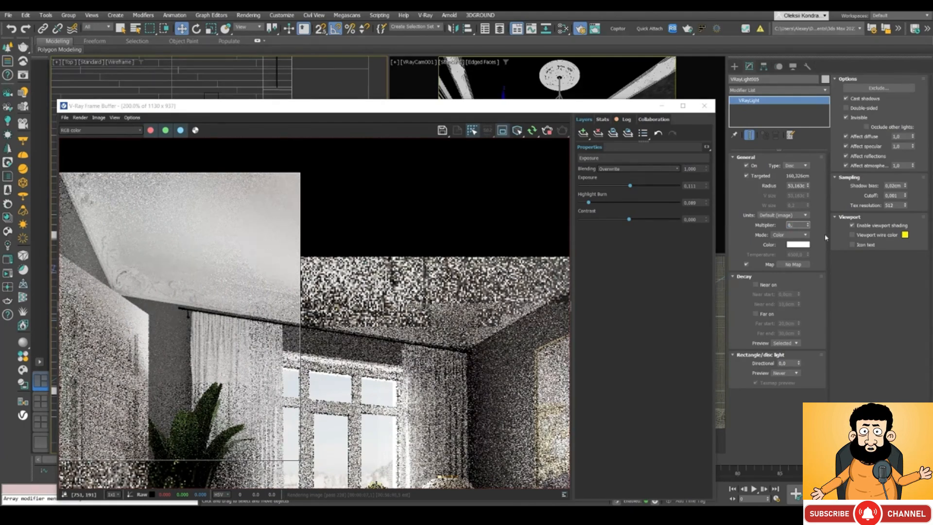
pyautogui.write('5')
pyautogui.press('Return')
pyautogui.moveTo(246, 108); pyautogui.dragTo(287, 389)
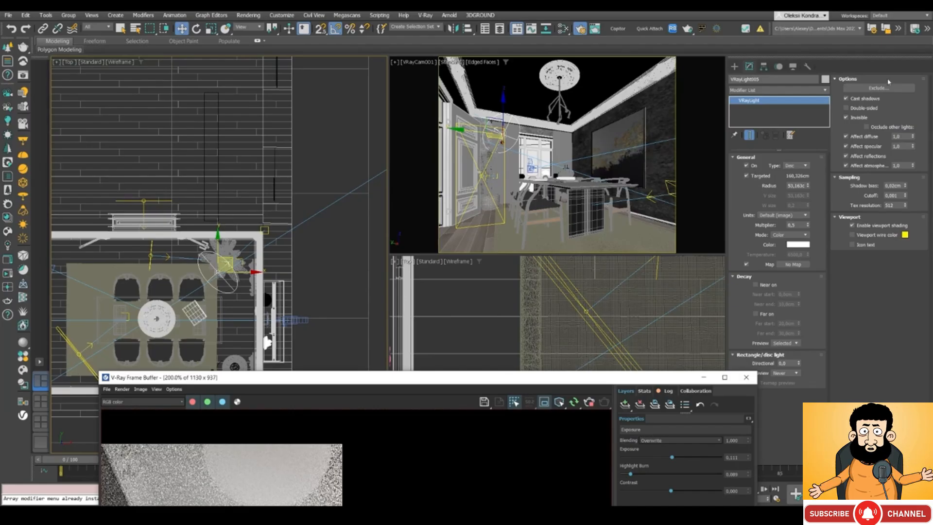
# Step: Rename the room's ceiling object as Ceiling
pyautogui.click(685, 100)
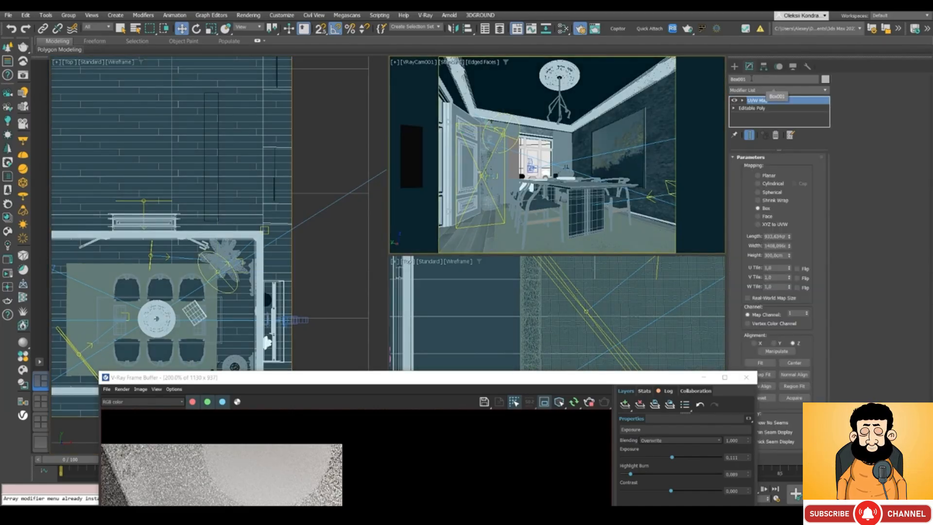
pyautogui.moveTo(761, 79); pyautogui.dragTo(711, 76)
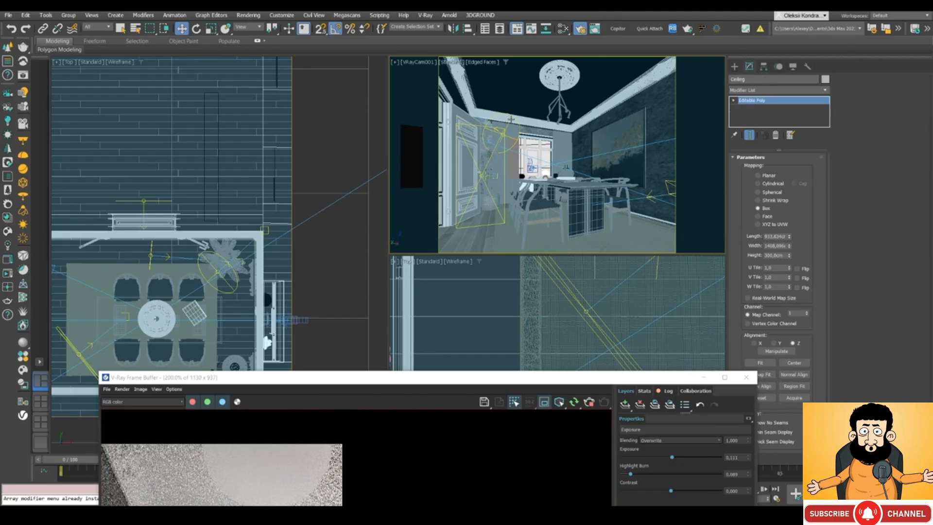
# Step: Limit selection to lights, select the disc light and restrict it to affecting only the Ceiling object with an Include list
pyautogui.click(502, 103)
pyautogui.click(97, 27)
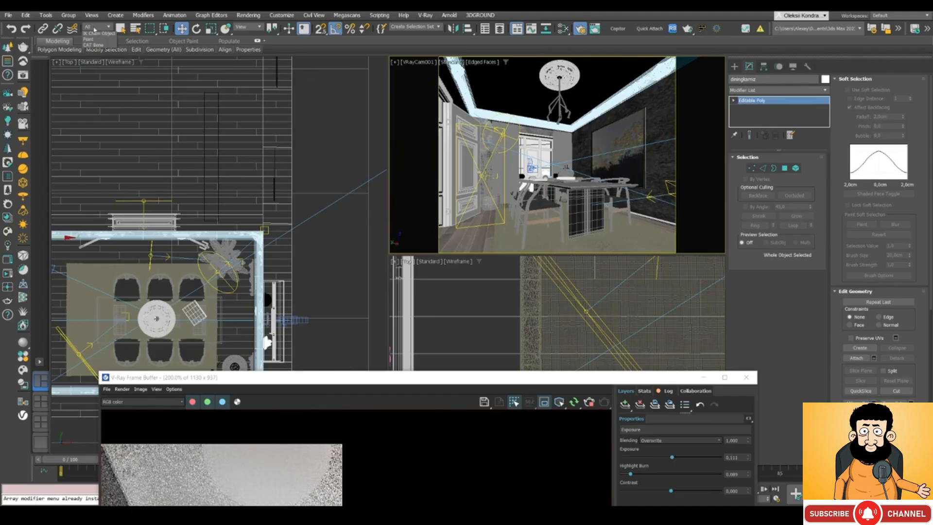
pyautogui.click(91, 66)
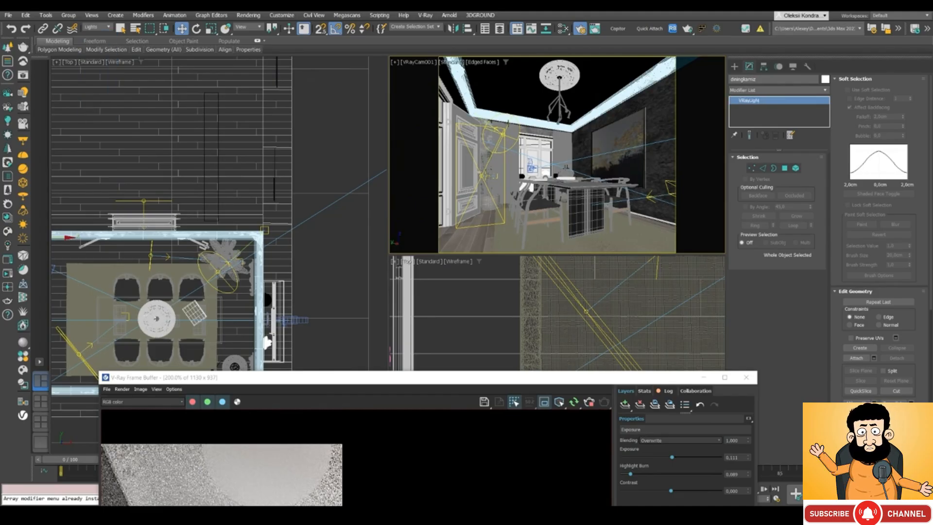
pyautogui.click(506, 123)
pyautogui.click(874, 88)
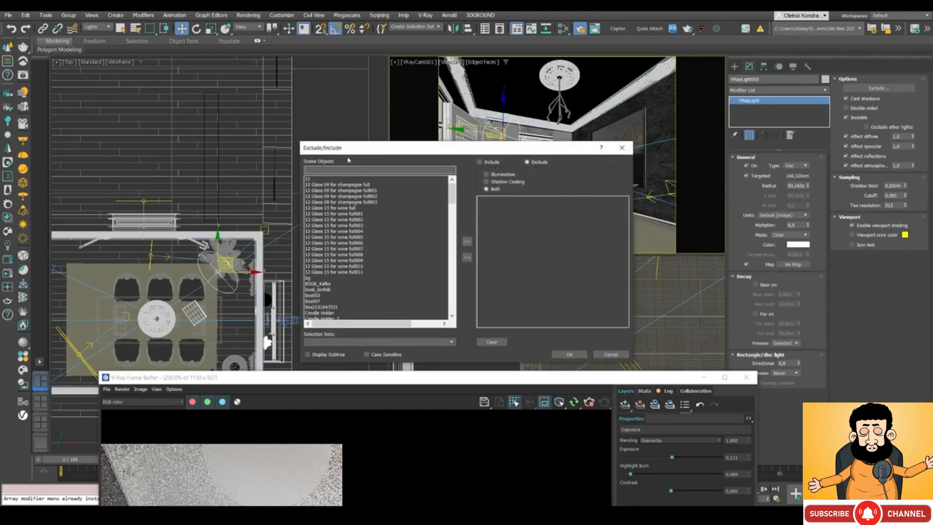
pyautogui.write('ceil')
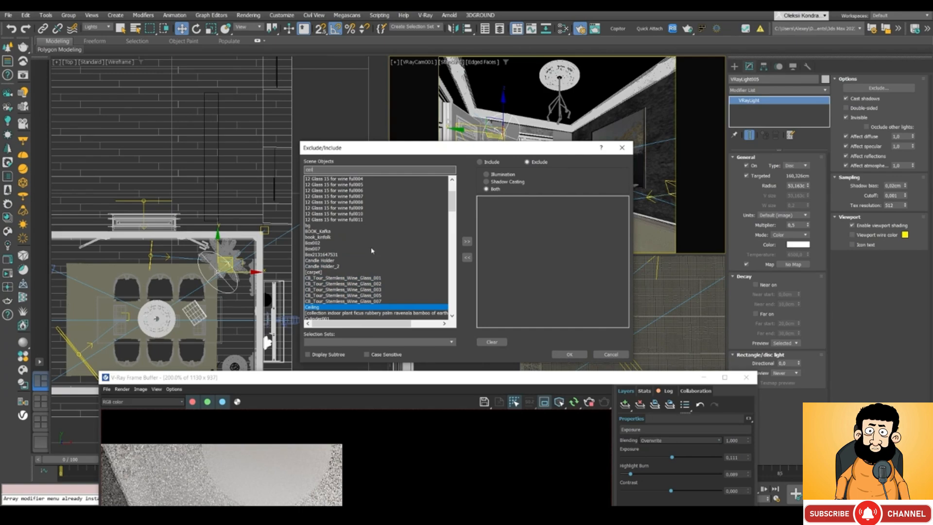
pyautogui.click(466, 242)
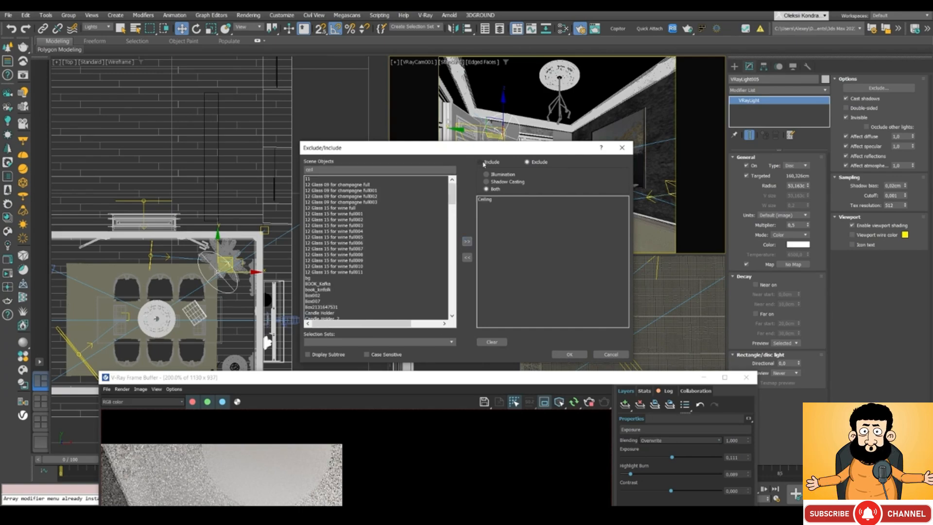
pyautogui.click(558, 355)
pyautogui.moveTo(369, 377); pyautogui.dragTo(477, 155)
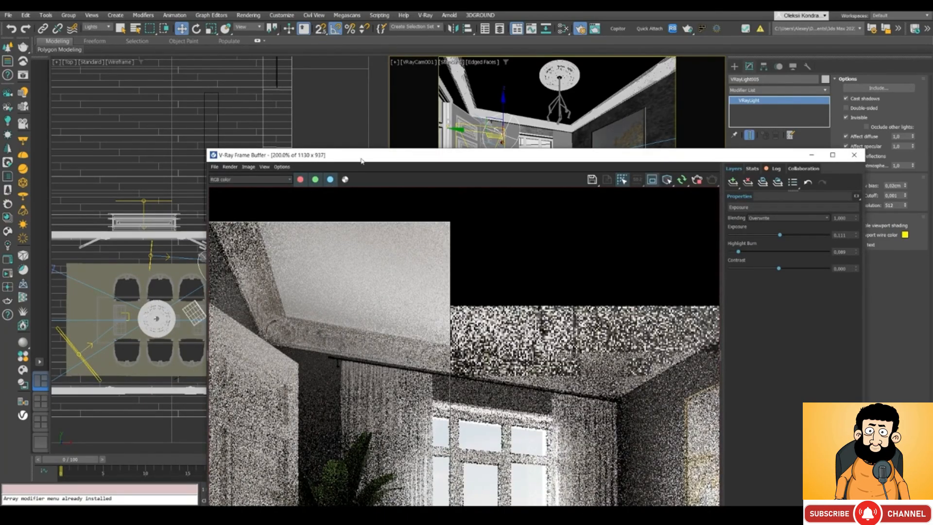
pyautogui.moveTo(347, 159); pyautogui.dragTo(326, 384)
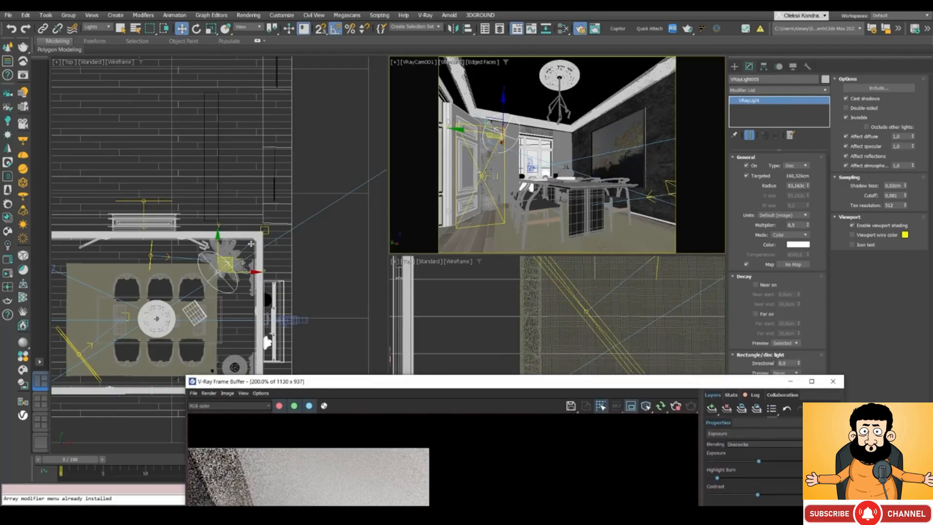
# Step: Set the selection filter back to All, select the ceiling cornice in the top view and copy its object name
pyautogui.click(108, 26)
pyautogui.click(95, 33)
pyautogui.click(245, 236)
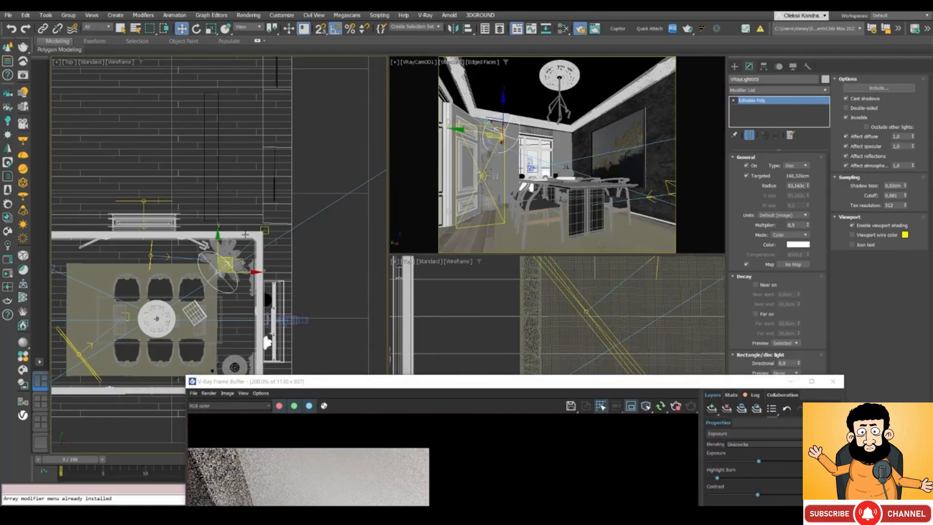
pyautogui.scroll(5, 245, 237)
pyautogui.scroll(5, 270, 229)
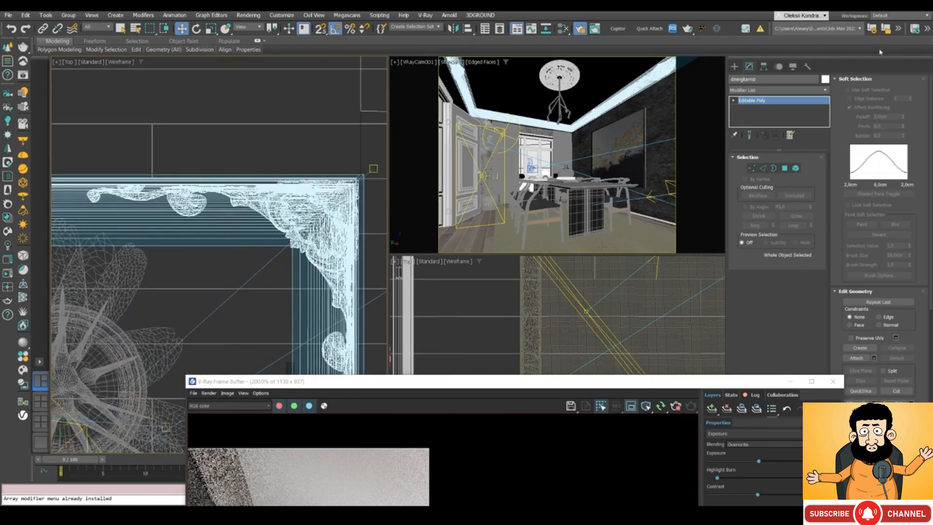
pyautogui.doubleClick(781, 78)
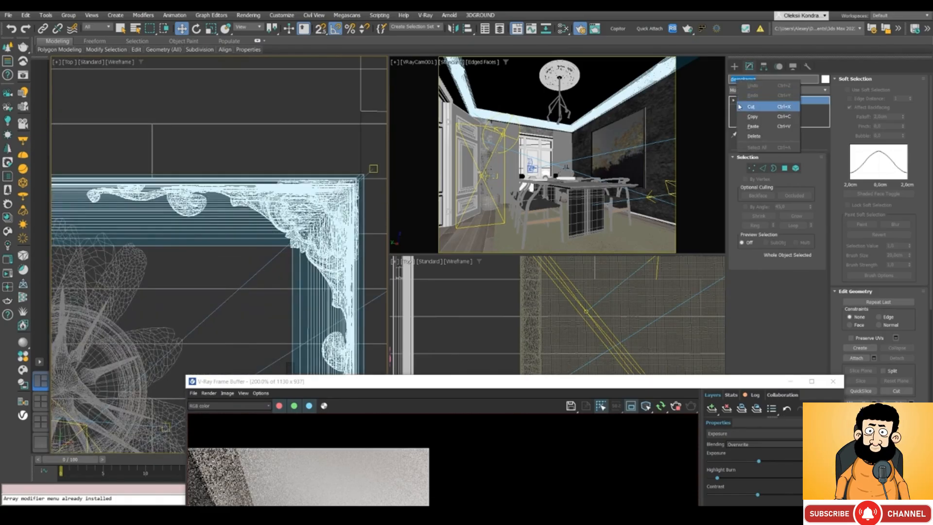
# Step: Add the cornice object diningkarniz to the disc light's Include list
pyautogui.moveTo(504, 386); pyautogui.dragTo(488, 326)
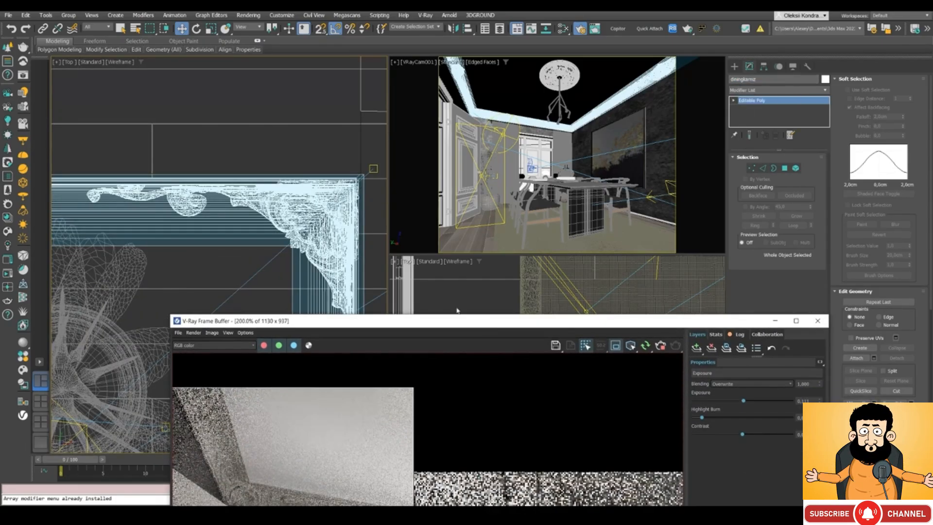
pyautogui.scroll(-4, 254, 168)
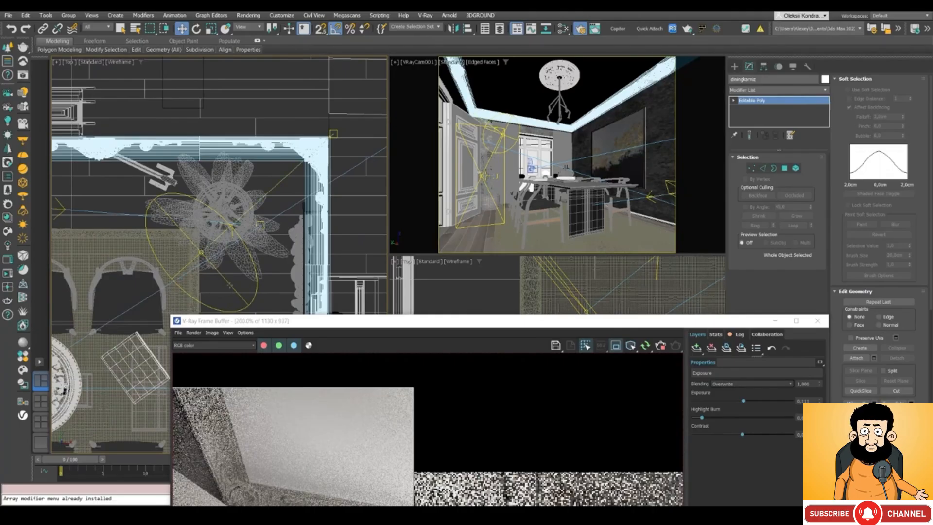
pyautogui.click(230, 285)
pyautogui.click(865, 90)
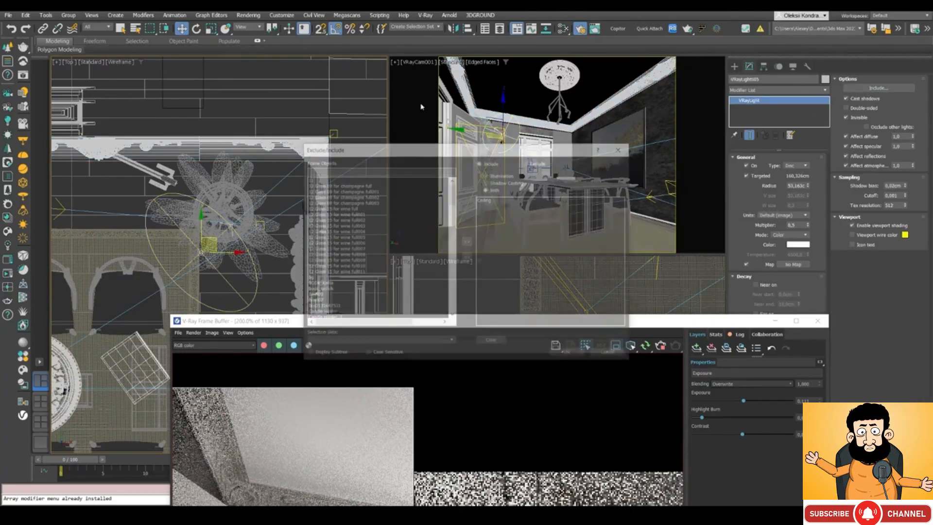
pyautogui.write('diningkarniz')
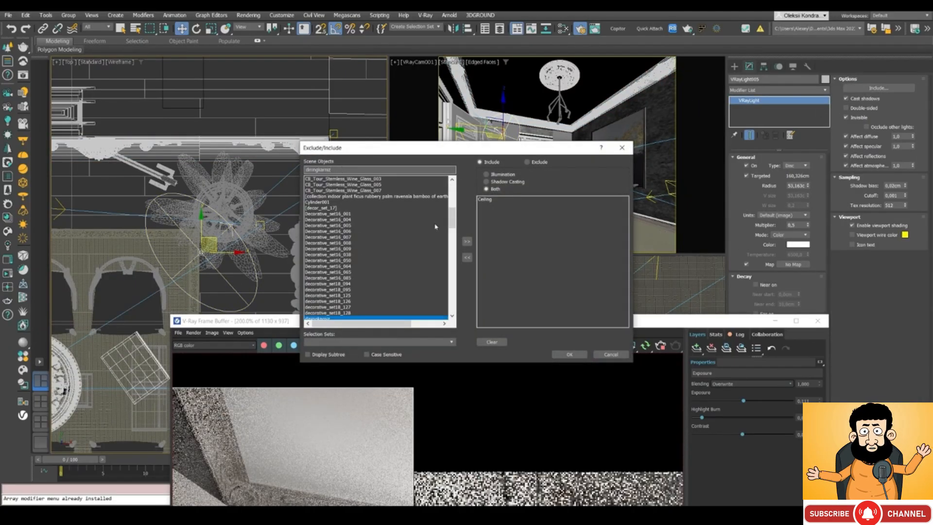
pyautogui.click(467, 242)
pyautogui.click(566, 355)
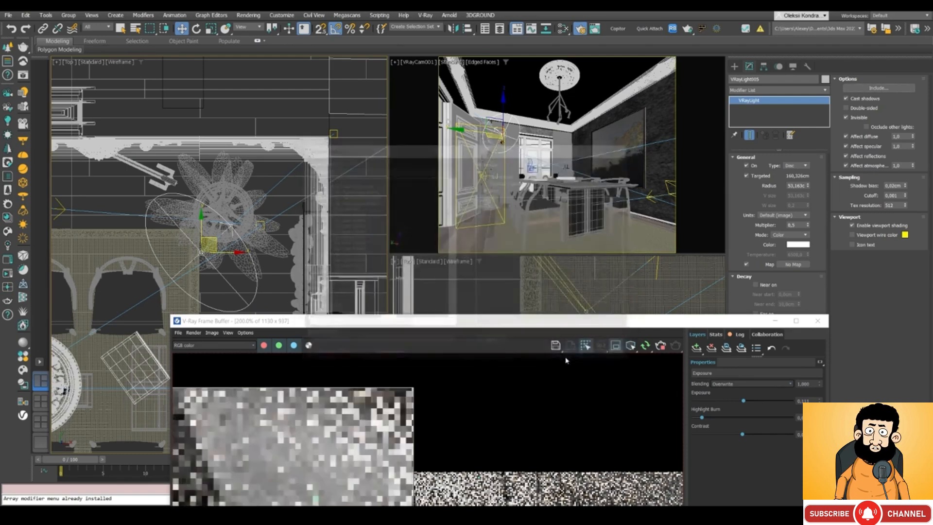
# Step: Check the ceiling corner in the render and reduce the disc light's Multiplier to 0,2
pyautogui.moveTo(495, 323); pyautogui.dragTo(573, 6)
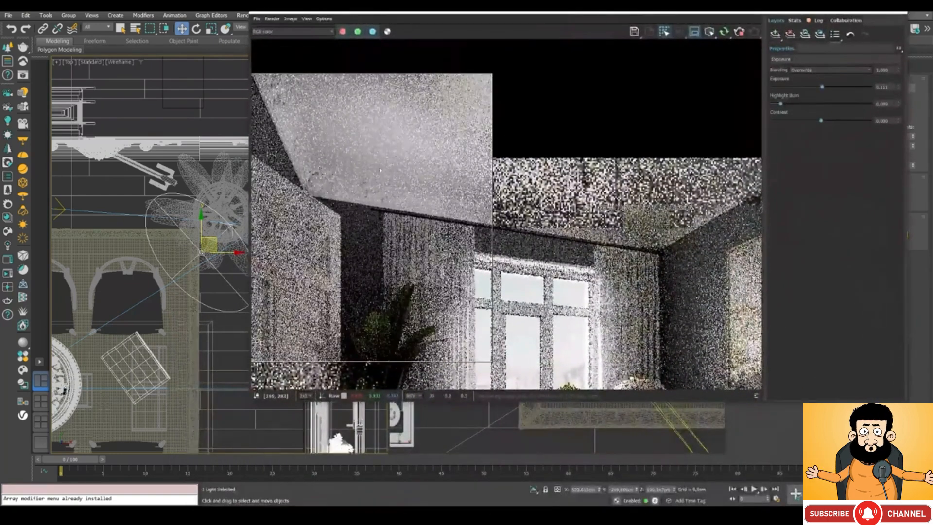
pyautogui.scroll(-2, 408, 140)
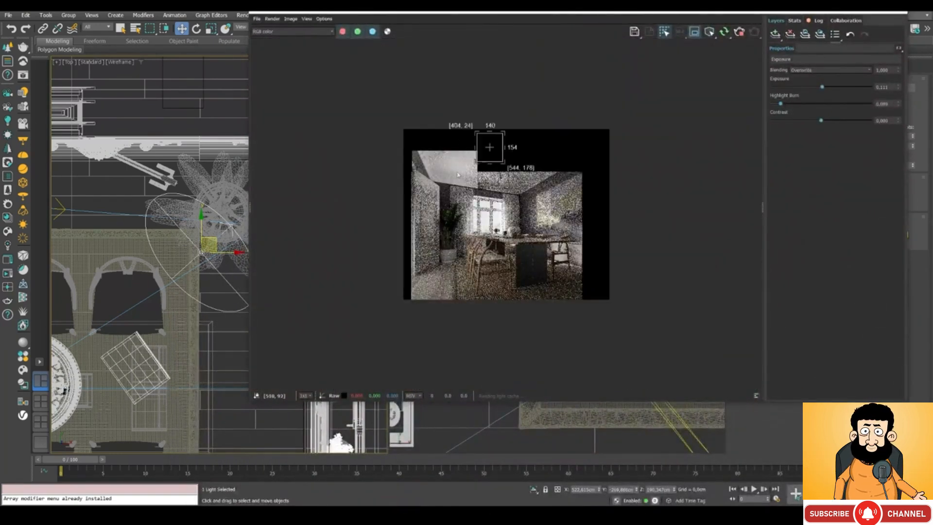
pyautogui.scroll(1, 506, 214)
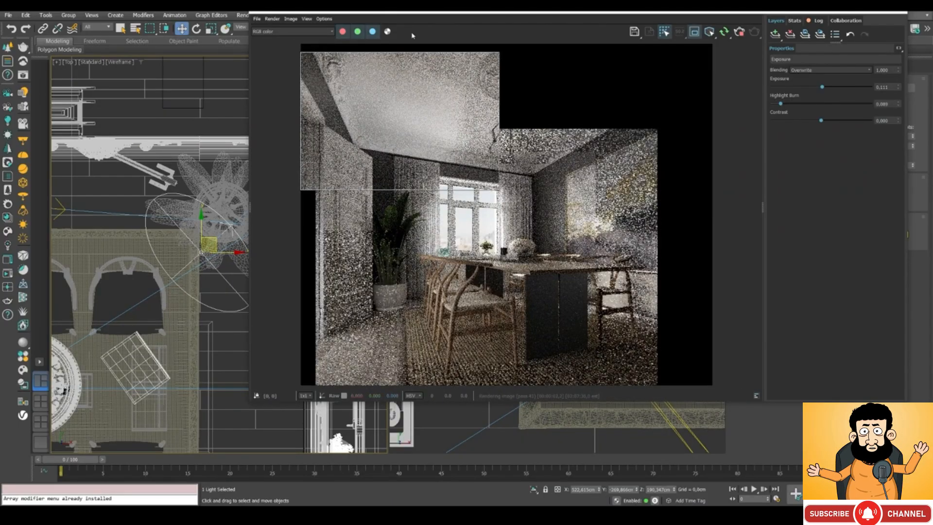
pyautogui.moveTo(407, 12); pyautogui.dragTo(448, 64)
pyautogui.scroll(1, 442, 145)
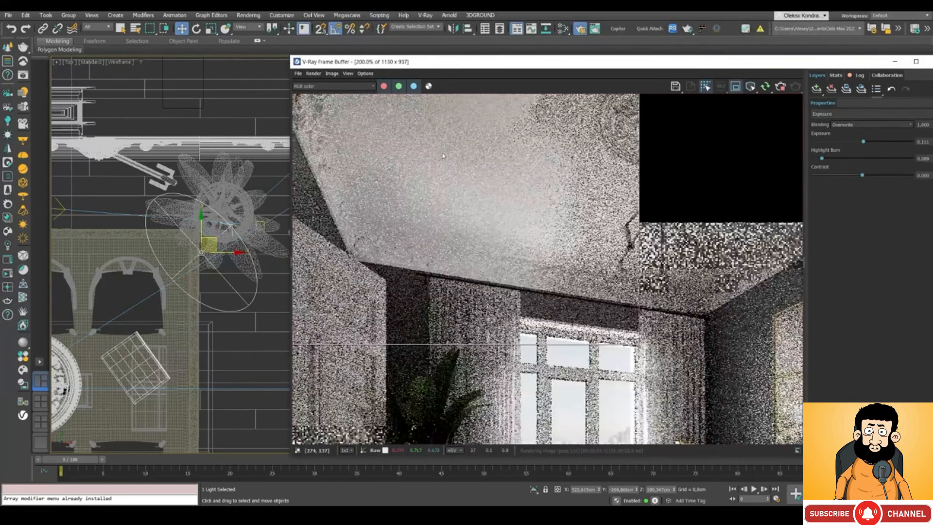
pyautogui.scroll(-1, 442, 155)
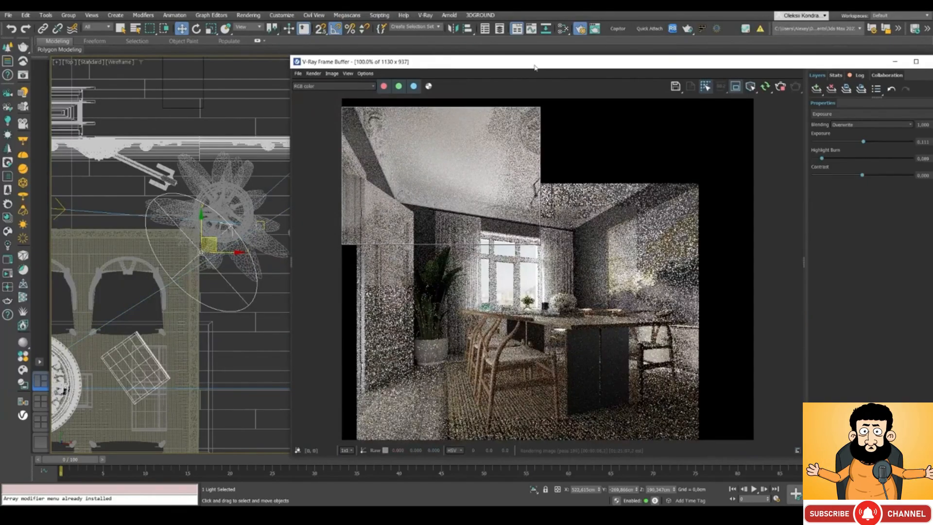
pyautogui.moveTo(534, 67); pyautogui.dragTo(309, 117)
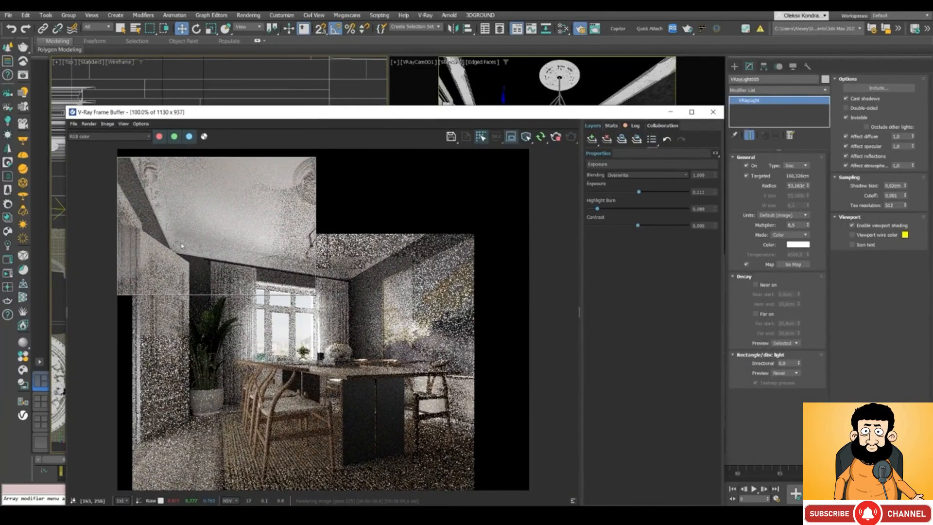
pyautogui.click(795, 224)
pyautogui.press('BackSpace')
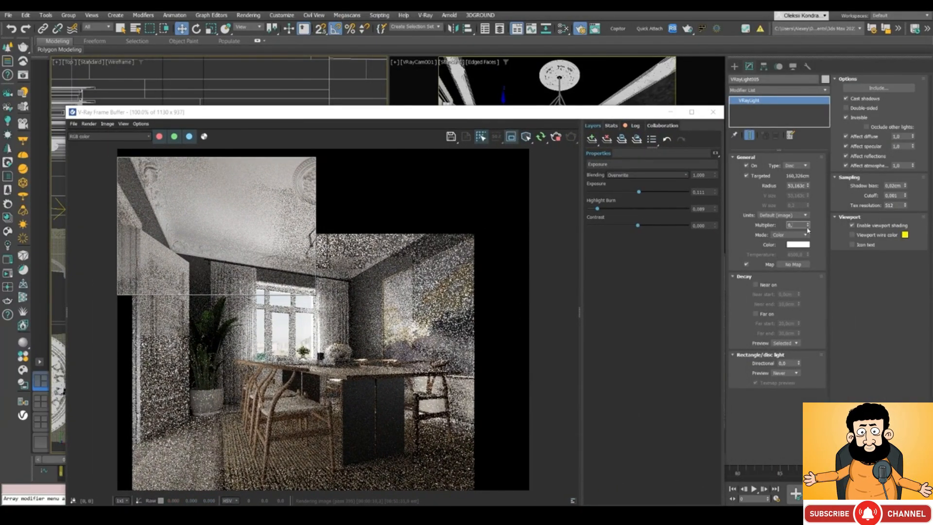
pyautogui.write('2')
pyautogui.press('Return')
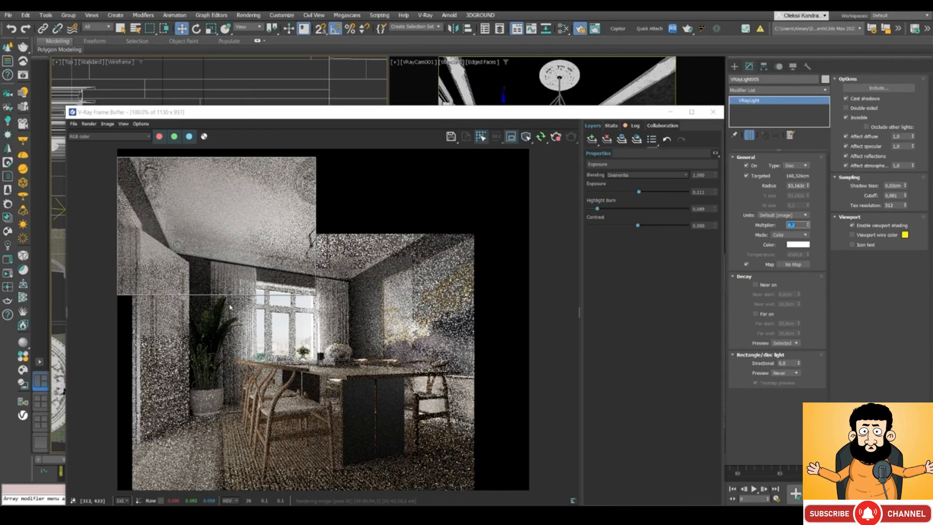
# Step: Turn off region rendering so the whole camera frame renders
pyautogui.moveTo(160, 113); pyautogui.dragTo(235, 12)
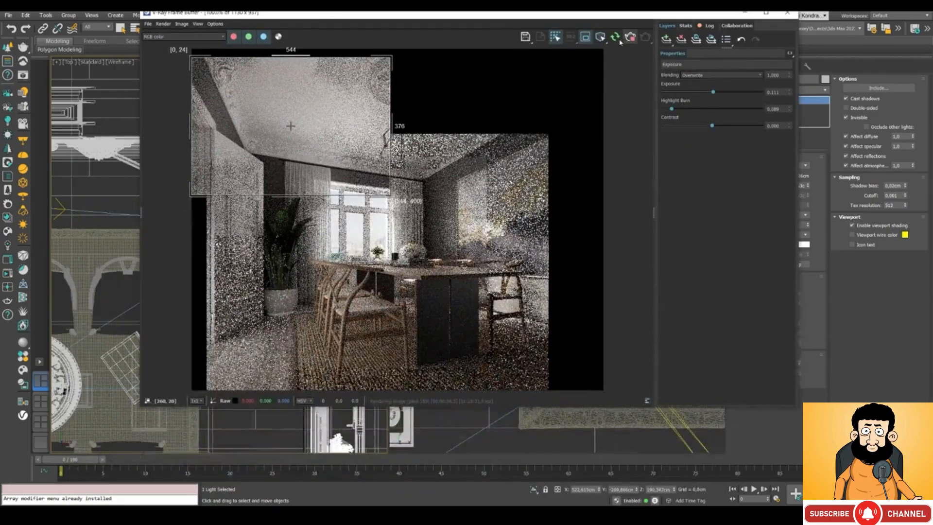
pyautogui.click(589, 39)
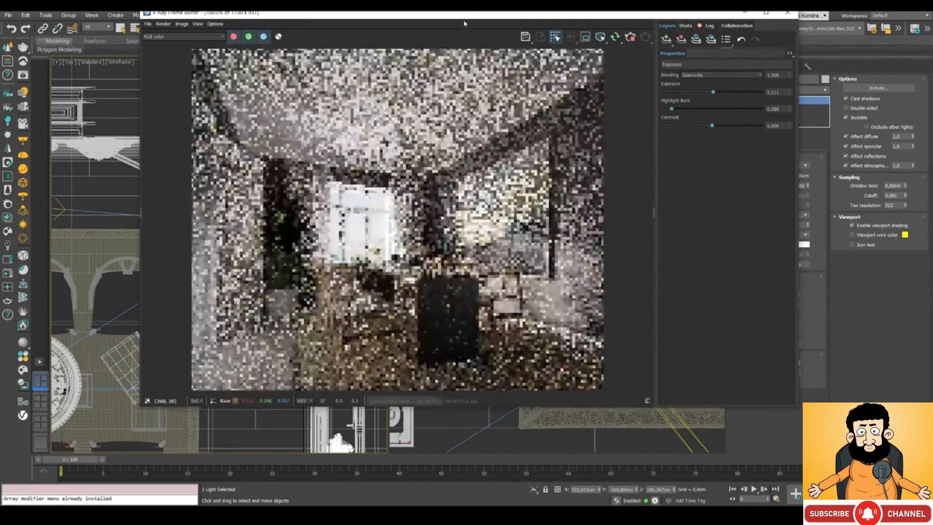
# Step: Reduce the disc light's Multiplier to 0,1 and view the full-frame render
pyautogui.moveTo(460, 17); pyautogui.dragTo(382, 90)
pyautogui.click(797, 225)
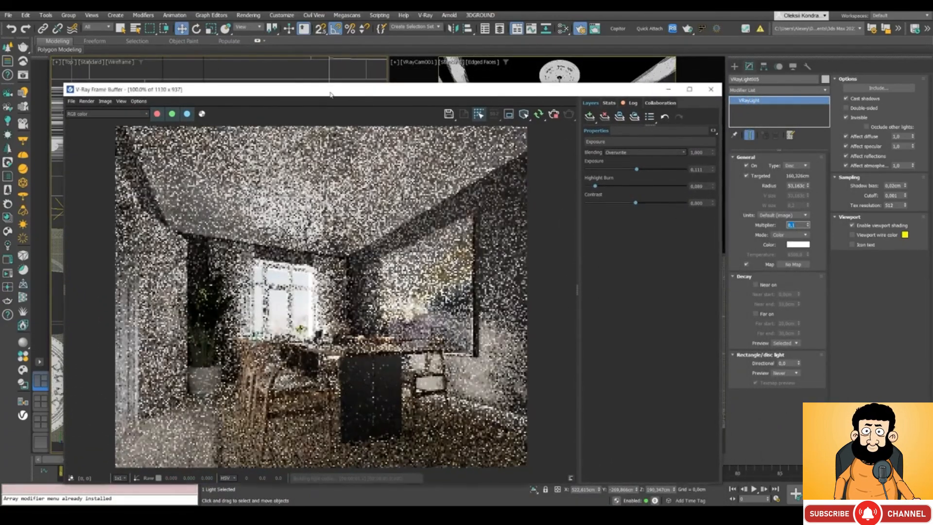
pyautogui.moveTo(329, 92); pyautogui.dragTo(393, 60)
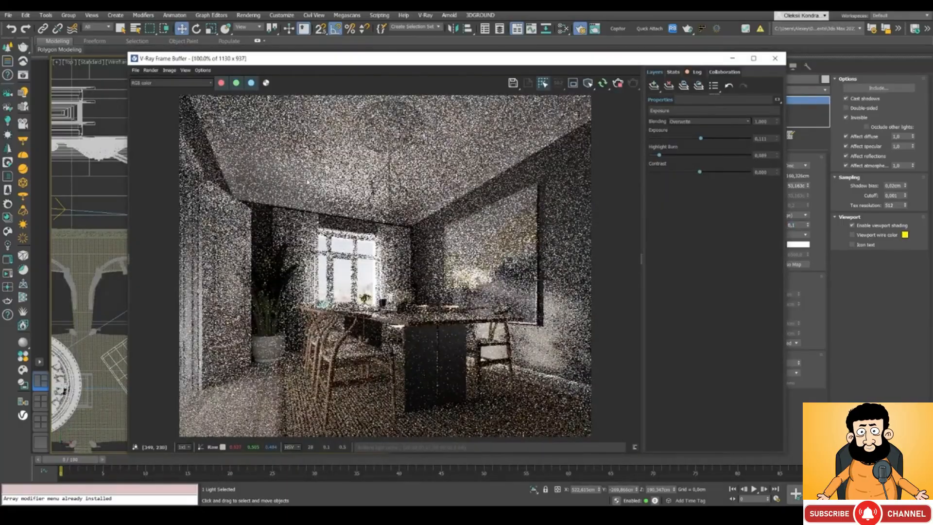